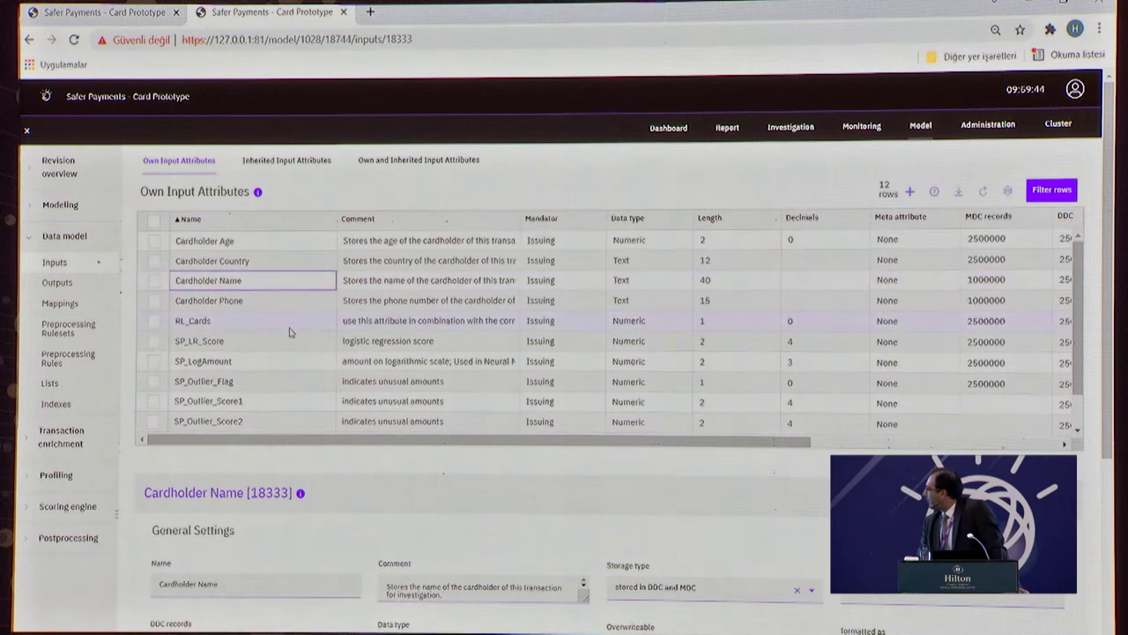
# Examine the own input attributes and the general settings of the Cardholder Name attribute
pyautogui.scroll(-1, 285, 330)
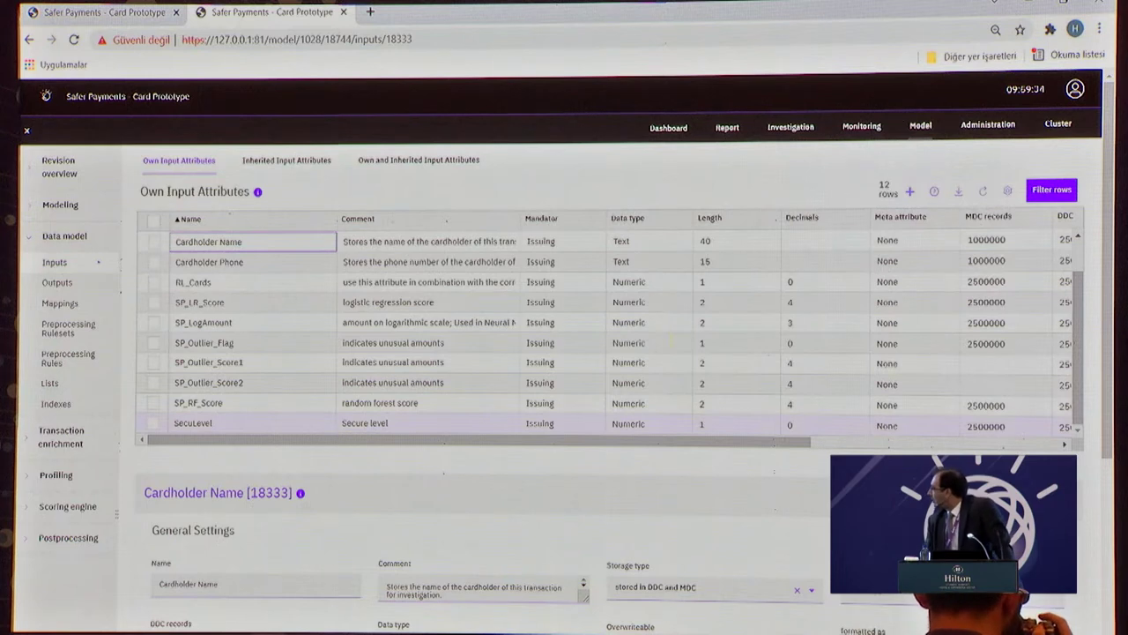
pyautogui.scroll(-3, 534, 479)
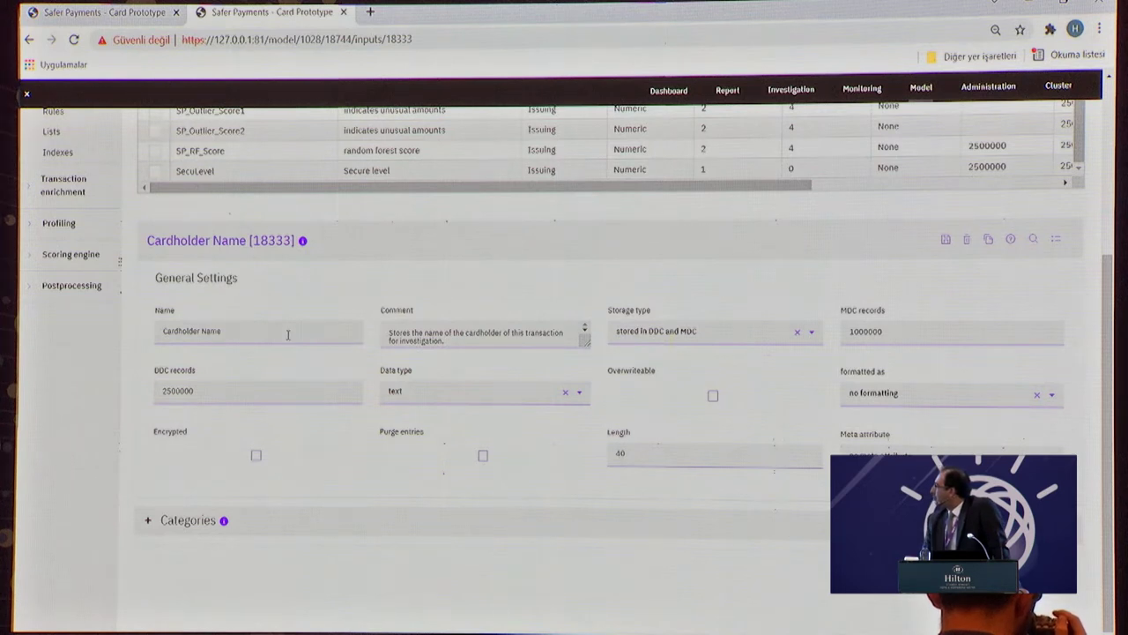
pyautogui.scroll(2, 287, 334)
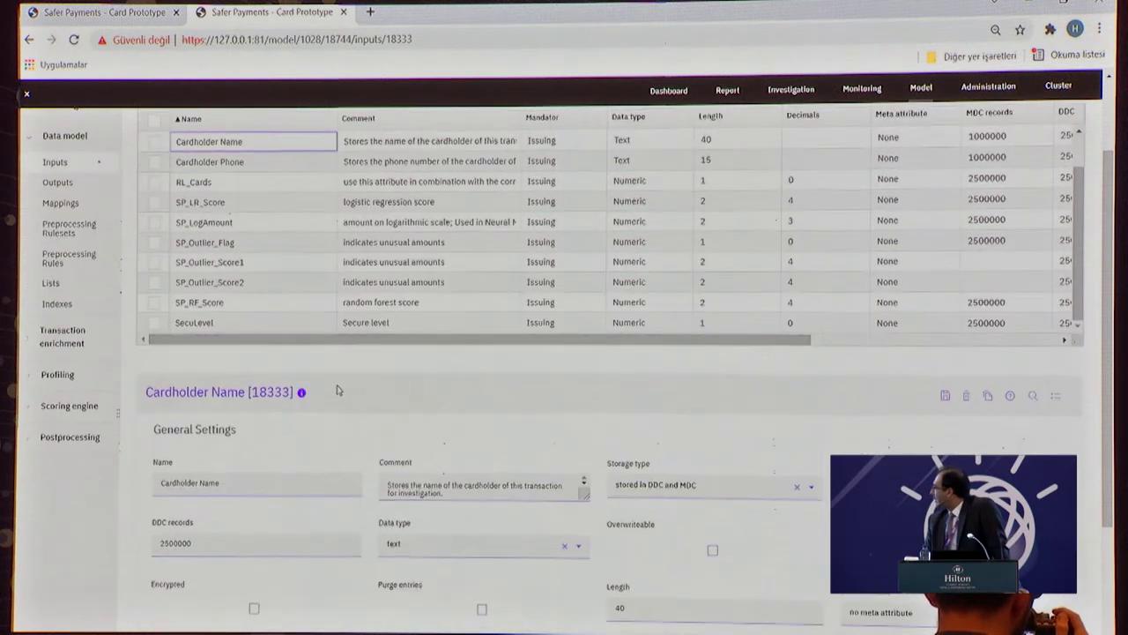
pyautogui.scroll(-2, 336, 390)
# Try renaming the Cardholder Name input attribute to Cardholder Names
pyautogui.click(288, 334)
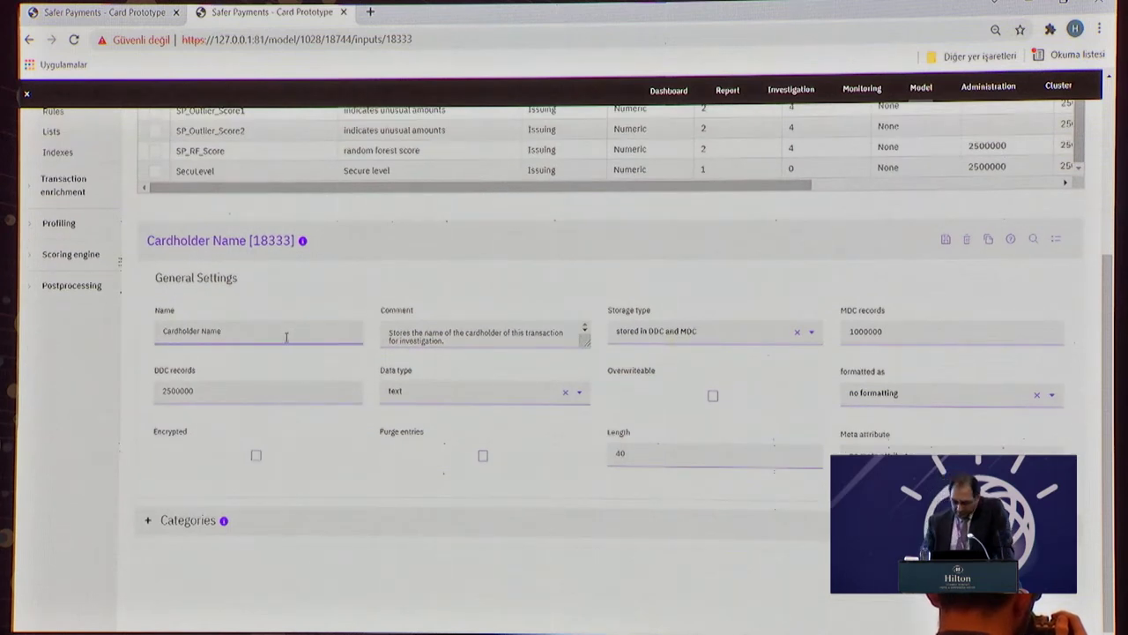
pyautogui.press('BackSpace')
pyautogui.press('BackSpace')
pyautogui.press('BackSpace')
pyautogui.write('ames')
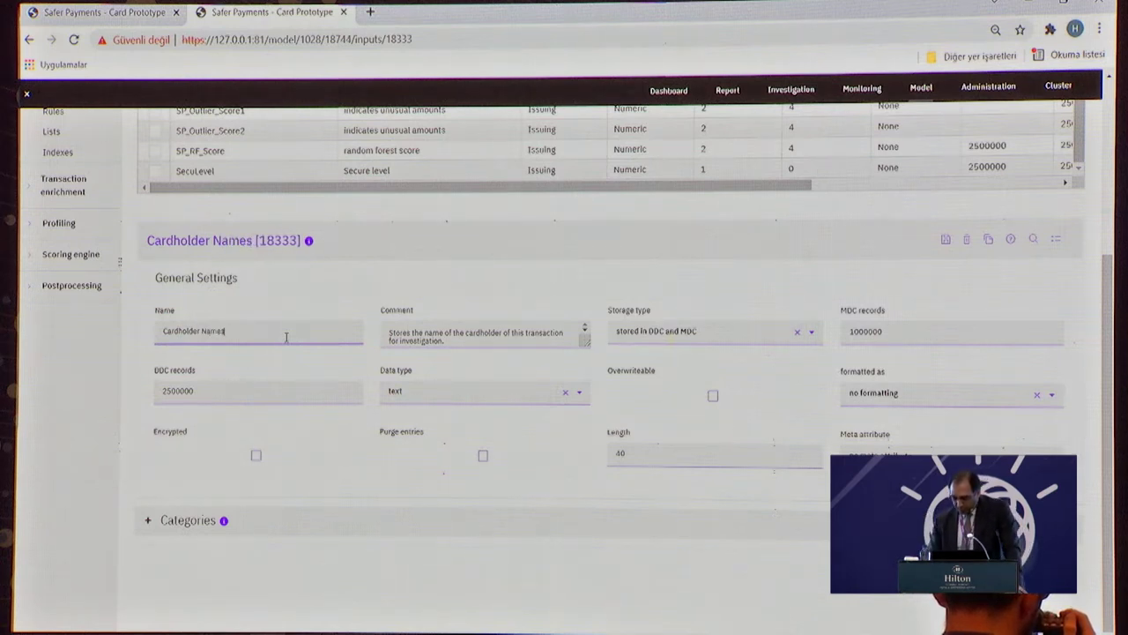
pyautogui.press('BackSpace')
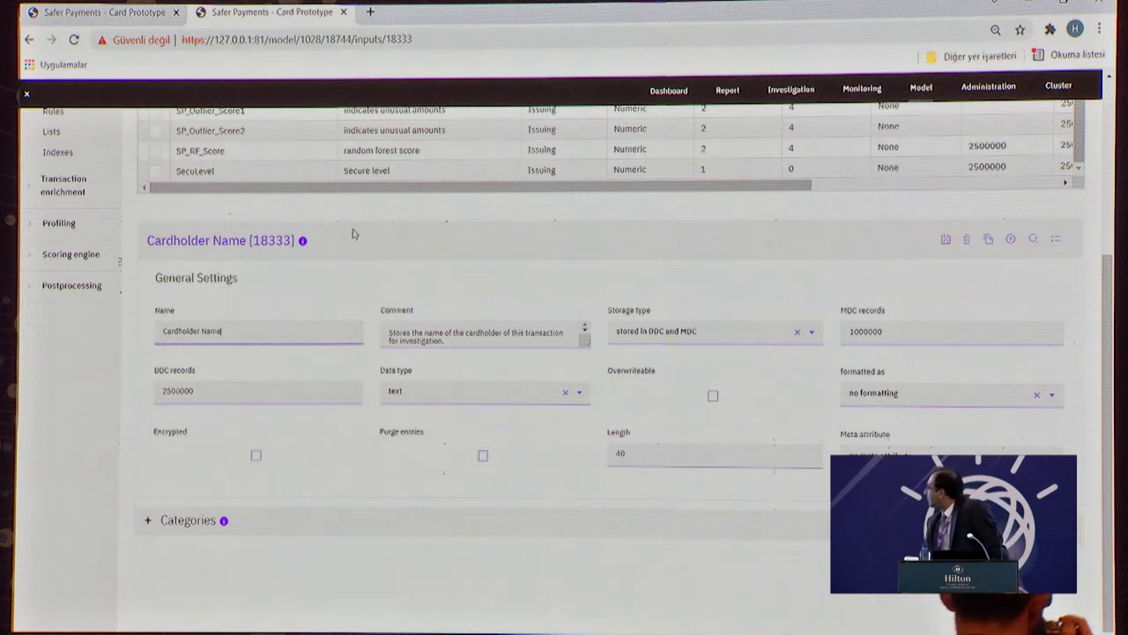
pyautogui.scroll(3, 330, 291)
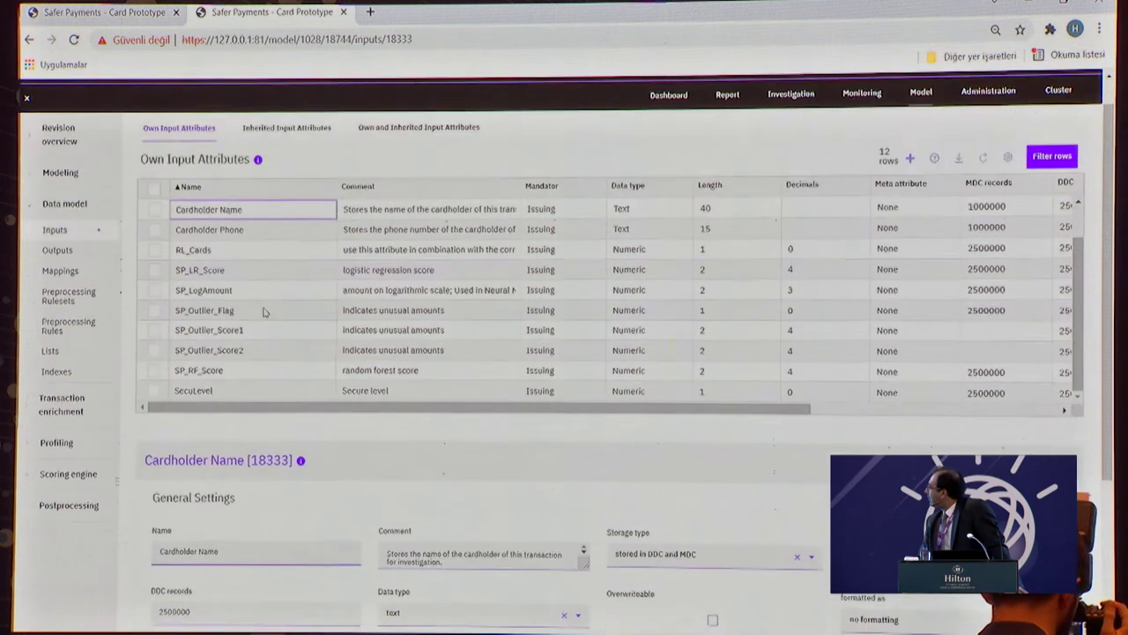
# In the input mappings, map Cardholder Name in the Chargebacks message to the XML element name "name"
pyautogui.click(87, 284)
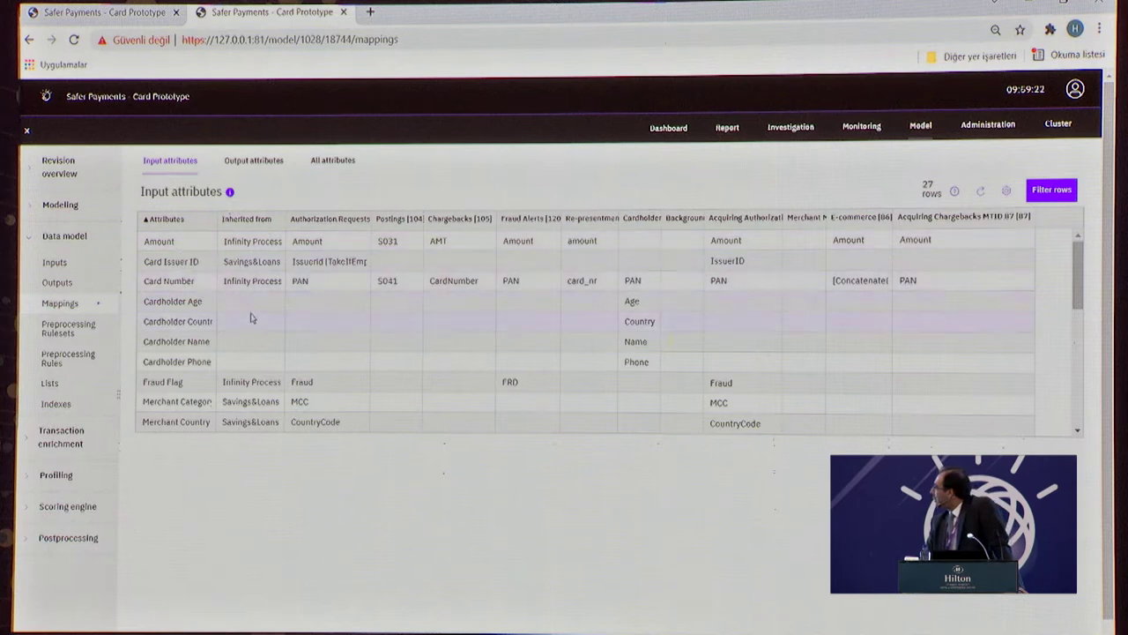
pyautogui.click(469, 345)
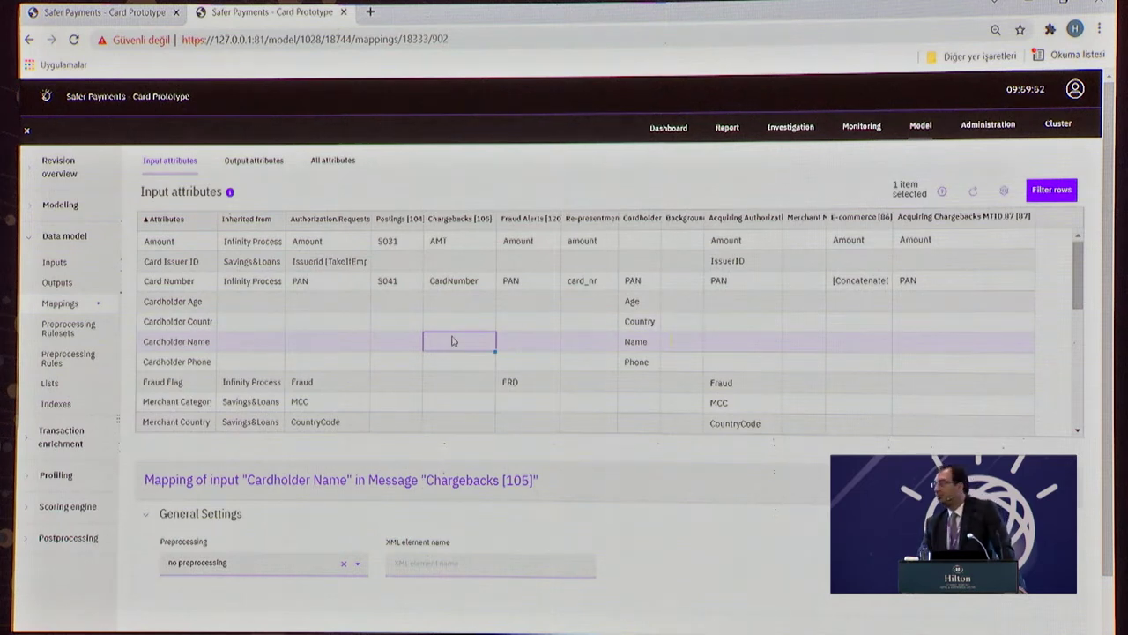
pyautogui.click(446, 562)
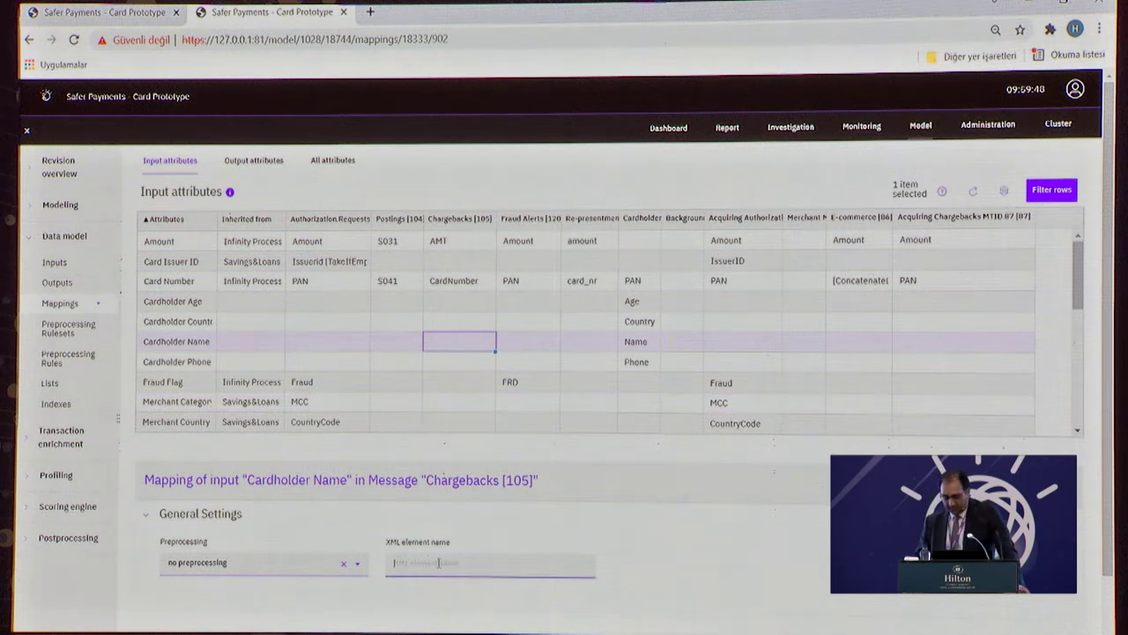
pyautogui.write('name')
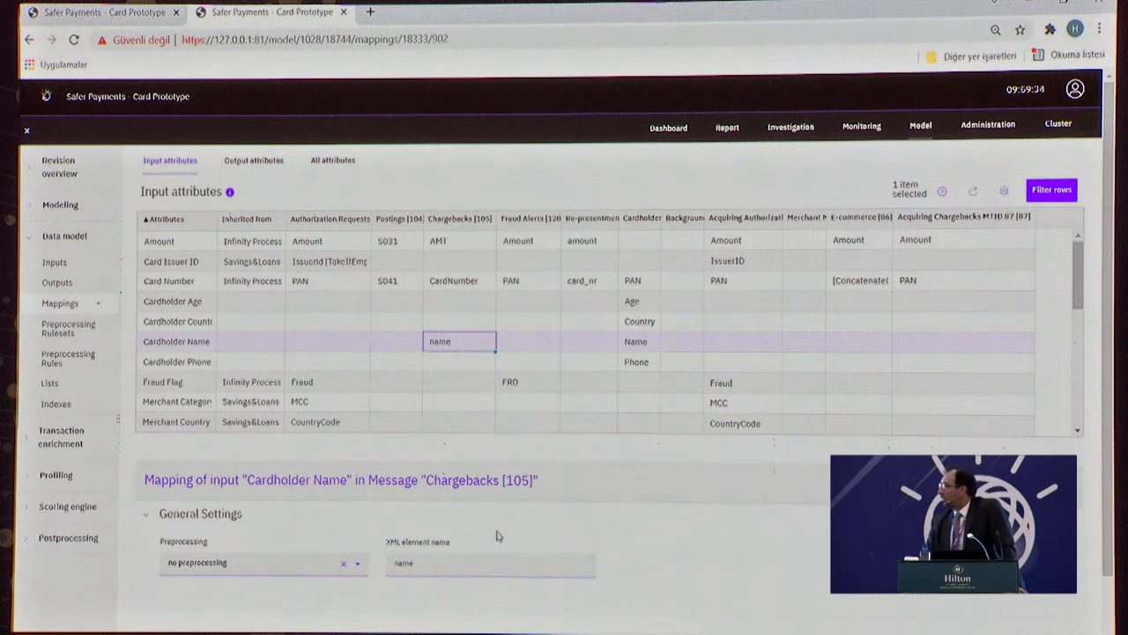
# Open the ATMTrx24h counter from the model's own profiling counters
pyautogui.scroll(-1, 498, 529)
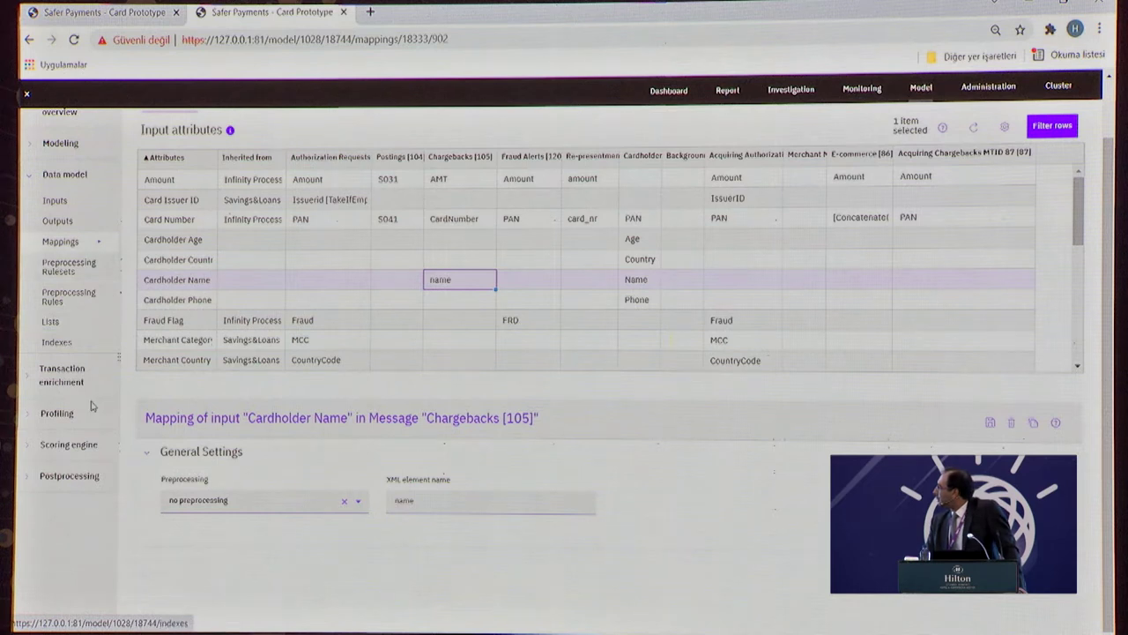
pyautogui.click(27, 416)
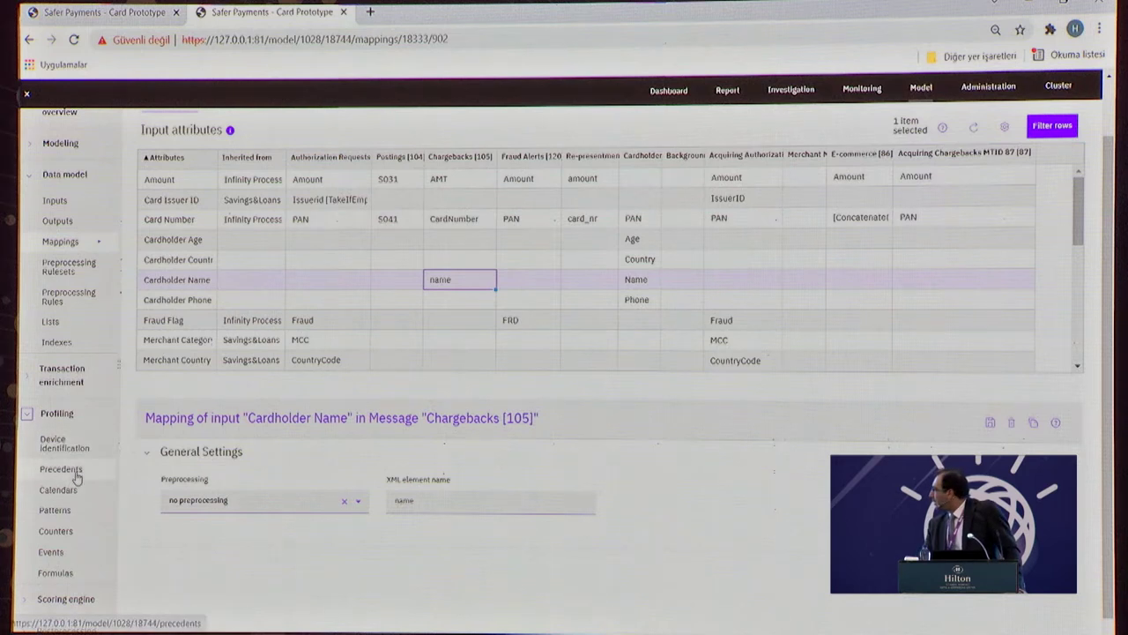
pyautogui.scroll(-1, 77, 477)
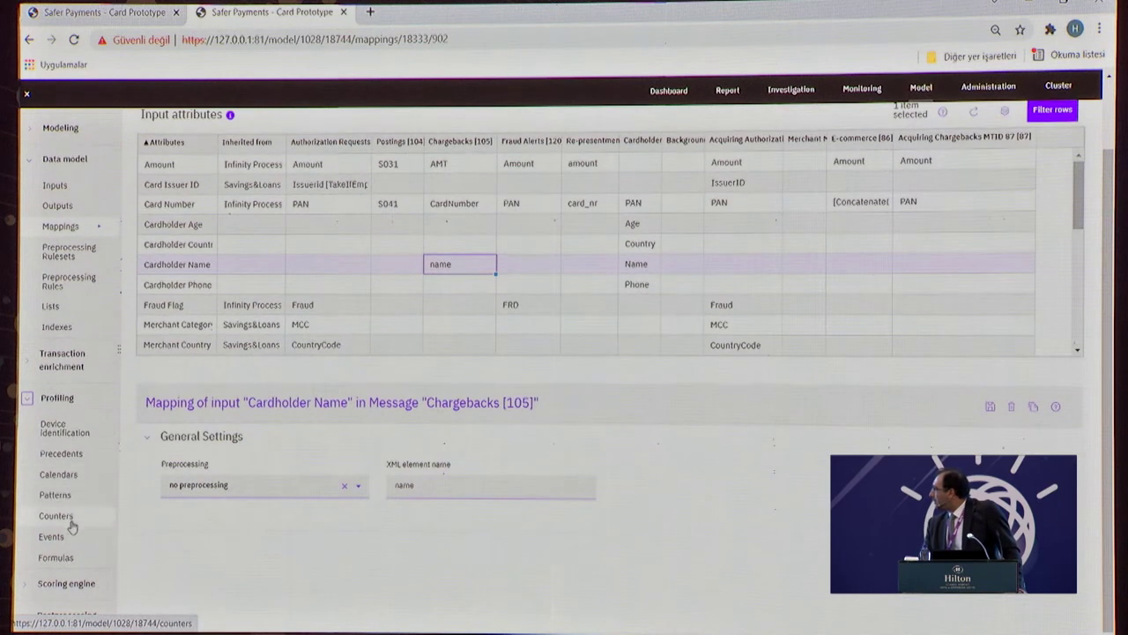
pyautogui.click(69, 525)
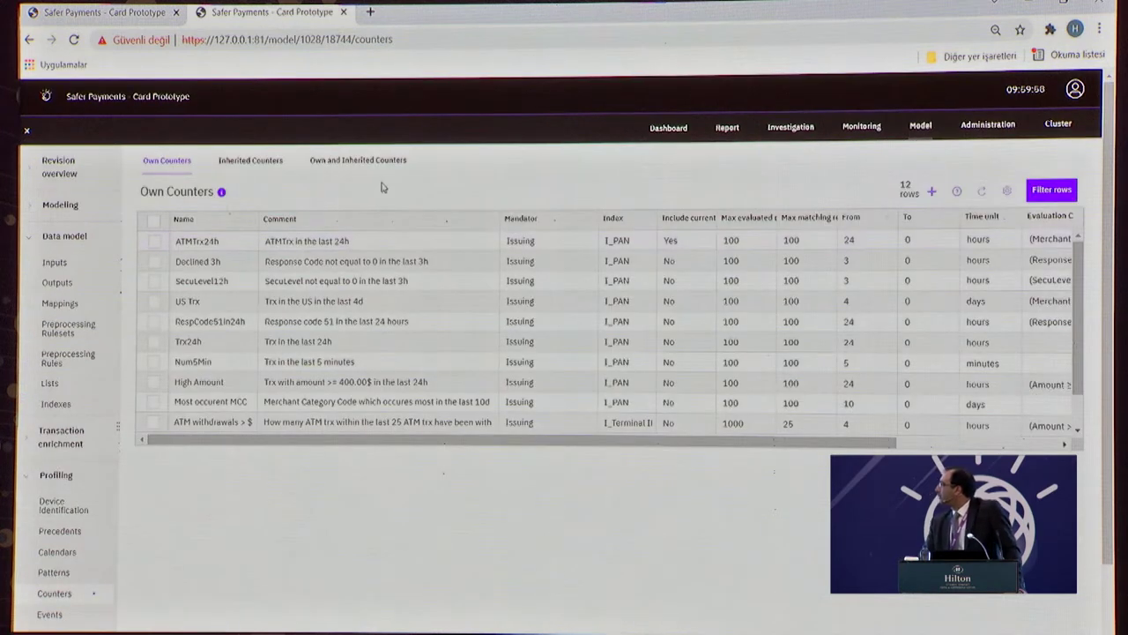
pyautogui.click(363, 248)
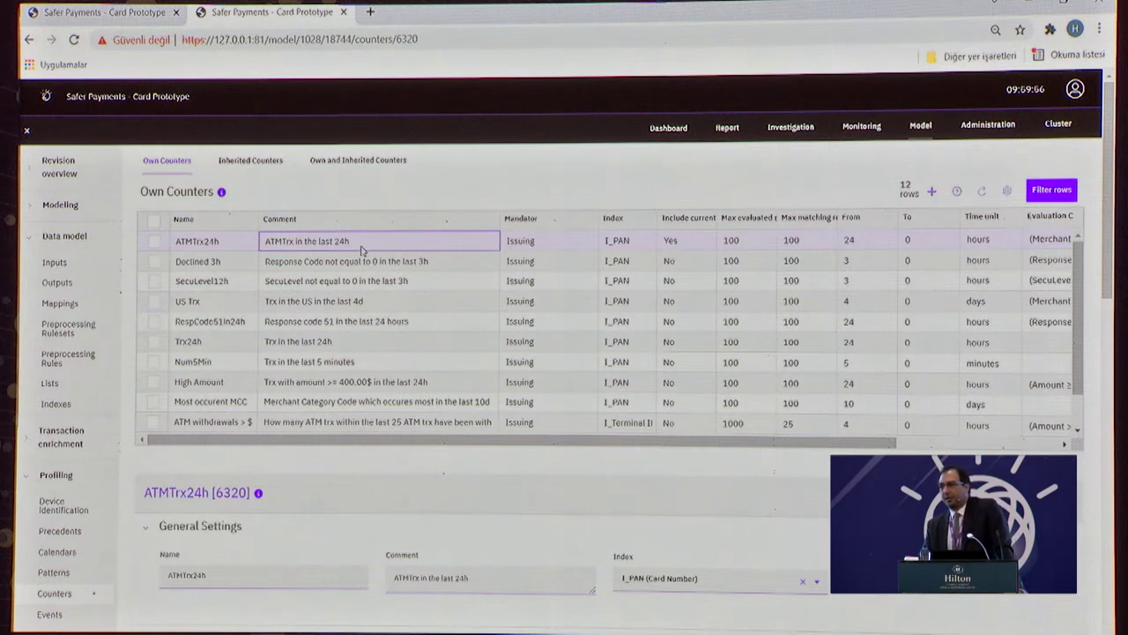
pyautogui.scroll(-1, 411, 205)
pyautogui.scroll(-1, 411, 525)
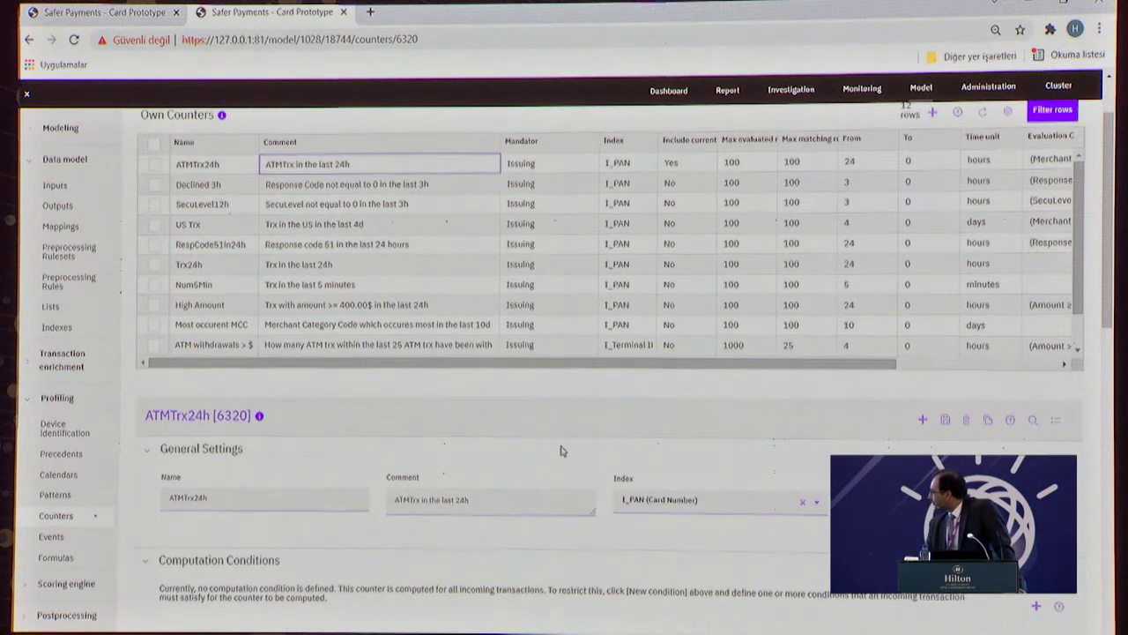
# Show the available indexes for the ATMTrx24h counter and clear its index selection
pyautogui.scroll(-1, 562, 448)
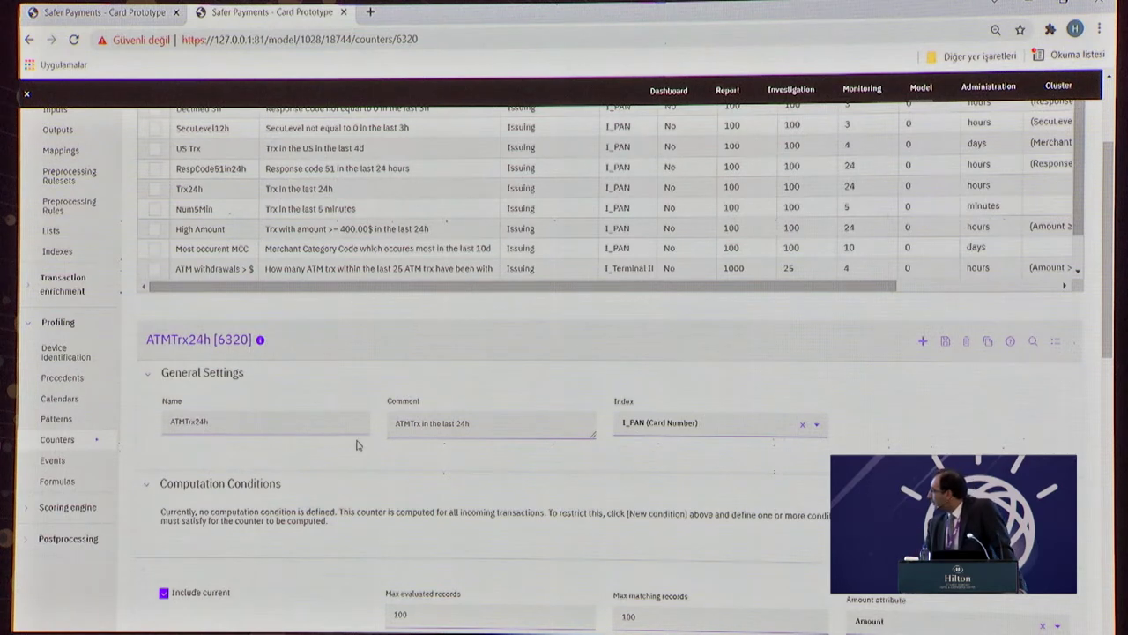
pyautogui.click(817, 426)
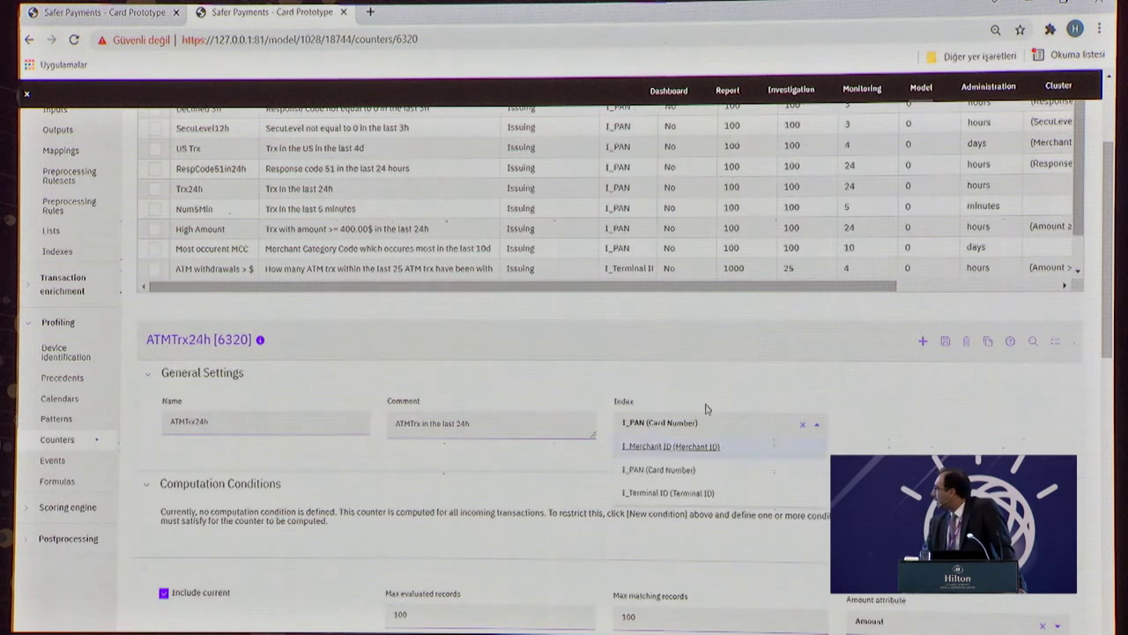
pyautogui.click(710, 446)
# Examine the ATMTrx24h counter's time range units and its Merchant Category Code evaluation condition
pyautogui.scroll(-3, 706, 520)
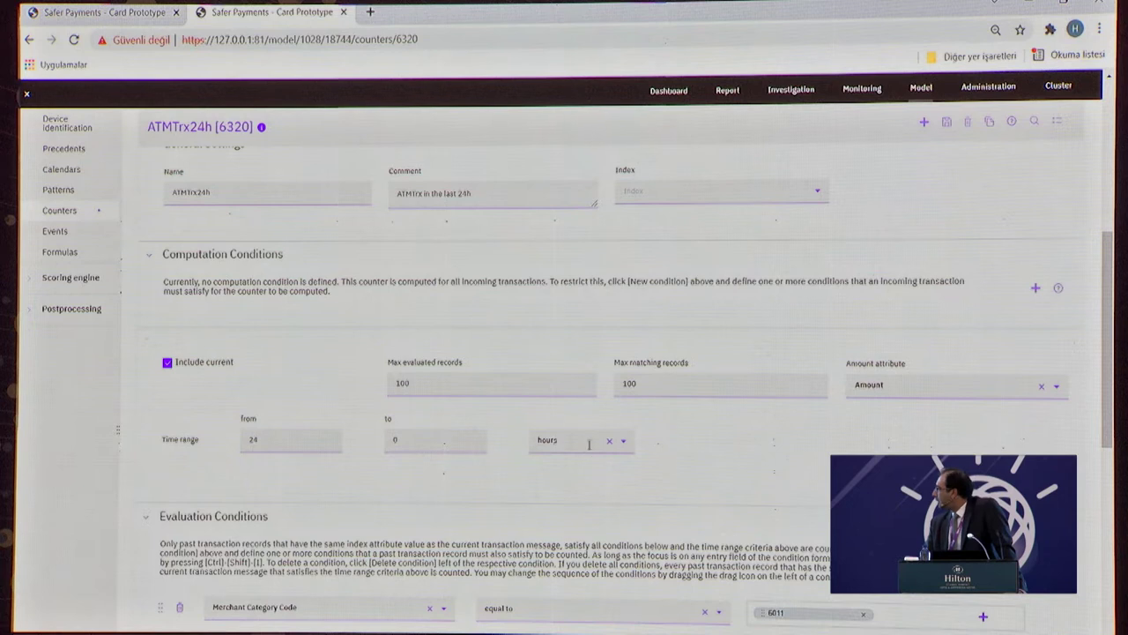
pyautogui.click(622, 443)
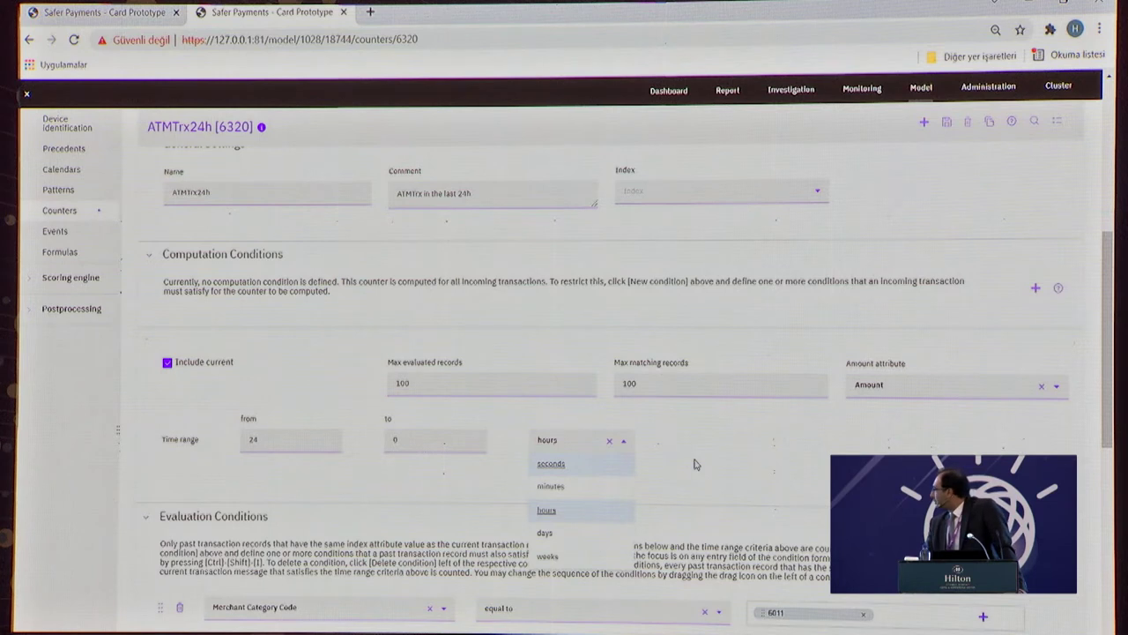
pyautogui.scroll(-1, 693, 463)
pyautogui.click(698, 432)
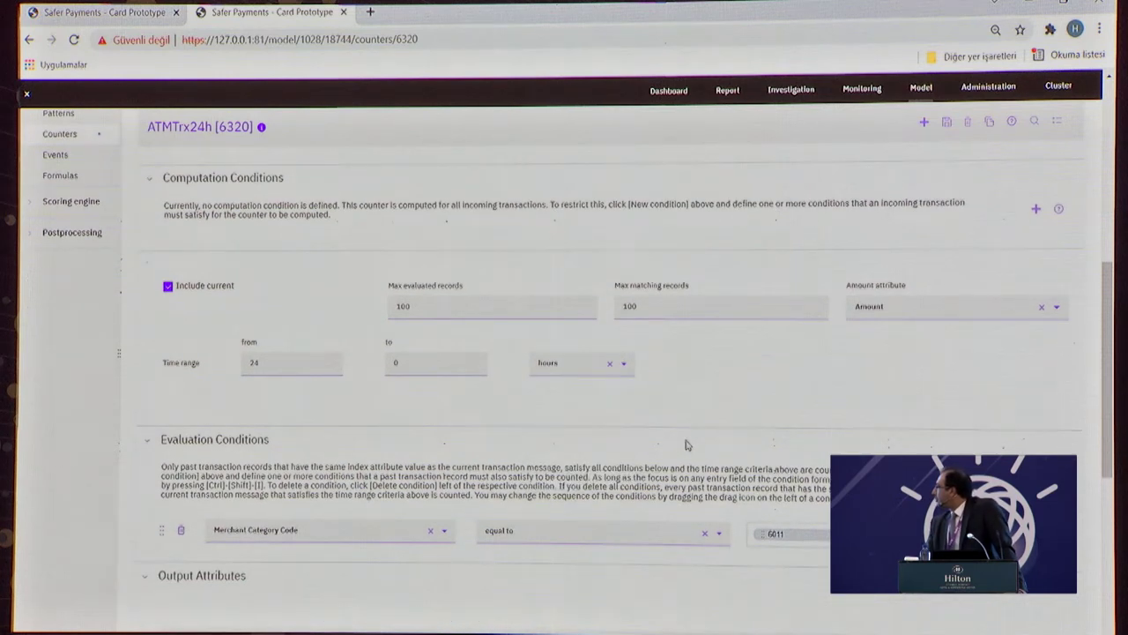
pyautogui.scroll(-1, 688, 445)
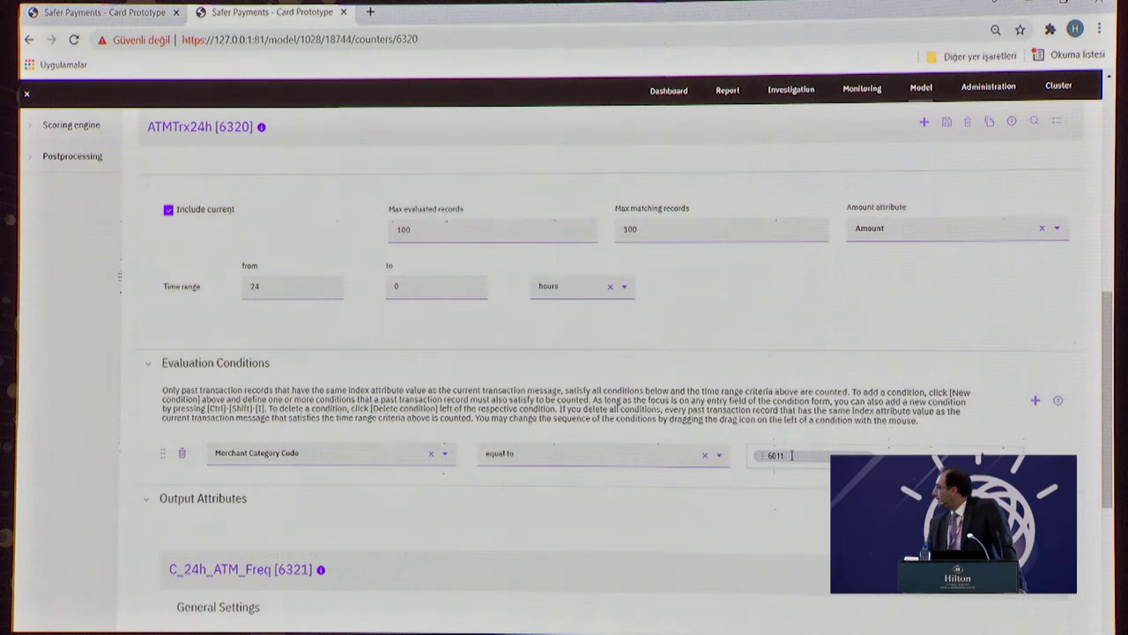
pyautogui.press('Return')
pyautogui.scroll(-1, 796, 486)
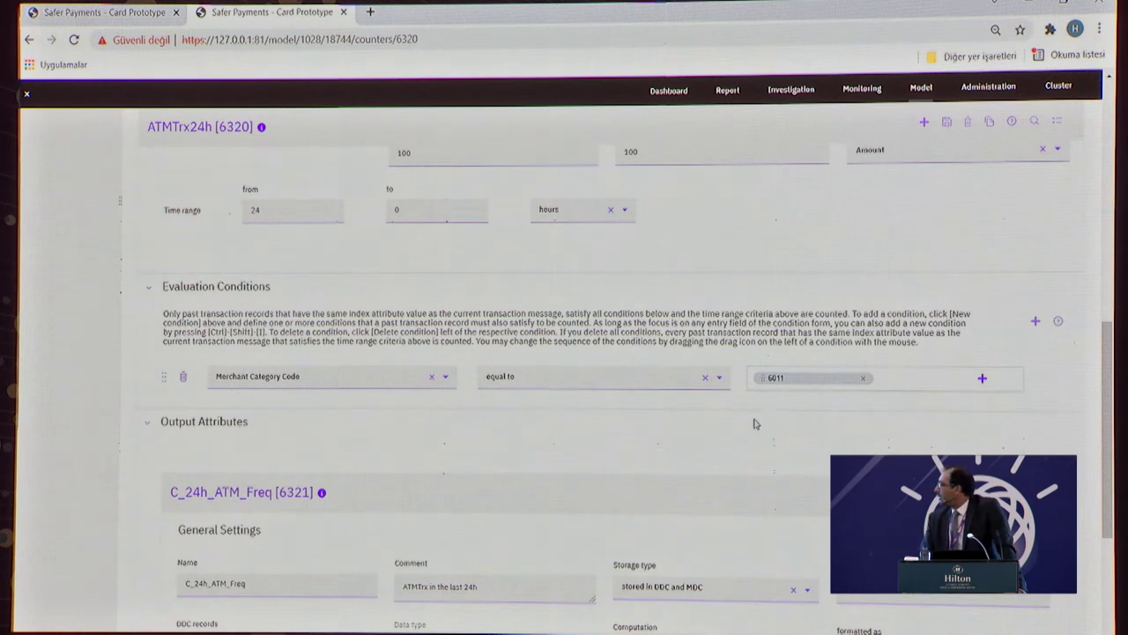
# Examine the settings of the counter's output attribute C_24h_ATM_Freq and all of its available computation types
pyautogui.scroll(-2, 756, 421)
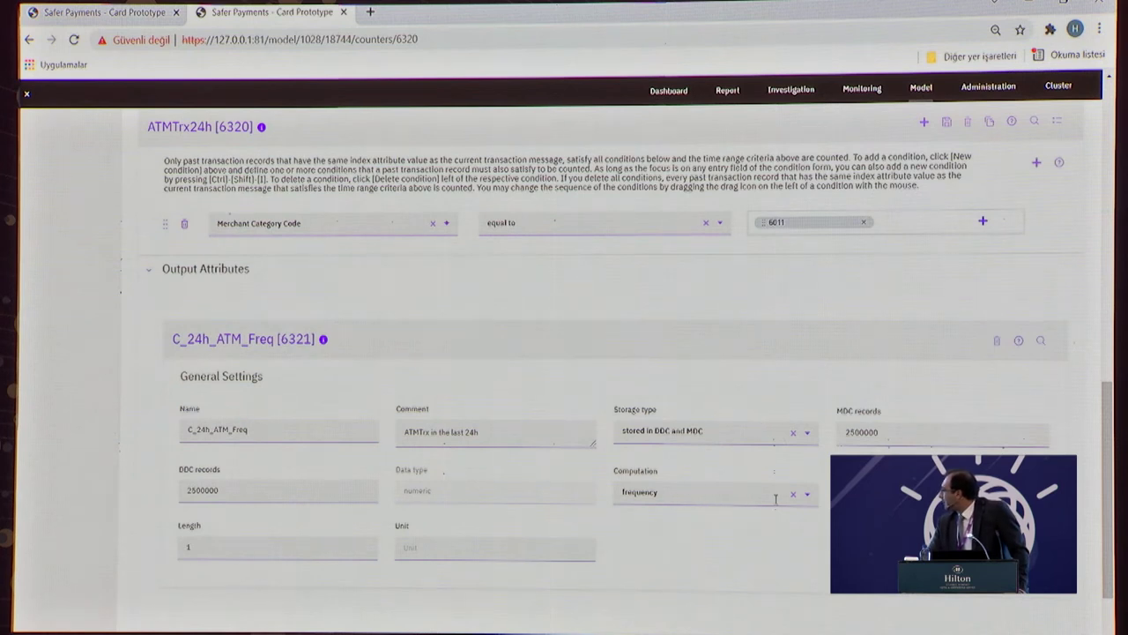
pyautogui.click(808, 497)
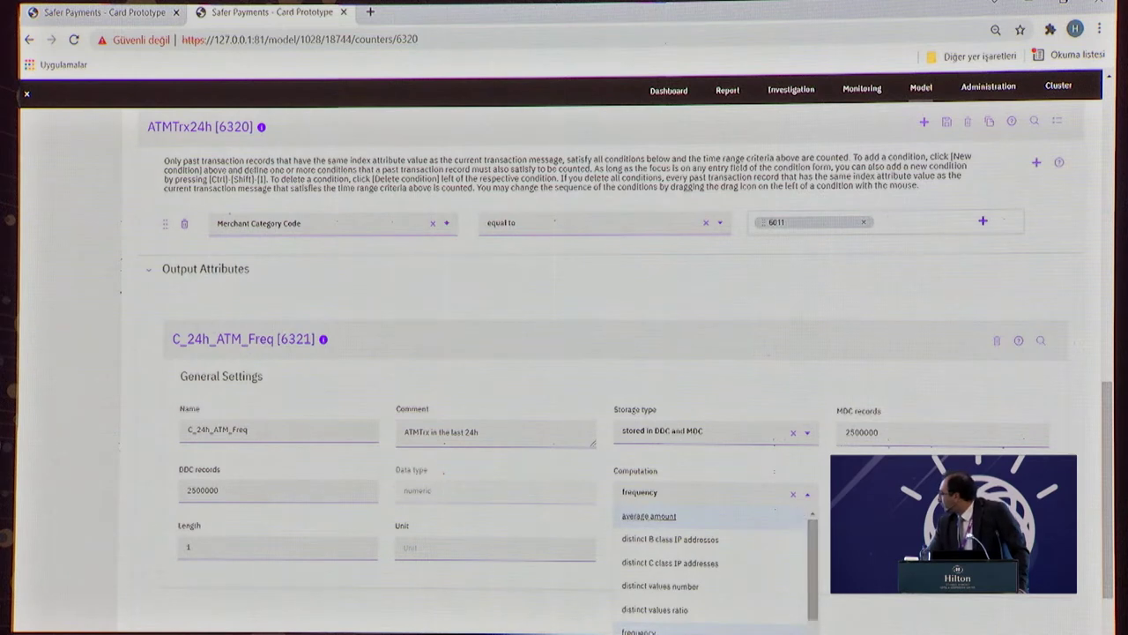
pyautogui.scroll(-1, 783, 425)
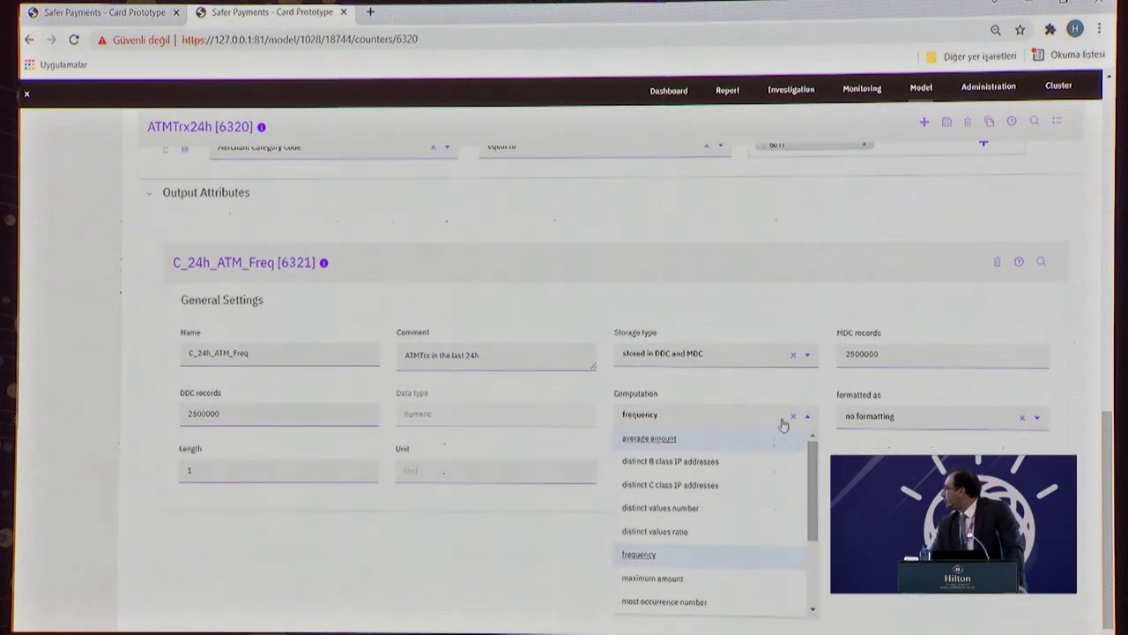
pyautogui.click(746, 384)
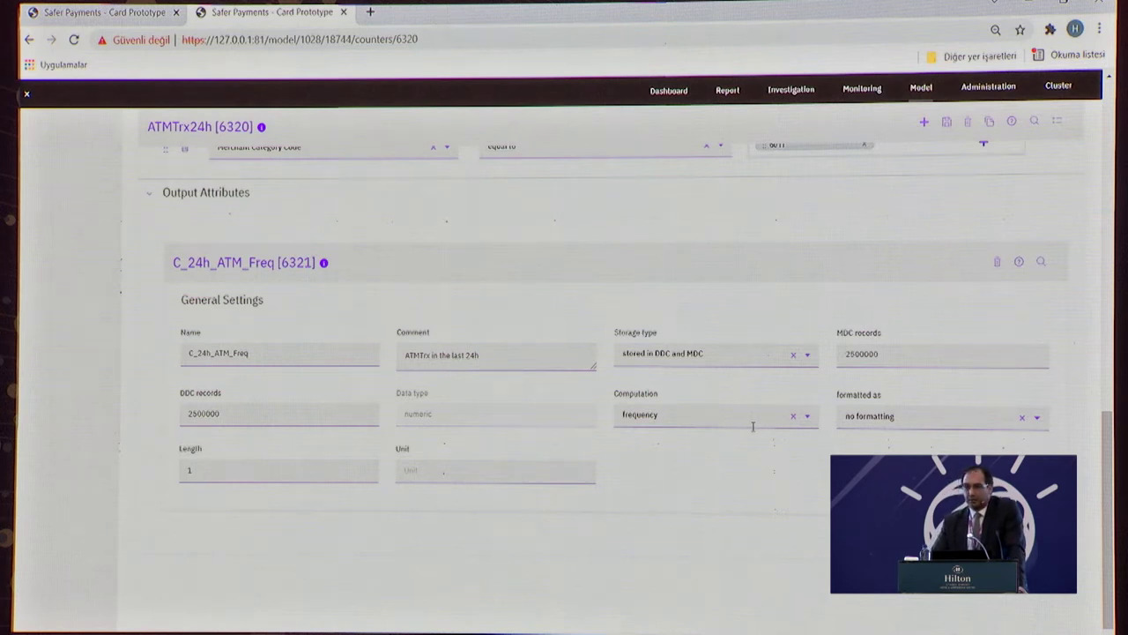
pyautogui.click(806, 419)
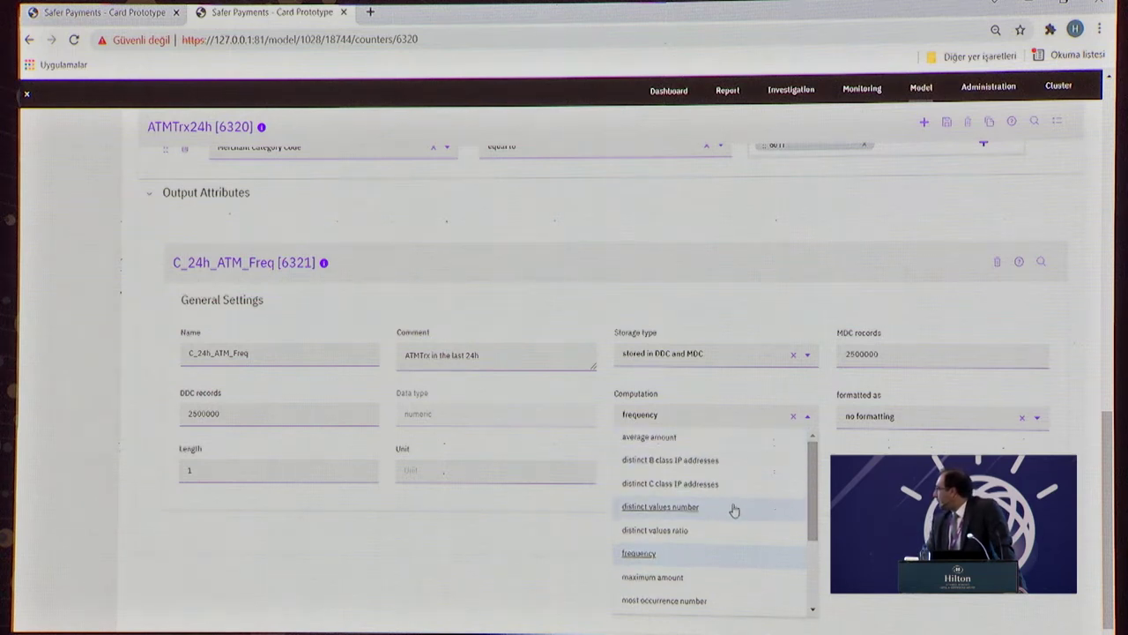
pyautogui.scroll(-2, 733, 505)
pyautogui.scroll(2, 733, 501)
pyautogui.scroll(1, 734, 500)
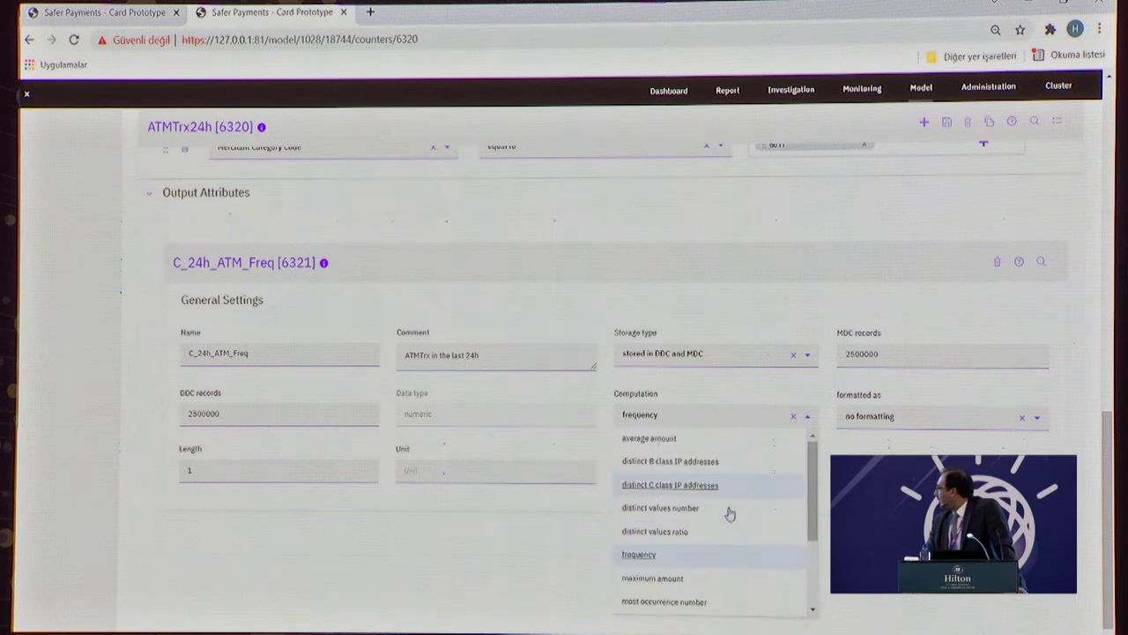
pyautogui.scroll(-3, 720, 536)
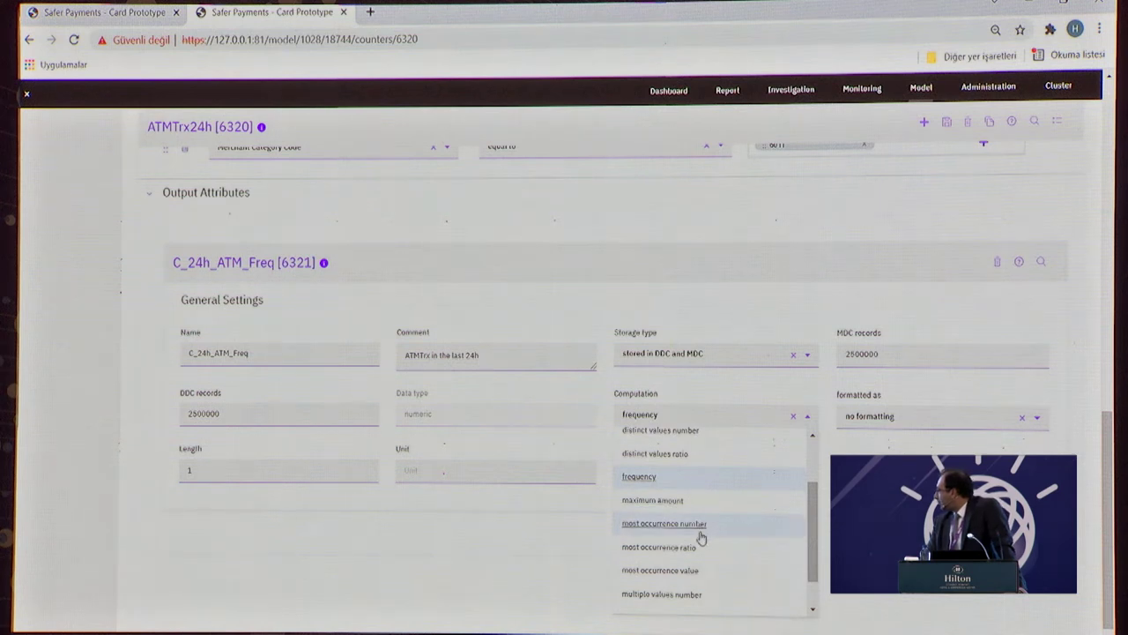
pyautogui.scroll(-2, 710, 556)
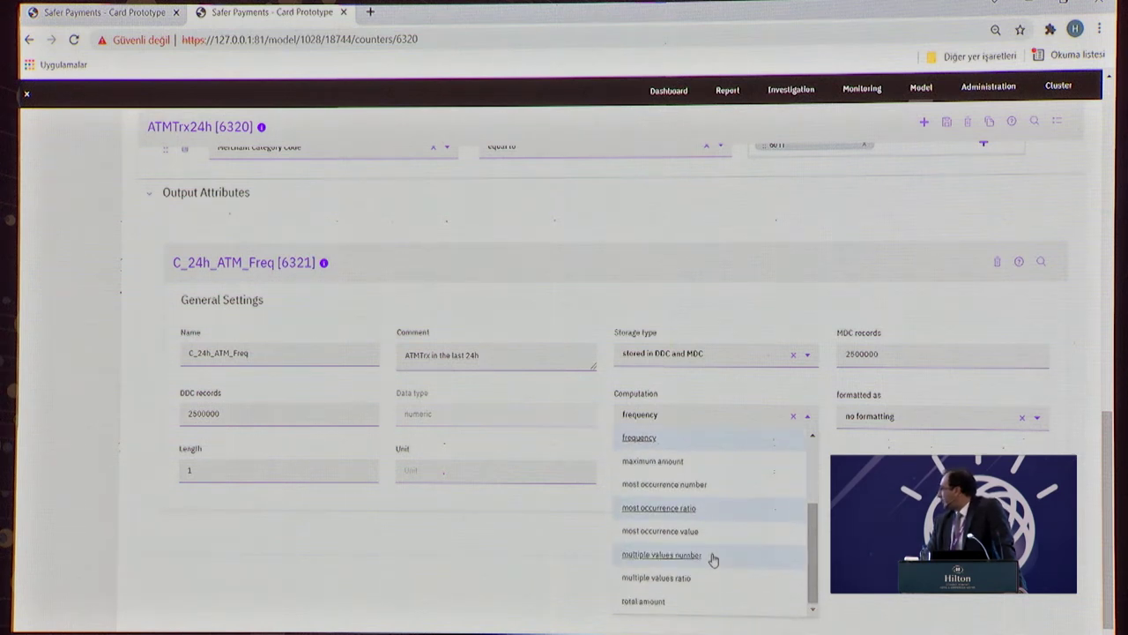
pyautogui.scroll(-1, 714, 560)
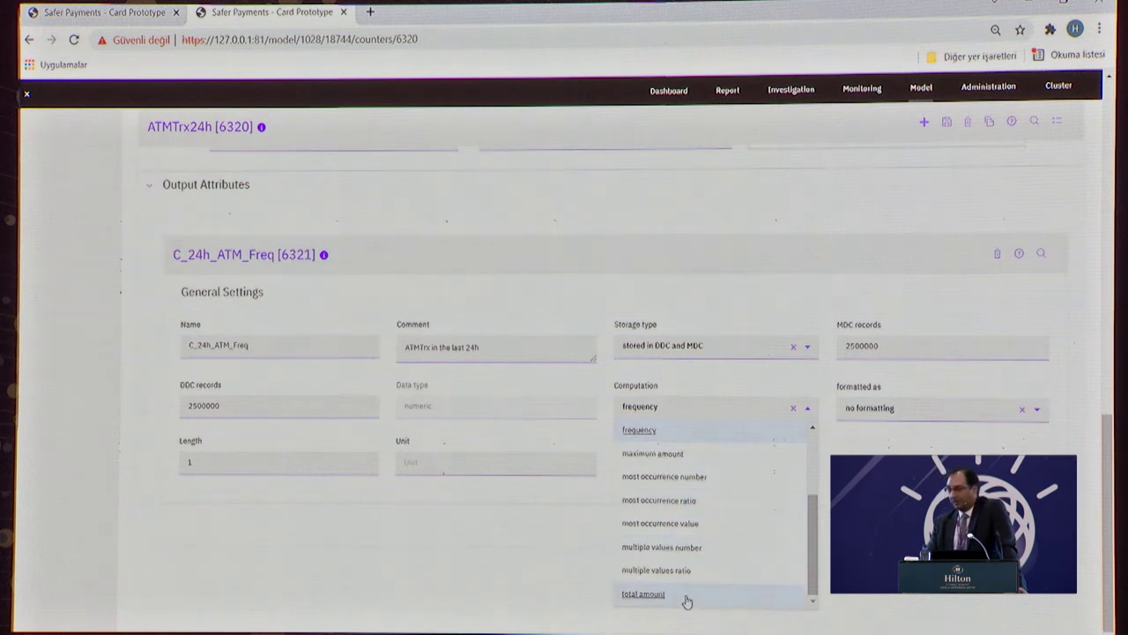
pyautogui.press('Escape')
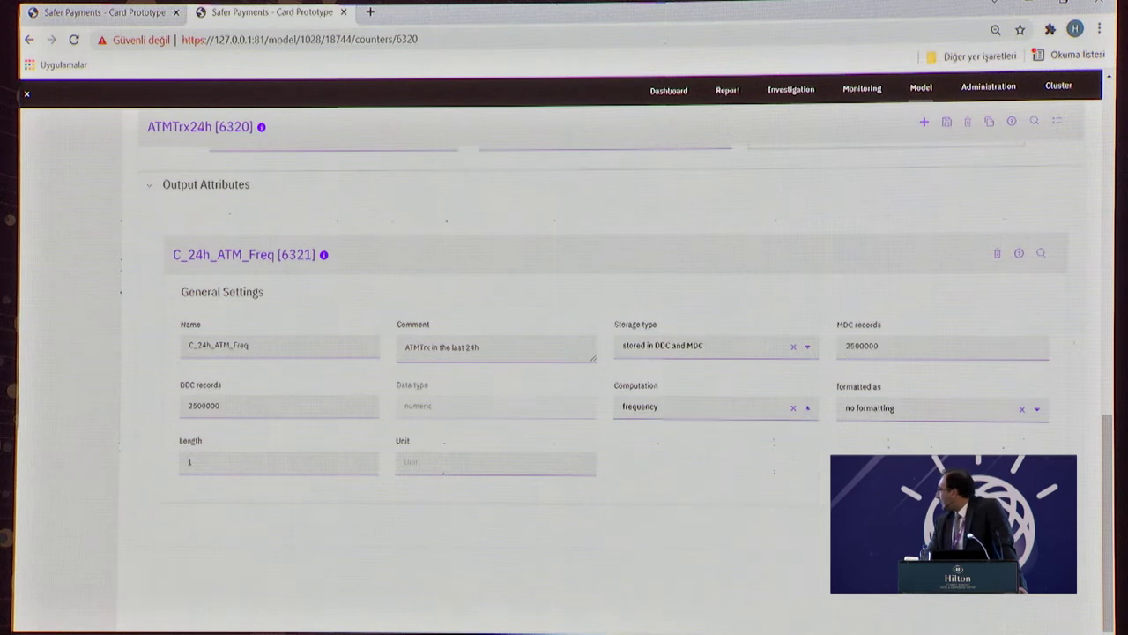
pyautogui.scroll(3, 796, 453)
pyautogui.scroll(3, 640, 461)
pyautogui.scroll(3, 577, 443)
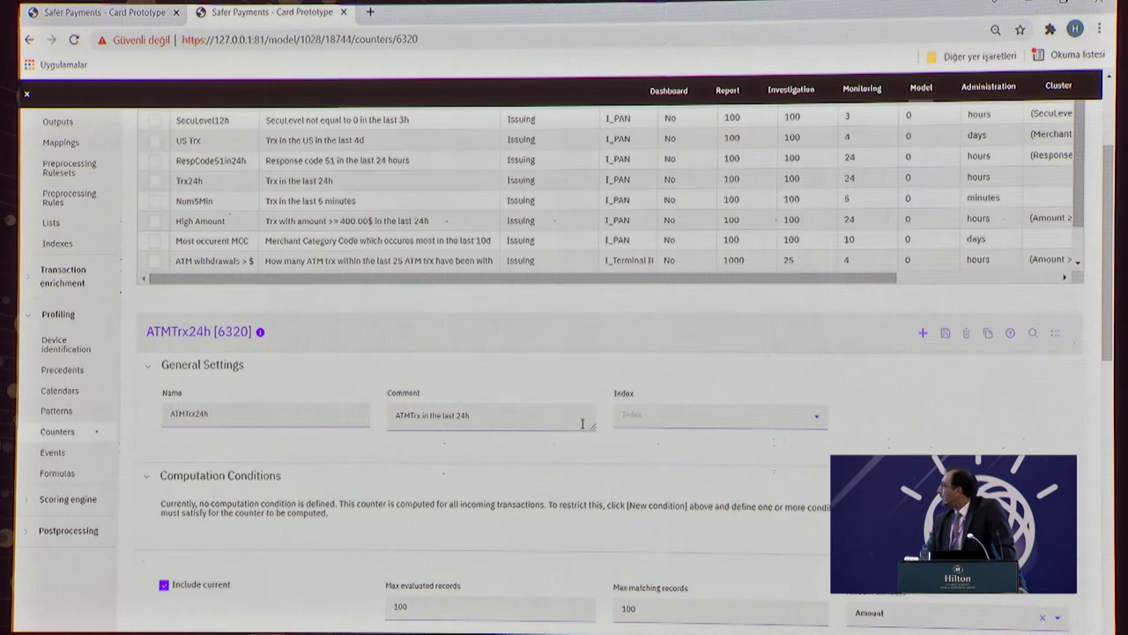
# Open the Num5Min counter and examine its index, time range, evaluation conditions and C_5min_FREQ output attribute settings
pyautogui.scroll(1, 582, 423)
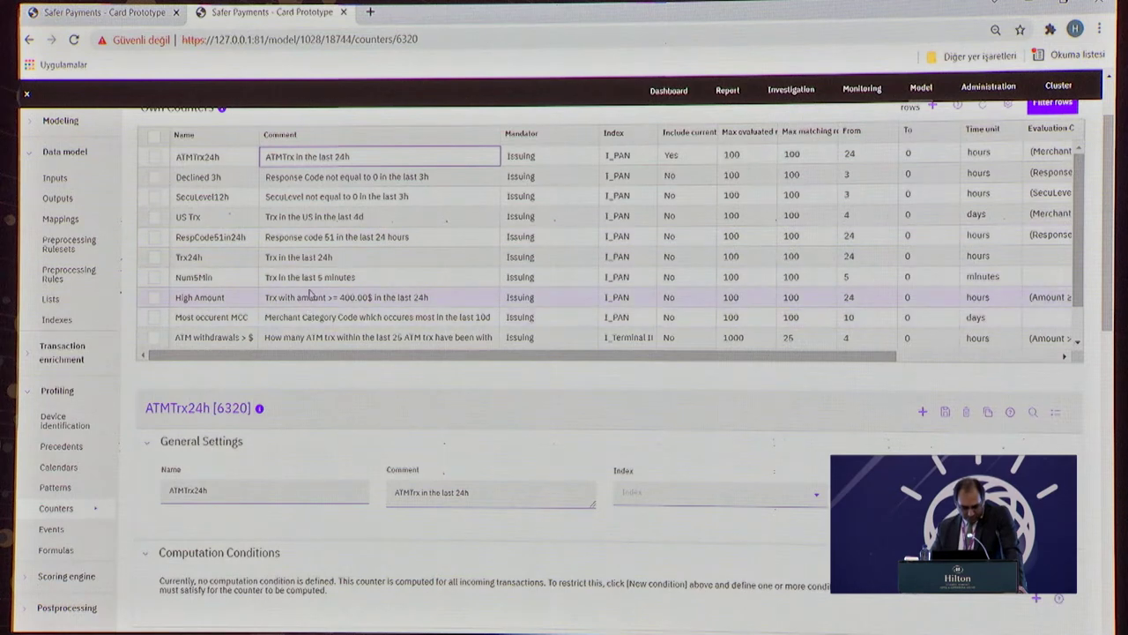
pyautogui.click(311, 280)
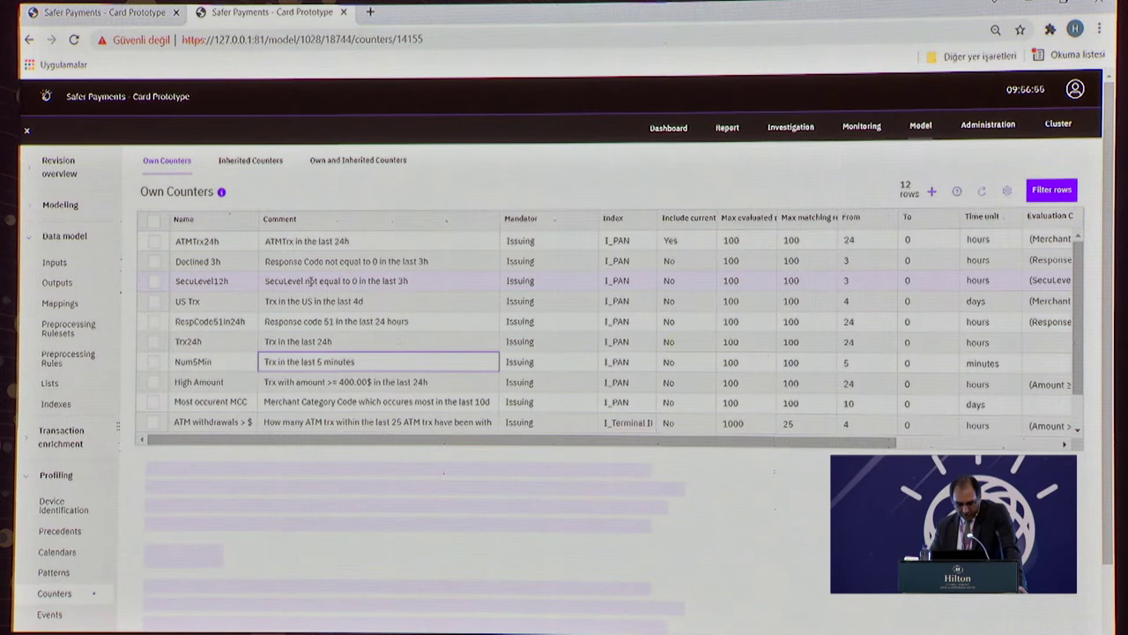
pyautogui.scroll(-3, 446, 453)
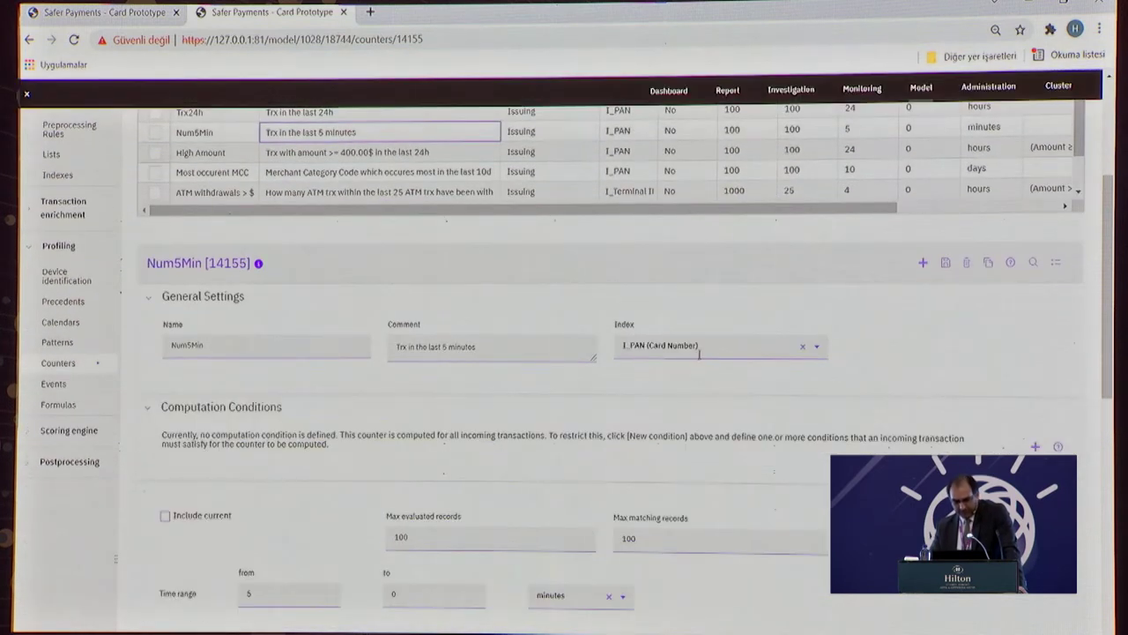
pyautogui.scroll(-1, 675, 411)
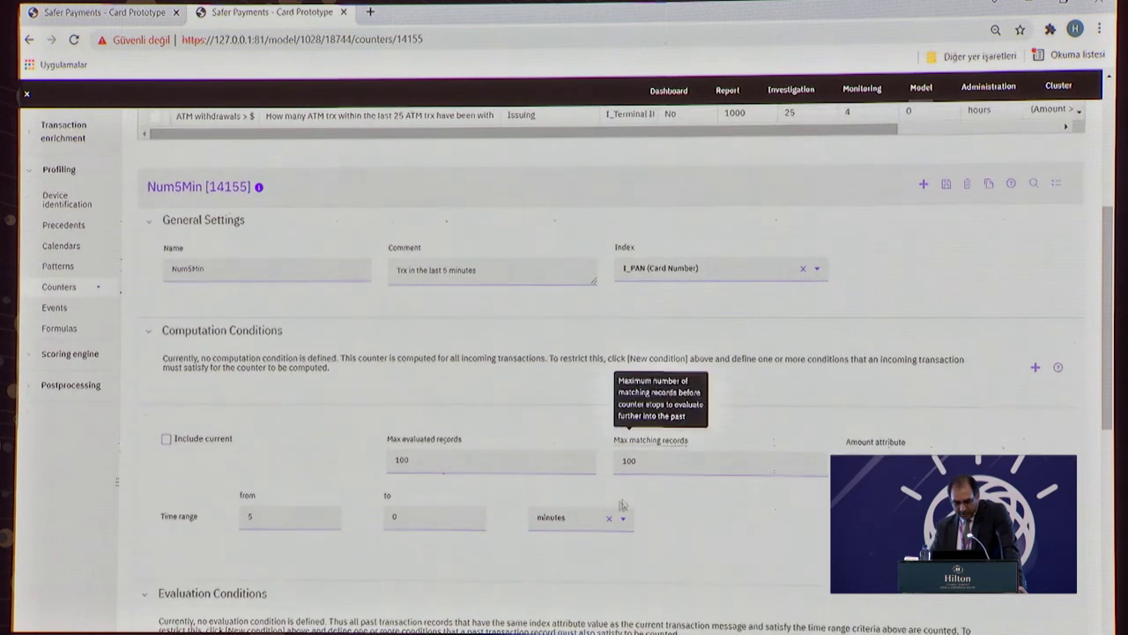
pyautogui.scroll(-1, 667, 536)
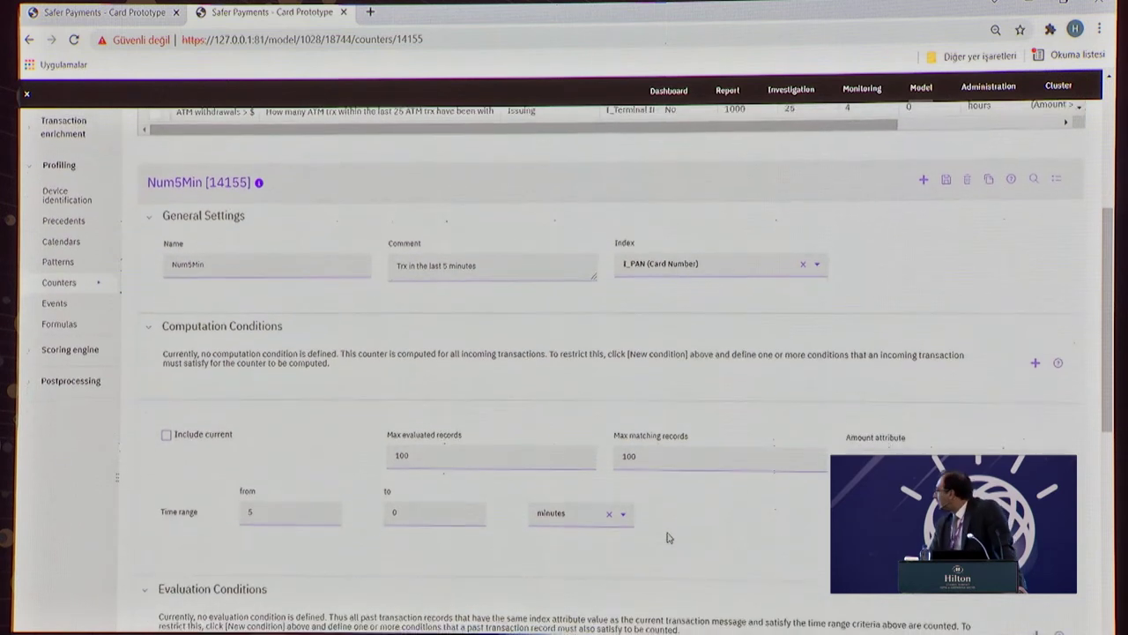
pyautogui.scroll(-3, 667, 536)
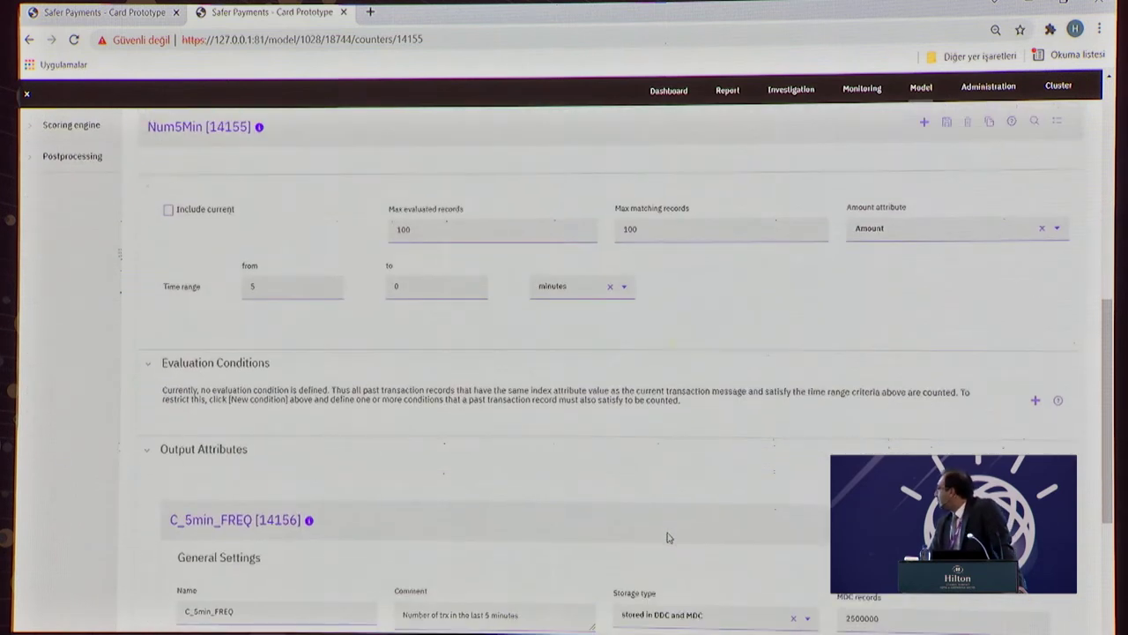
pyautogui.scroll(-3, 668, 537)
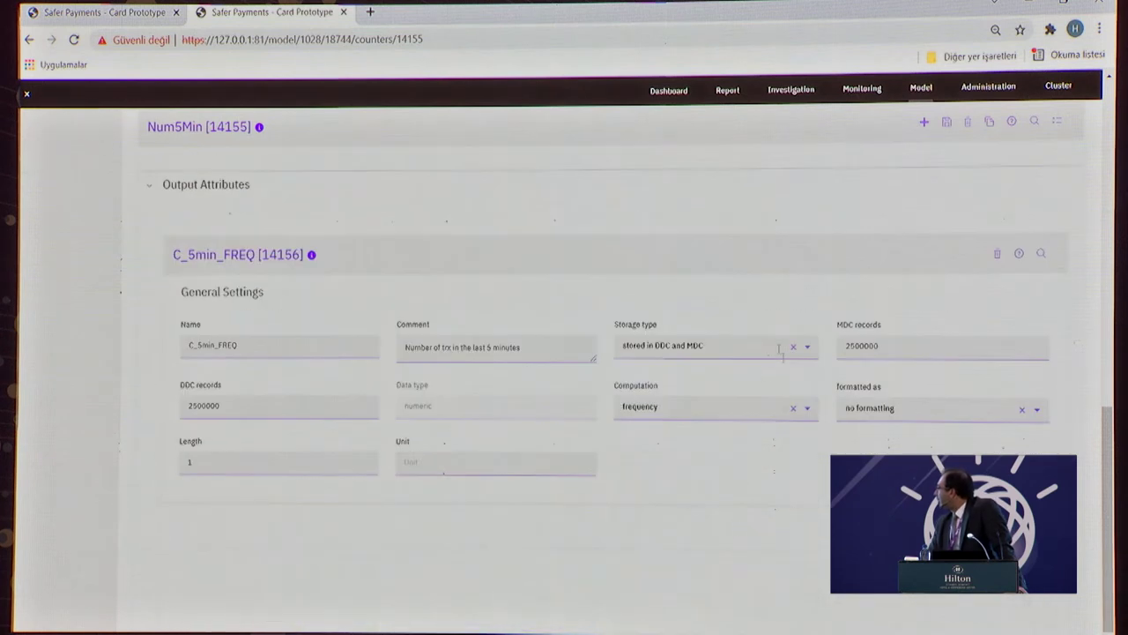
pyautogui.scroll(6, 692, 368)
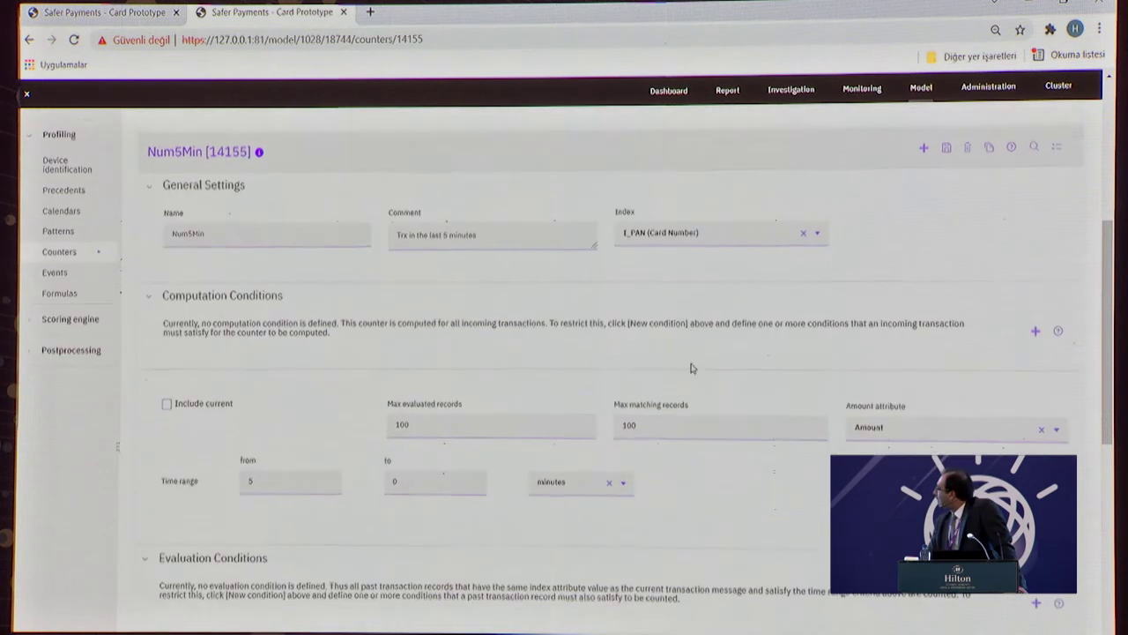
# Create a new own counter named CNP24H with the index I_PAN (Card Number)
pyautogui.scroll(4, 692, 369)
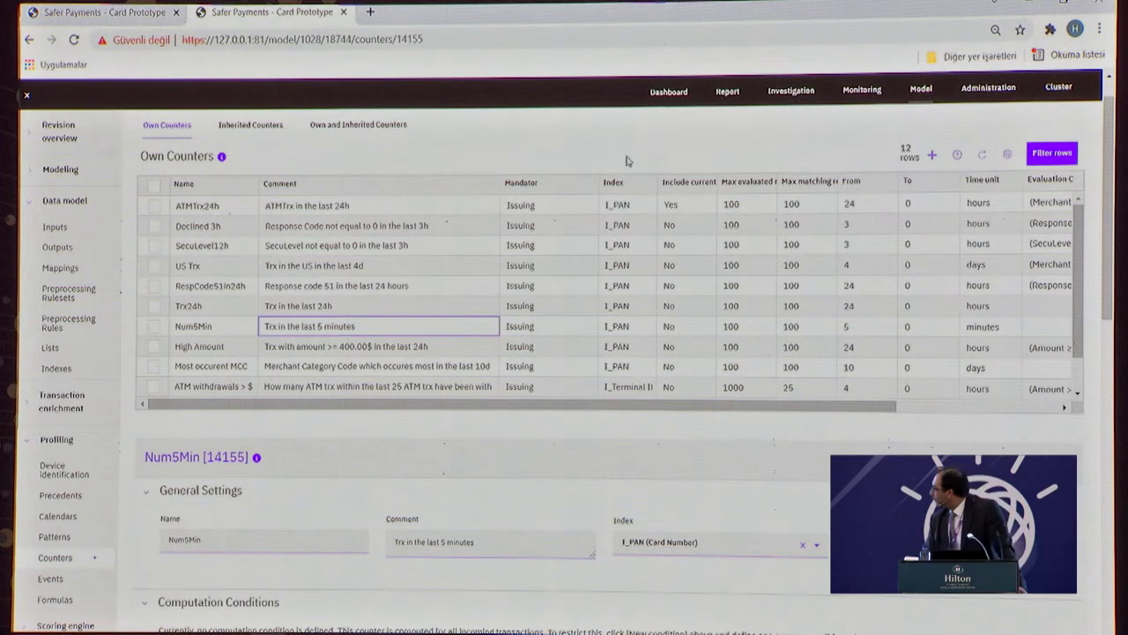
pyautogui.click(931, 157)
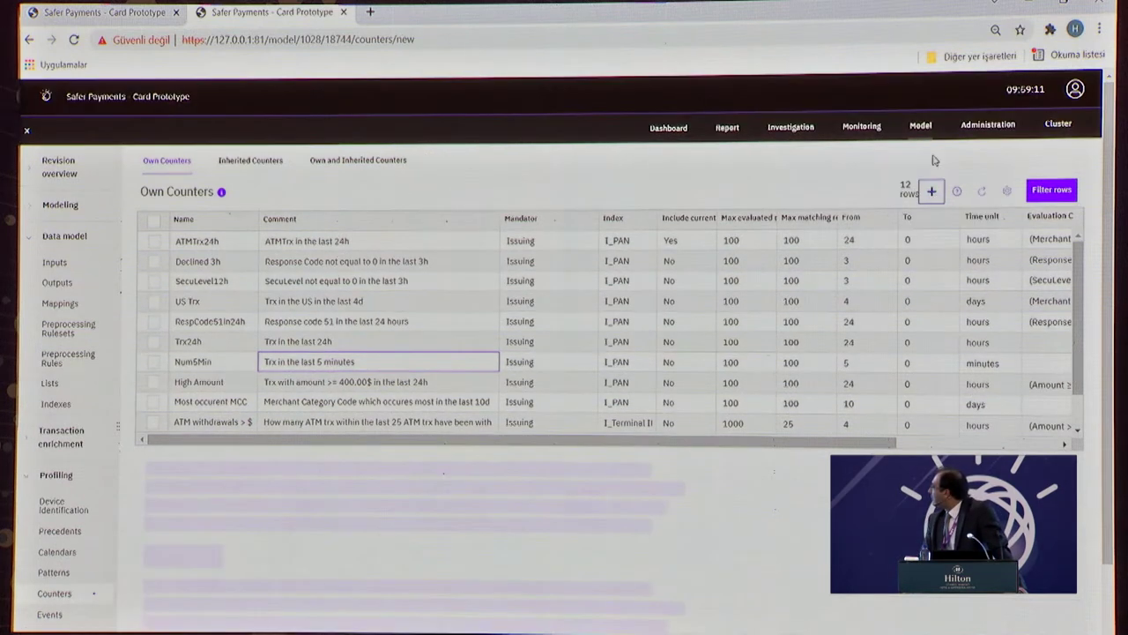
pyautogui.scroll(-1, 714, 518)
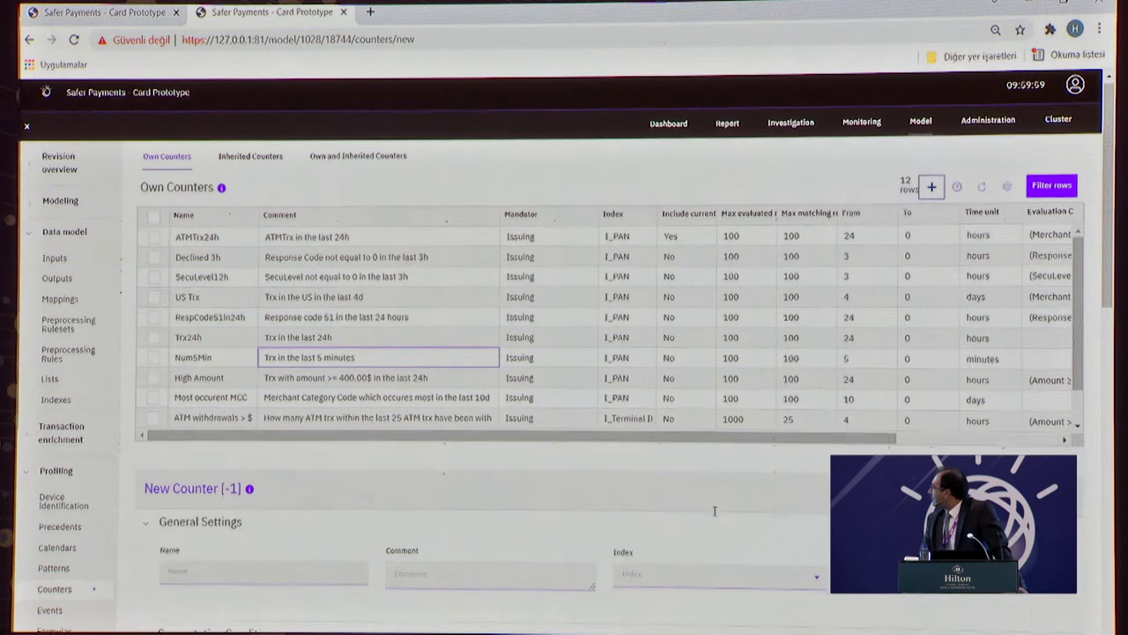
pyautogui.click(253, 499)
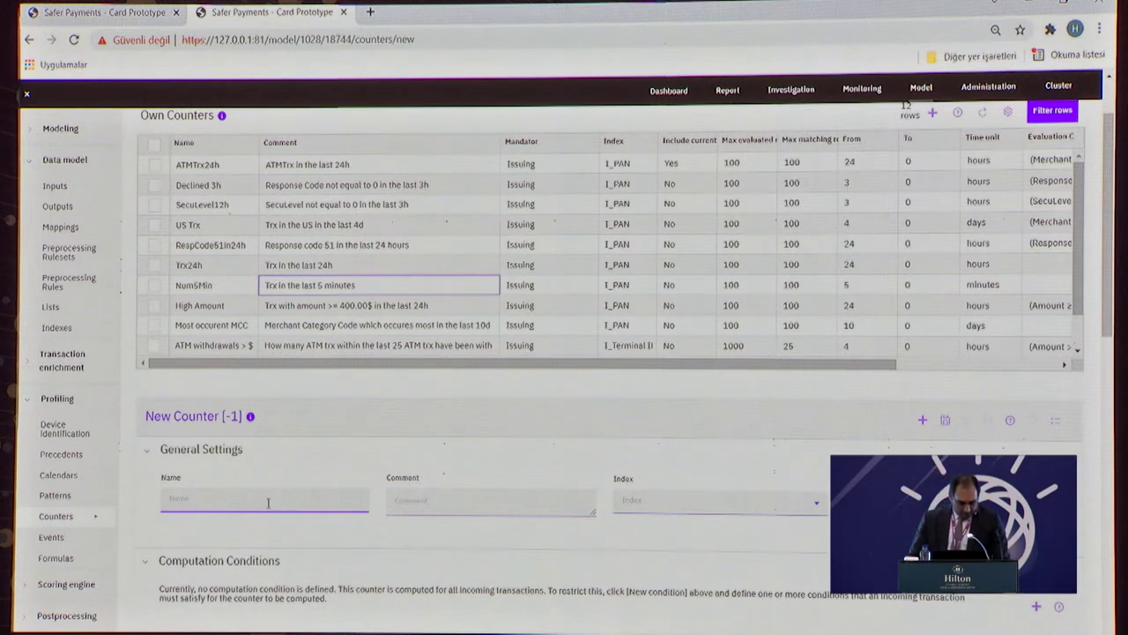
pyautogui.write('CN')
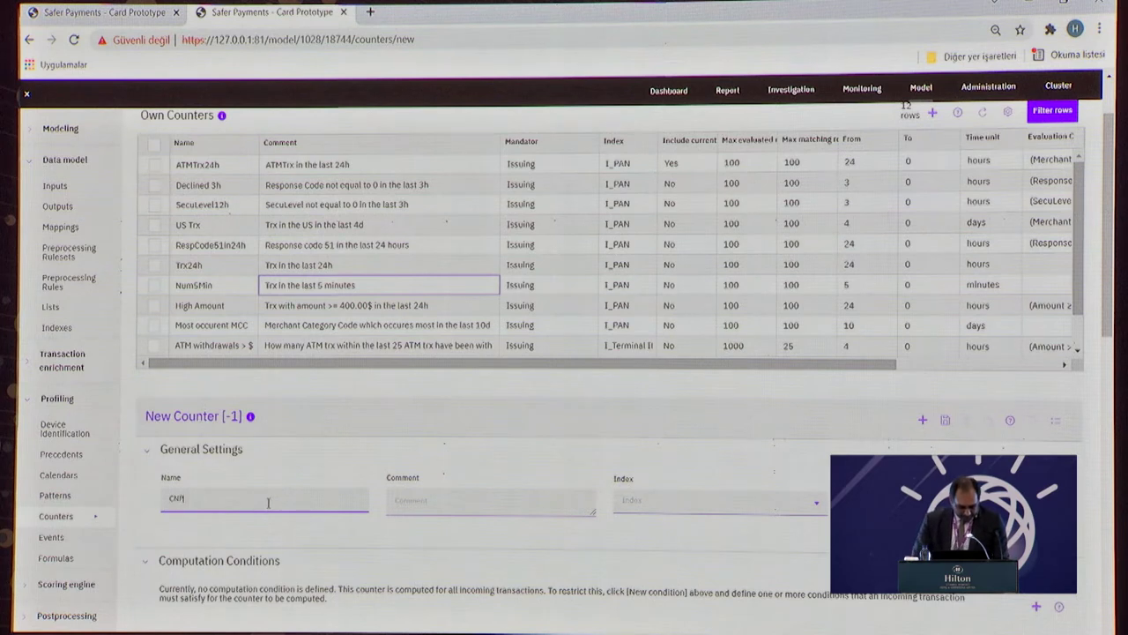
pyautogui.write('P24')
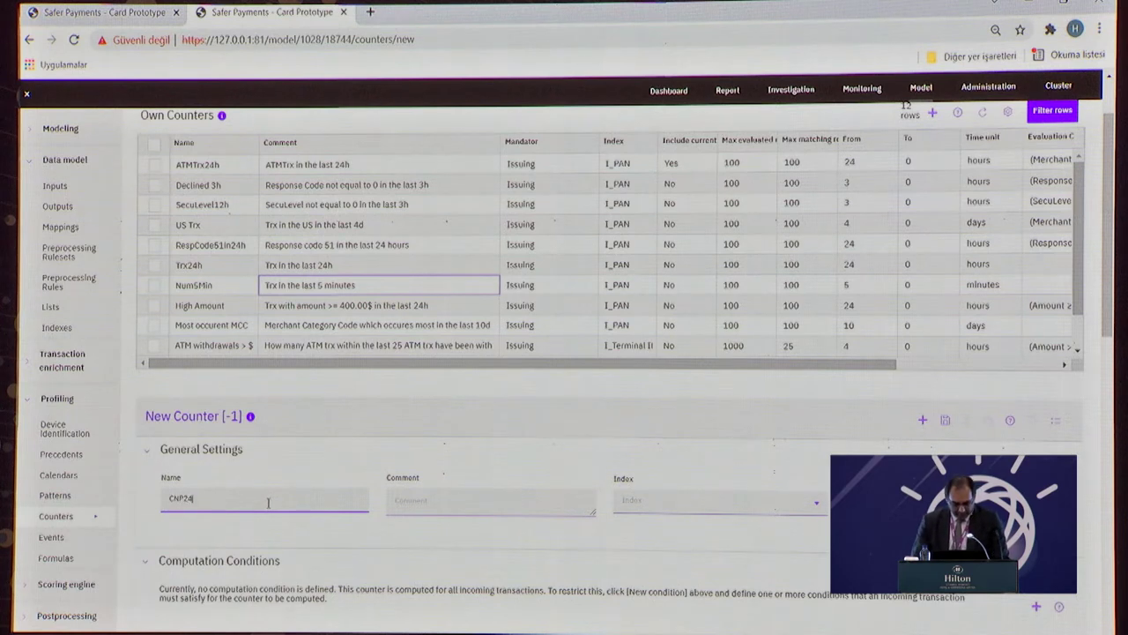
pyautogui.write('H')
pyautogui.click(637, 499)
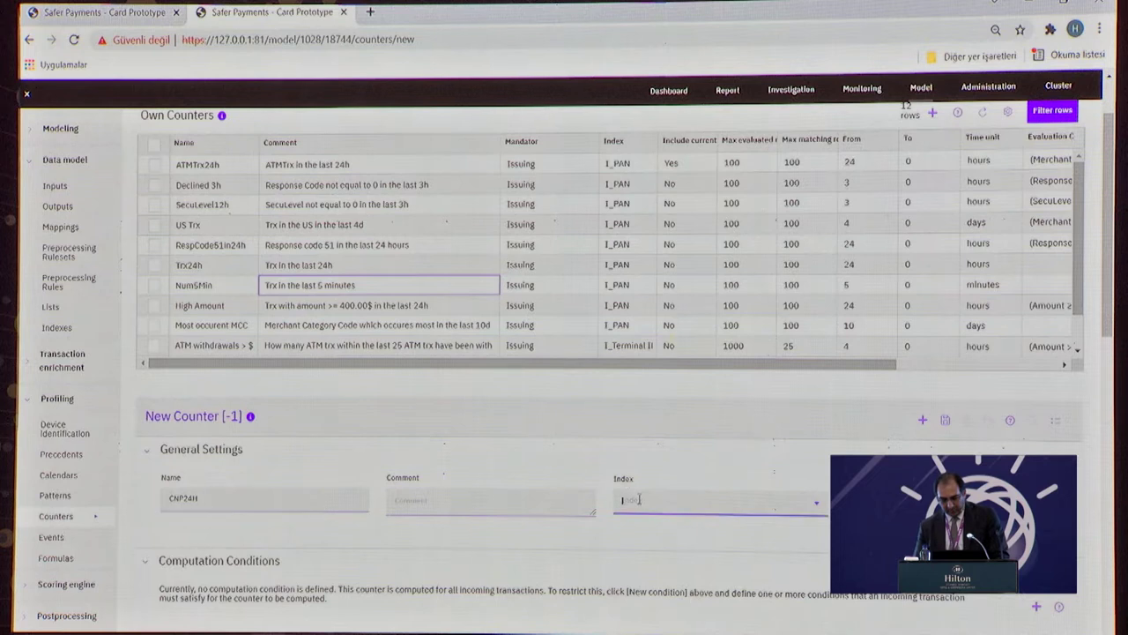
pyautogui.click(648, 549)
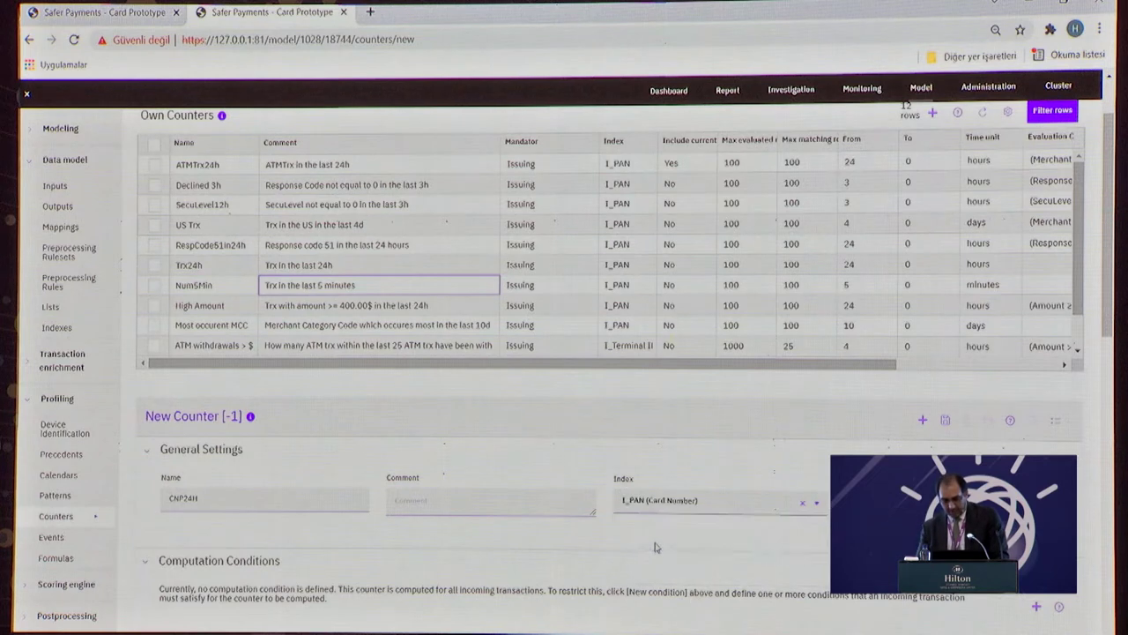
# Set the start of the new counter's time range to 24 hours
pyautogui.scroll(-3, 677, 500)
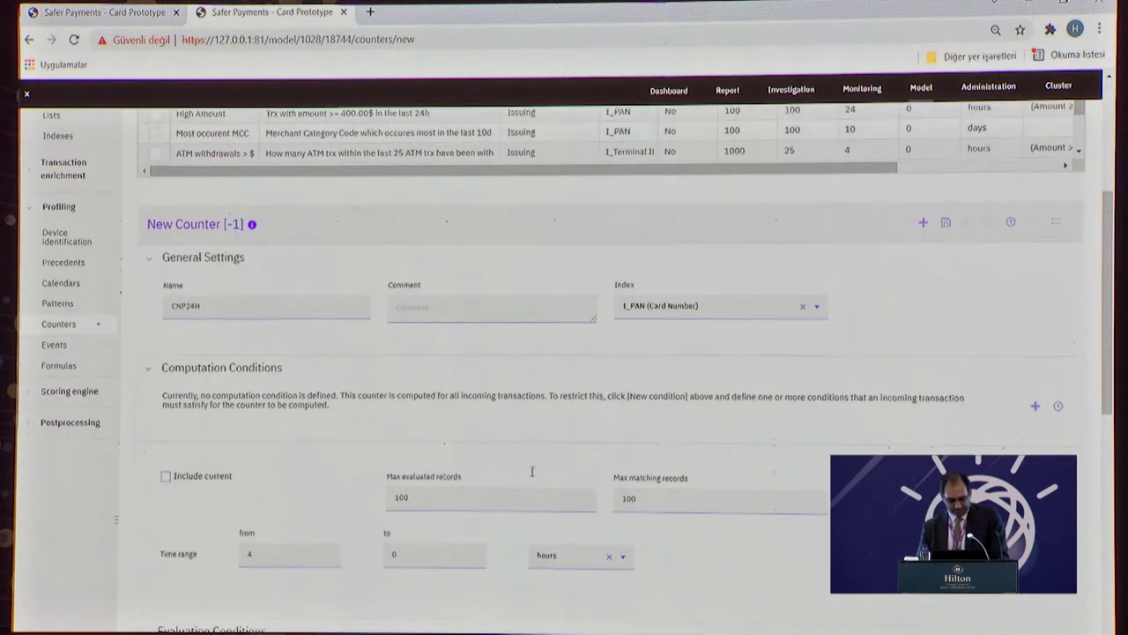
pyautogui.click(244, 519)
pyautogui.doubleClick(244, 519)
pyautogui.write('24')
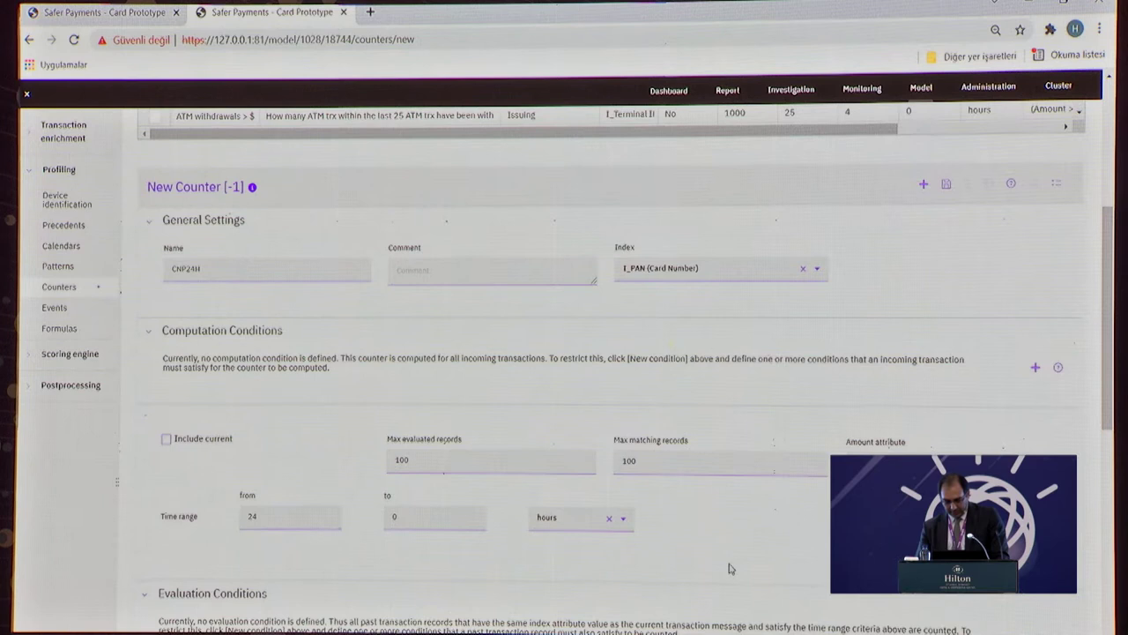
# Add an evaluation condition to the new counter on the POS Entry Mode attribute
pyautogui.scroll(-3, 730, 569)
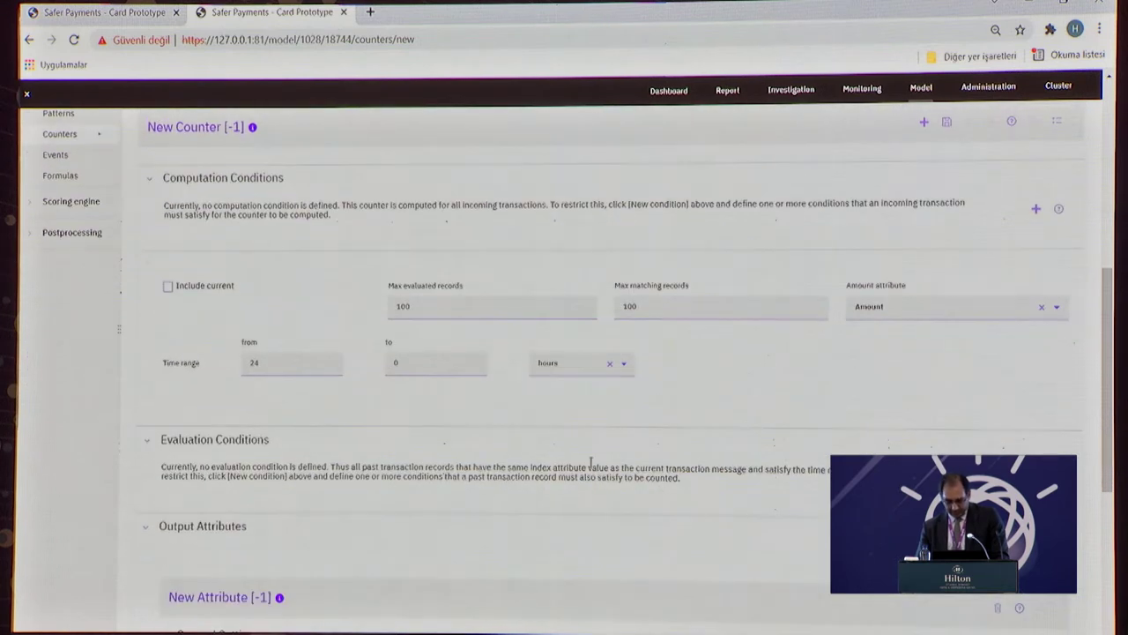
pyautogui.click(1035, 470)
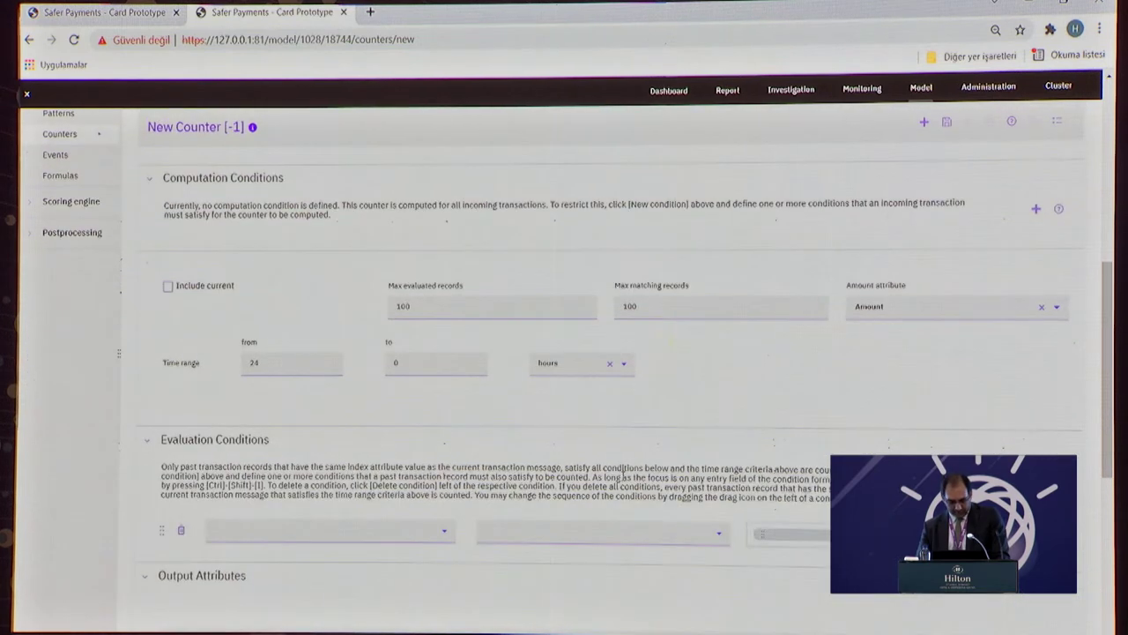
pyautogui.click(356, 532)
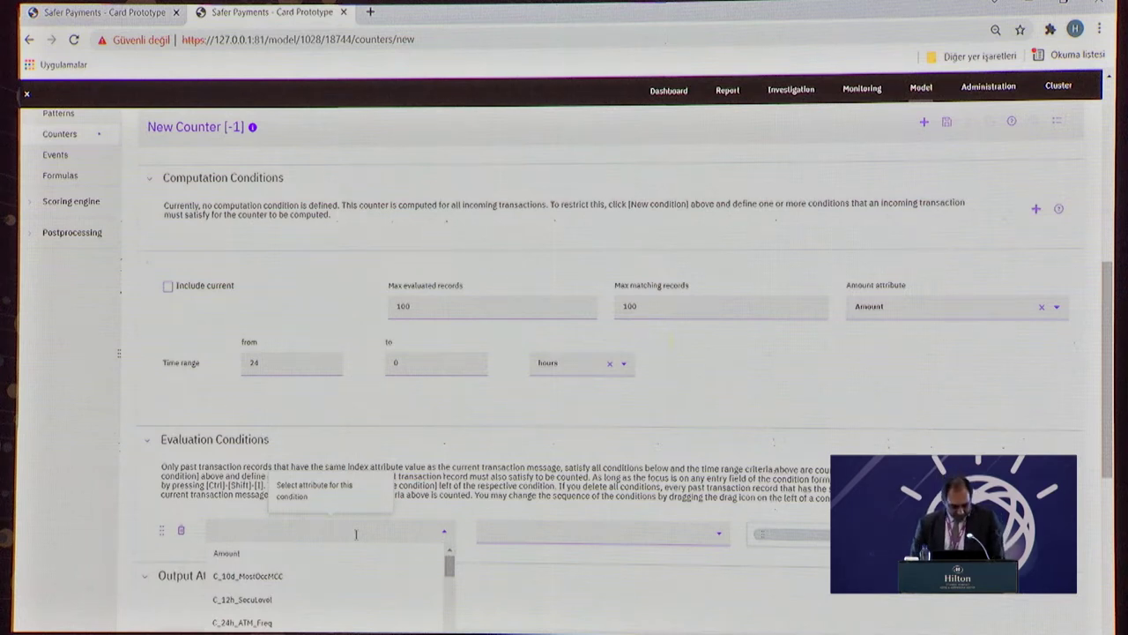
pyautogui.scroll(-3, 423, 537)
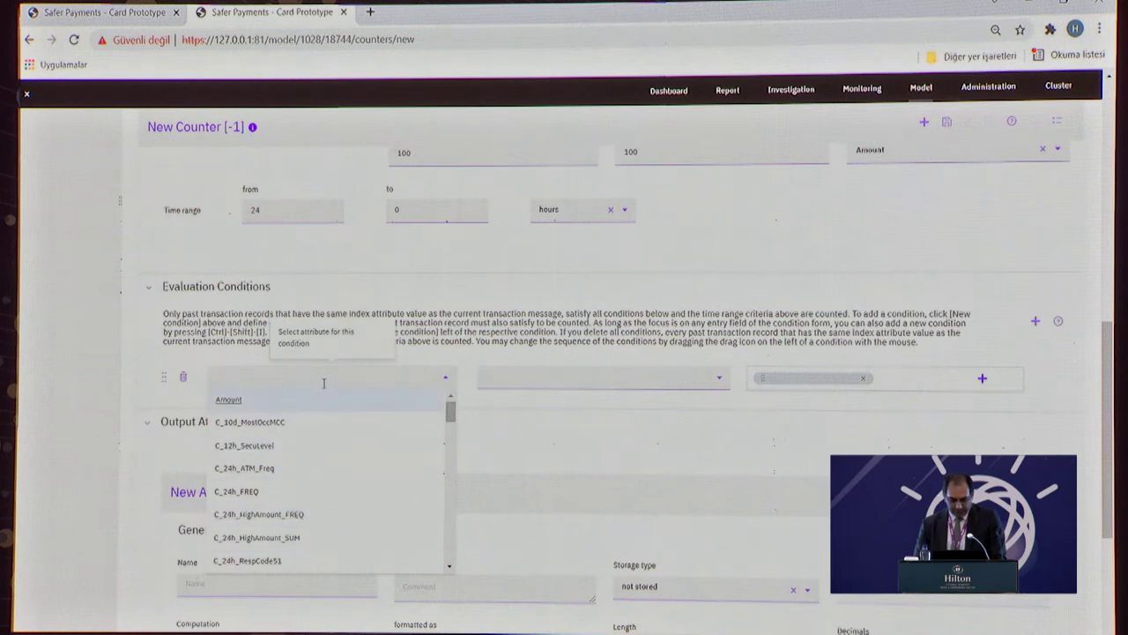
pyautogui.write('POS')
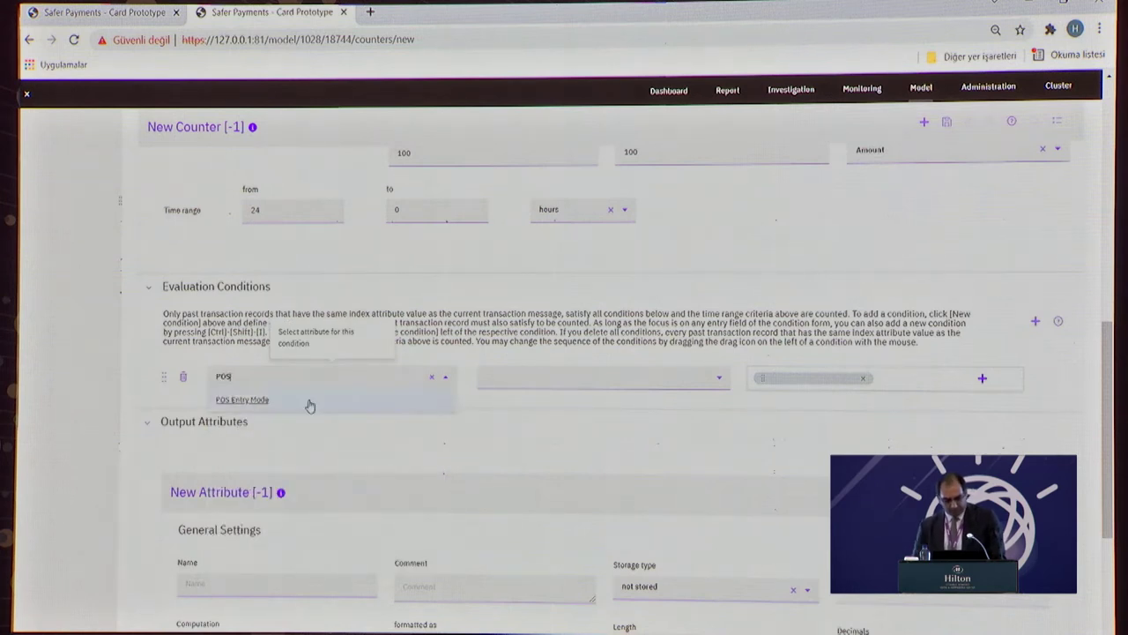
pyautogui.click(309, 404)
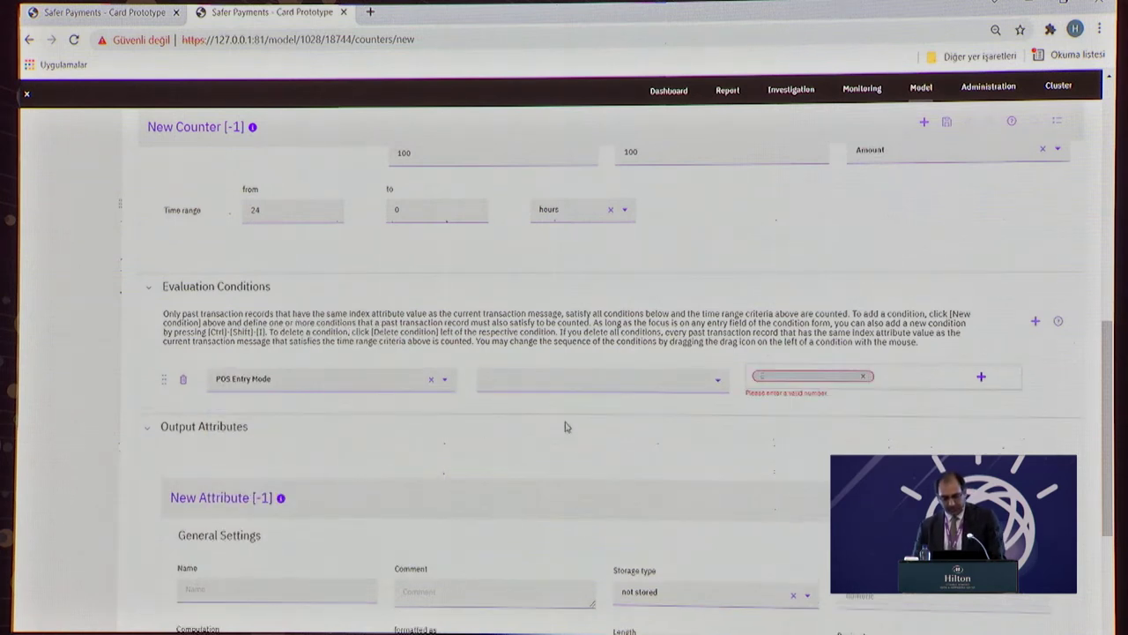
# Set the POS Entry Mode condition to "not starts with" and give it the values 90 and 05
pyautogui.click(719, 385)
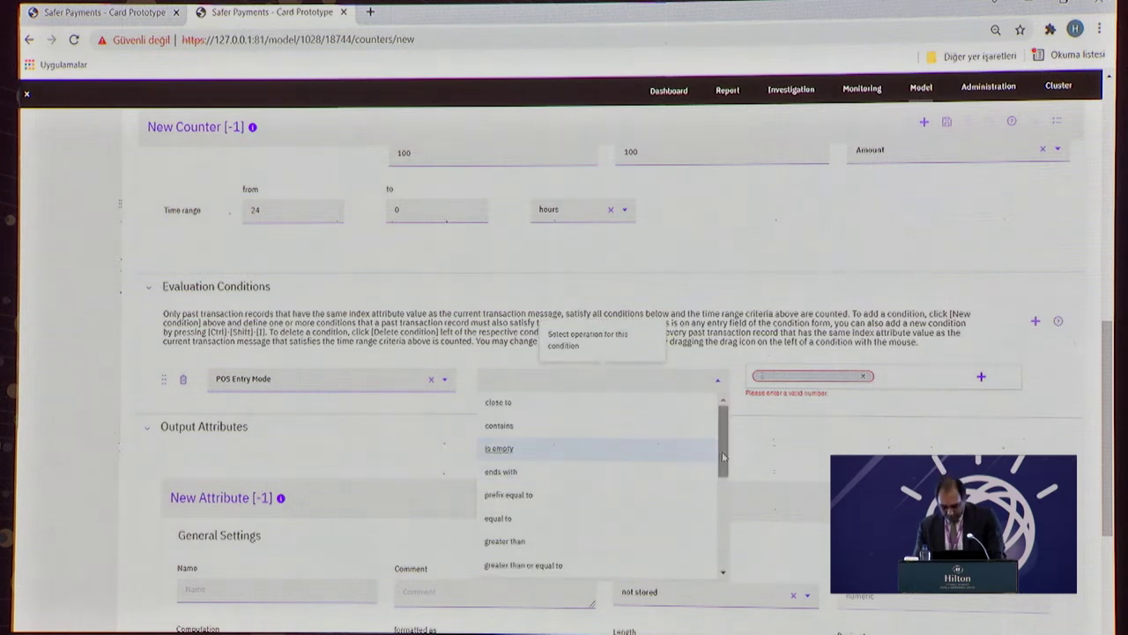
pyautogui.moveTo(723, 456); pyautogui.dragTo(725, 450)
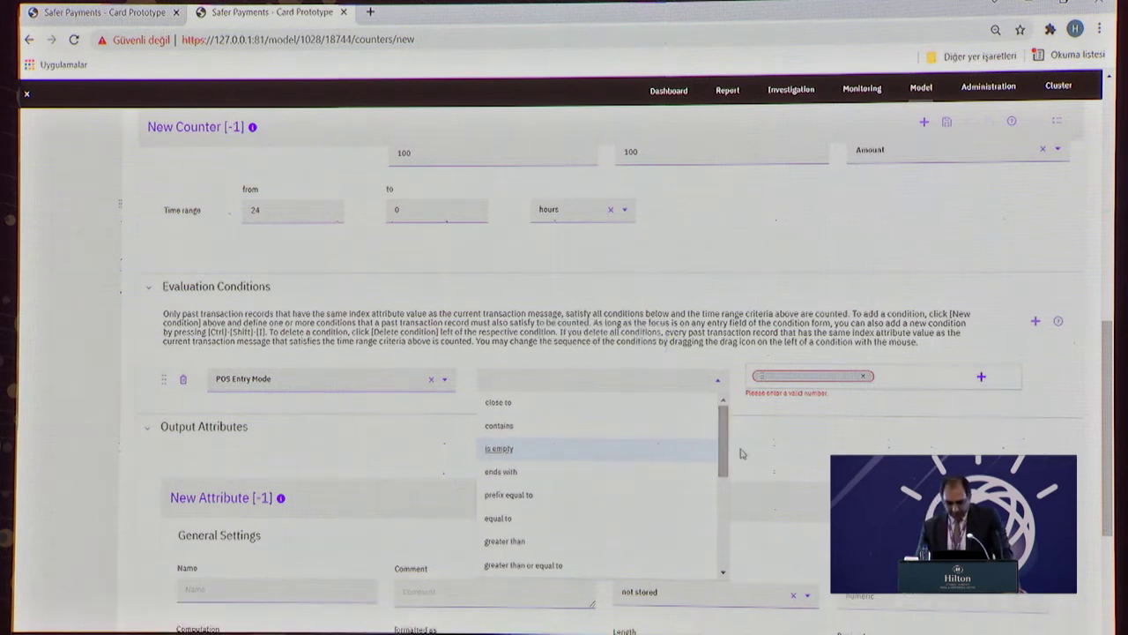
pyautogui.moveTo(724, 447); pyautogui.dragTo(733, 556)
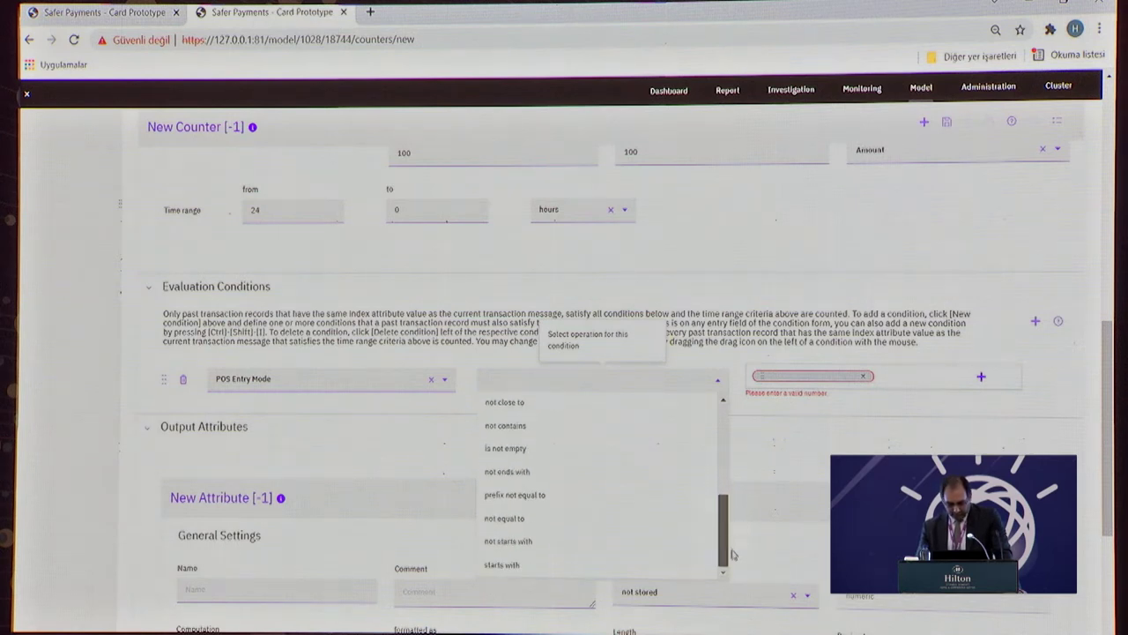
pyautogui.click(507, 548)
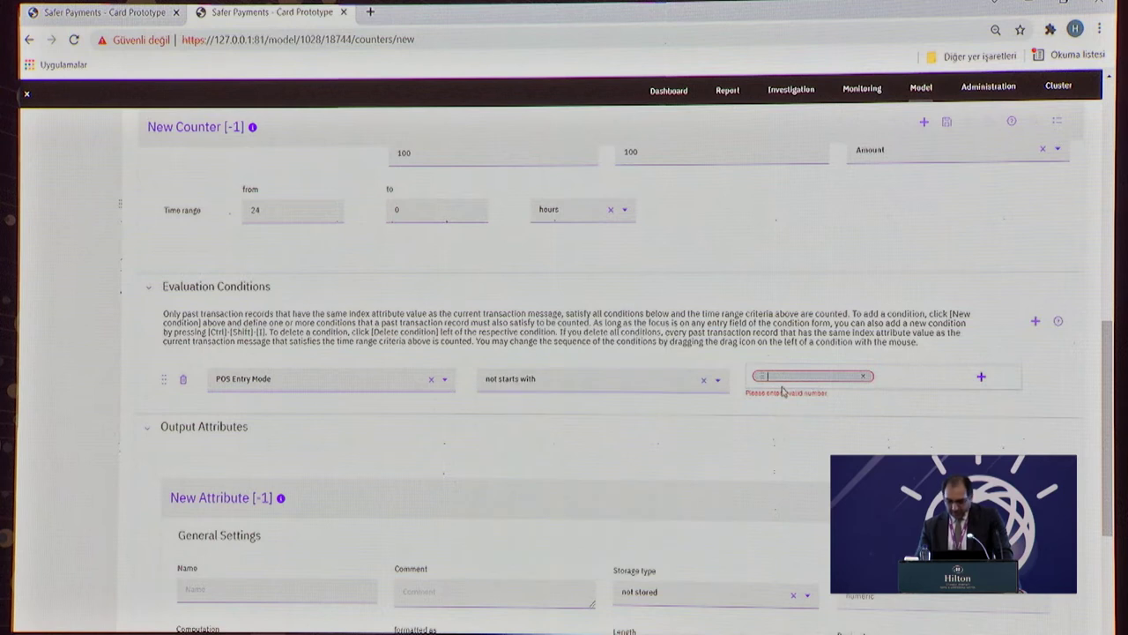
pyautogui.write('90')
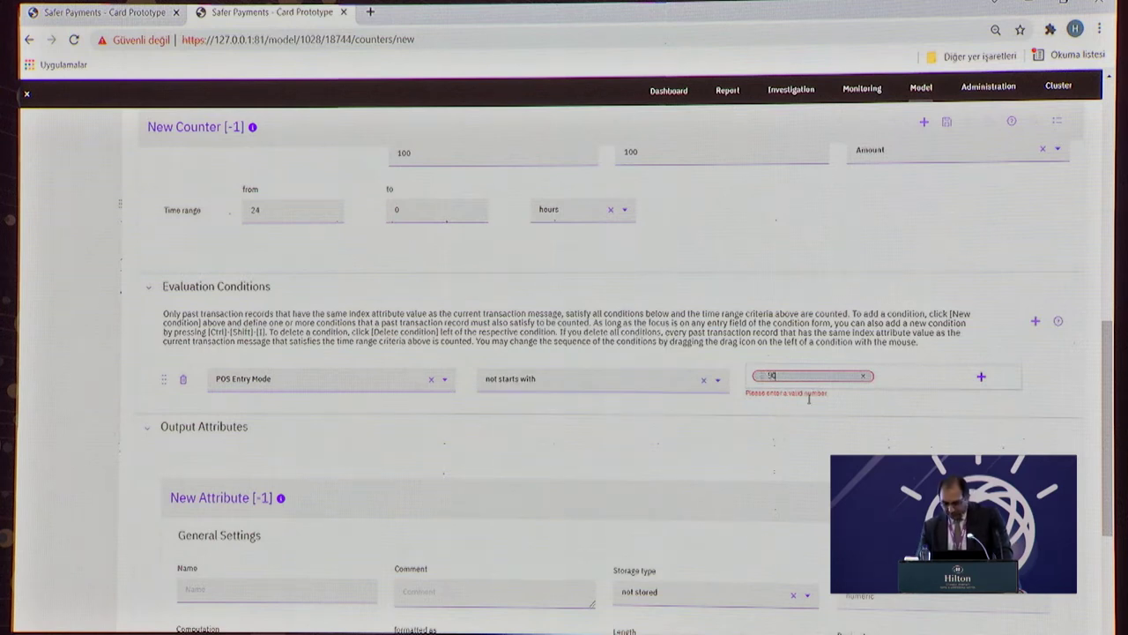
pyautogui.click(979, 379)
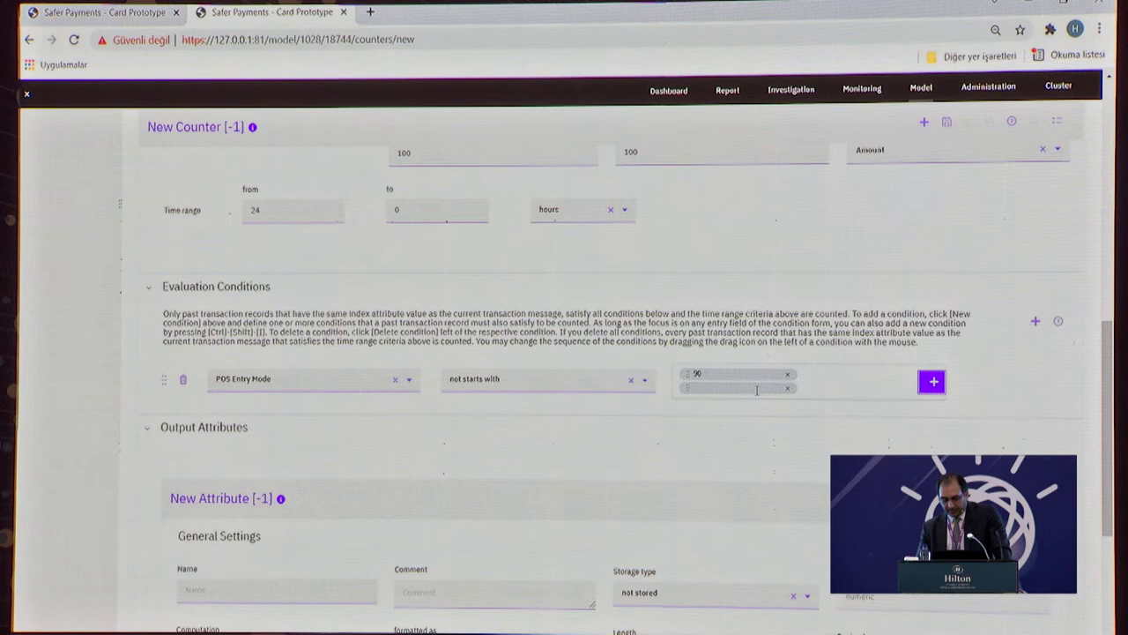
pyautogui.write('05')
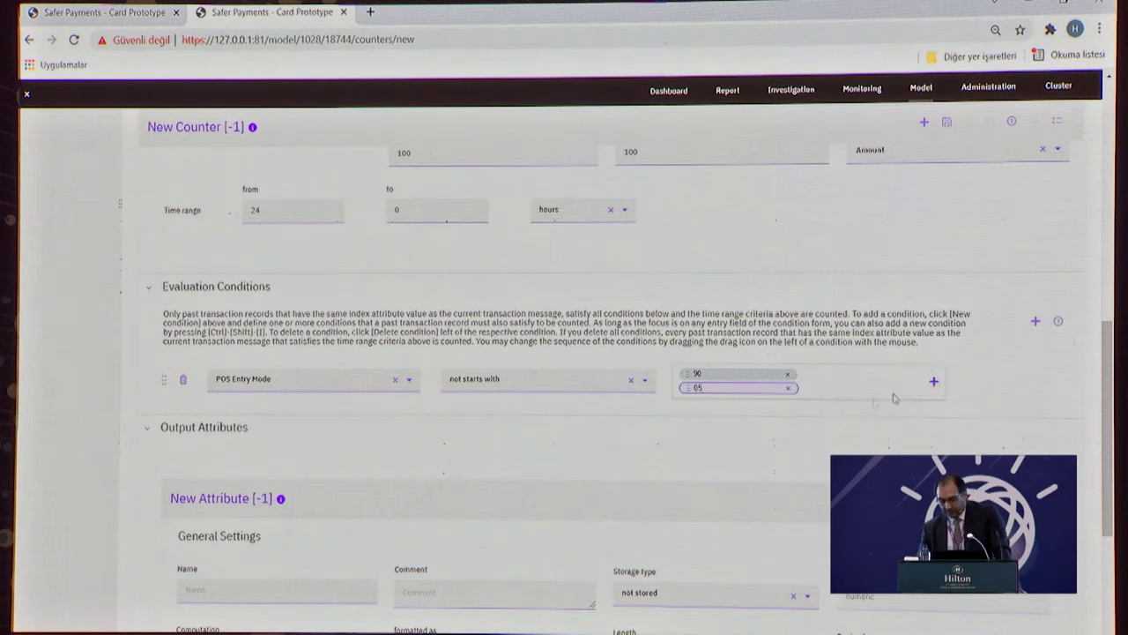
pyautogui.click(941, 447)
# Name the new counter's output attribute C_CNP_24H
pyautogui.scroll(-2, 889, 446)
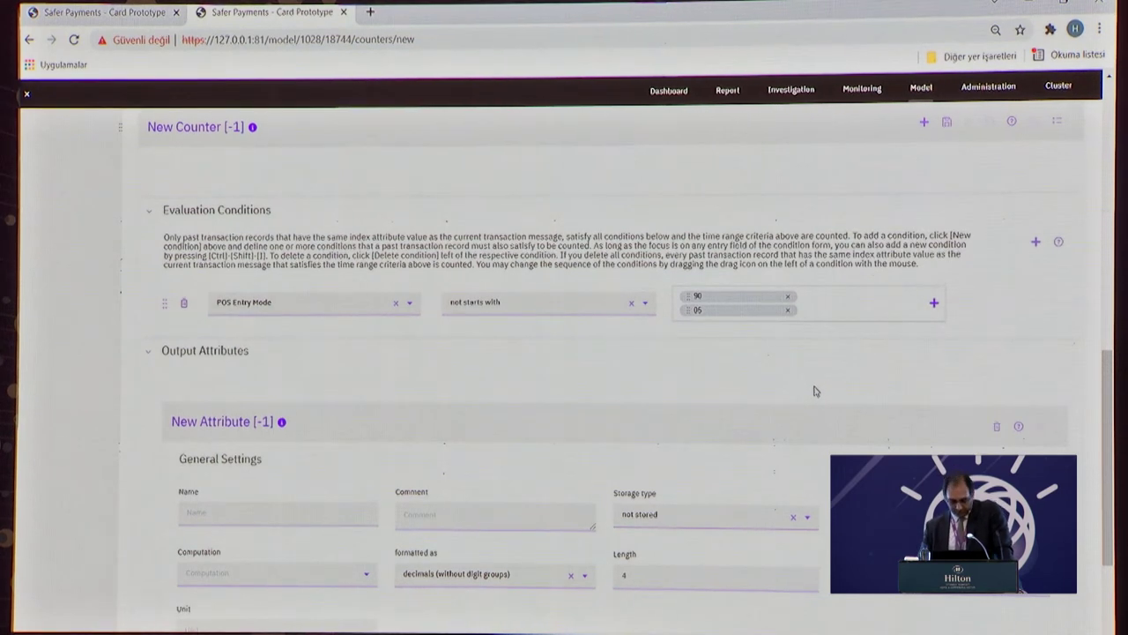
pyautogui.click(247, 510)
pyautogui.write('c')
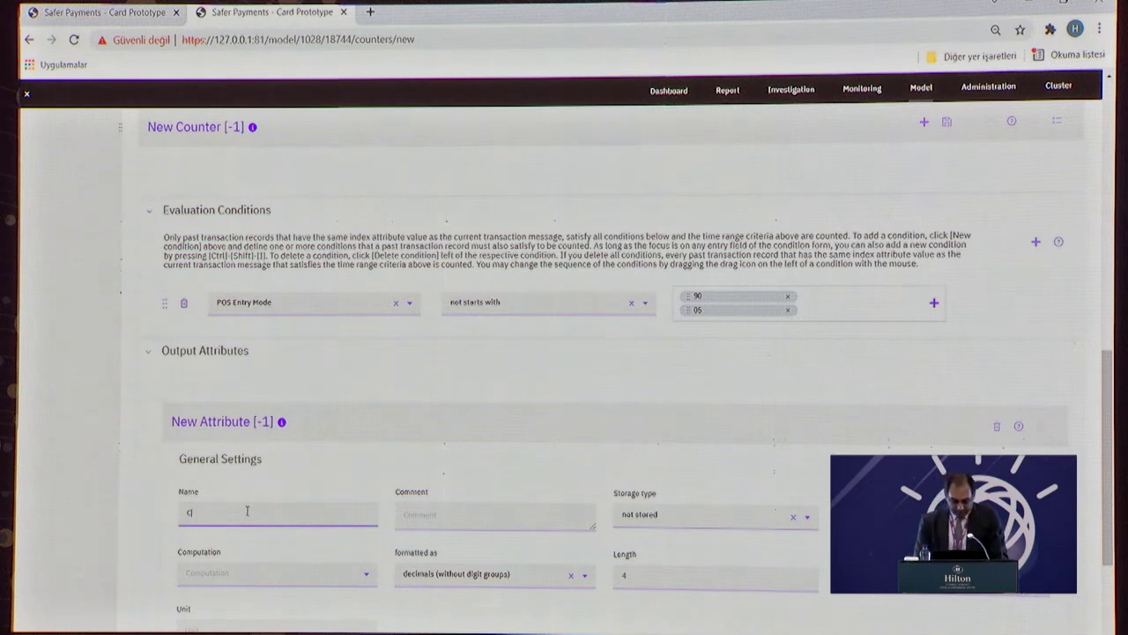
pyautogui.write('_cnp')
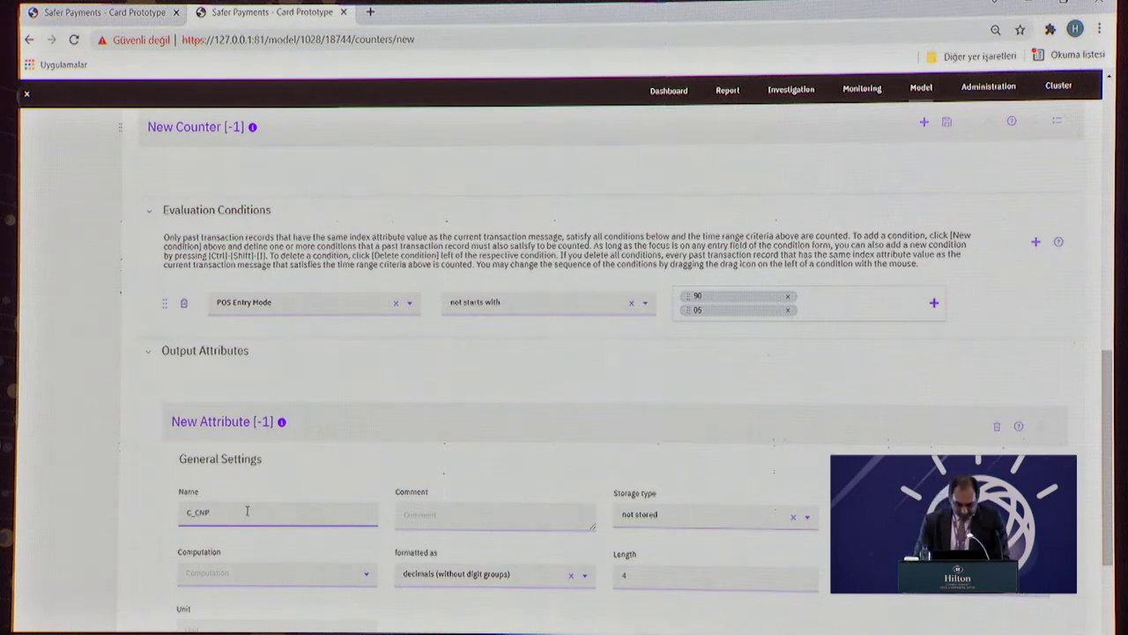
pyautogui.write('_24h')
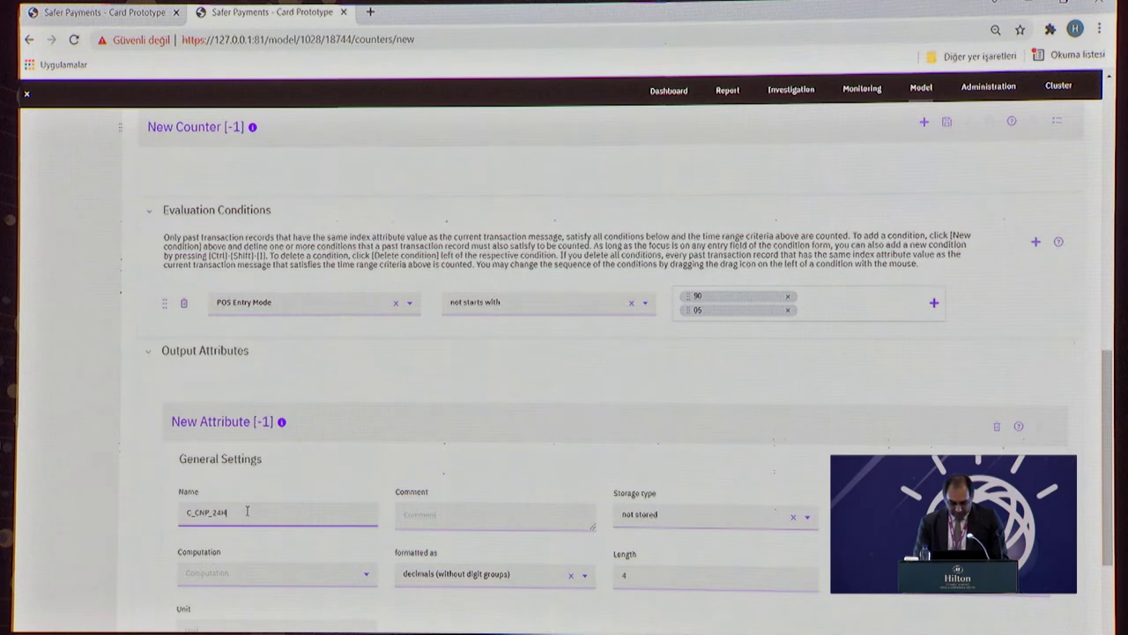
# Complete the output attribute's name as C_CNP_24H_FREQ and set its storage type to "stored in DDC and MDC"
pyautogui.write('_freq')
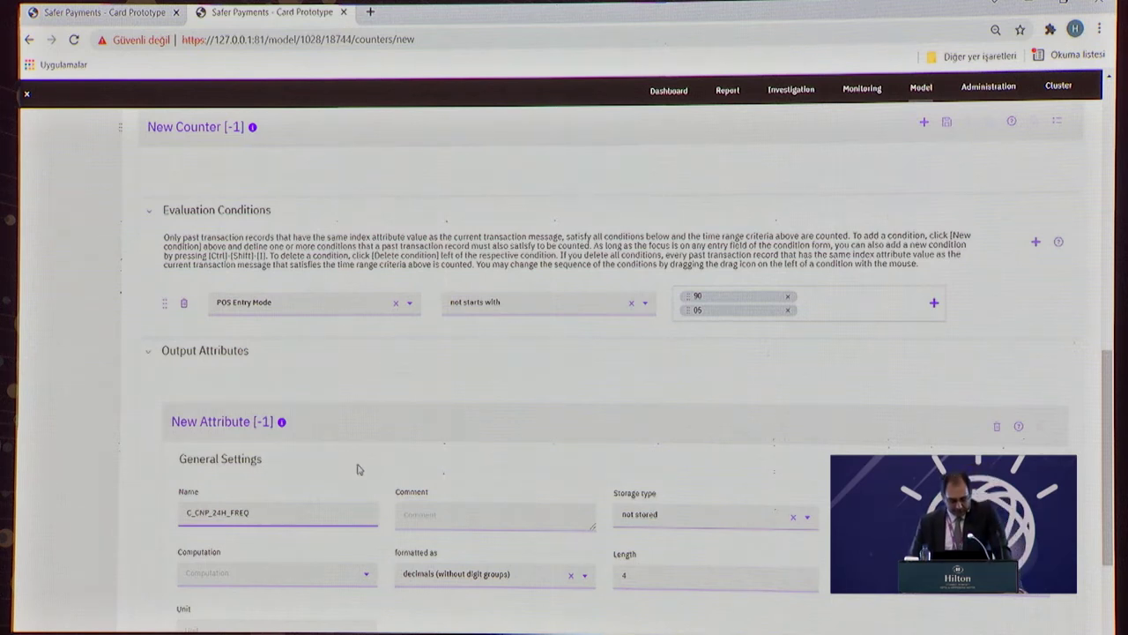
pyautogui.scroll(-1, 353, 468)
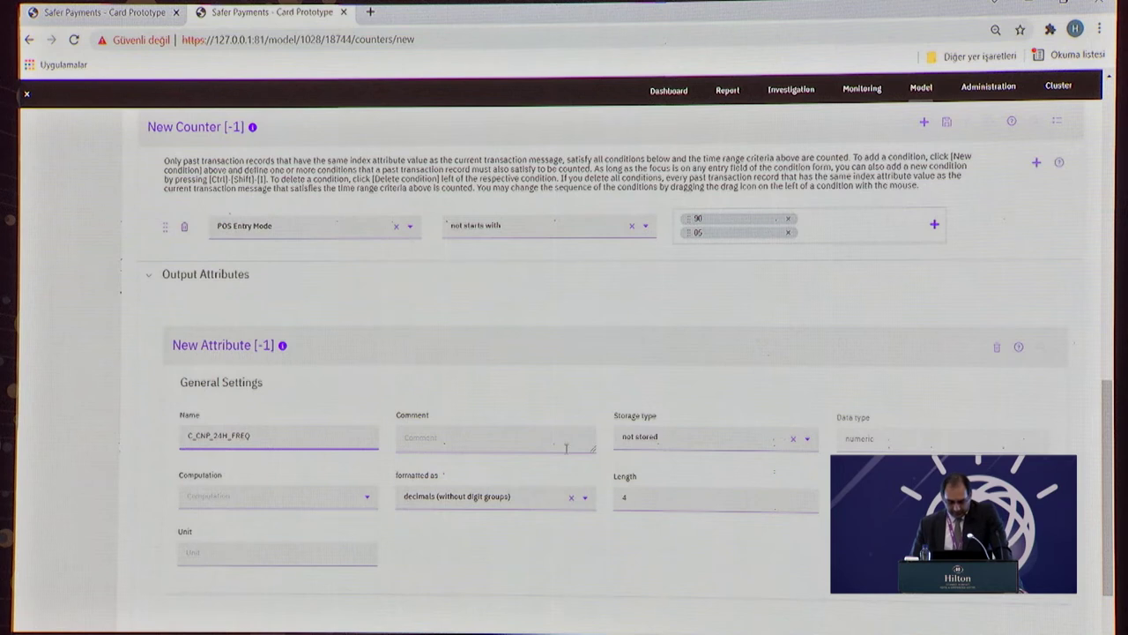
pyautogui.click(807, 439)
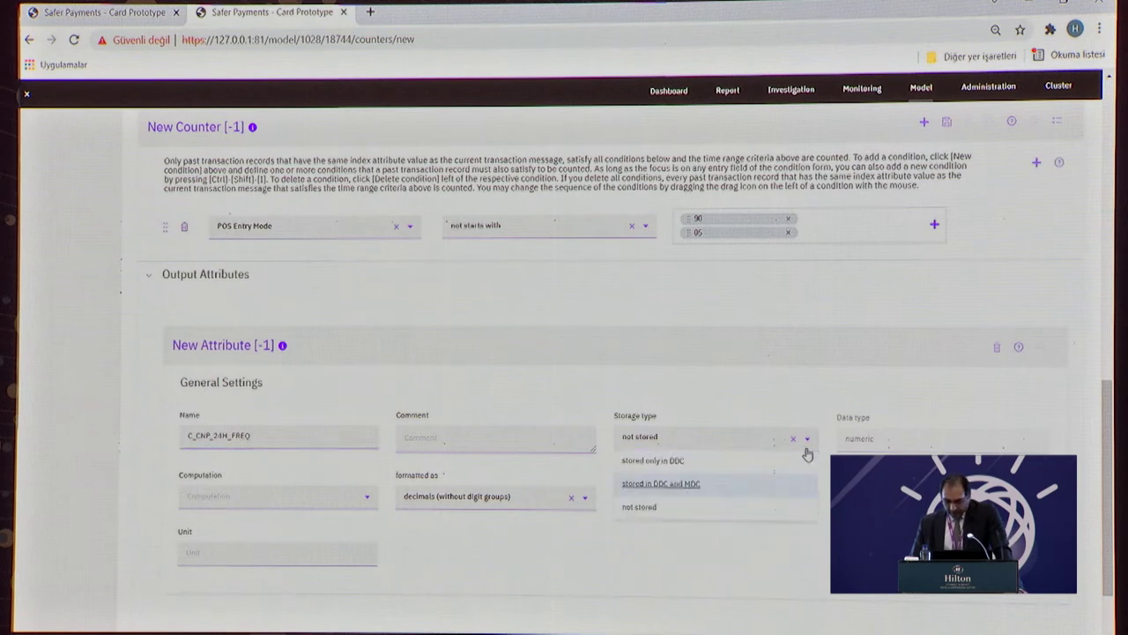
pyautogui.click(686, 491)
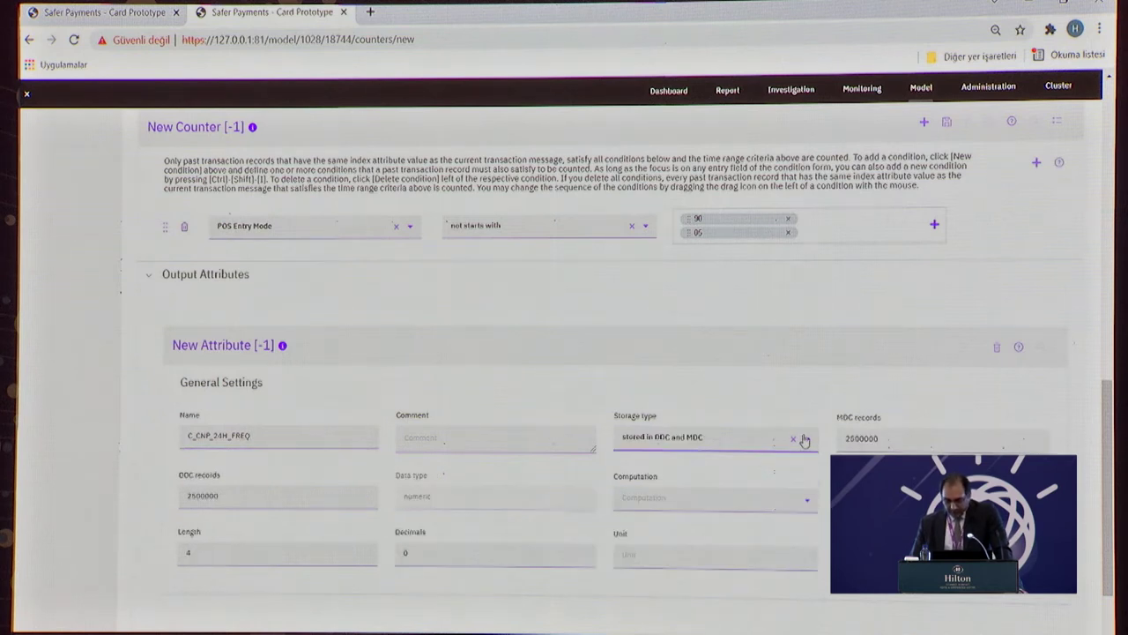
# Set the computation of the C_CNP_24H_FREQ output attribute to frequency
pyautogui.scroll(-1, 554, 397)
pyautogui.scroll(-1, 553, 399)
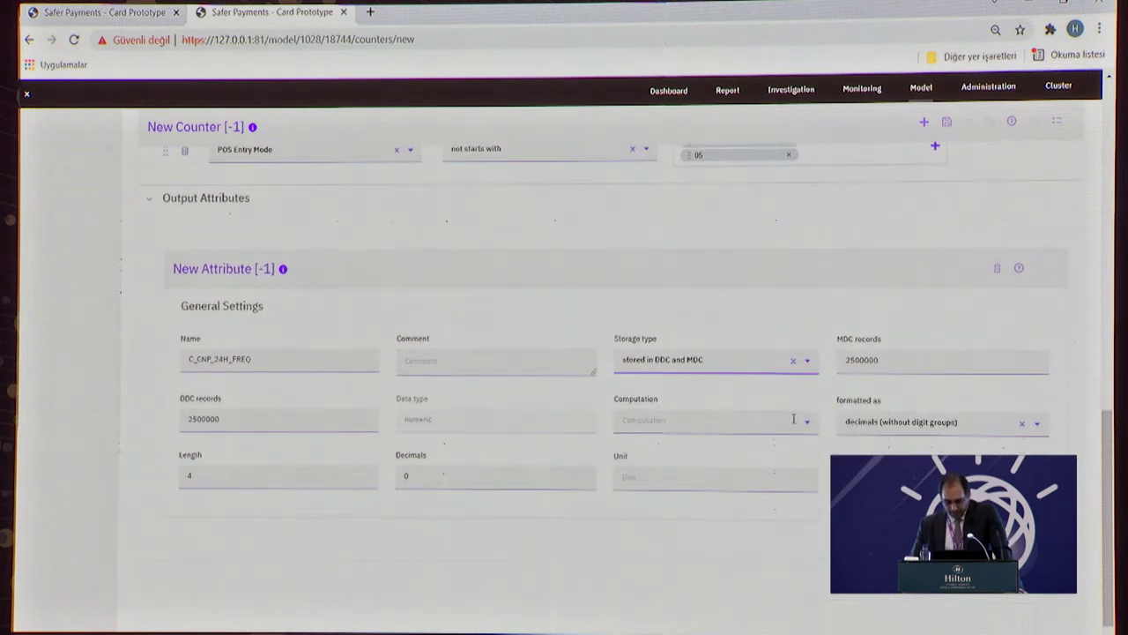
pyautogui.click(810, 426)
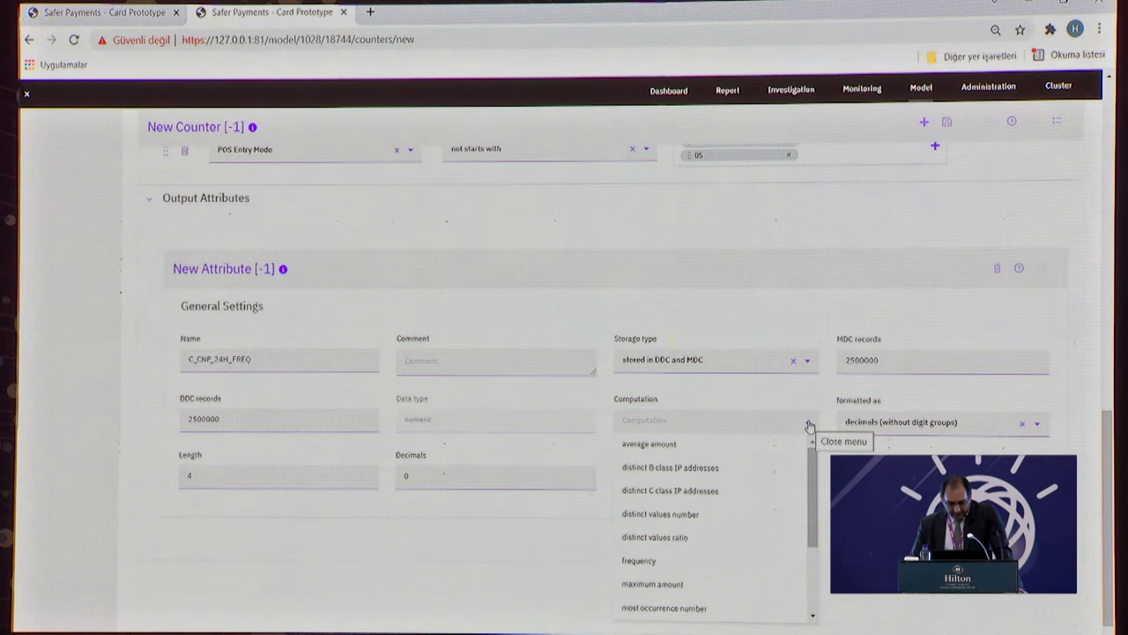
pyautogui.scroll(-1, 750, 503)
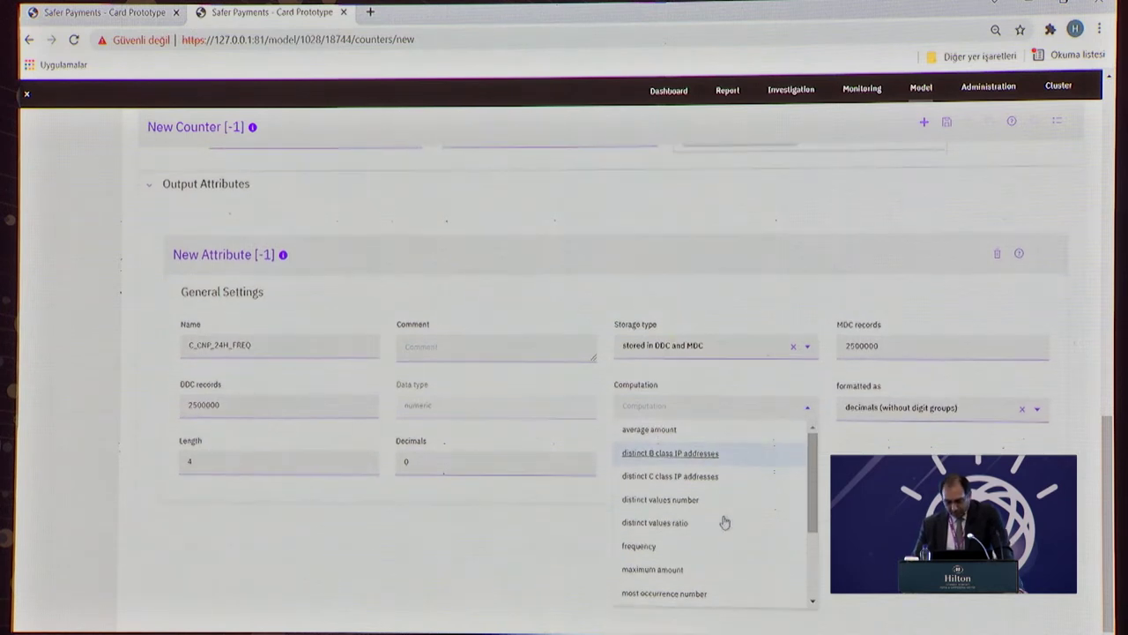
pyautogui.click(648, 546)
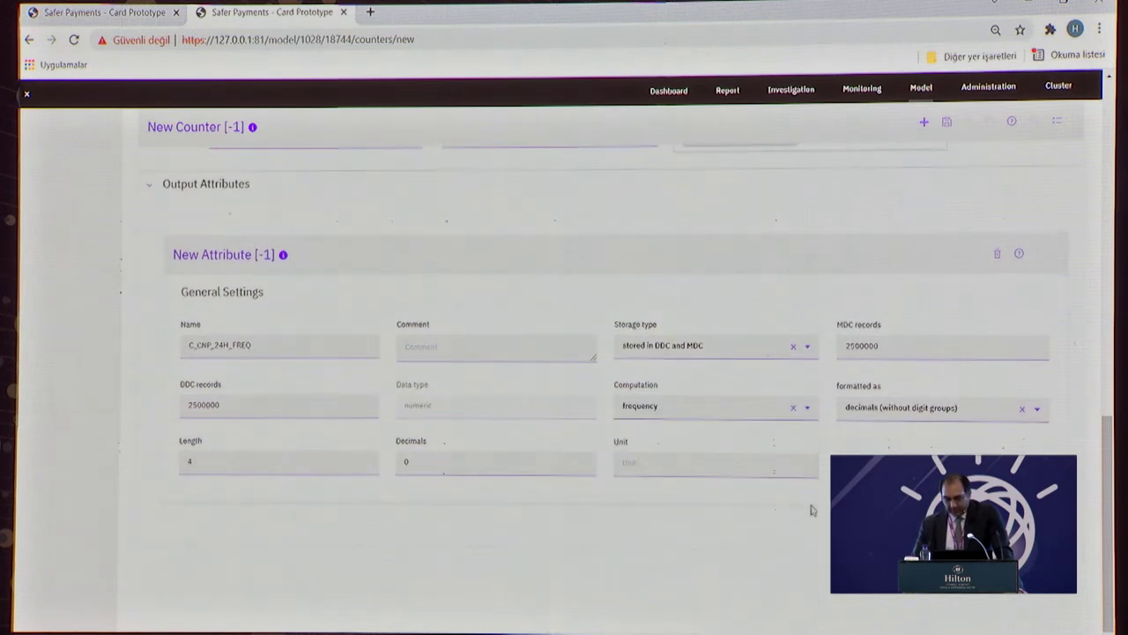
# Set the C_CNP_24H_FREQ attribute to "no formatting" and its length to 2
pyautogui.click(1035, 420)
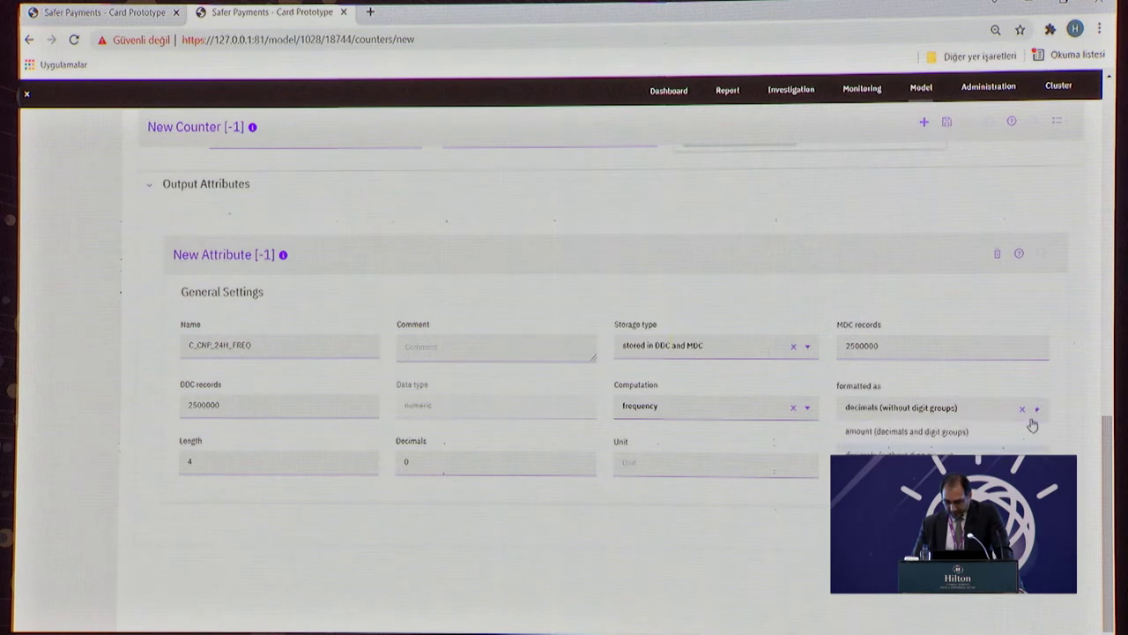
pyautogui.click(871, 501)
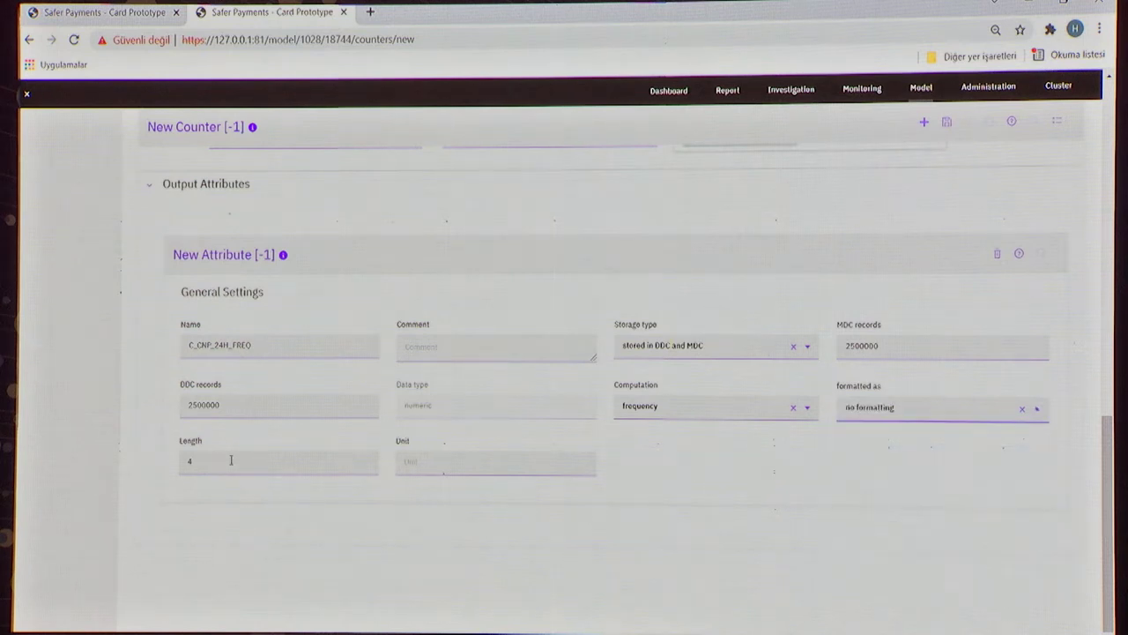
pyautogui.click(187, 460)
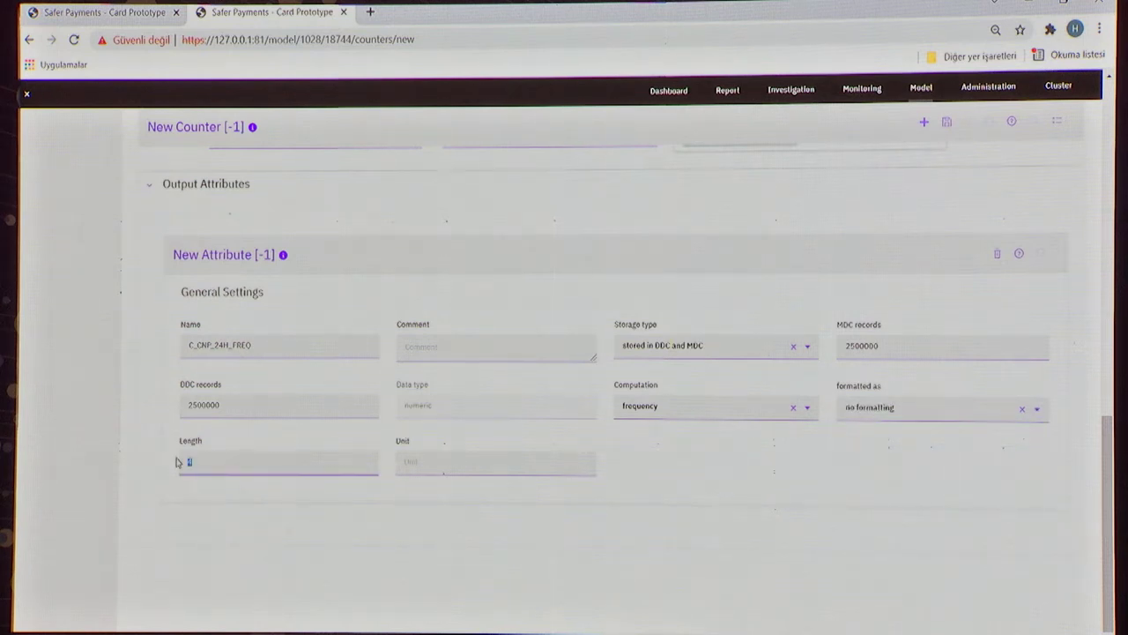
pyautogui.click(403, 542)
# Add a second output attribute to the CNP24H counter and name it C_CNP_24H_AMT
pyautogui.scroll(5, 738, 483)
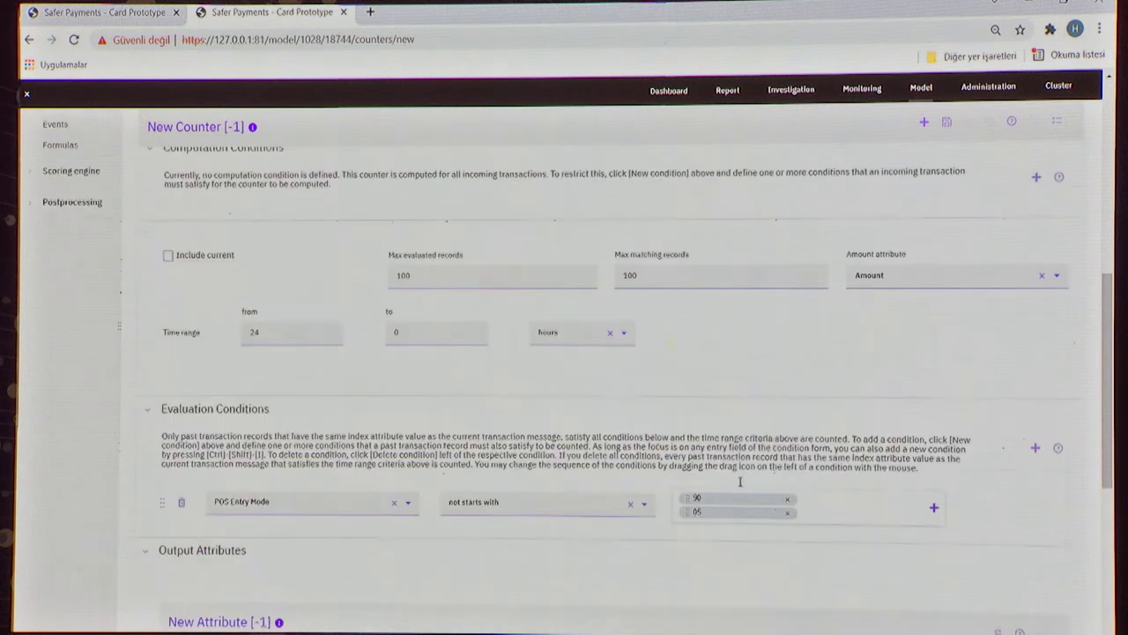
pyautogui.scroll(4, 739, 483)
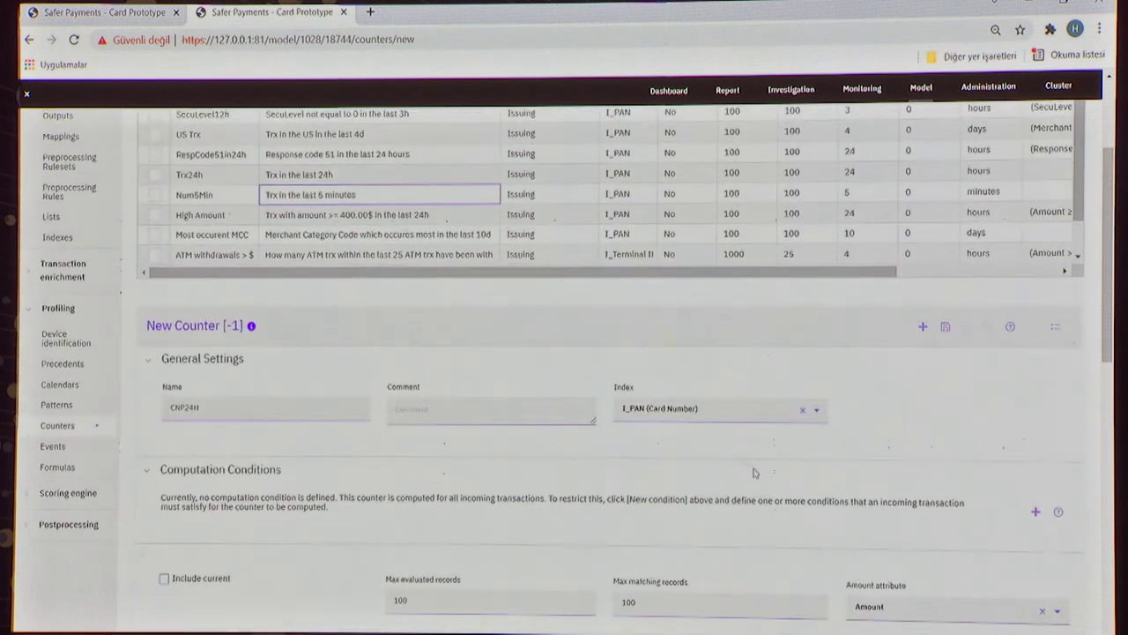
pyautogui.click(922, 328)
pyautogui.scroll(-6, 879, 393)
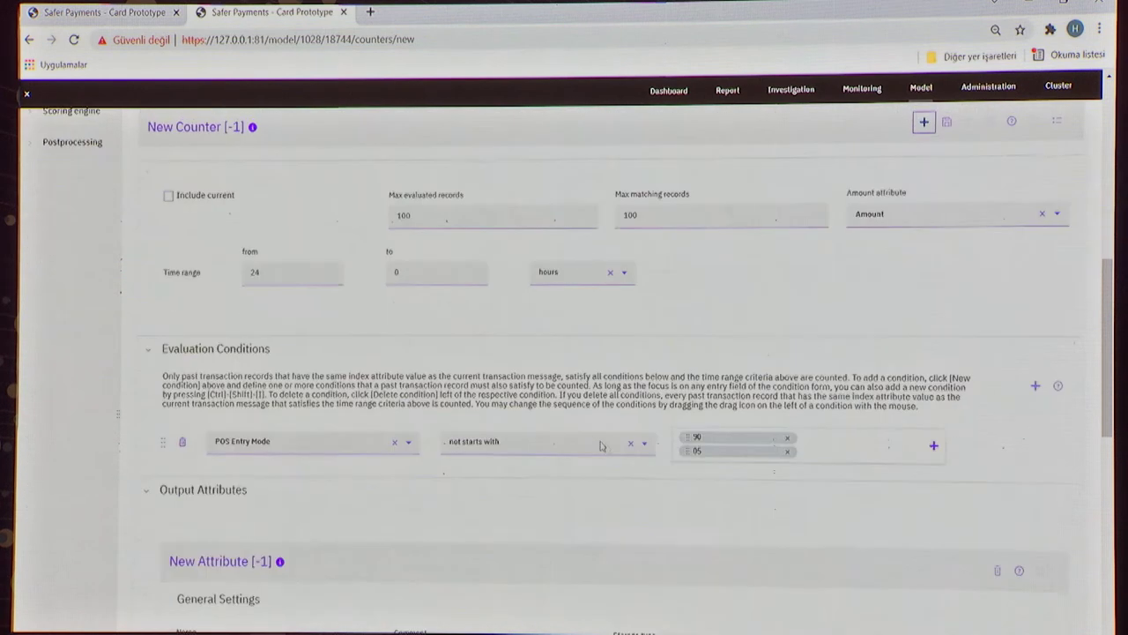
pyautogui.scroll(-5, 385, 433)
pyautogui.click(248, 487)
pyautogui.write('C_')
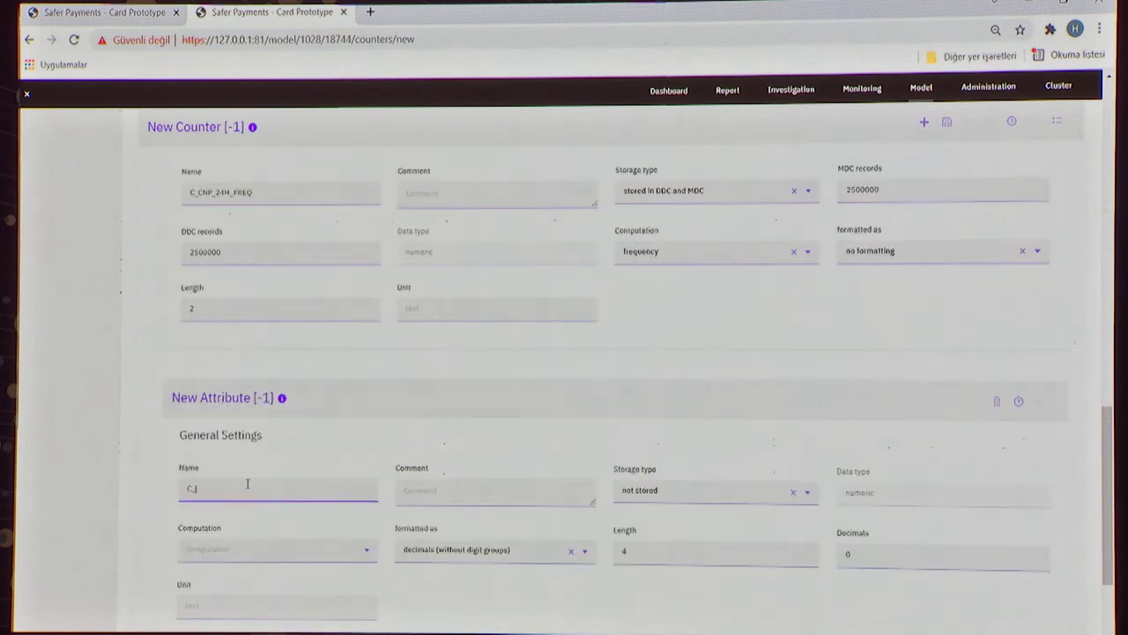
pyautogui.write('CNP_24H_AMT')
# Set the C_CNP_24H_AMT attribute's storage type to "stored in DDC and MDC" and its computation to total amount
pyautogui.click(806, 492)
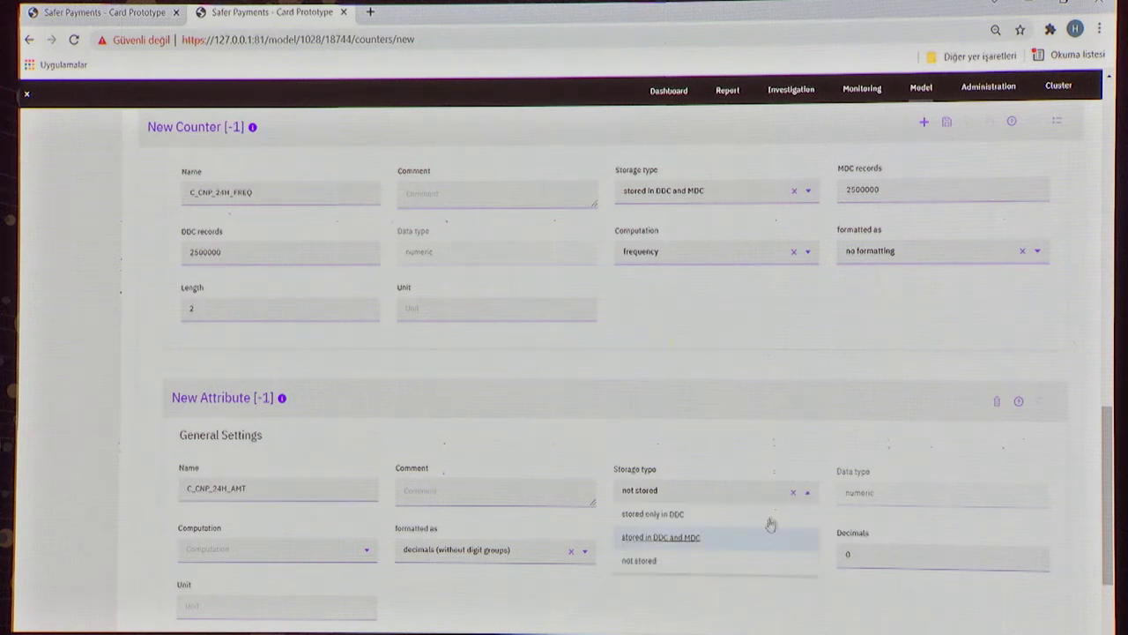
pyautogui.click(677, 538)
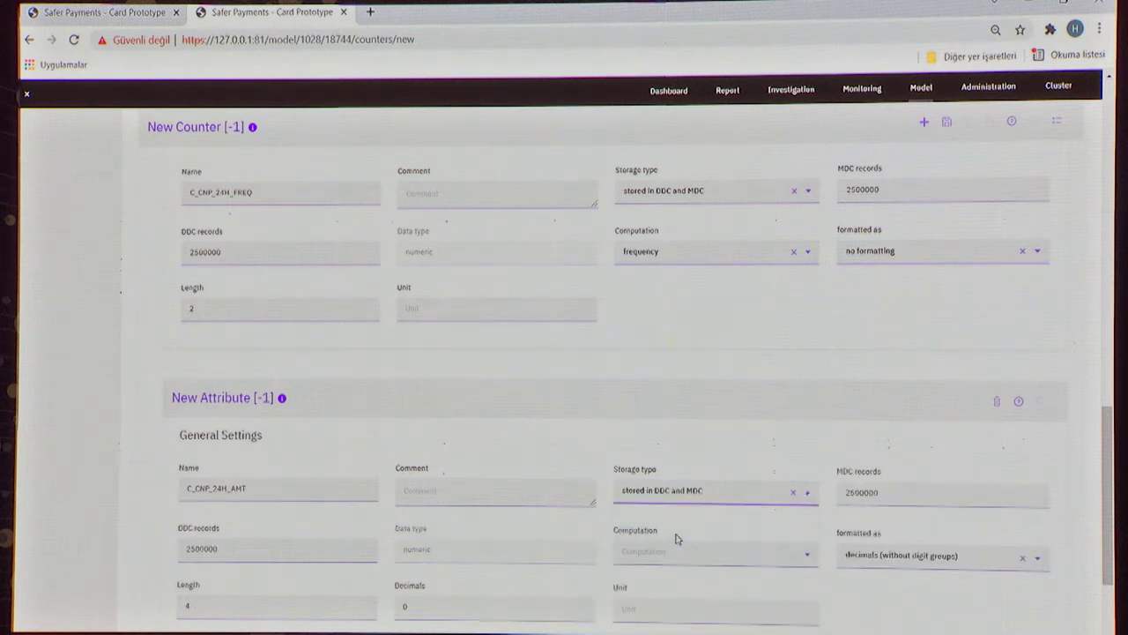
pyautogui.click(806, 556)
pyautogui.scroll(-2, 798, 534)
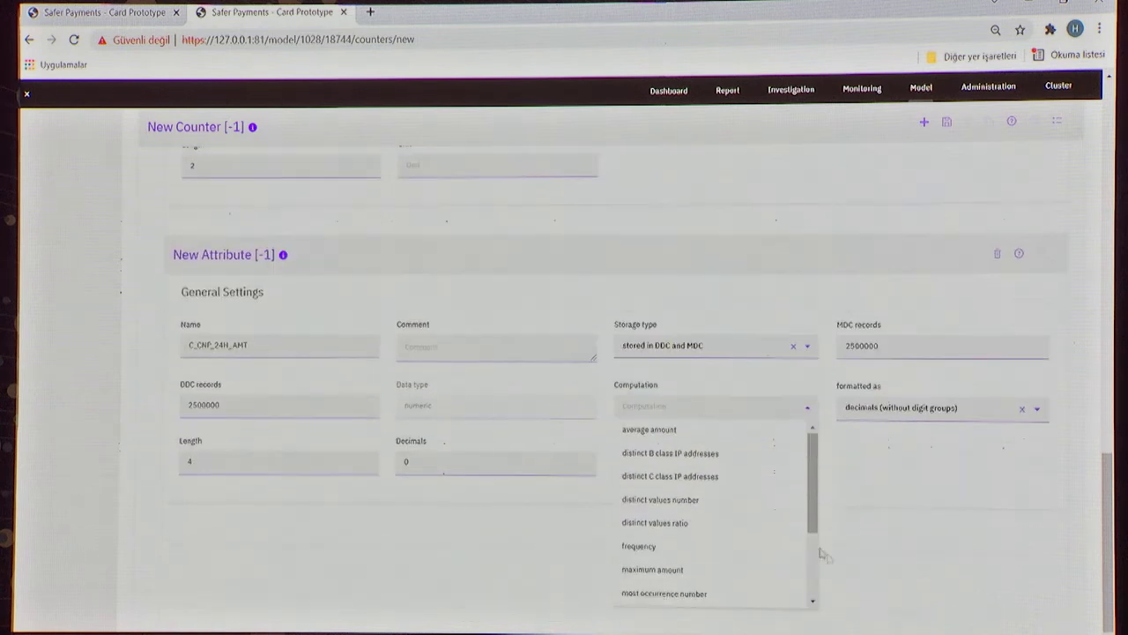
pyautogui.scroll(-3, 729, 582)
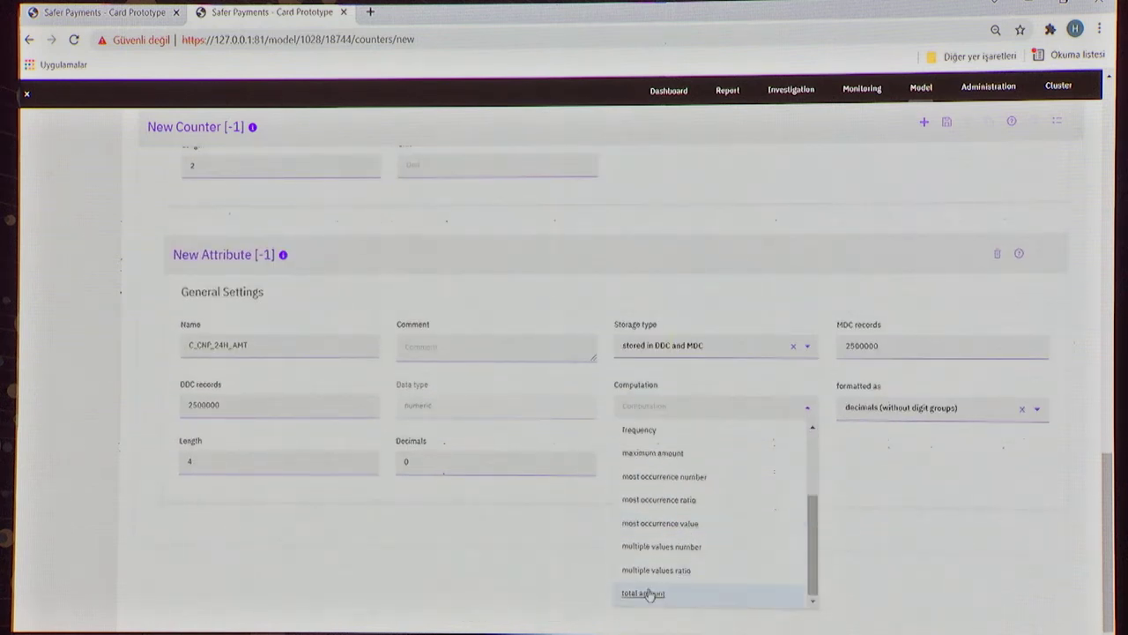
pyautogui.click(650, 593)
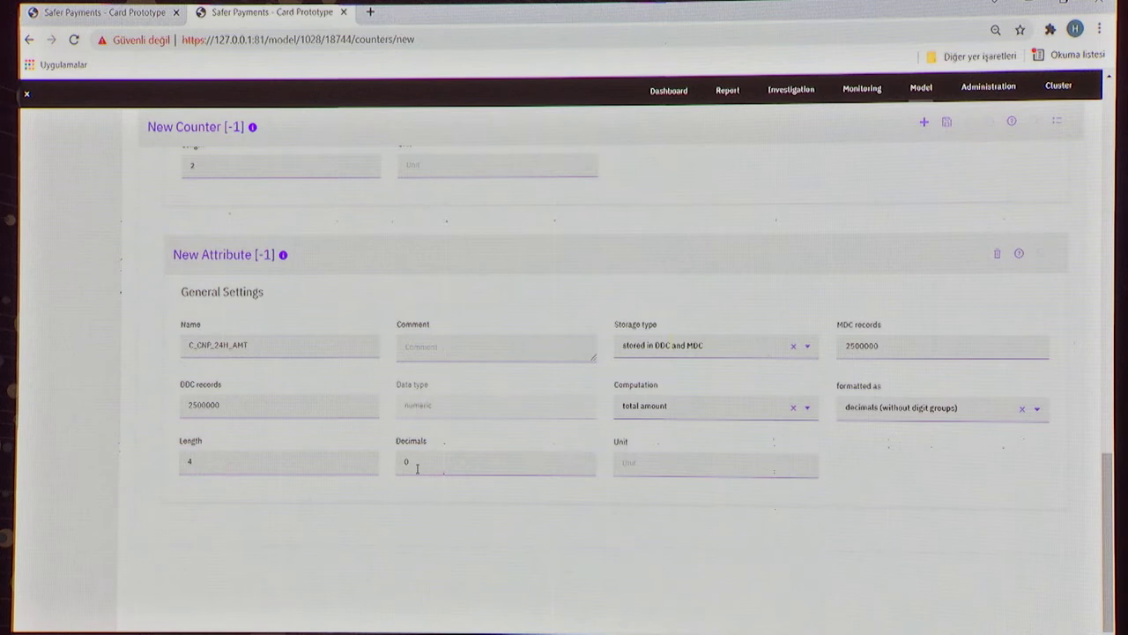
# Save the new CNP24H counter with its two output attributes
pyautogui.scroll(4, 764, 547)
pyautogui.scroll(8, 765, 436)
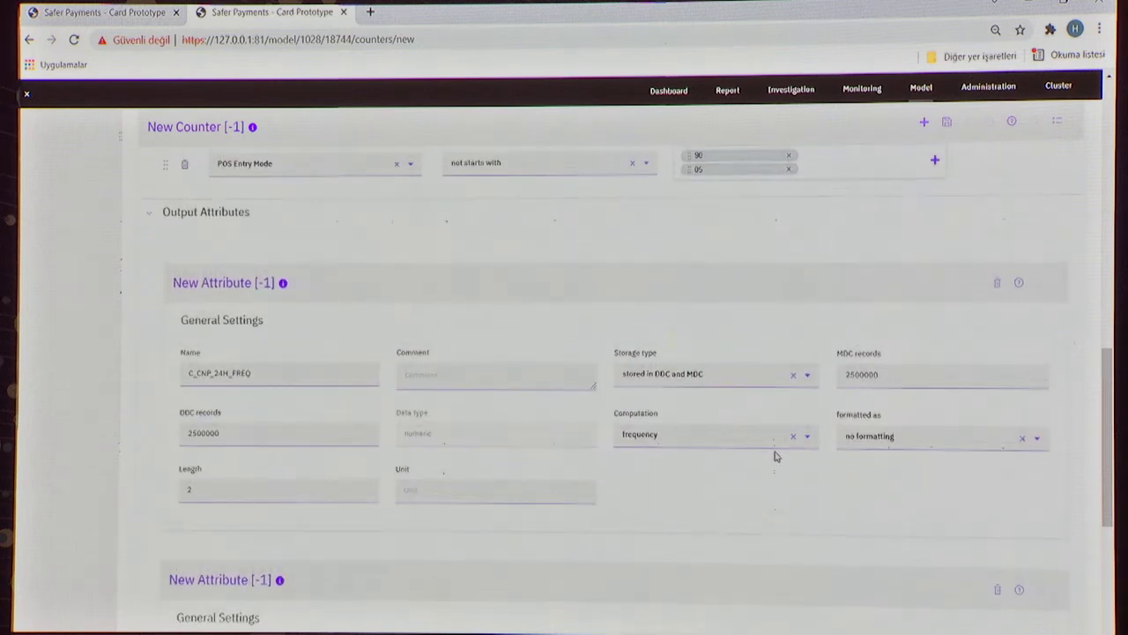
pyautogui.scroll(1, 852, 430)
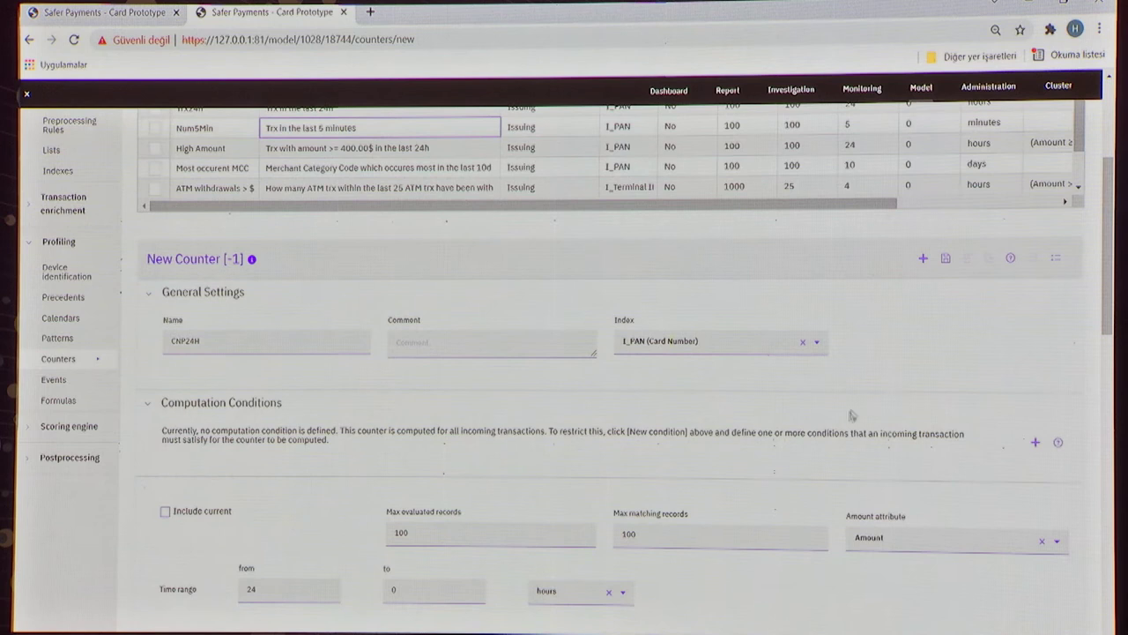
pyautogui.click(946, 261)
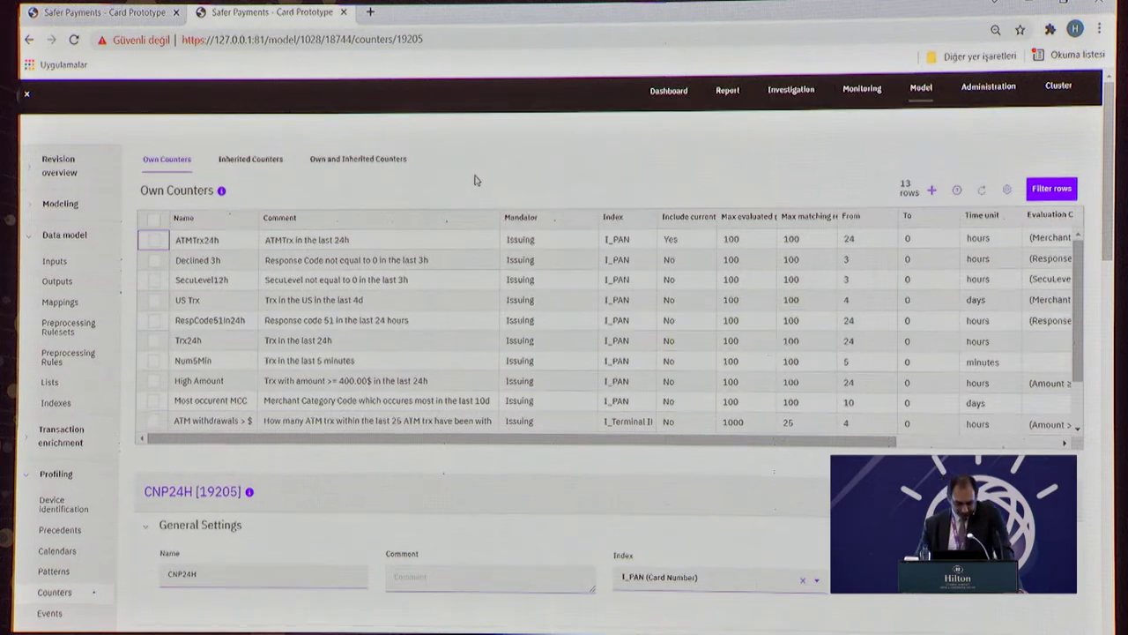
# Collapse the Profiling section and open the scoring engine's model components
pyautogui.scroll(-3, 474, 179)
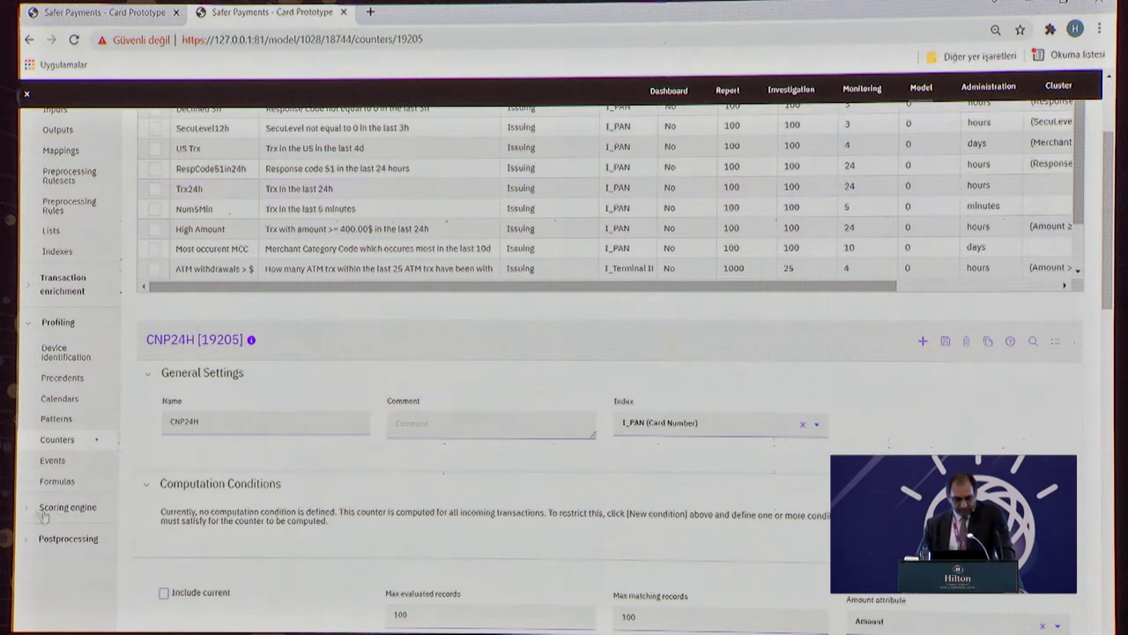
pyautogui.click(28, 323)
pyautogui.click(29, 353)
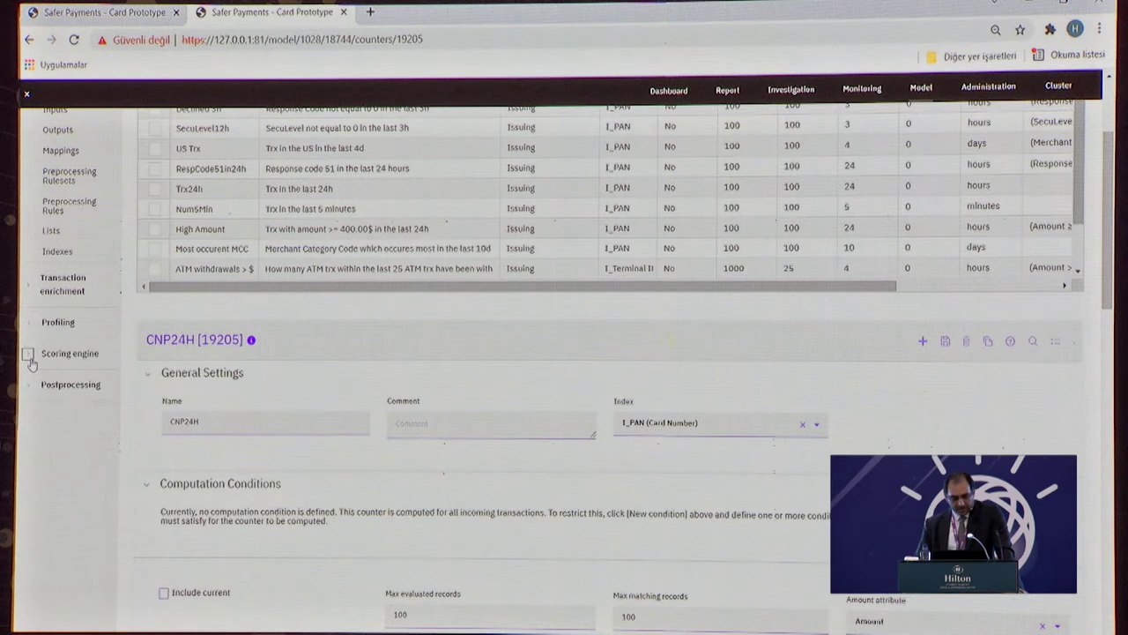
pyautogui.click(65, 393)
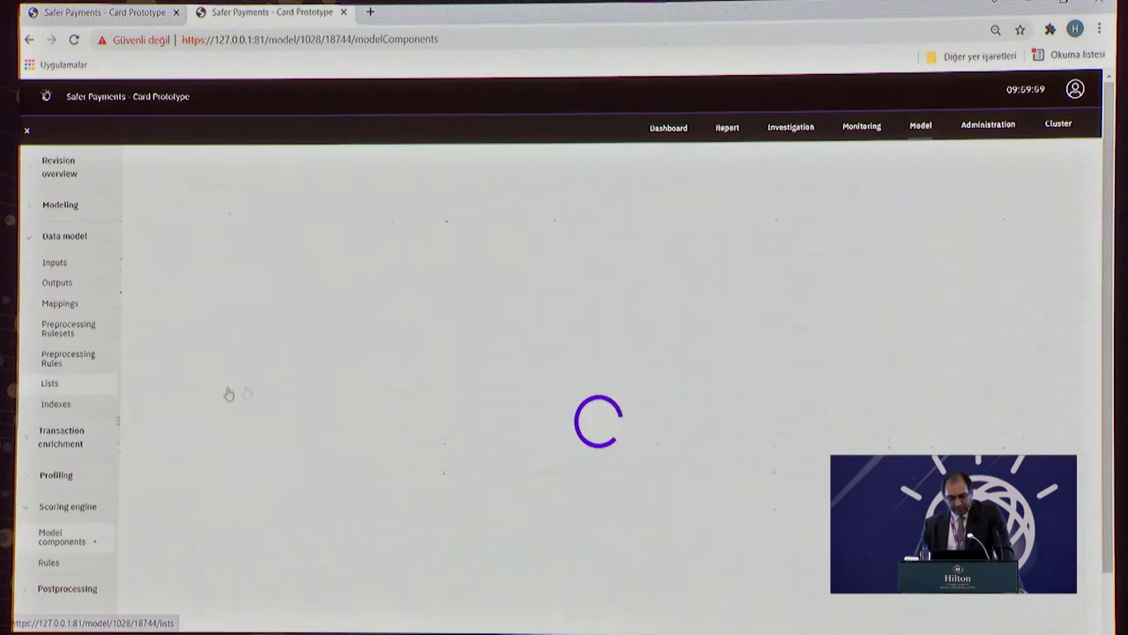
# Filter the model components by the Ruleset type
pyautogui.click(345, 200)
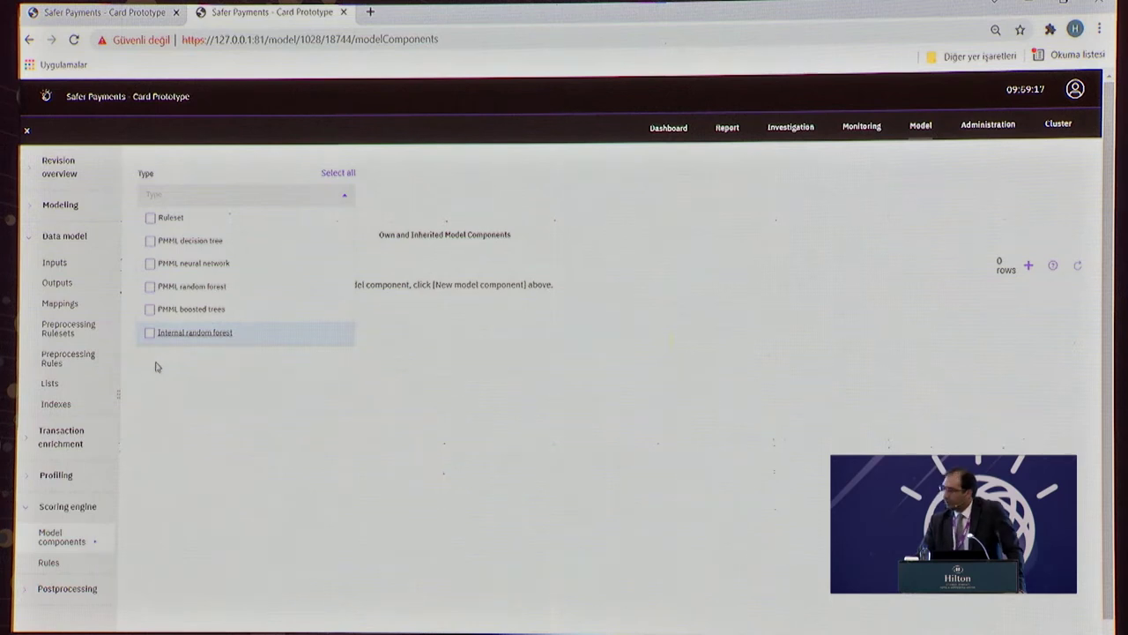
pyautogui.click(150, 219)
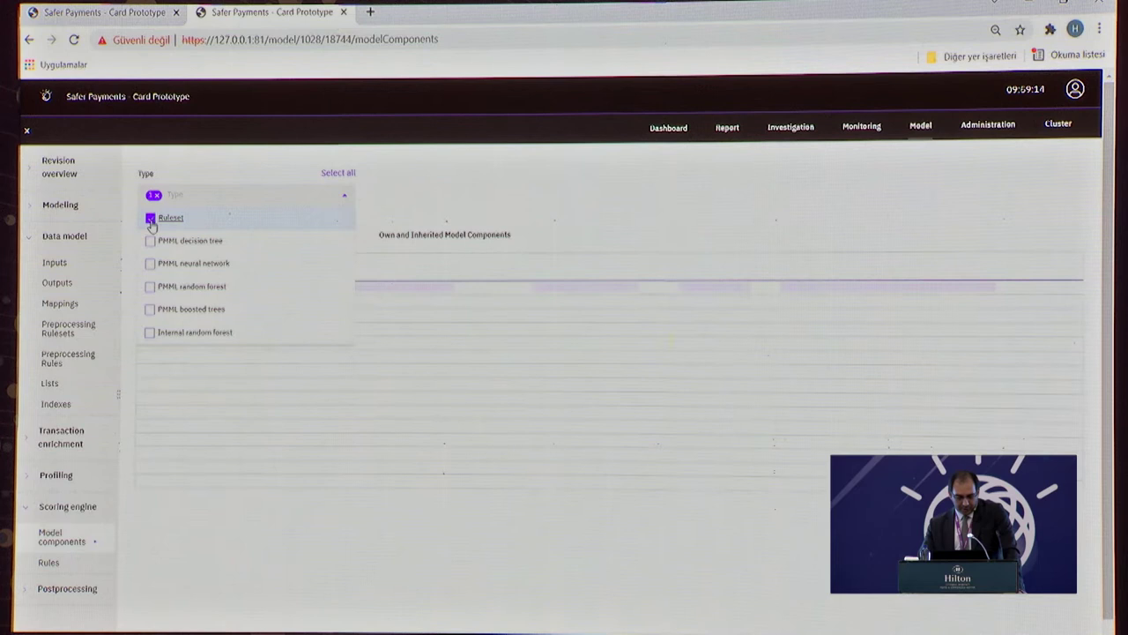
pyautogui.click(632, 208)
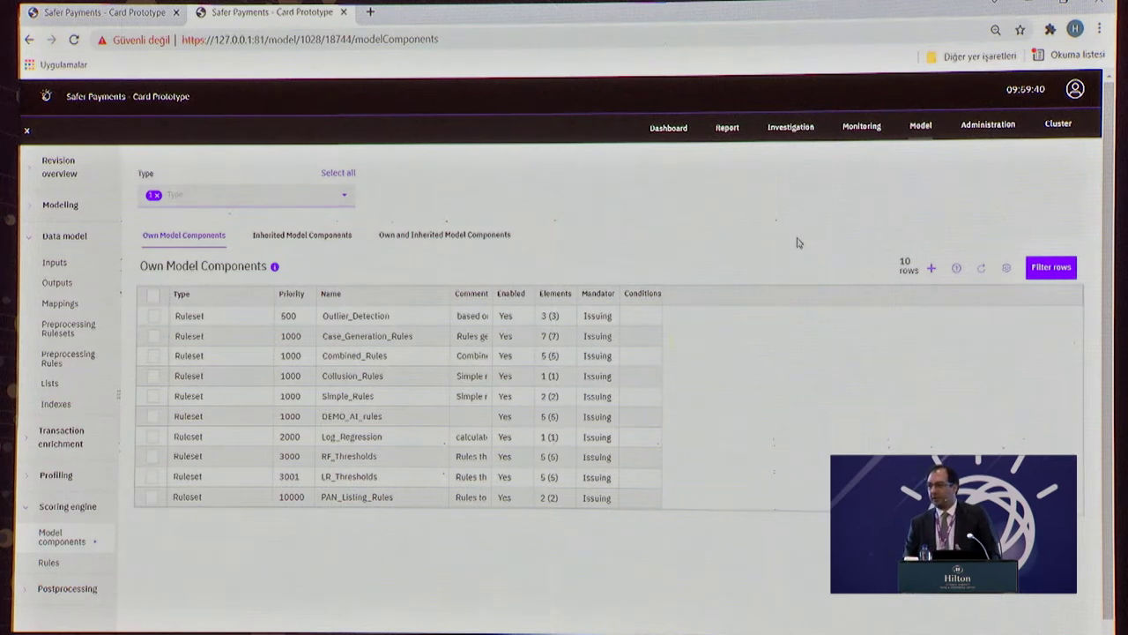
# Create and save a new ruleset model component named DEMO RULES
pyautogui.click(930, 269)
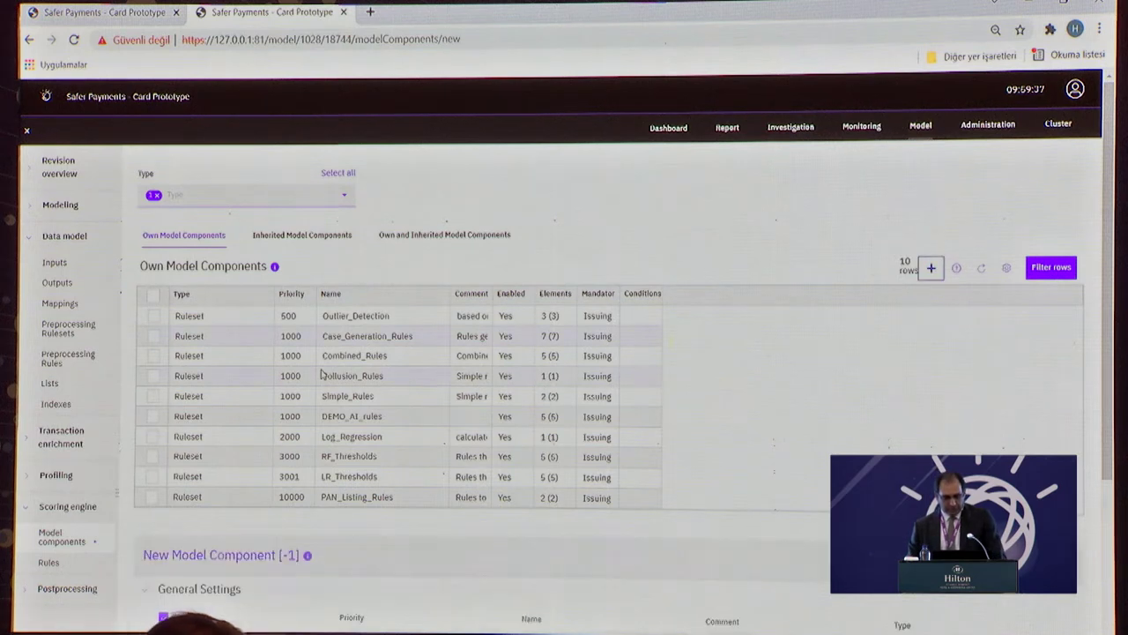
pyautogui.scroll(-1, 324, 492)
pyautogui.scroll(-2, 324, 492)
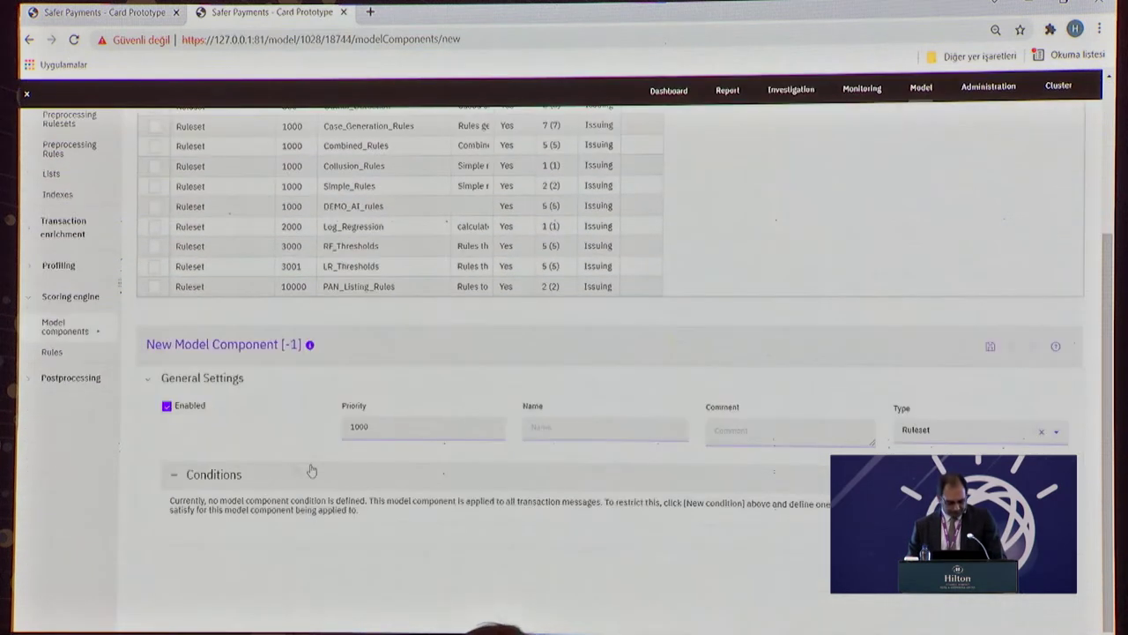
pyautogui.click(558, 428)
pyautogui.write('DEMO RULES')
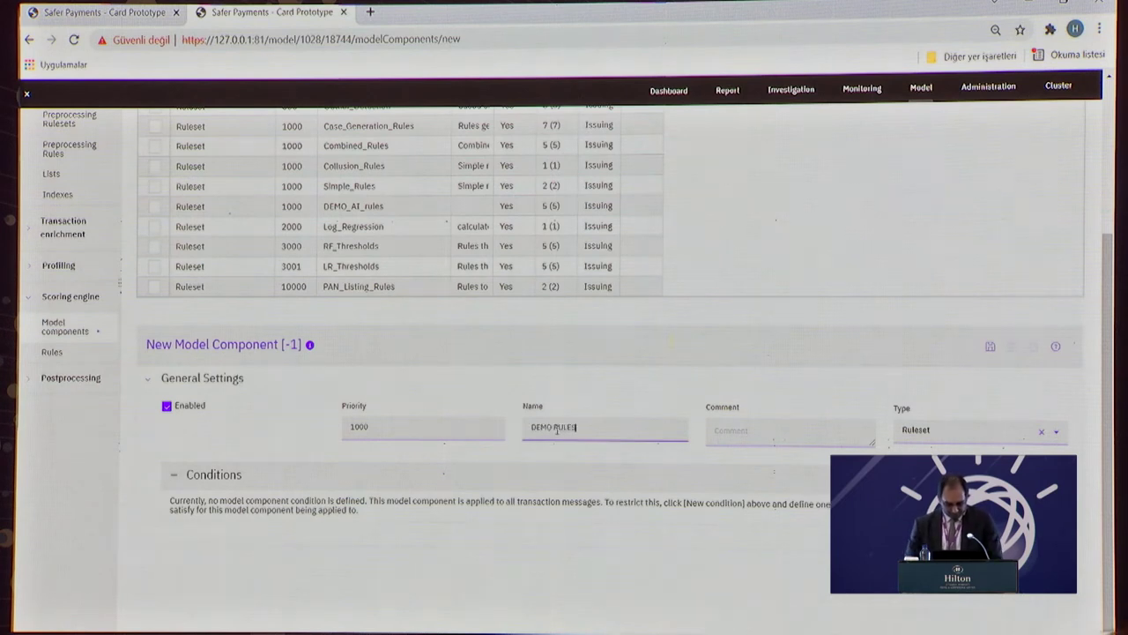
pyautogui.click(990, 347)
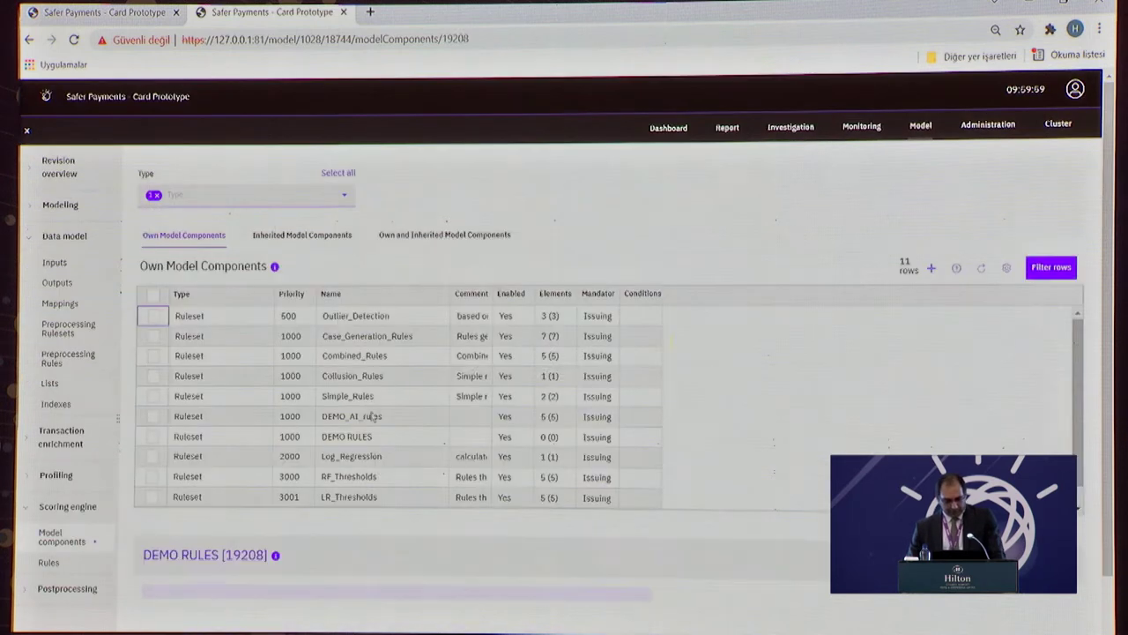
# Open the rules table of the DEMO RULES ruleset
pyautogui.click(154, 437)
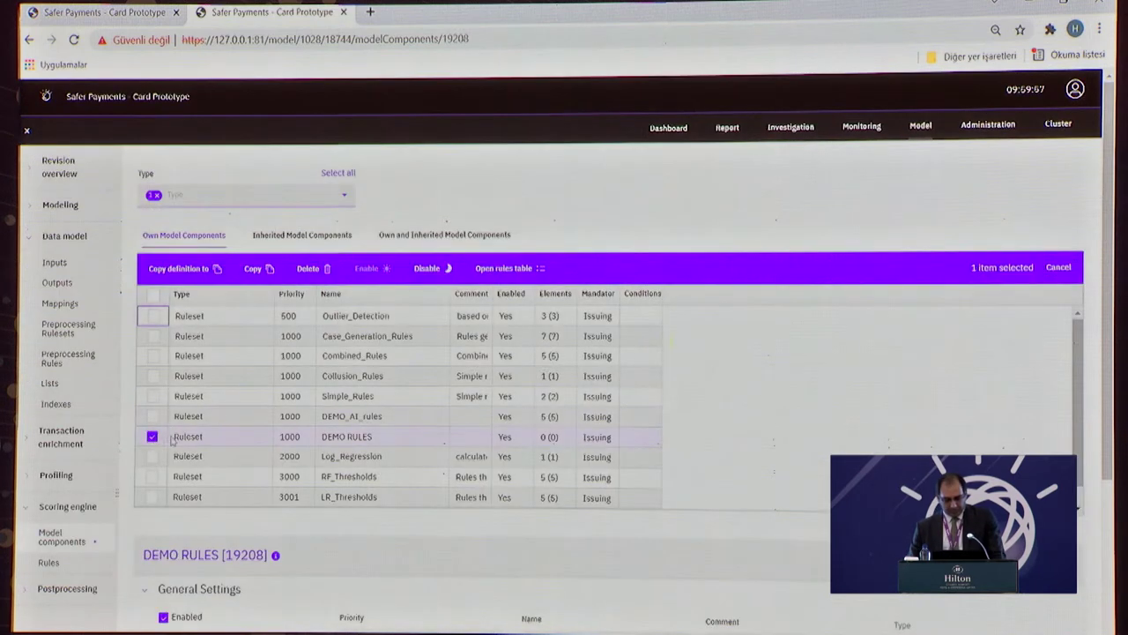
pyautogui.click(517, 271)
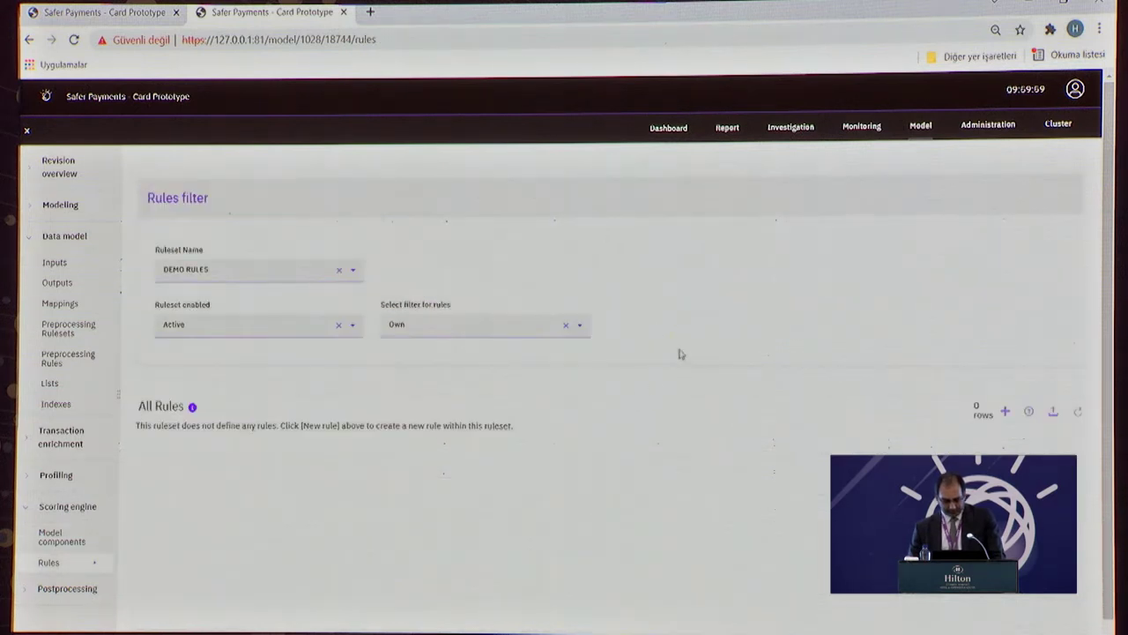
# Create a new rule in the DEMO RULES ruleset named RISKLI YD CNP with the comment DEMO
pyautogui.scroll(-1, 775, 370)
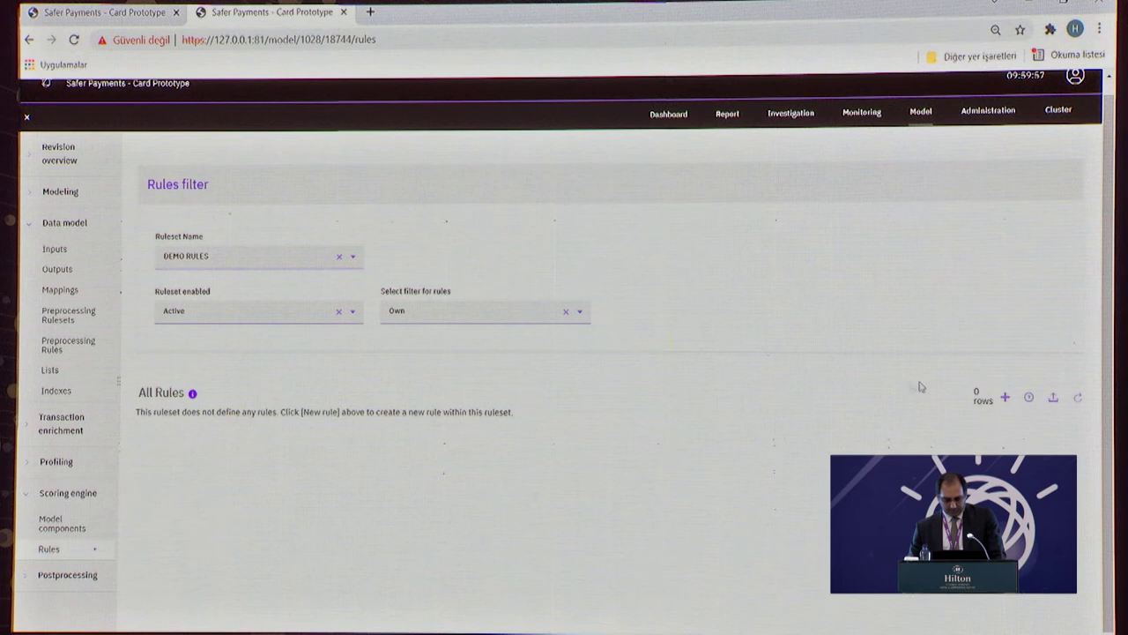
pyautogui.click(1005, 397)
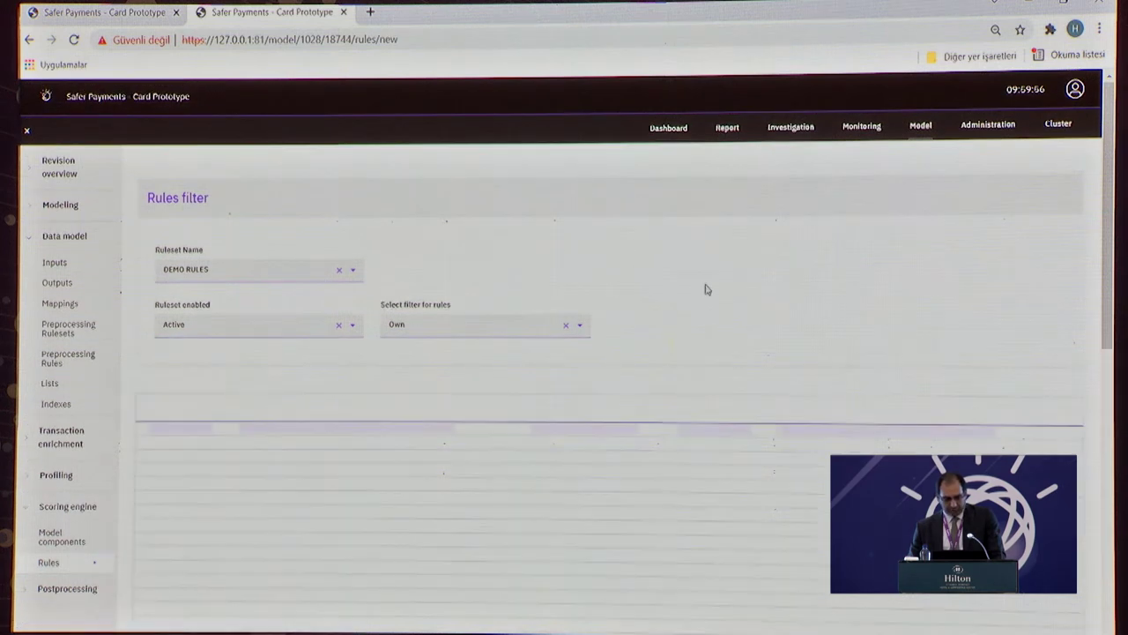
pyautogui.scroll(-2, 617, 326)
pyautogui.click(675, 406)
pyautogui.write('R')
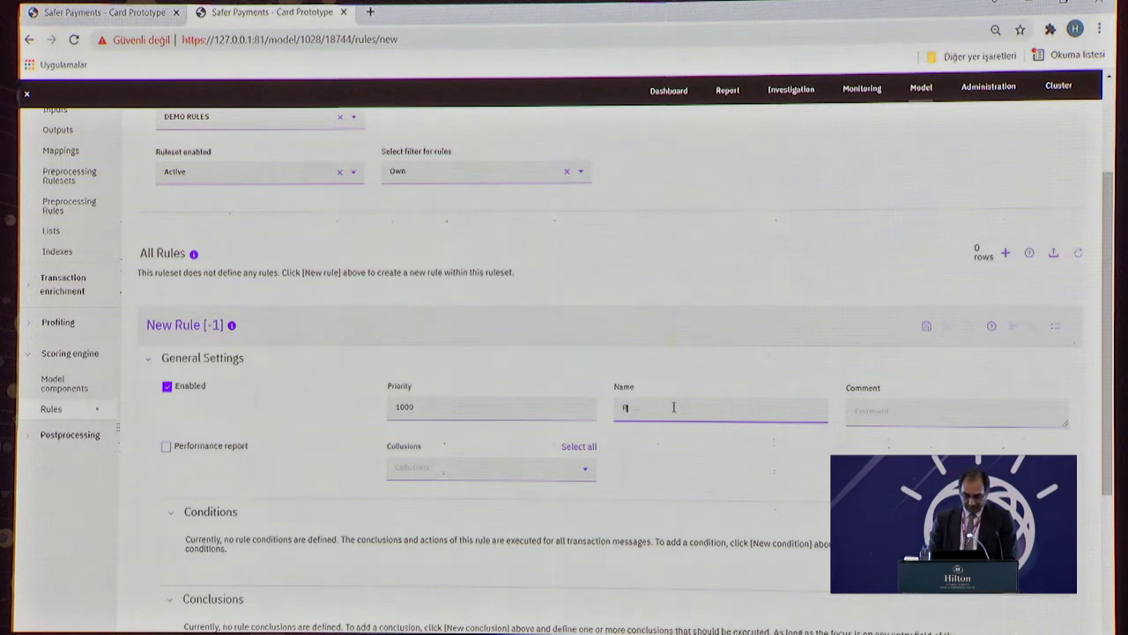
pyautogui.write('isky YD CNP')
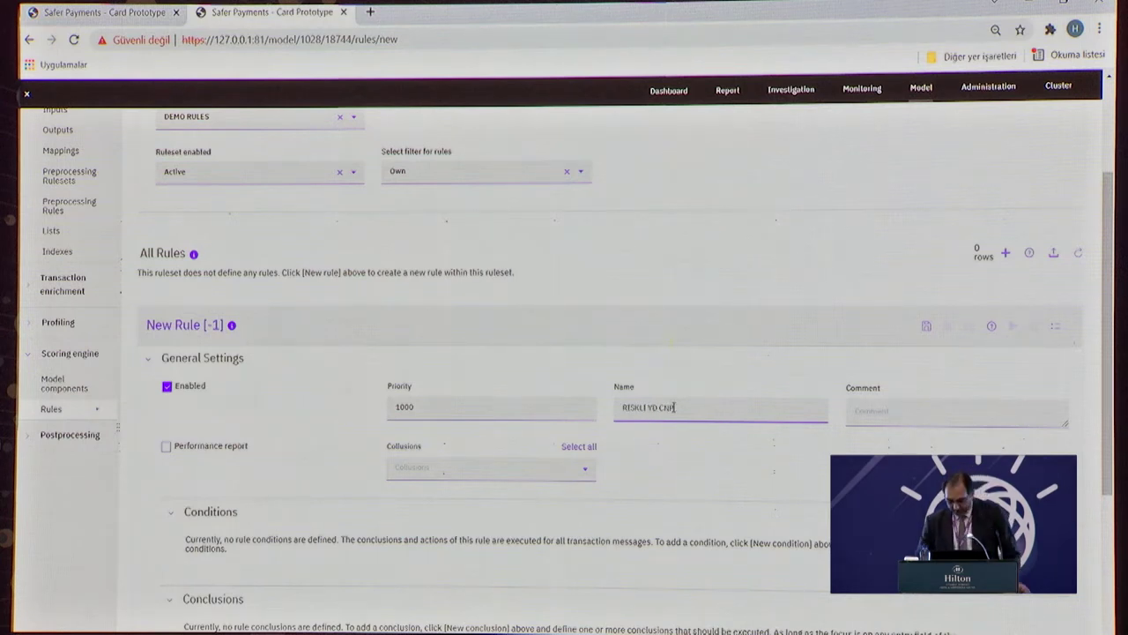
pyautogui.click(882, 420)
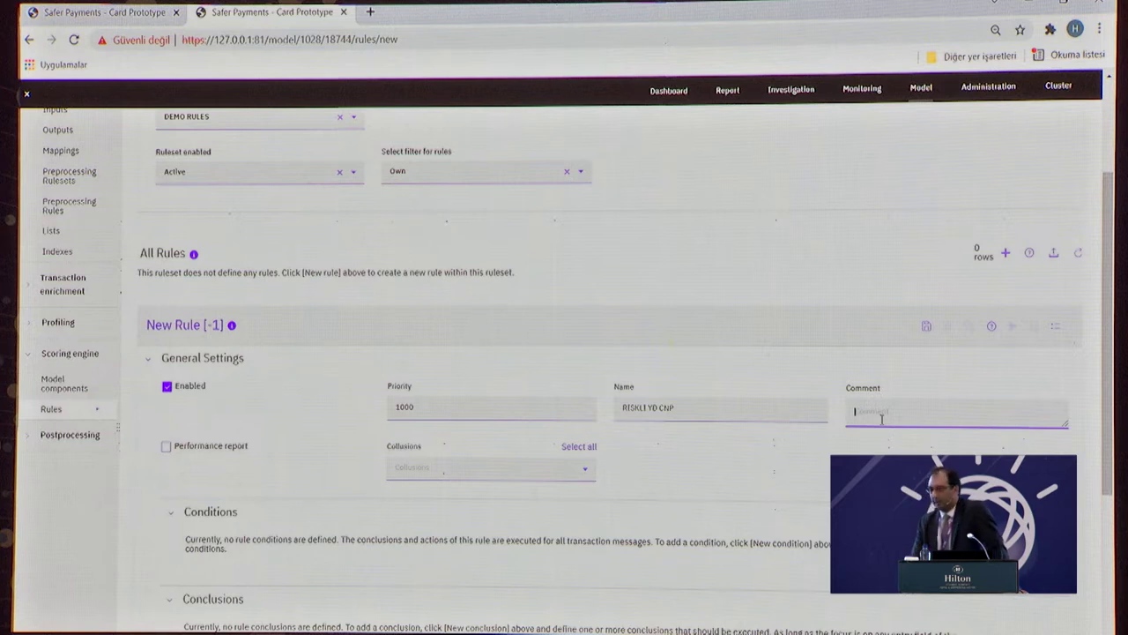
pyautogui.write('DEMO')
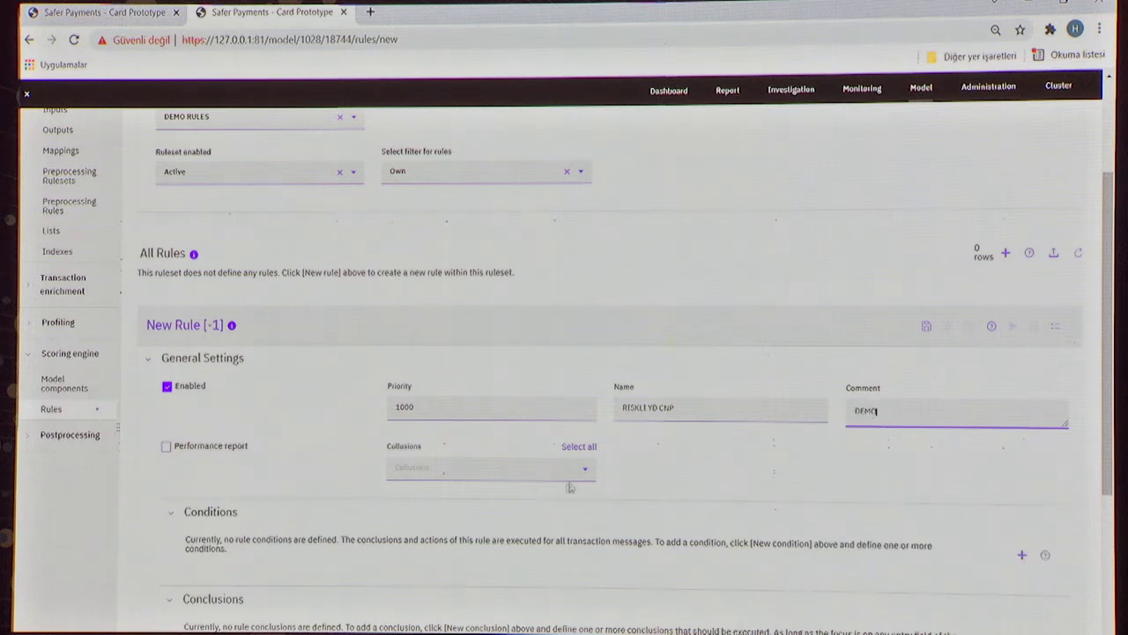
# Add a rule condition requiring Merchant Country Code, ignoring cases, to be not equal to TR
pyautogui.scroll(-2, 688, 491)
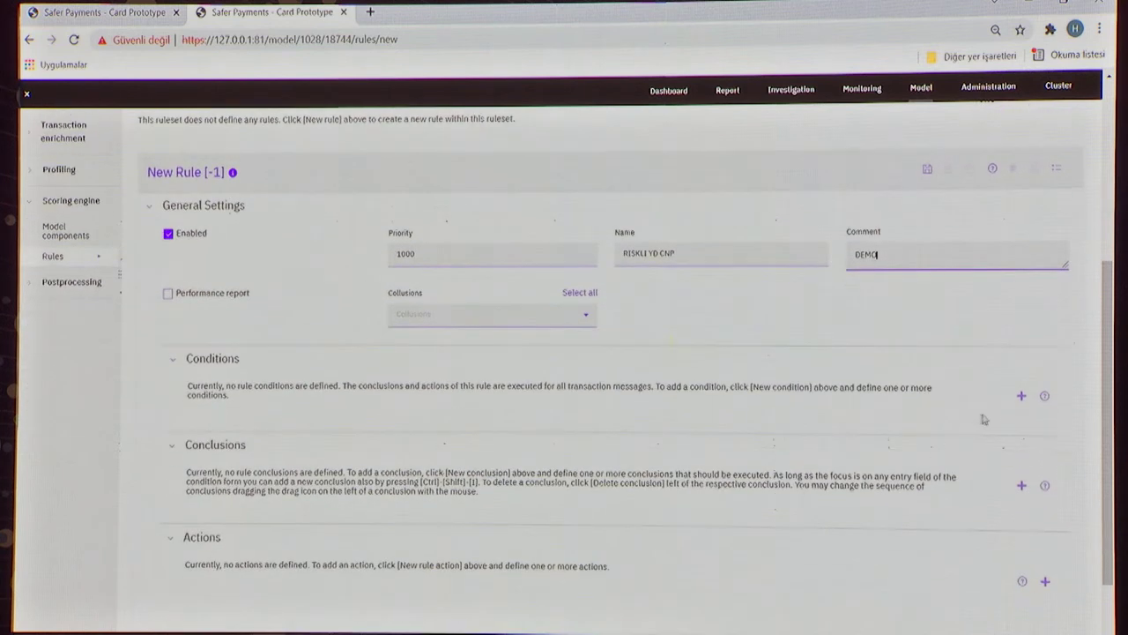
pyautogui.click(1021, 396)
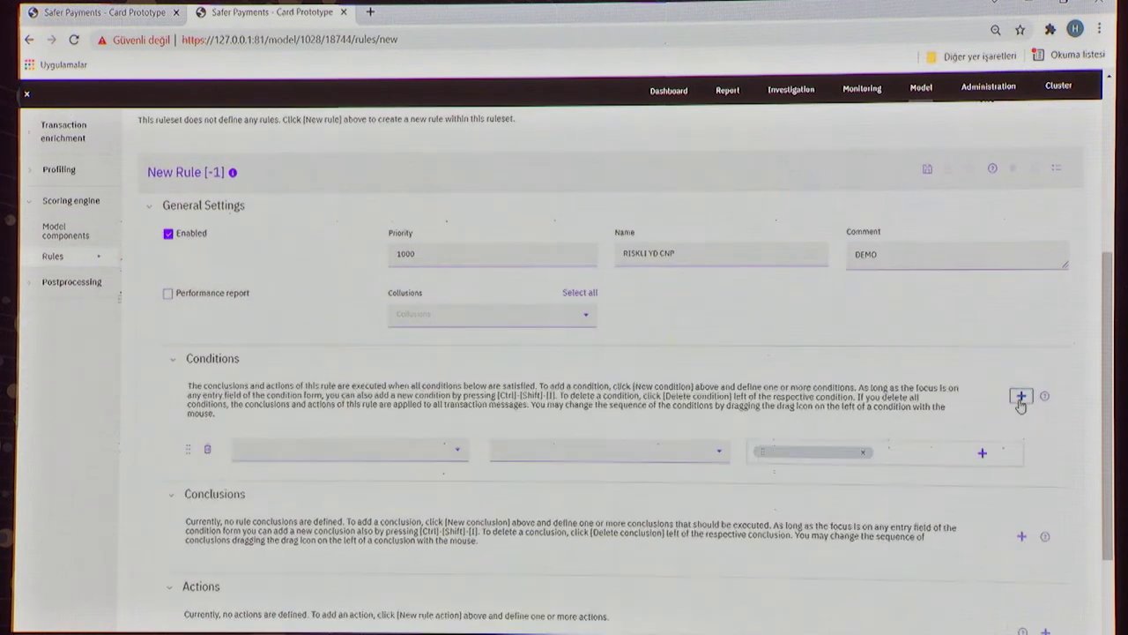
pyautogui.click(335, 446)
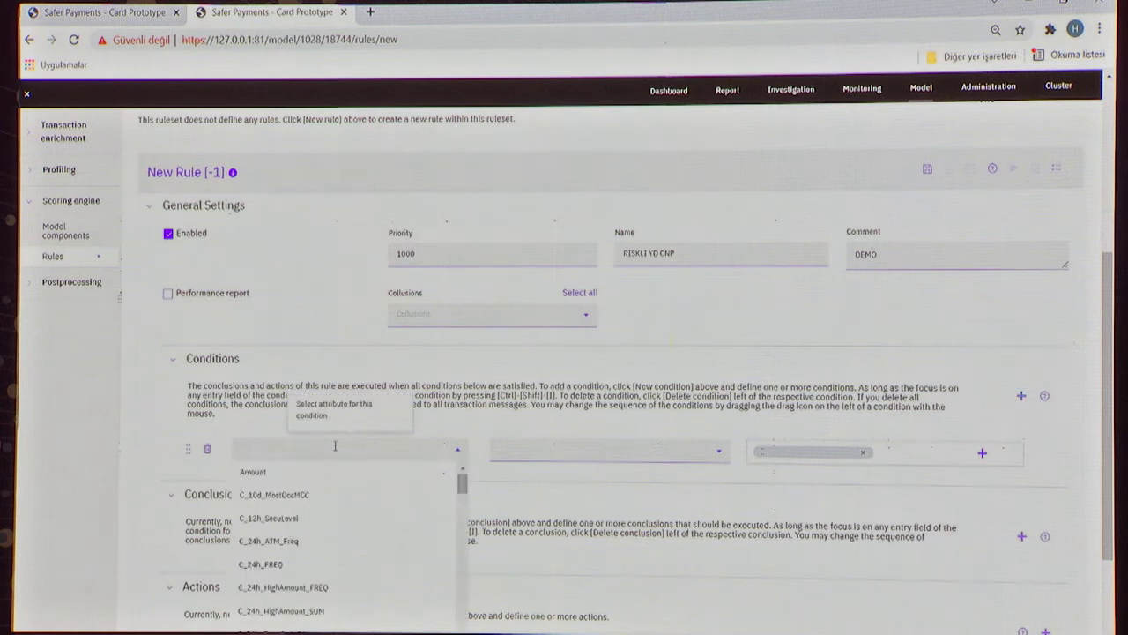
pyautogui.write('MERC')
pyautogui.click(315, 518)
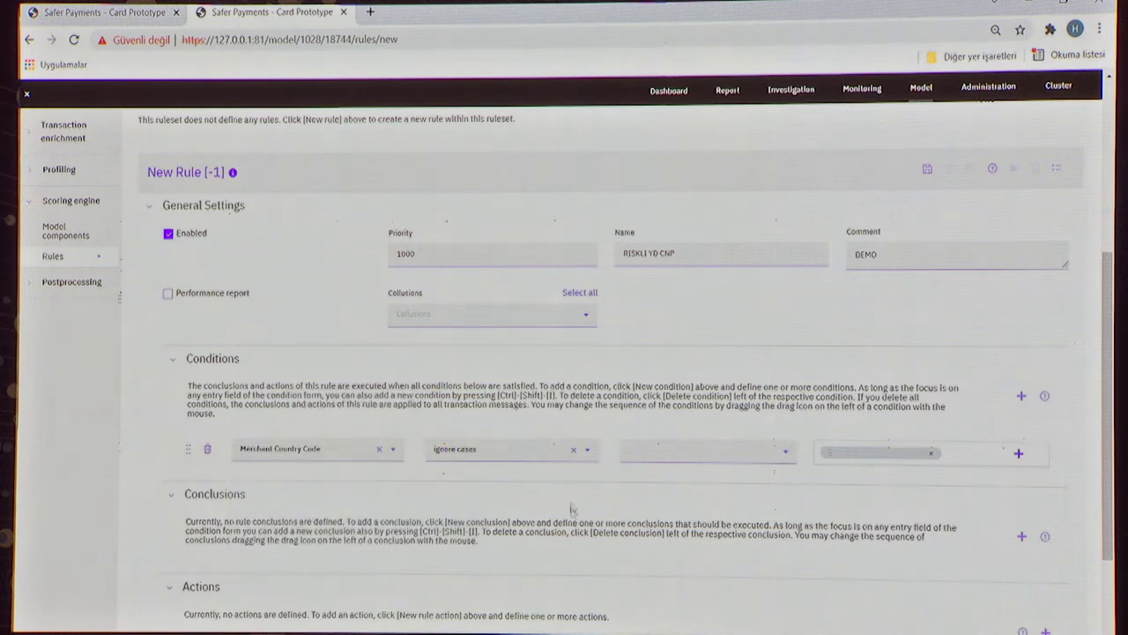
pyautogui.click(783, 455)
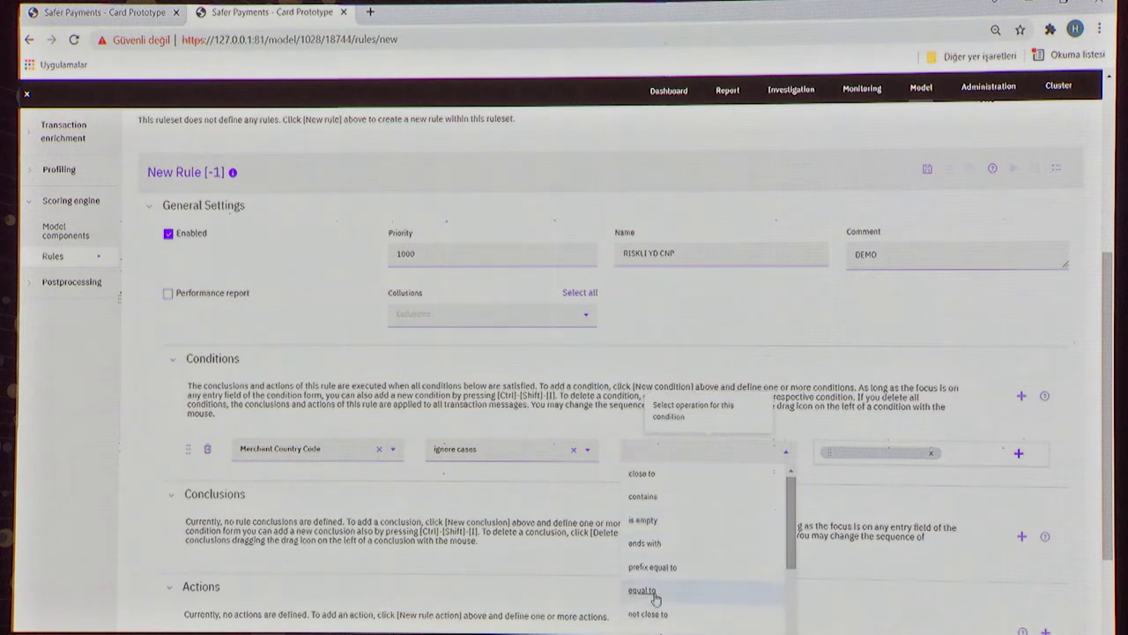
pyautogui.scroll(-3, 661, 573)
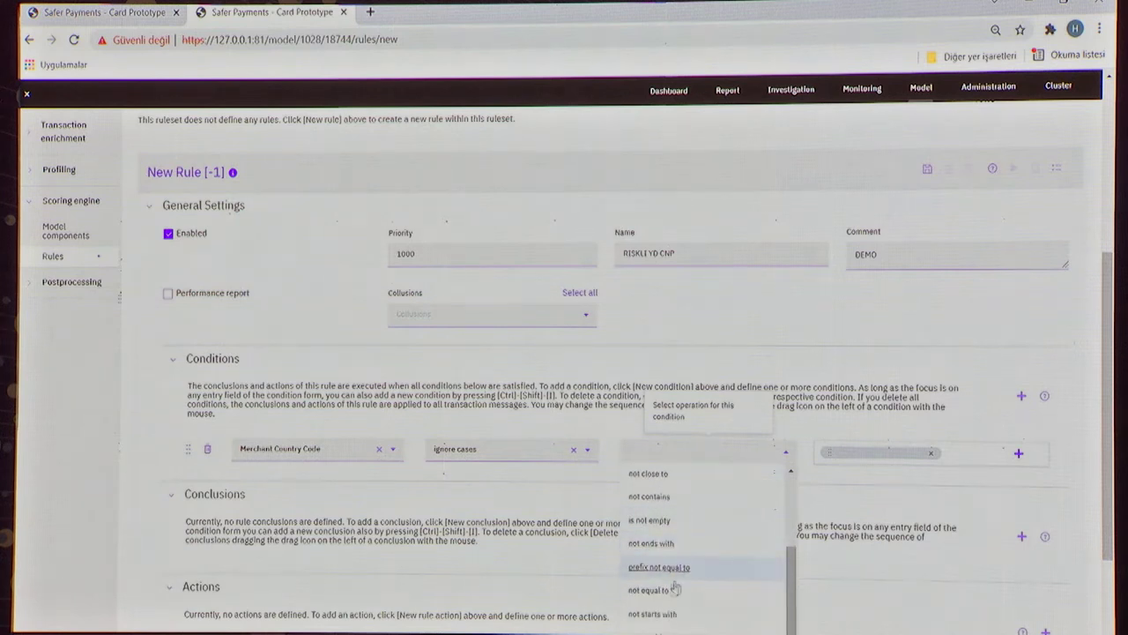
pyautogui.click(667, 592)
pyautogui.click(858, 453)
pyautogui.write('TR')
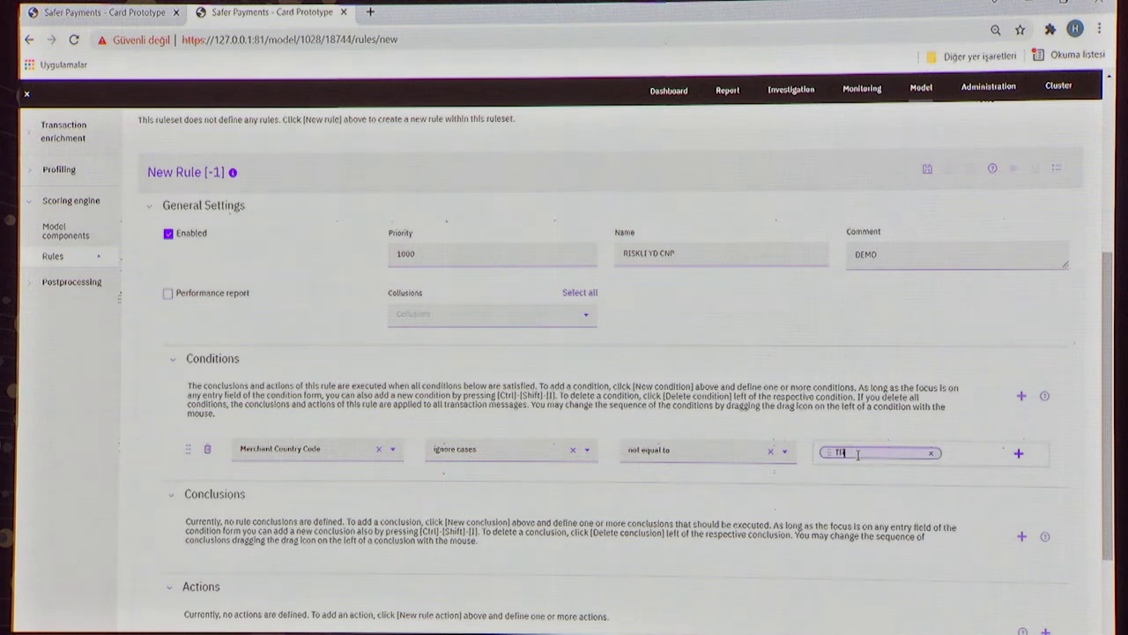
# Add a second condition requiring C_CNP_24H_FREQ to be greater than or equal to 5
pyautogui.click(1021, 399)
pyautogui.click(357, 487)
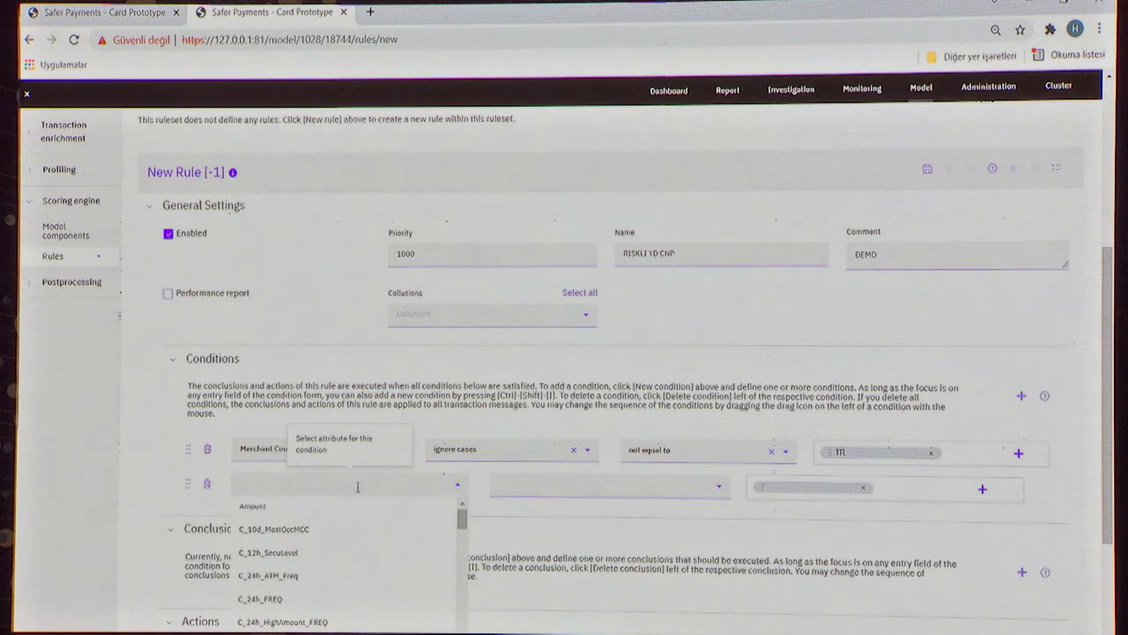
pyautogui.write('CNP')
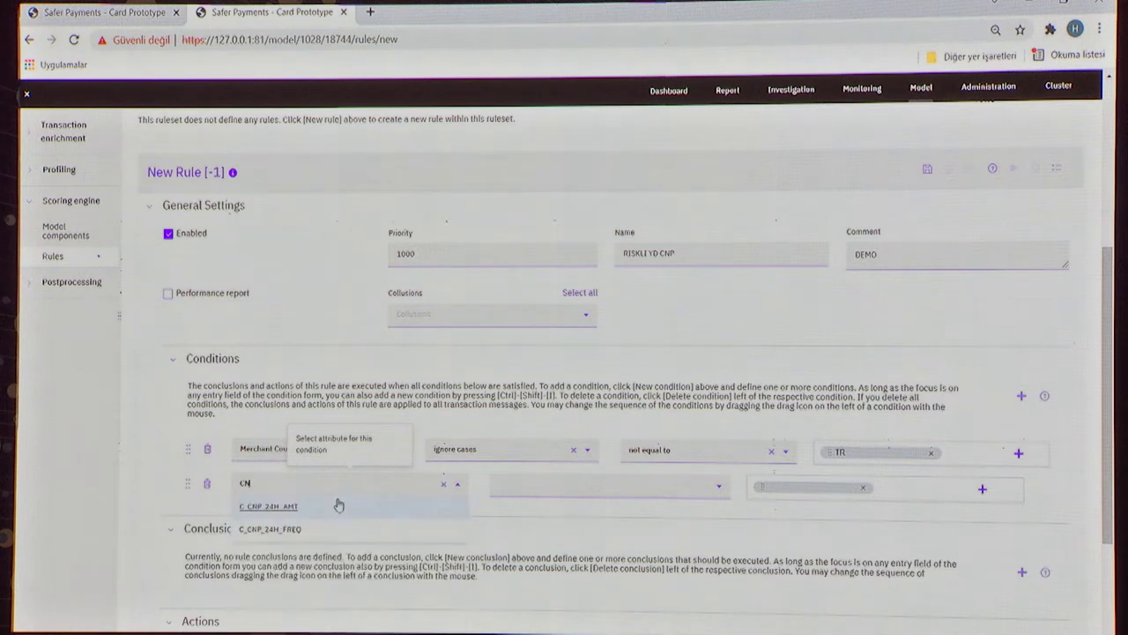
pyautogui.click(285, 531)
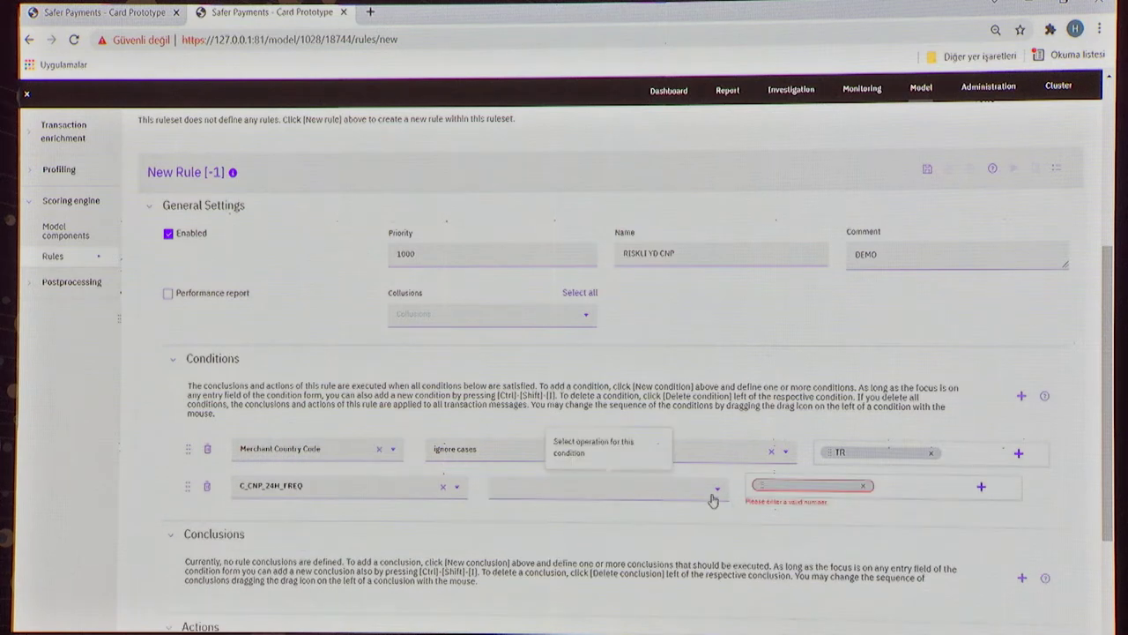
pyautogui.click(714, 498)
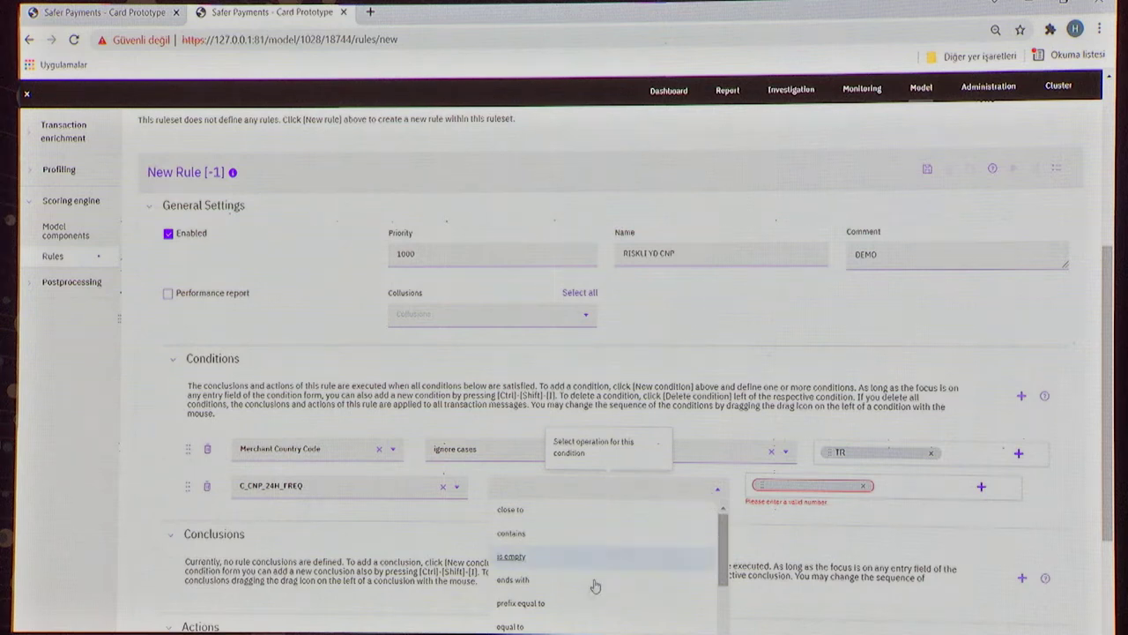
pyautogui.scroll(-2, 568, 597)
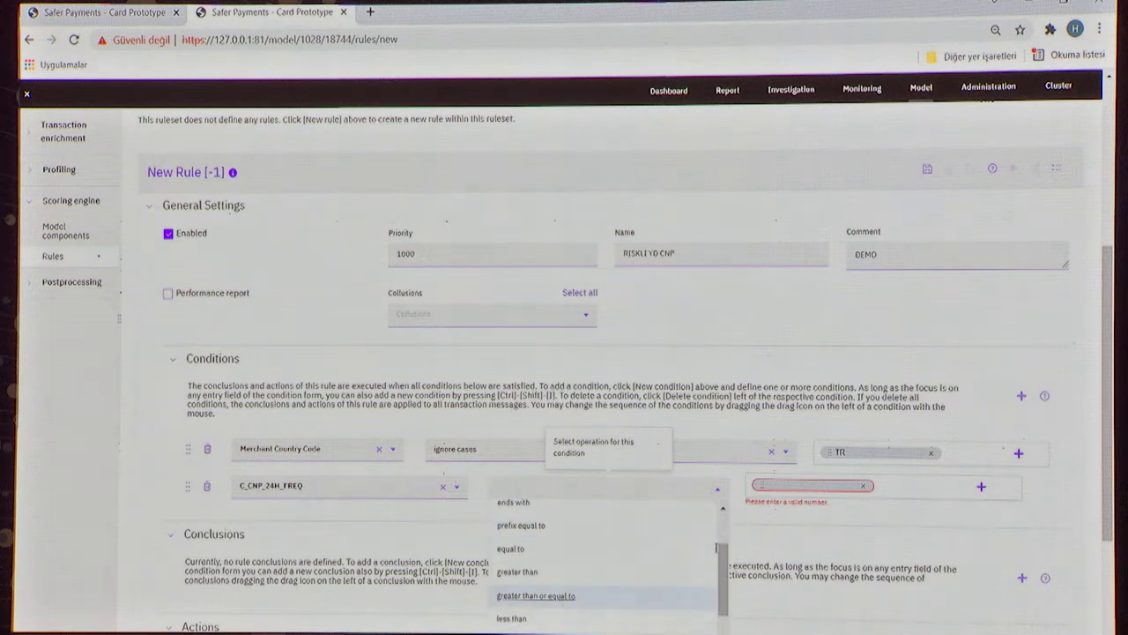
pyautogui.click(567, 598)
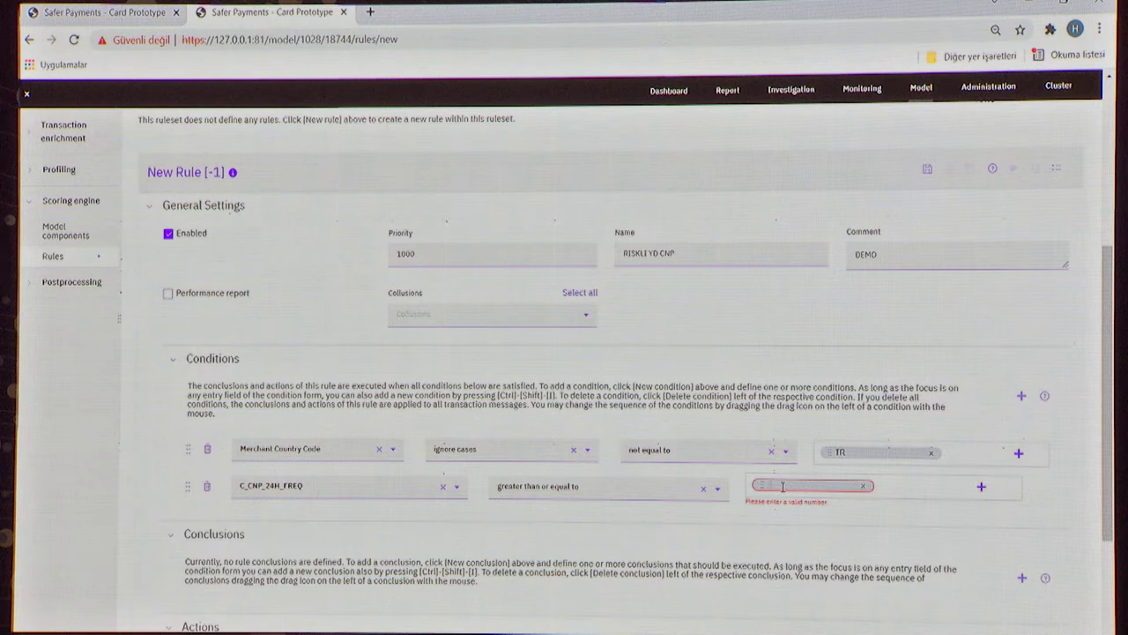
# Add a third condition on C_CNP_24H_AMT with the operation not equal to and the value 1000
pyautogui.click(1024, 401)
pyautogui.click(321, 520)
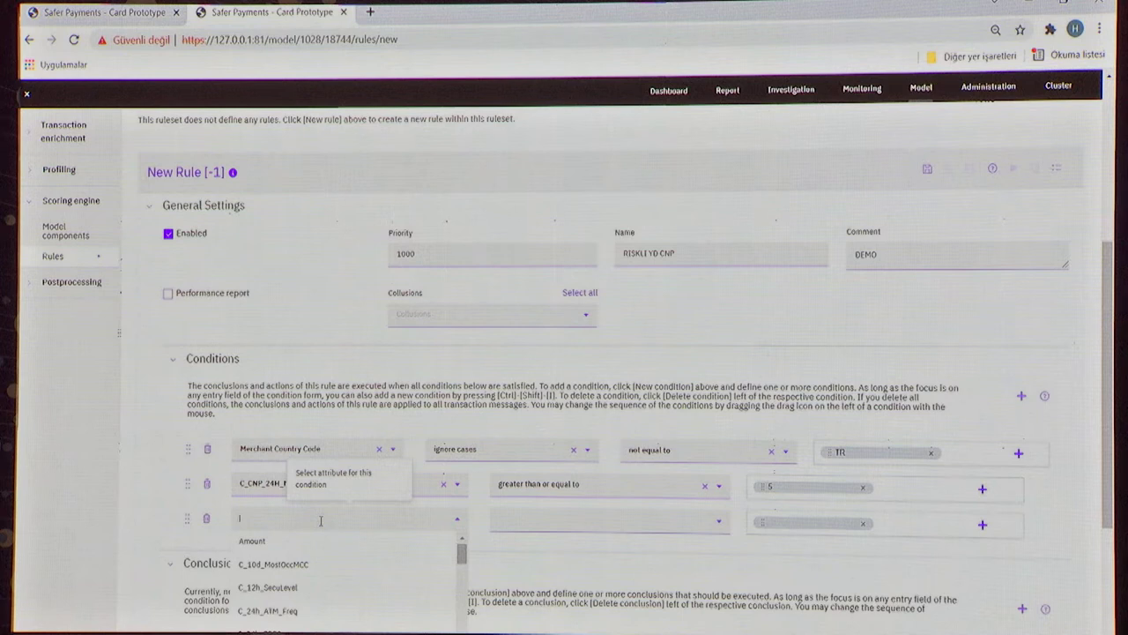
pyautogui.write('CNP')
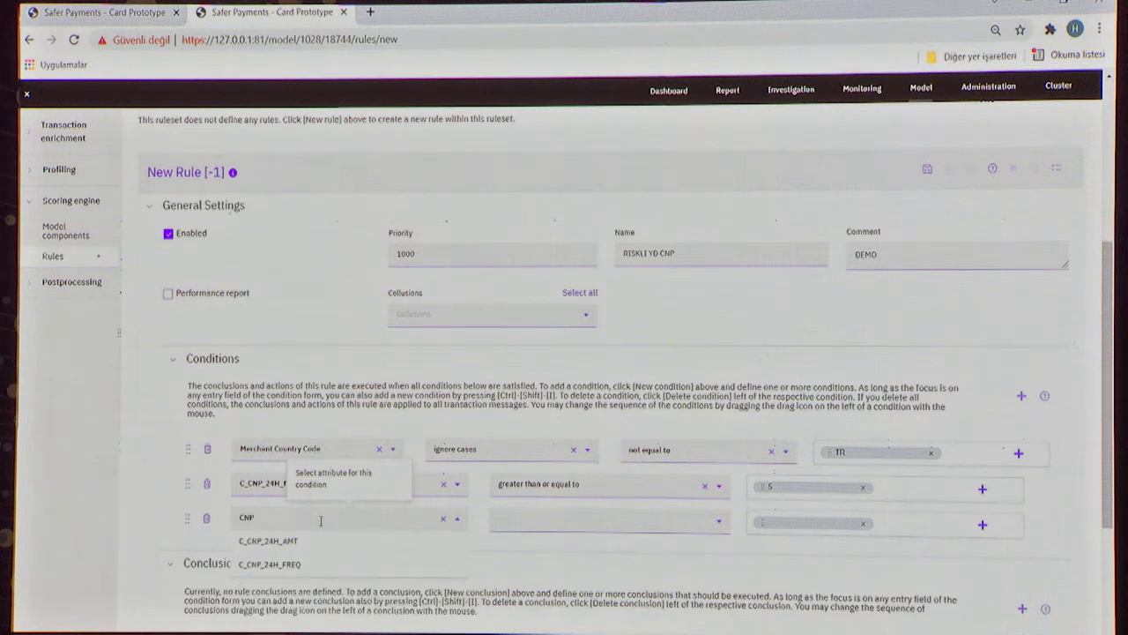
pyautogui.click(293, 544)
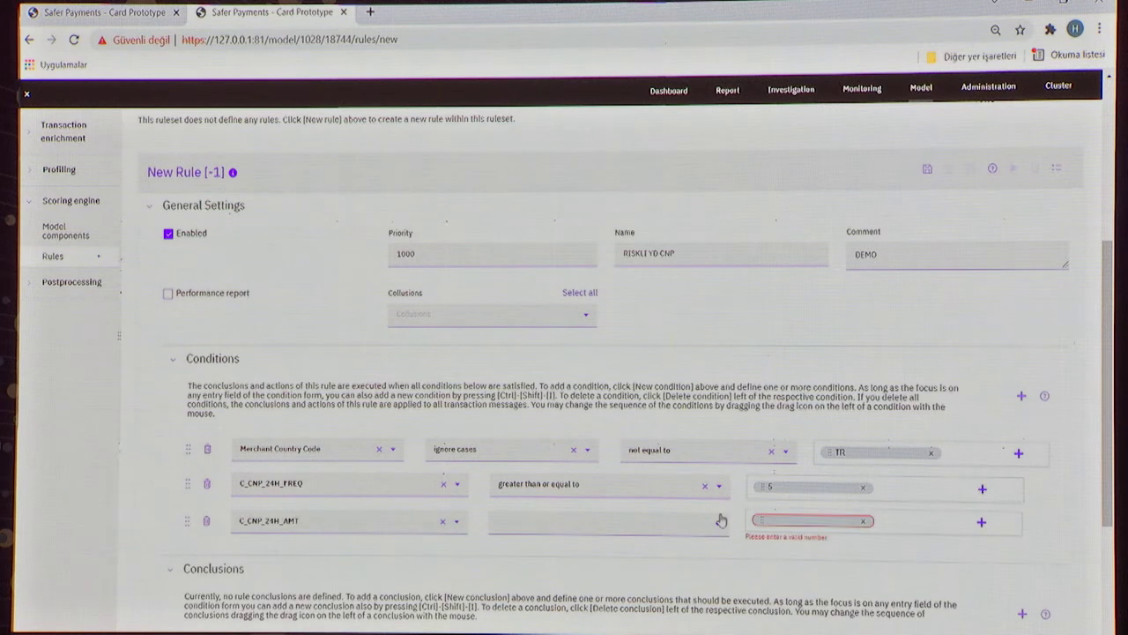
pyautogui.click(699, 526)
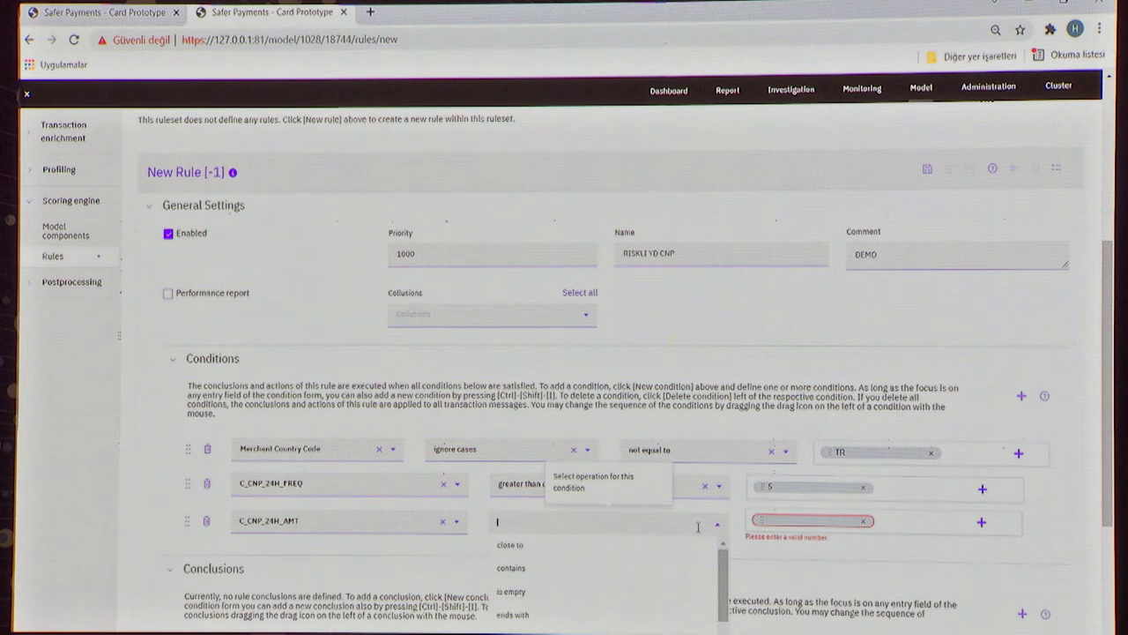
pyautogui.write('EQ')
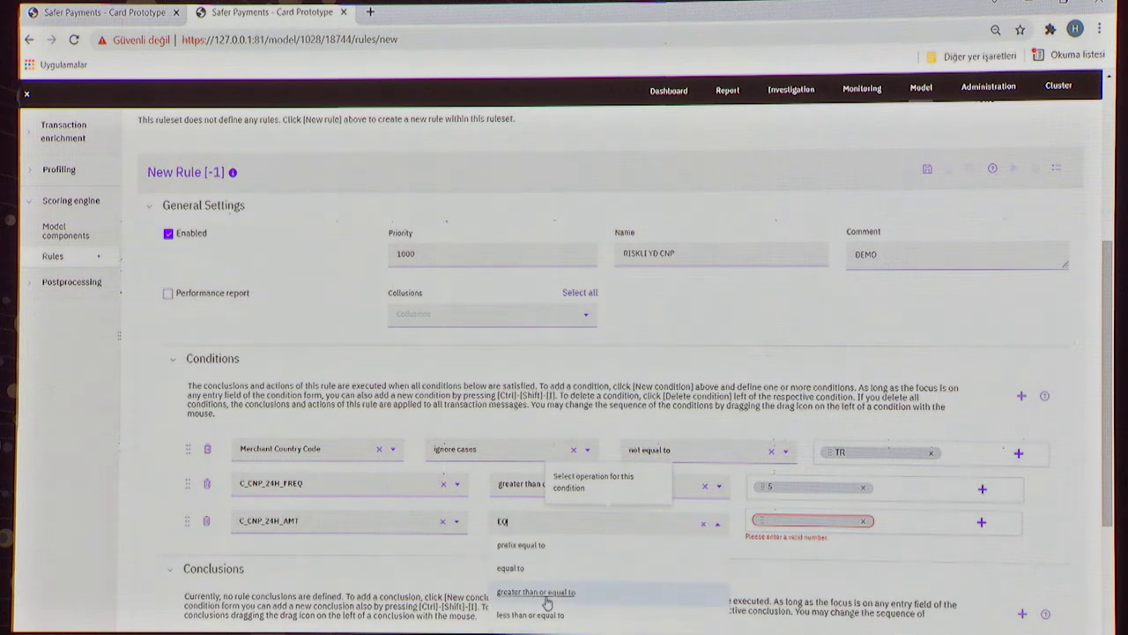
pyautogui.scroll(-1, 547, 600)
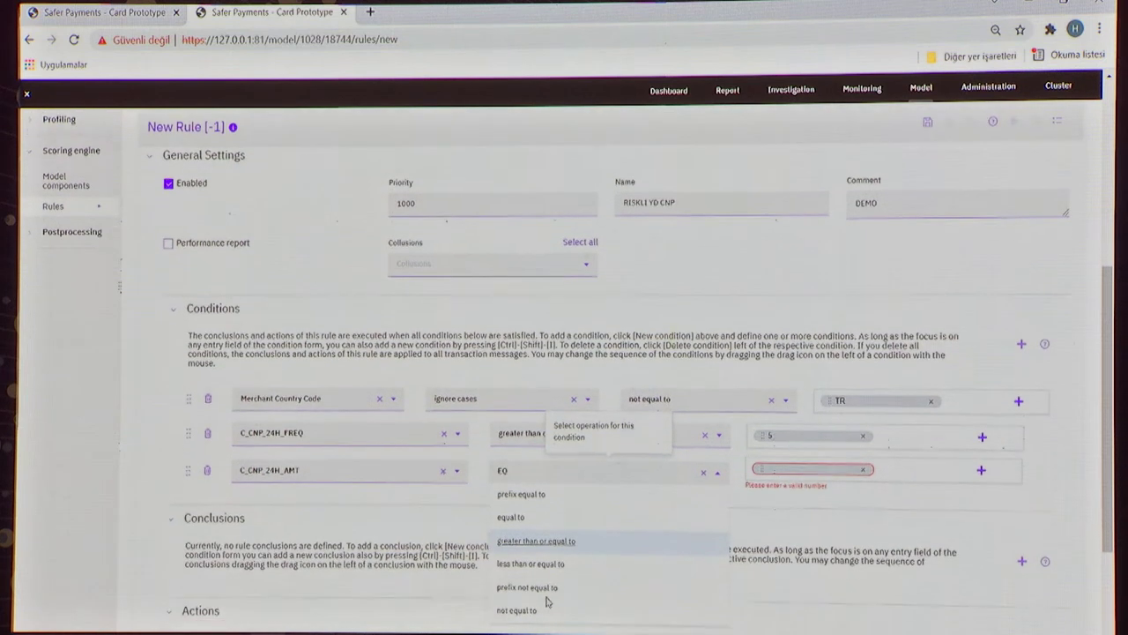
pyautogui.click(537, 584)
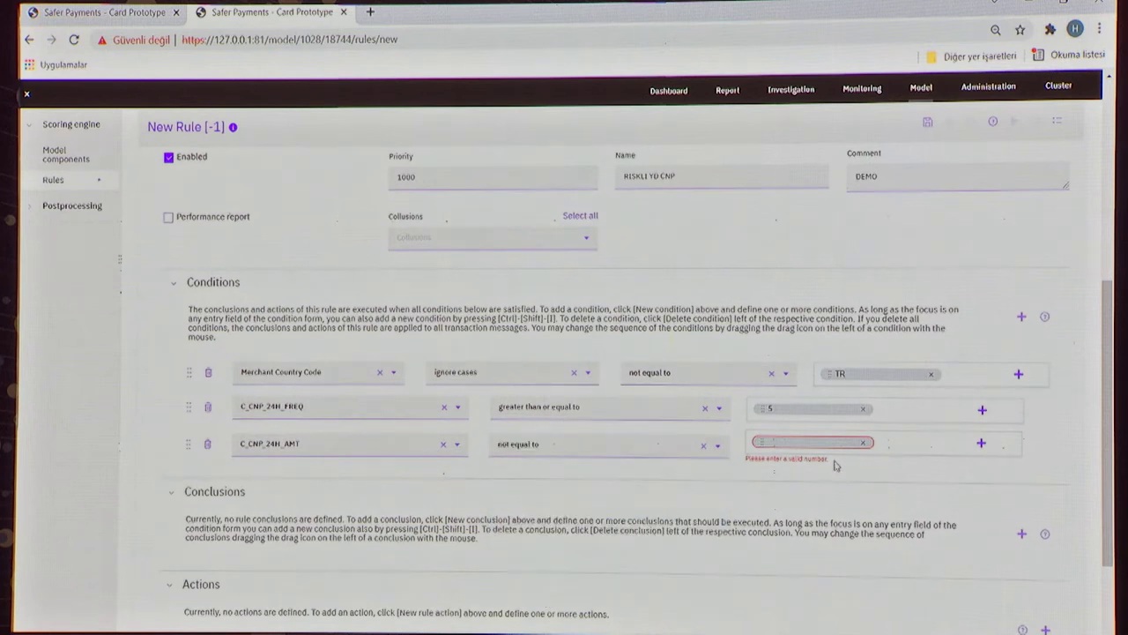
pyautogui.write('1000')
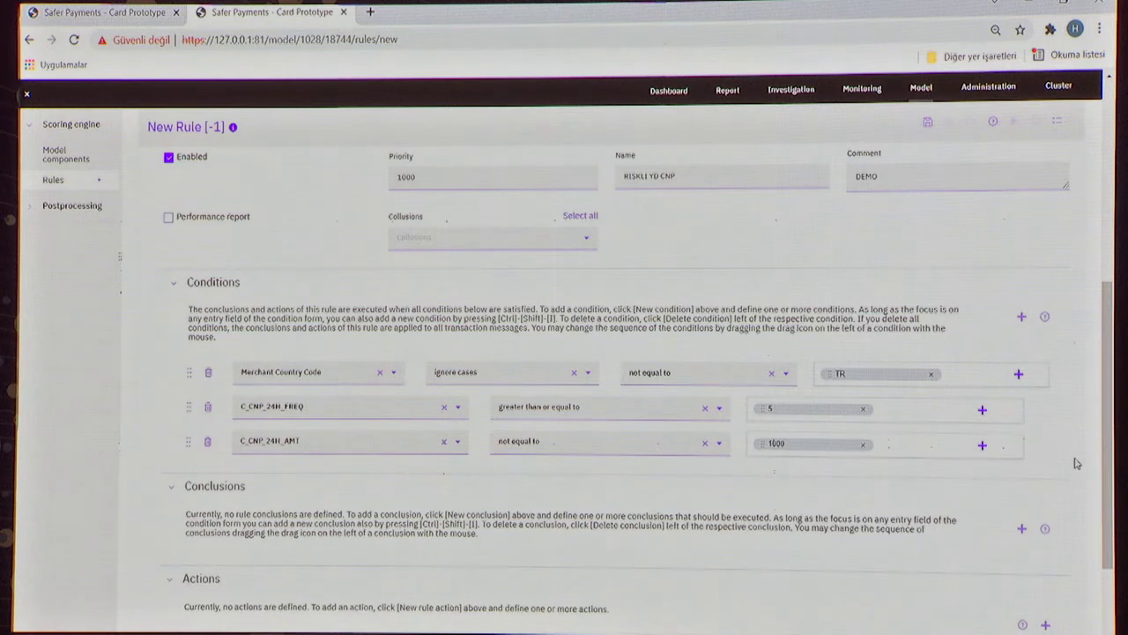
# Add an Add alarm action to the rule and assign it to the Shopping Frenzy case class
pyautogui.scroll(-3, 1075, 463)
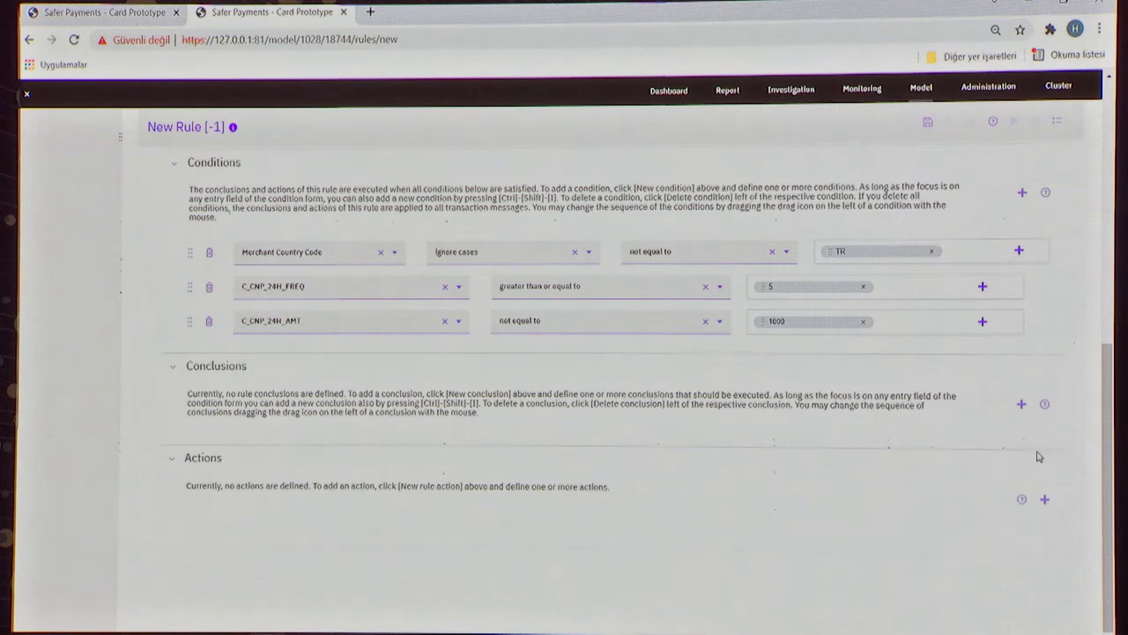
pyautogui.click(1045, 497)
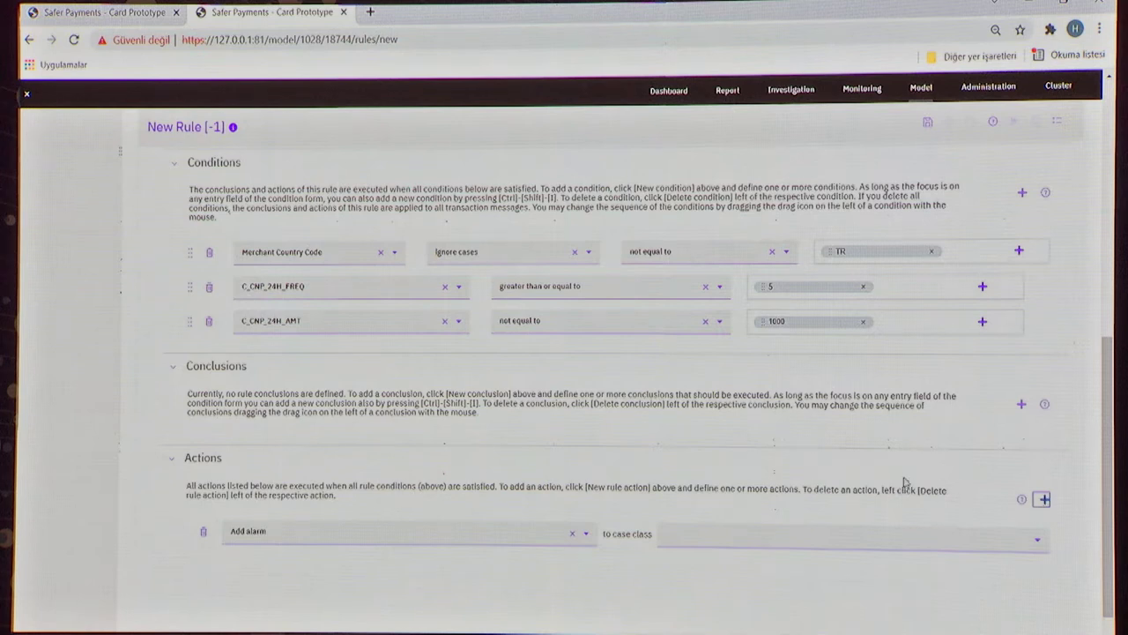
pyautogui.scroll(-1, 887, 464)
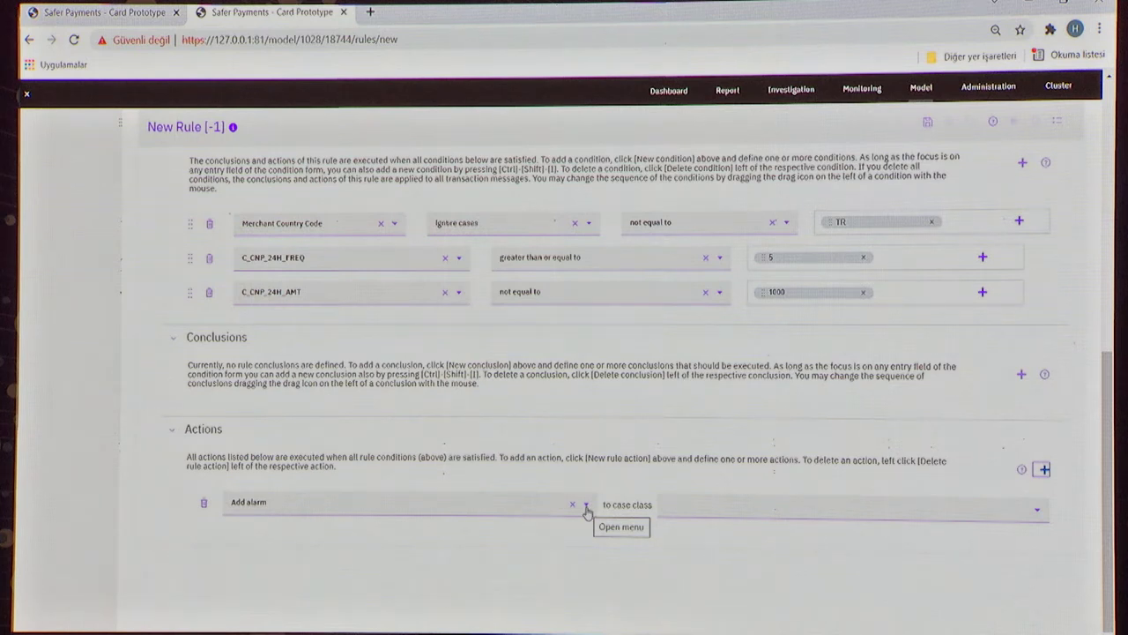
pyautogui.click(1033, 513)
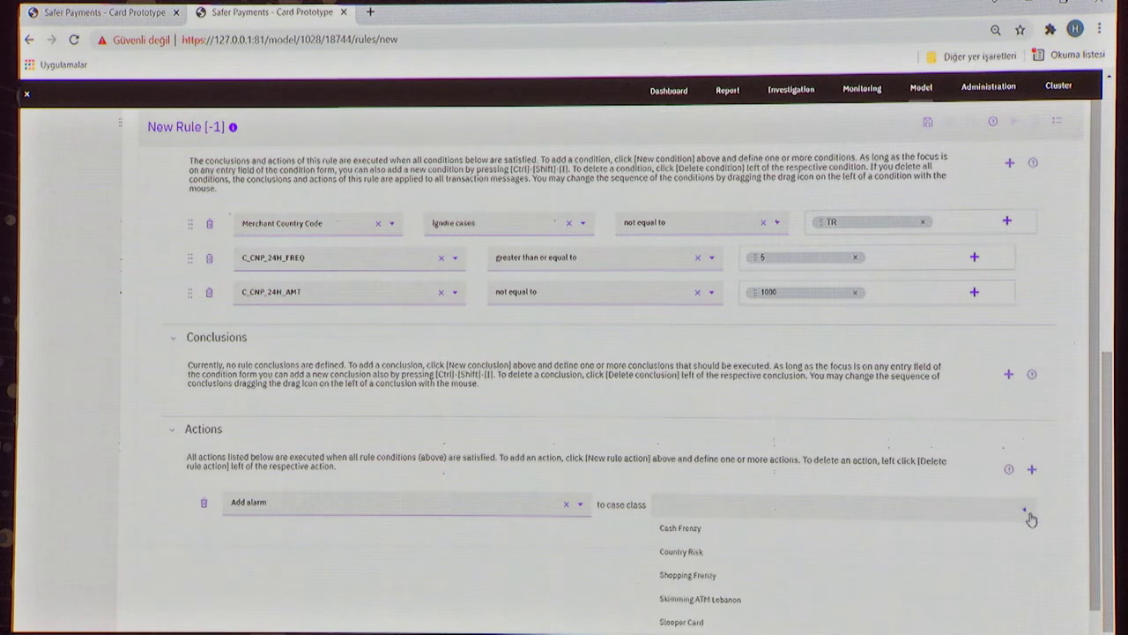
pyautogui.scroll(-1, 1062, 527)
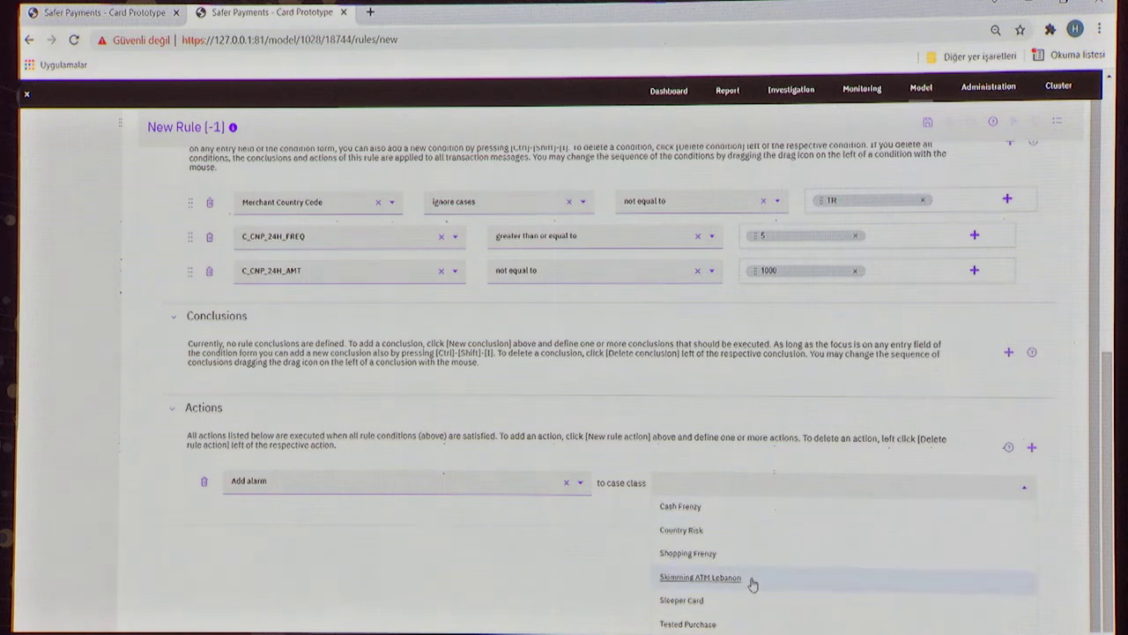
pyautogui.click(712, 555)
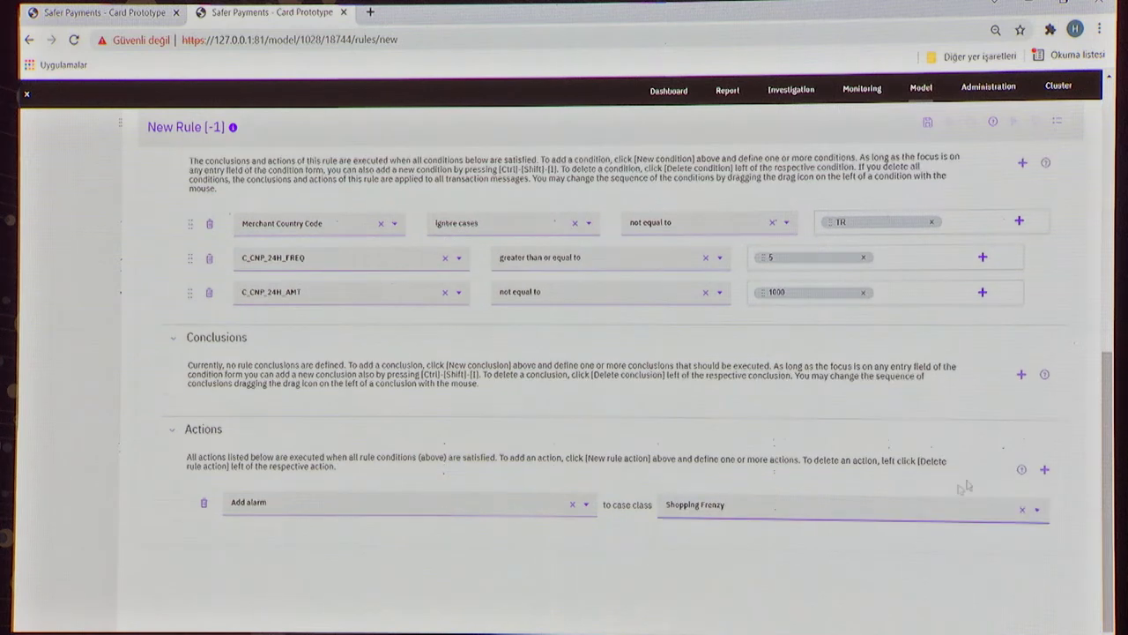
# Add a Set masterdata action to the rule that sets Cardholder Country mda to YURTDISI
pyautogui.click(1045, 470)
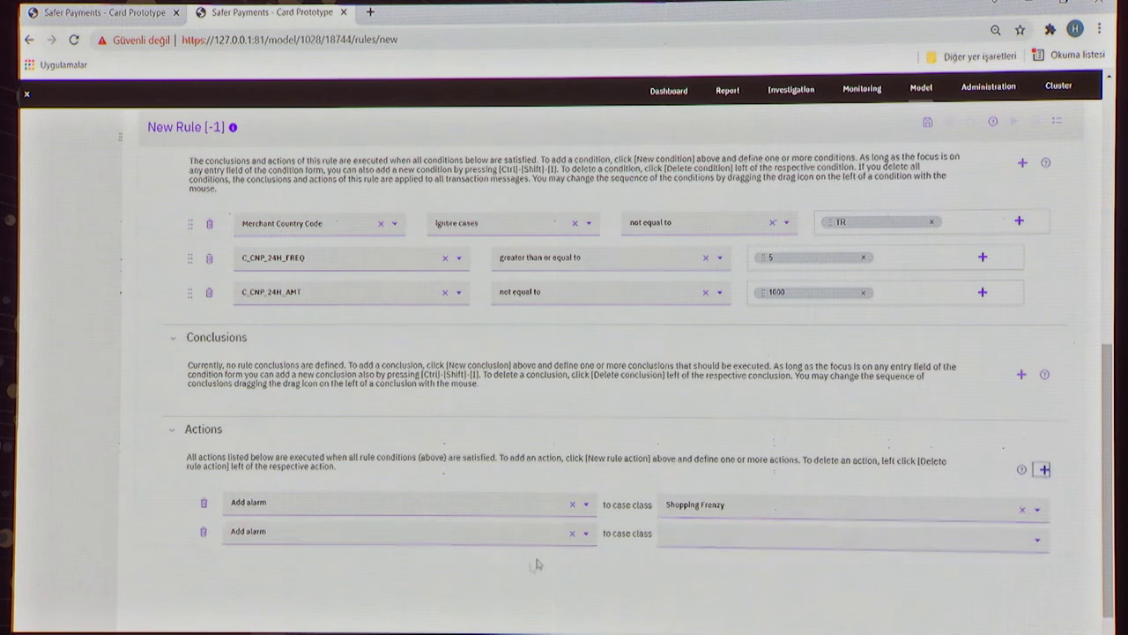
pyautogui.click(585, 536)
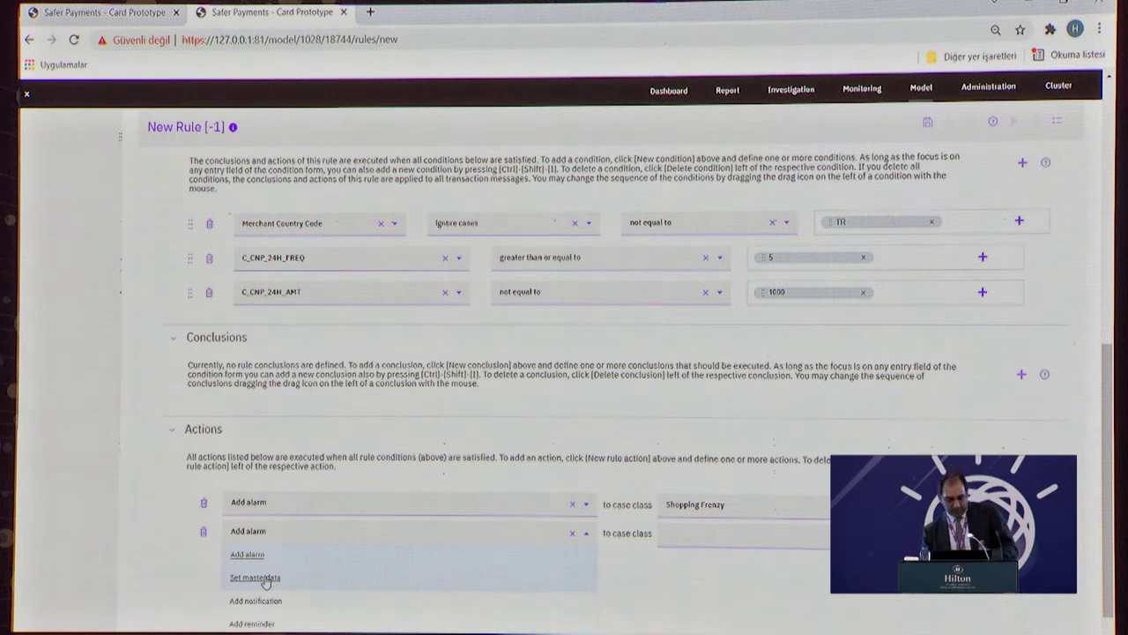
pyautogui.click(265, 578)
pyautogui.click(591, 537)
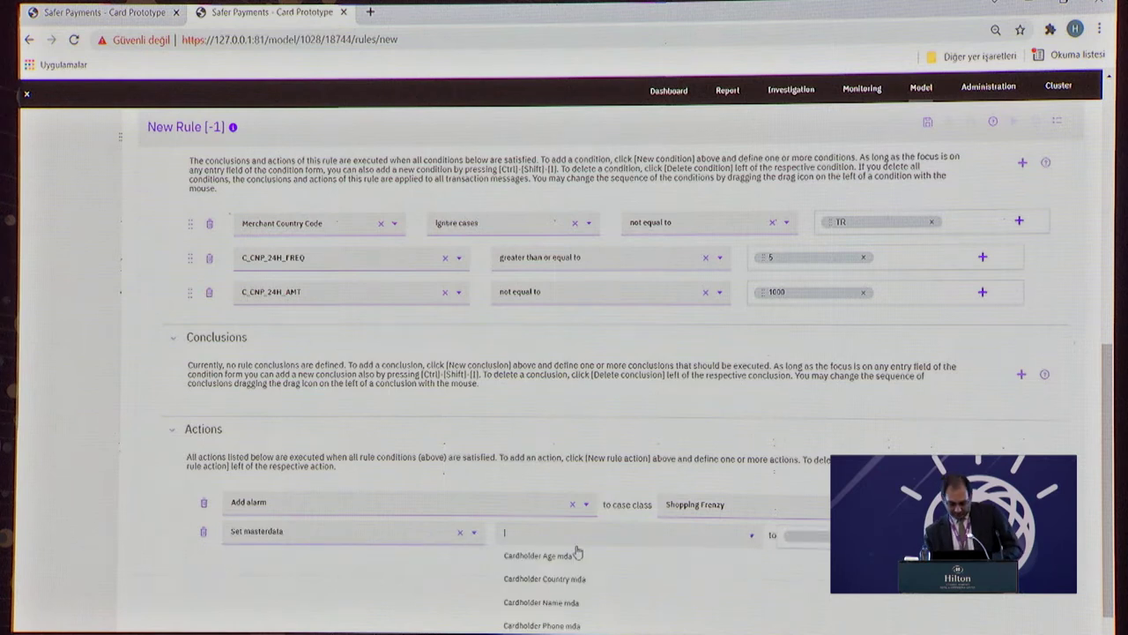
pyautogui.scroll(-1, 603, 582)
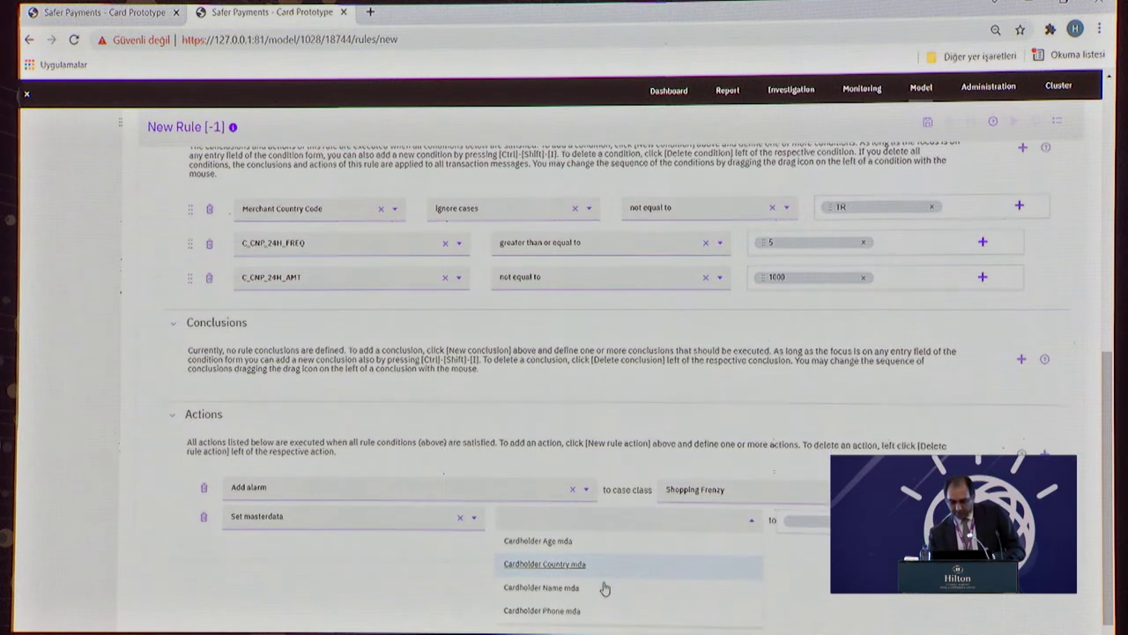
pyautogui.scroll(-1, 605, 588)
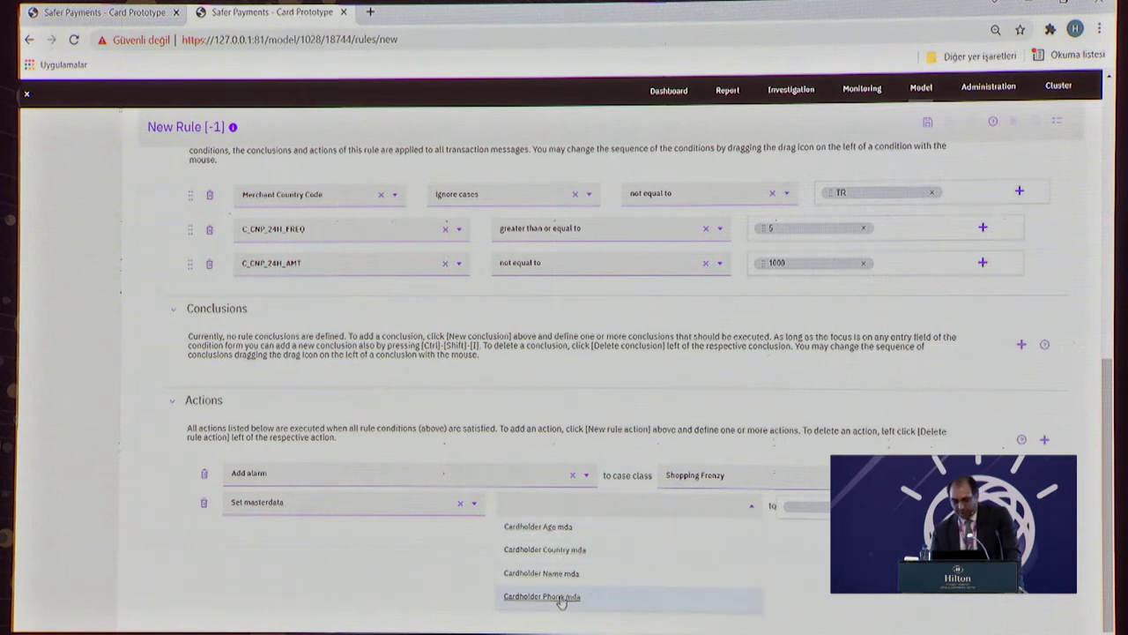
pyautogui.click(552, 552)
pyautogui.click(820, 507)
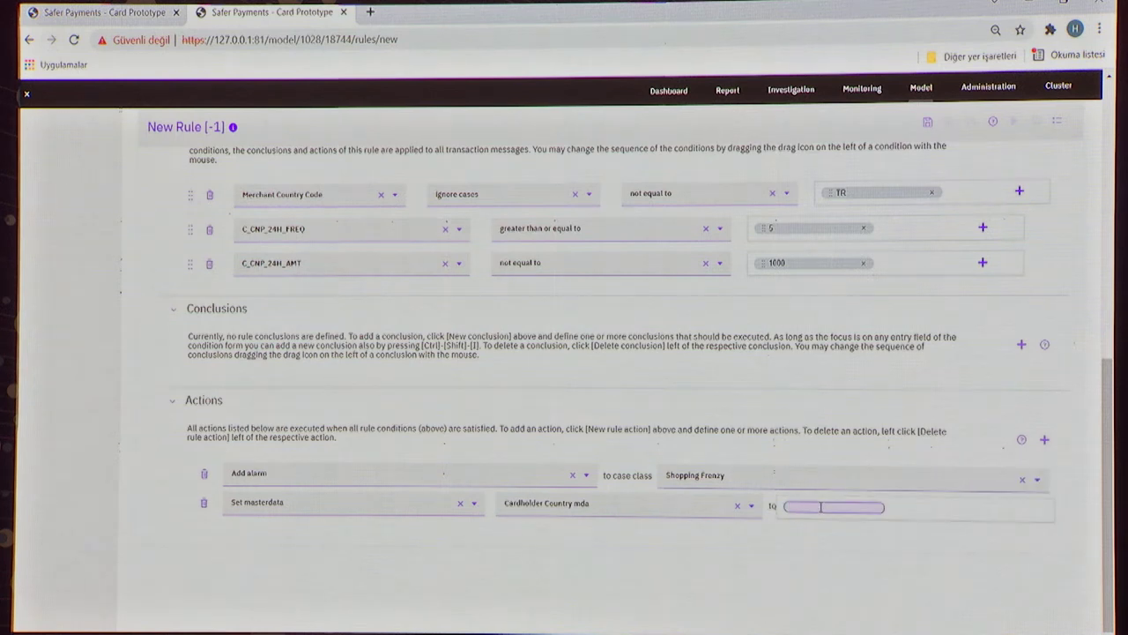
pyautogui.write('YURTDIŞI')
pyautogui.press('Return')
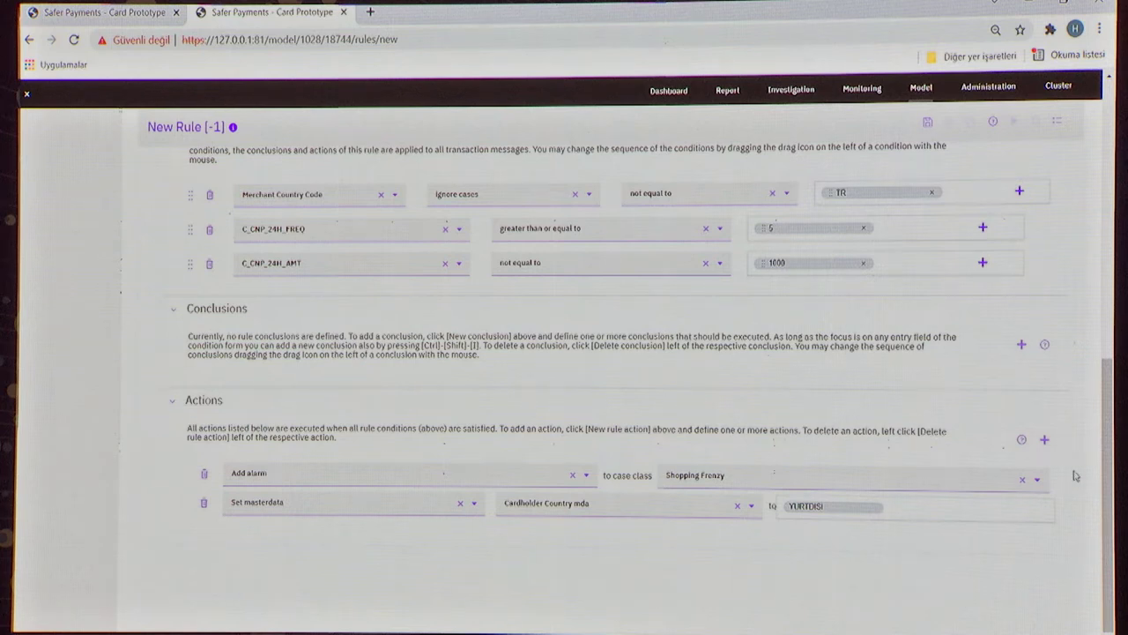
# Add an Add notification action to the rule using Key Entered Alert on Acquring Mandator
pyautogui.click(1045, 442)
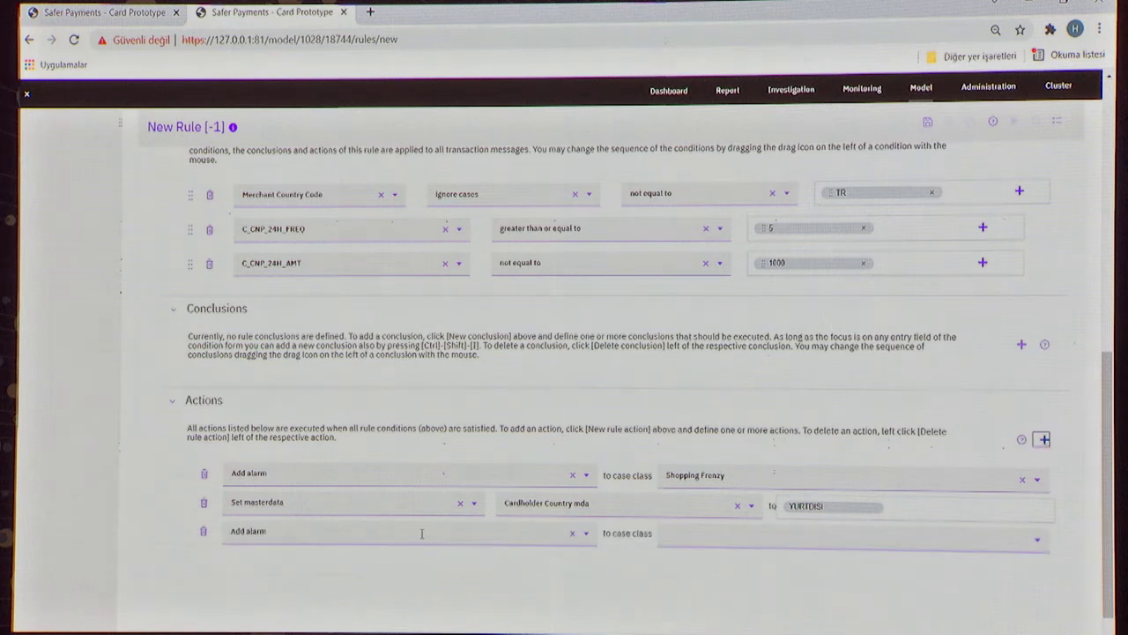
pyautogui.click(582, 535)
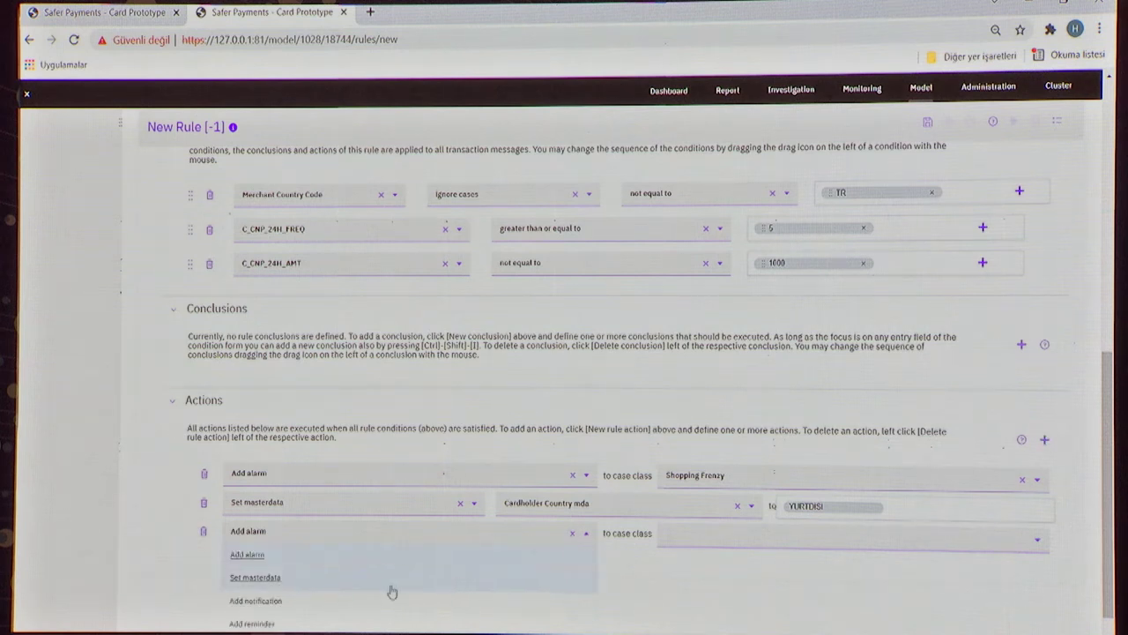
pyautogui.click(256, 602)
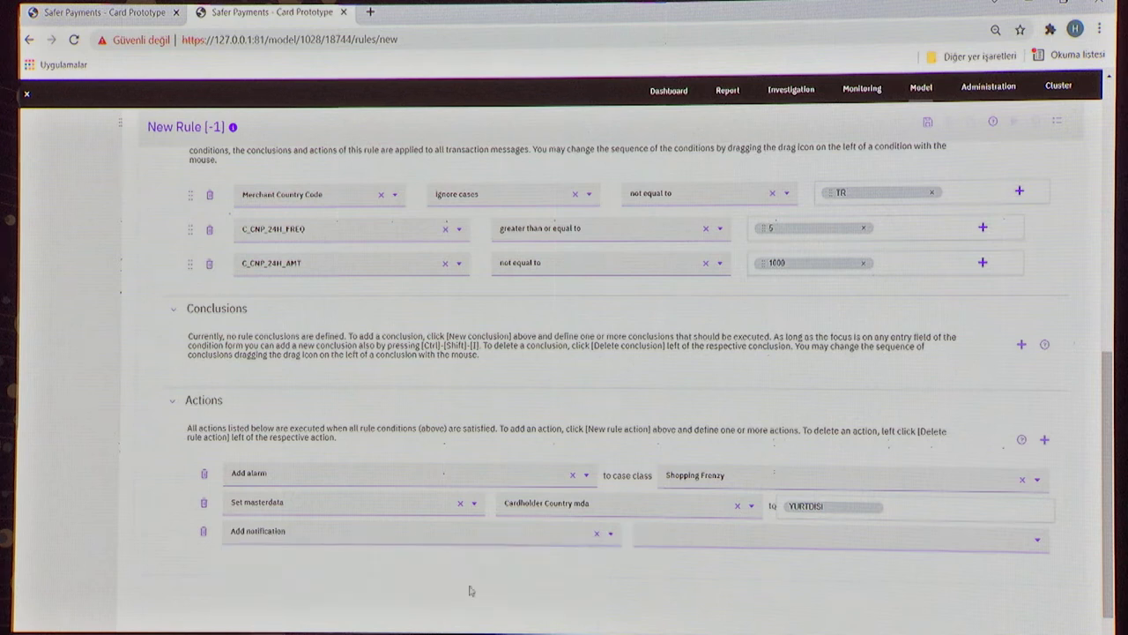
pyautogui.click(1037, 541)
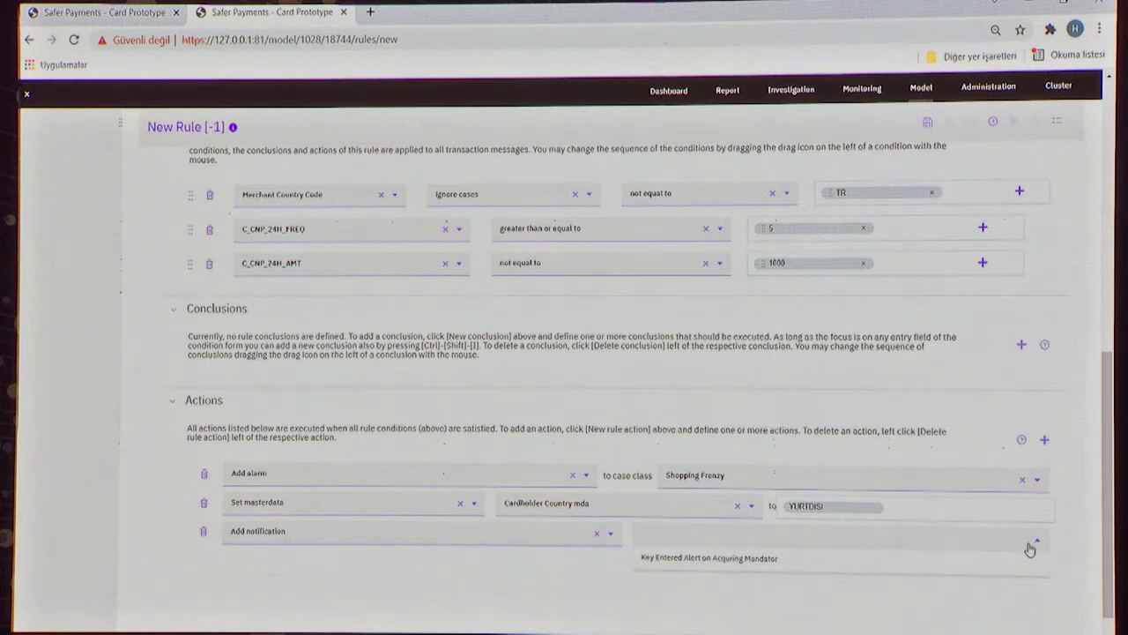
pyautogui.click(1005, 566)
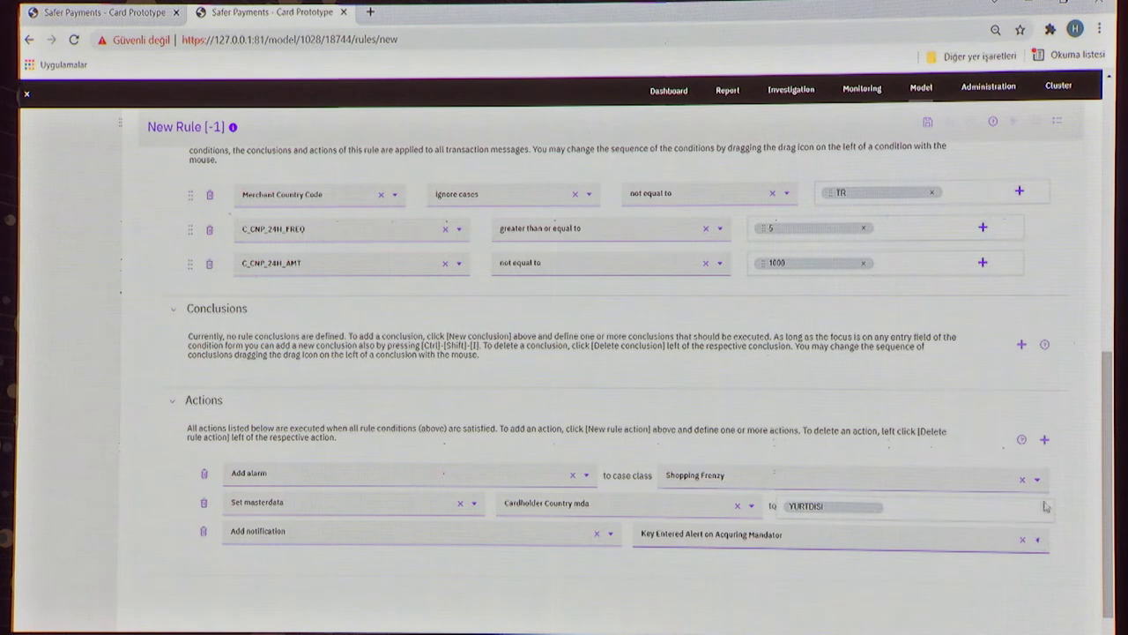
# Add an Add entry action to the rule targeting the PAN blacklisting defined risk list
pyautogui.click(1044, 439)
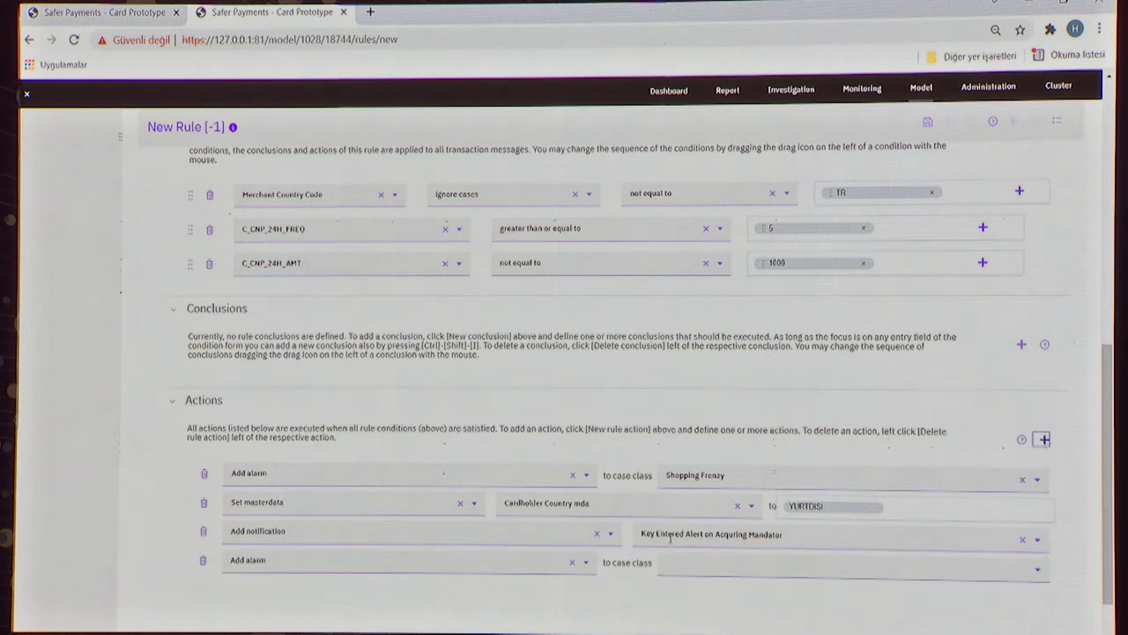
pyautogui.click(586, 568)
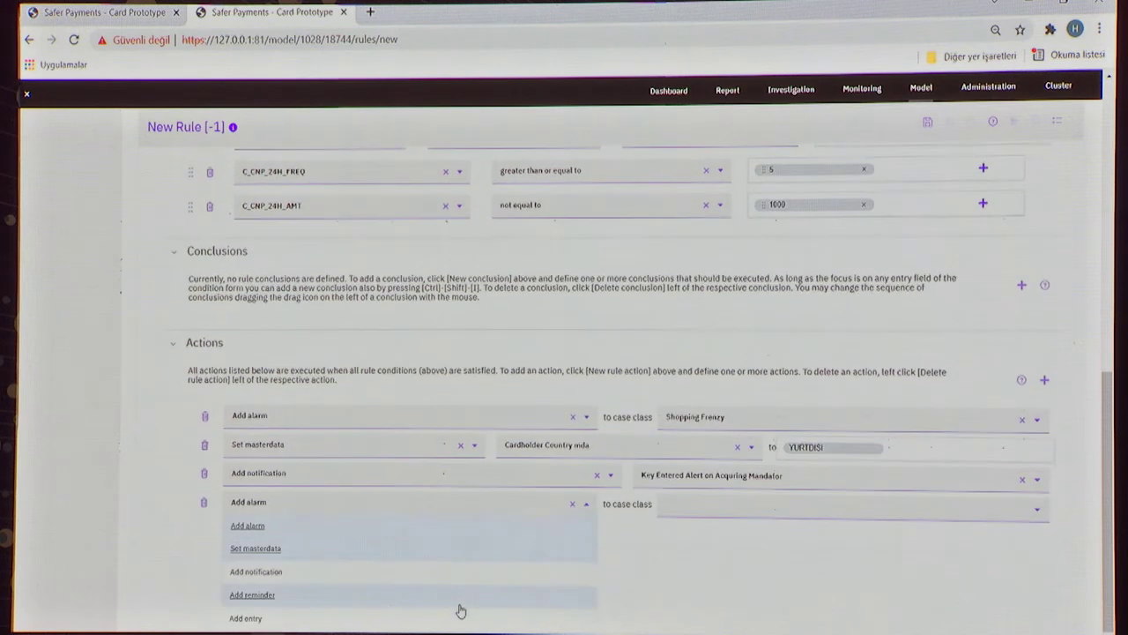
pyautogui.click(312, 620)
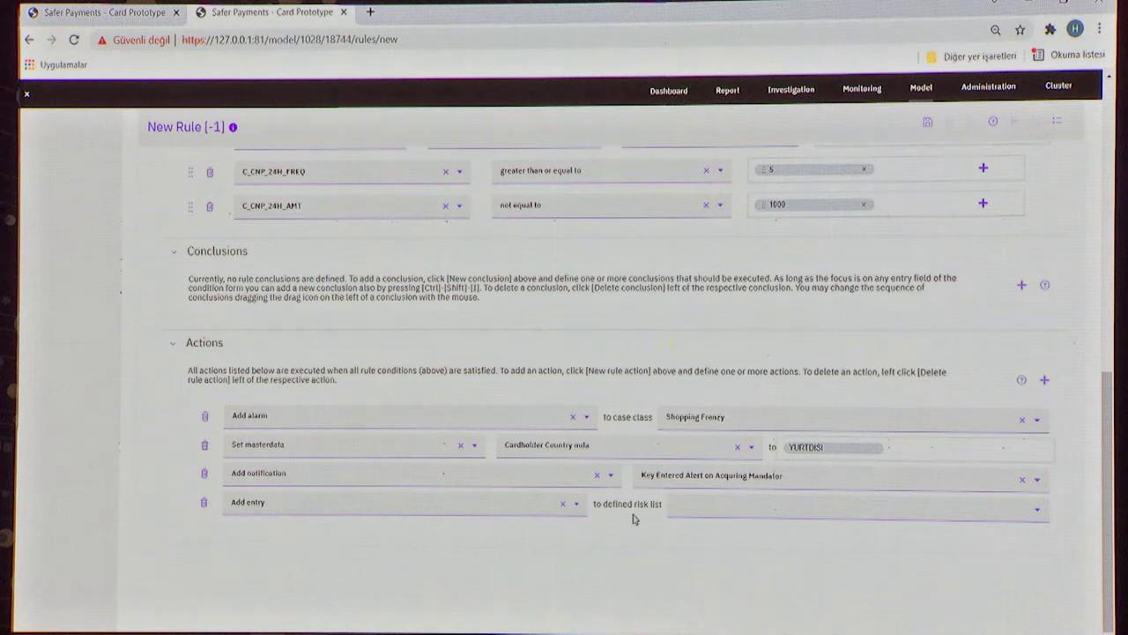
pyautogui.click(1038, 514)
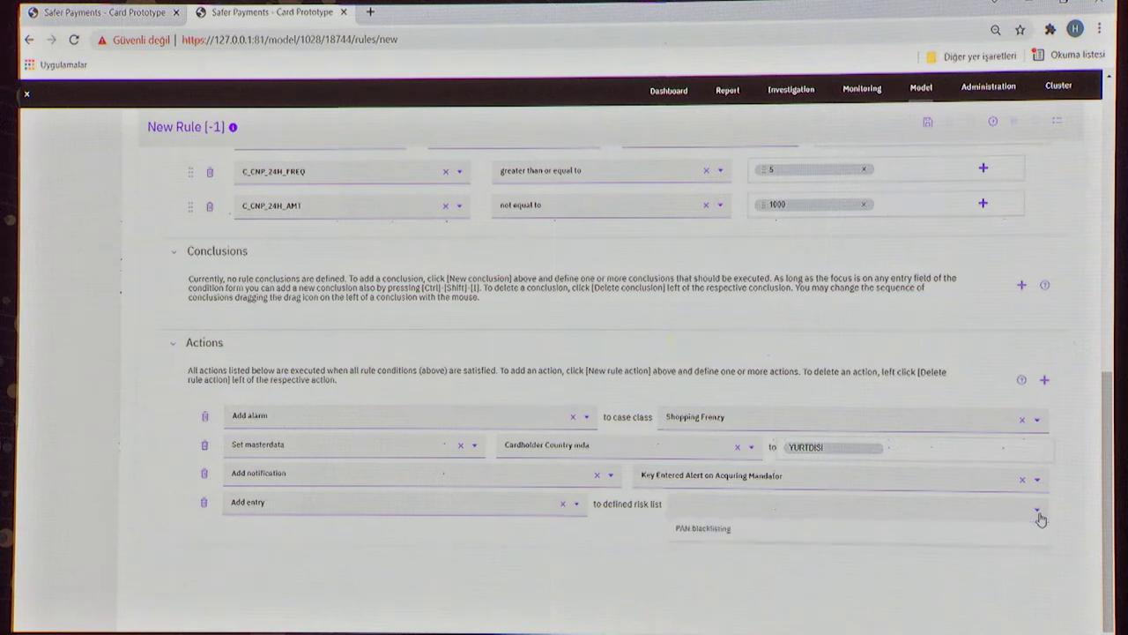
pyautogui.click(718, 530)
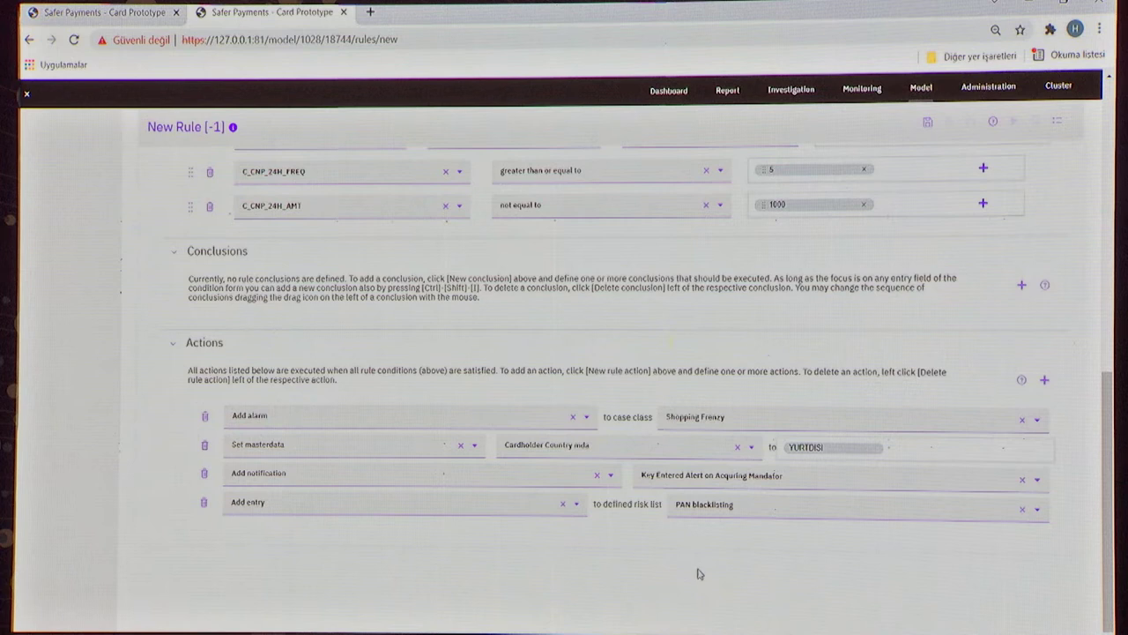
# Delete the Set masterdata, Add notification and Add entry actions, keeping only the Shopping Frenzy alarm
pyautogui.scroll(5, 698, 571)
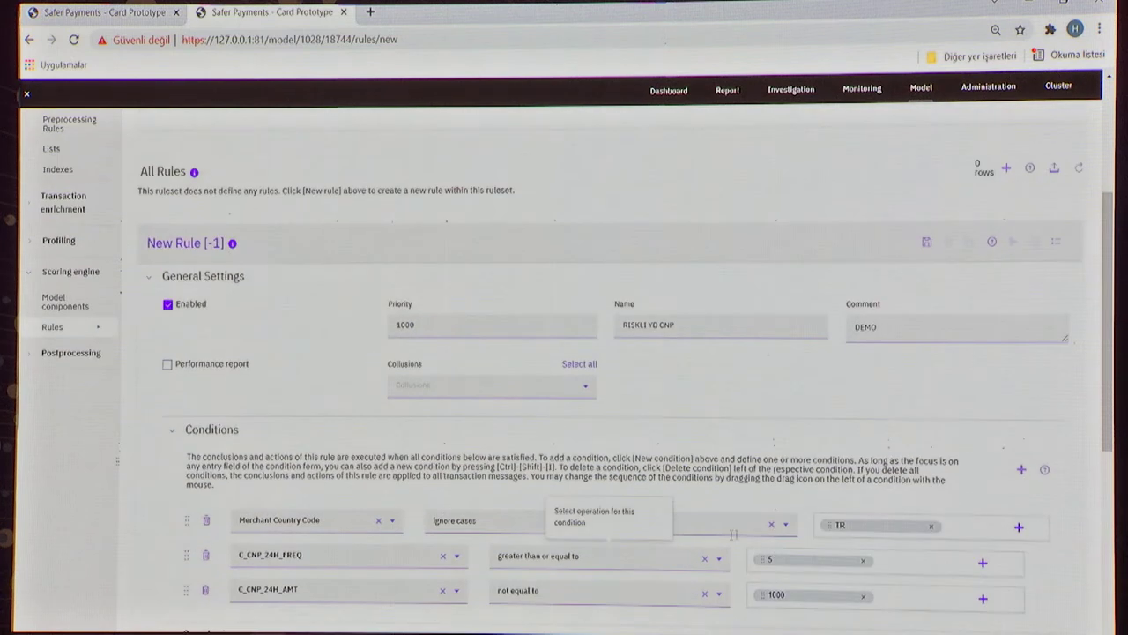
pyautogui.scroll(-5, 617, 564)
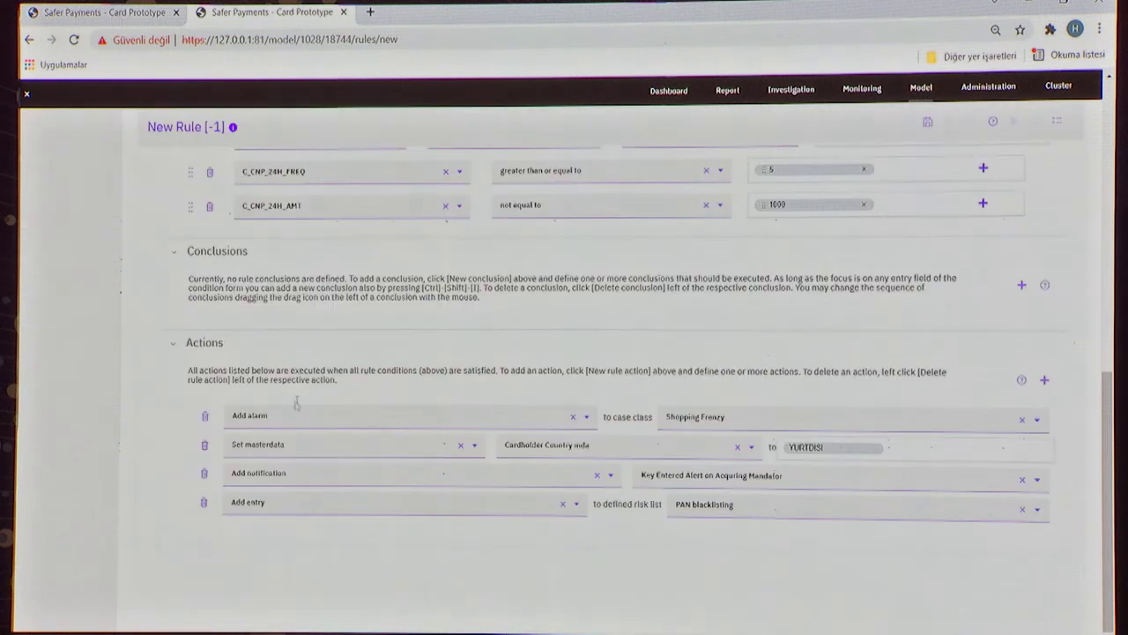
pyautogui.click(205, 416)
pyautogui.click(204, 446)
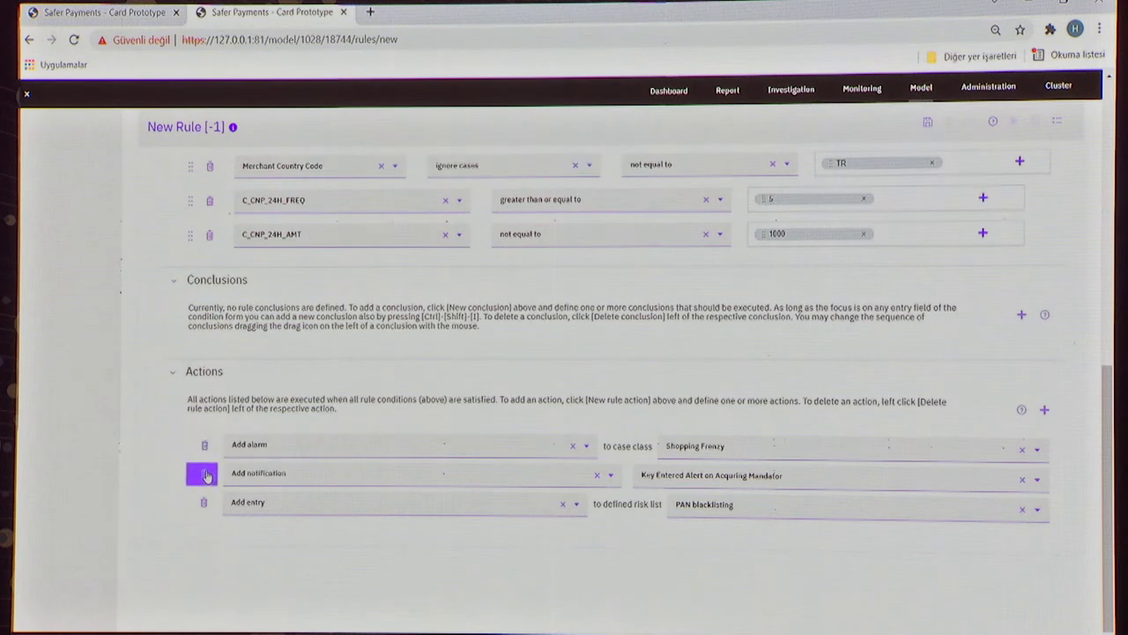
pyautogui.click(207, 473)
pyautogui.click(204, 505)
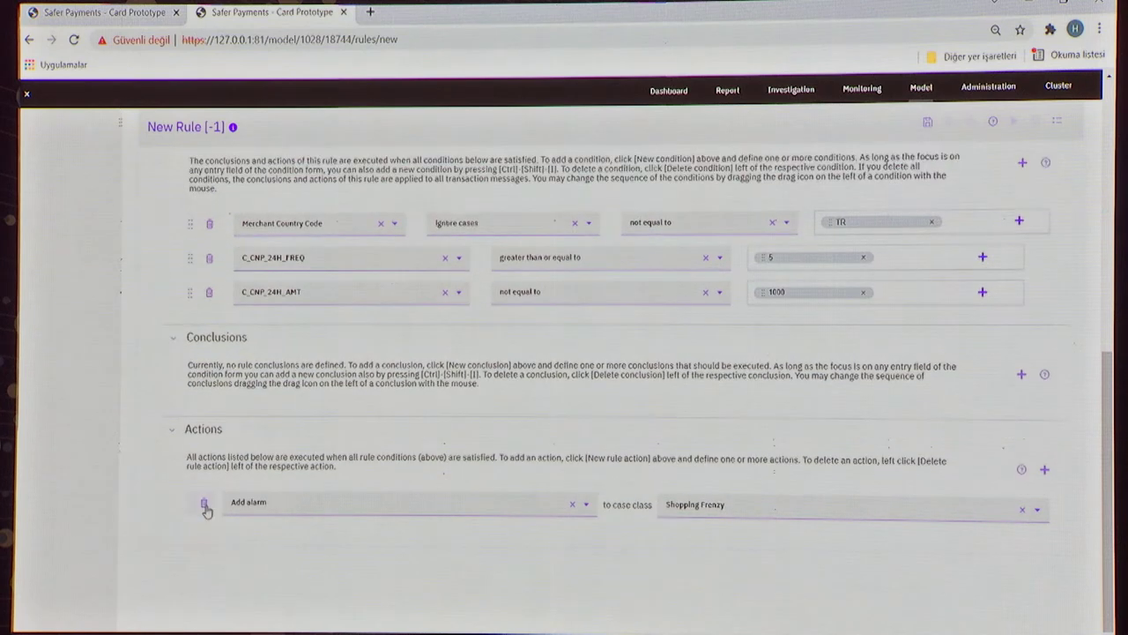
# Save the RISKLI YD CNP rule in the DEMO RULES ruleset
pyautogui.scroll(3, 628, 432)
pyautogui.scroll(4, 627, 432)
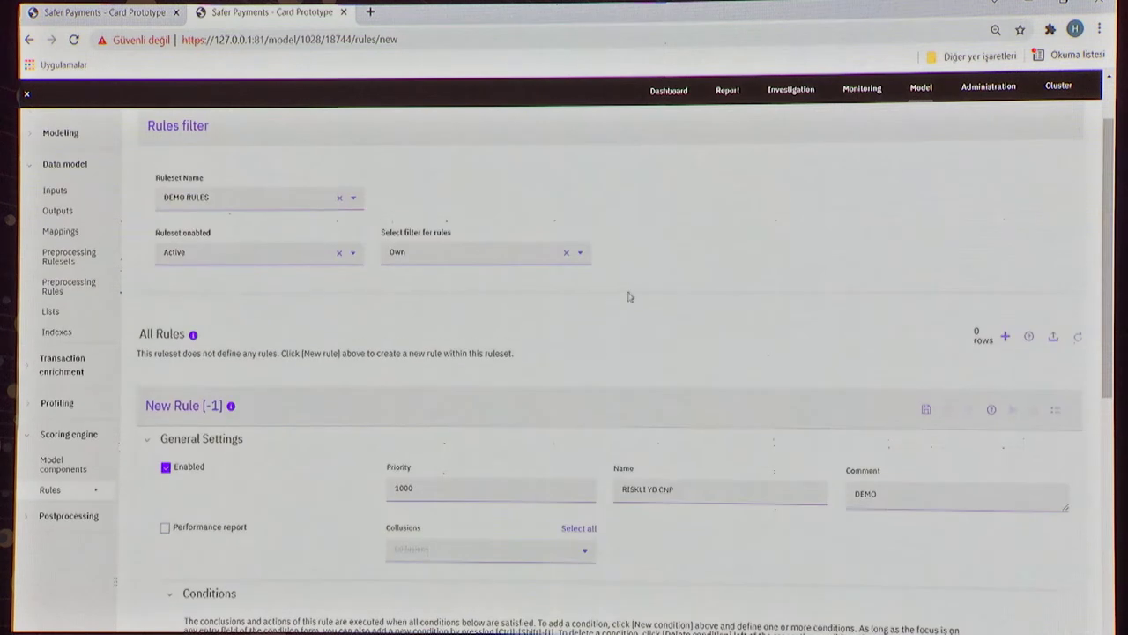
pyautogui.click(925, 412)
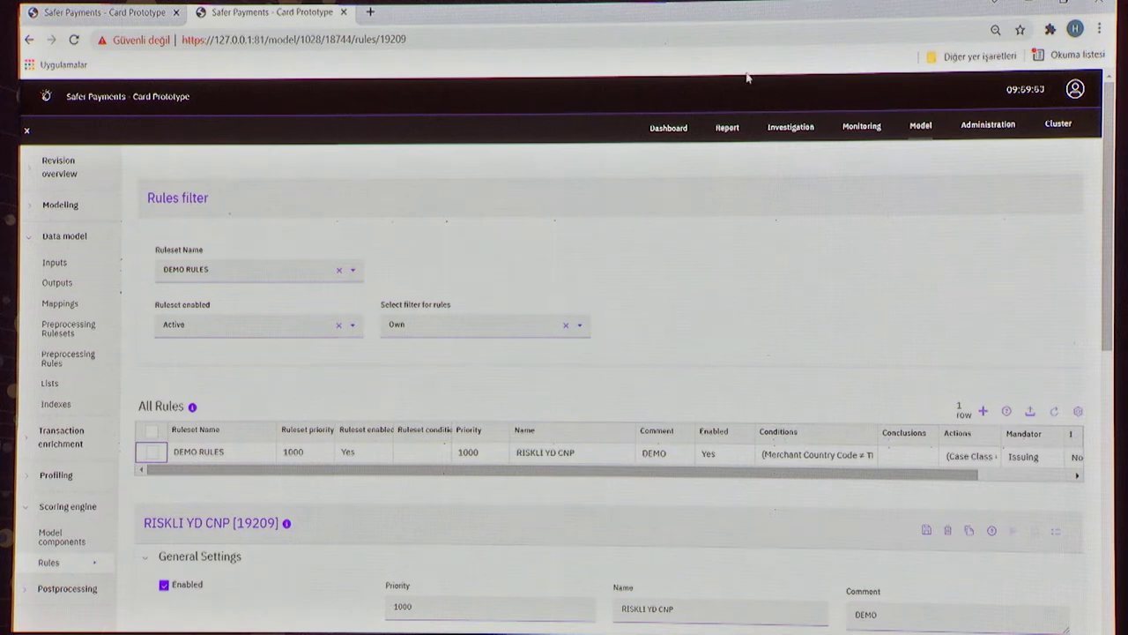
# Go to the investigation case selection and open case 1-4 from the Investigation Cases list
pyautogui.click(789, 129)
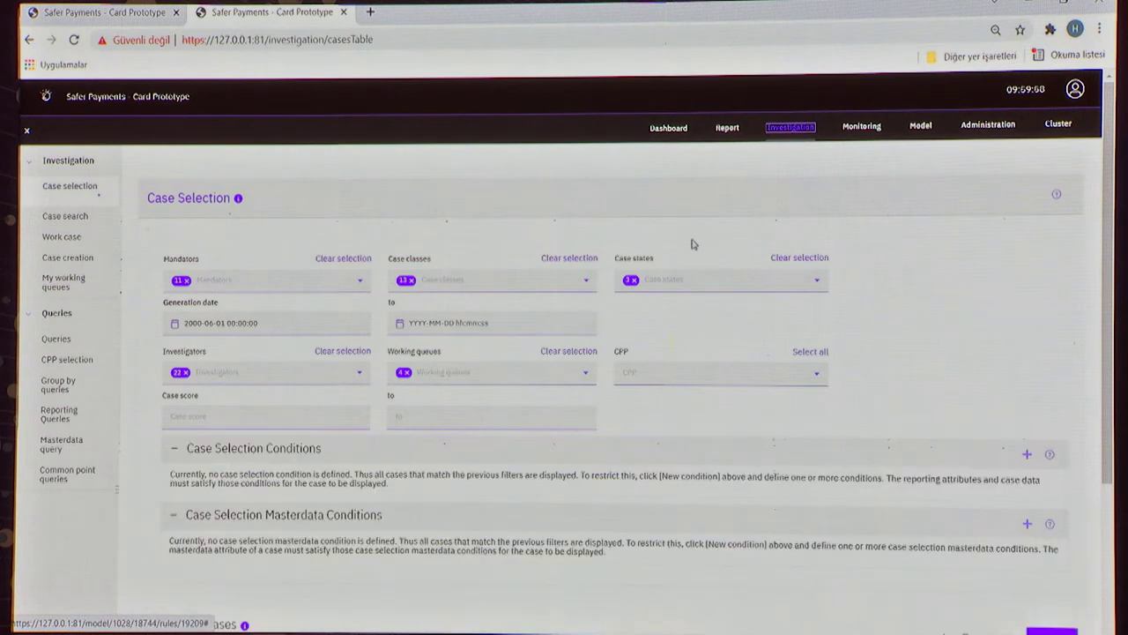
pyautogui.scroll(-1, 692, 244)
pyautogui.scroll(-2, 692, 244)
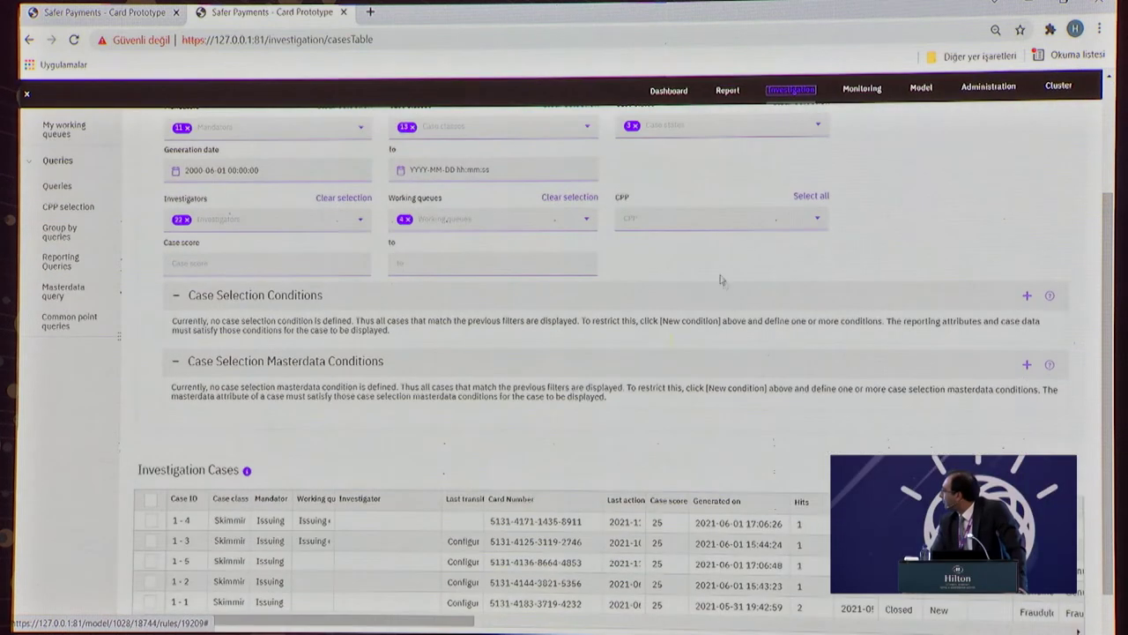
pyautogui.scroll(3, 674, 441)
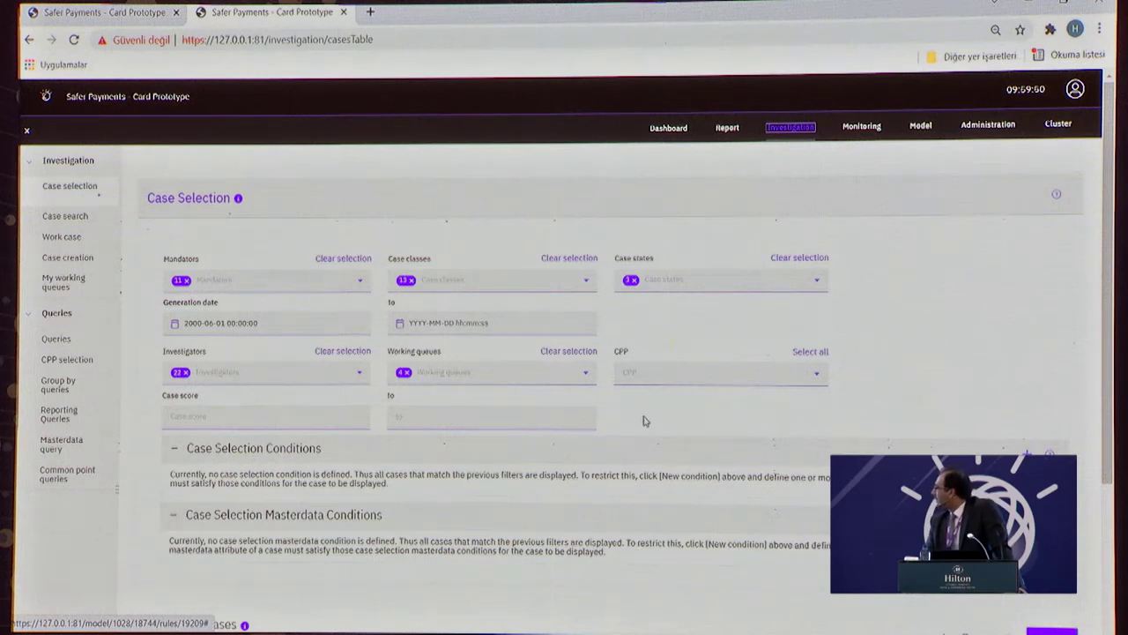
pyautogui.scroll(-1, 643, 421)
pyautogui.scroll(-2, 644, 421)
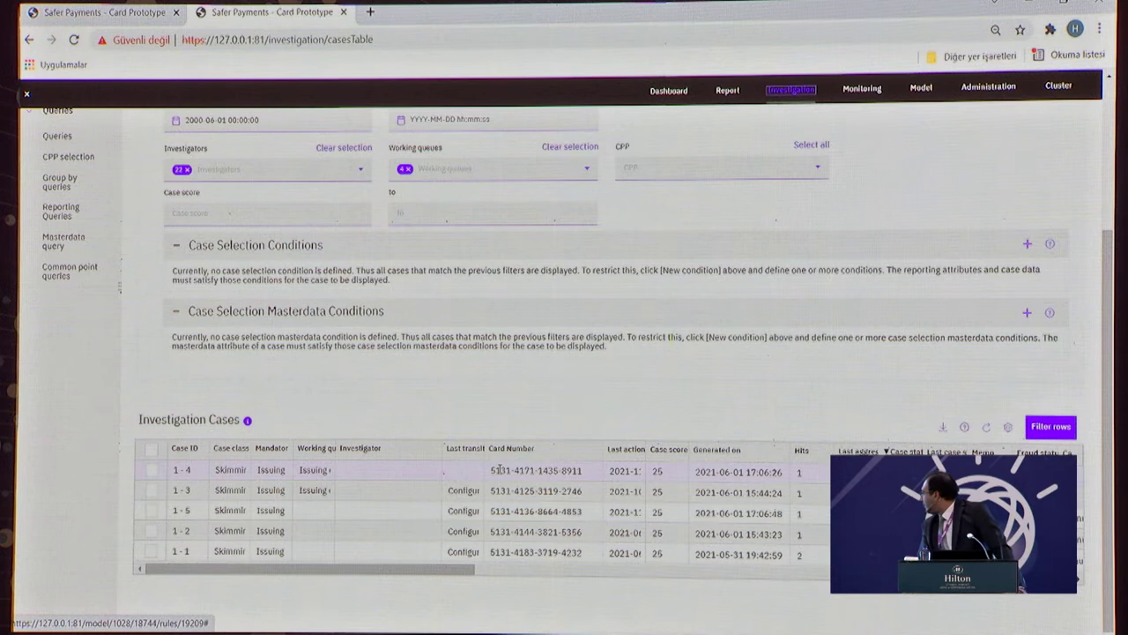
pyautogui.click(504, 470)
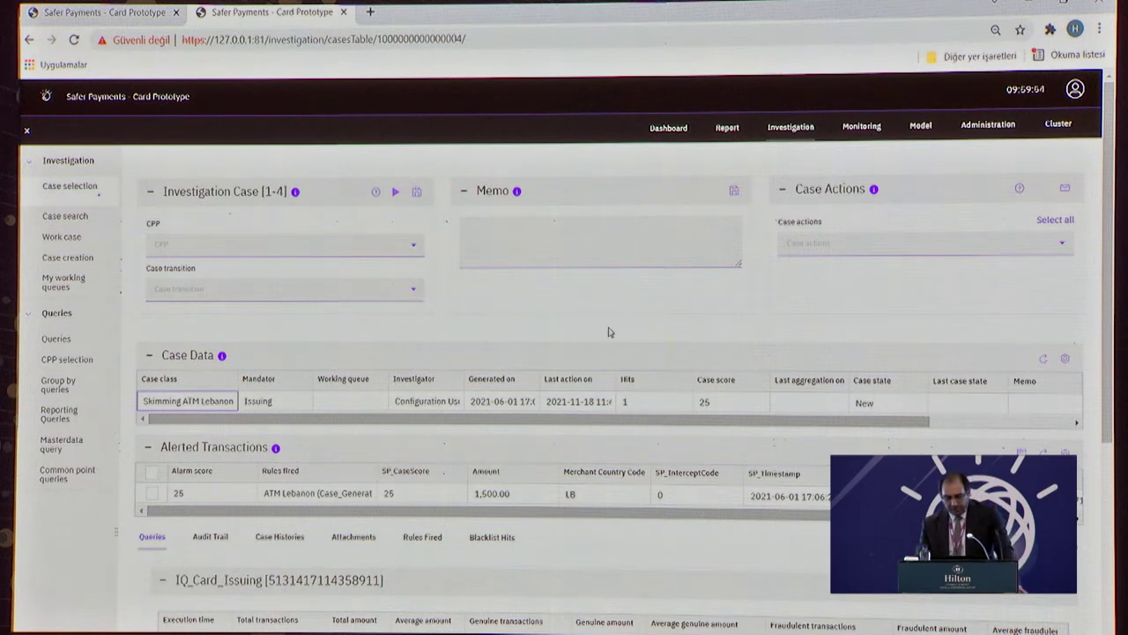
# Enter TEST as the case memo and save it
pyautogui.click(533, 256)
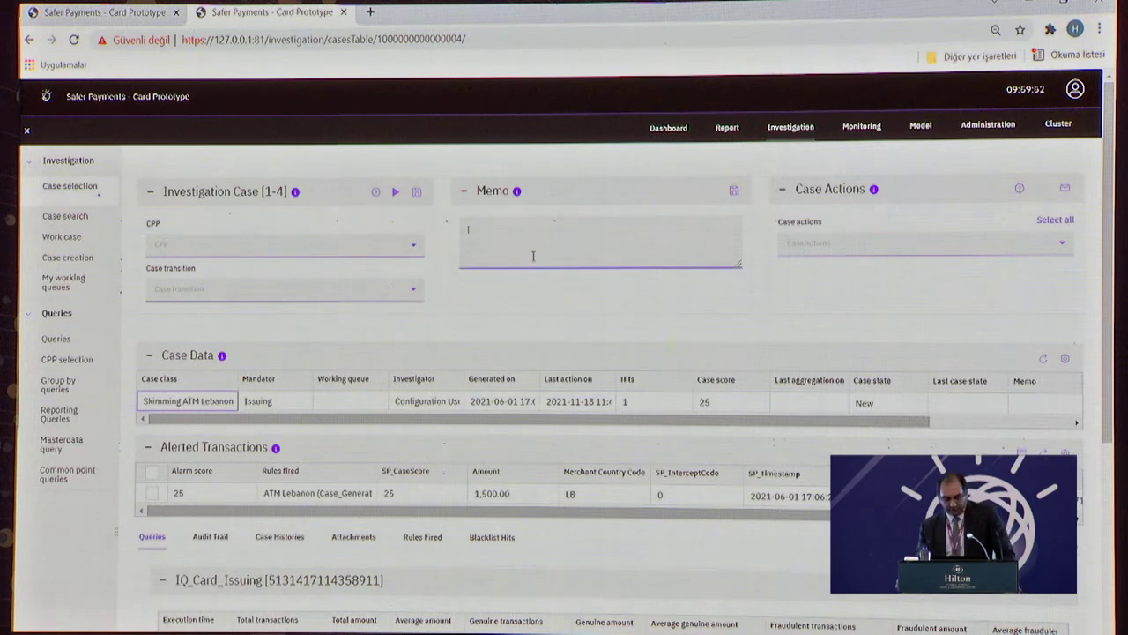
pyautogui.write('TEST')
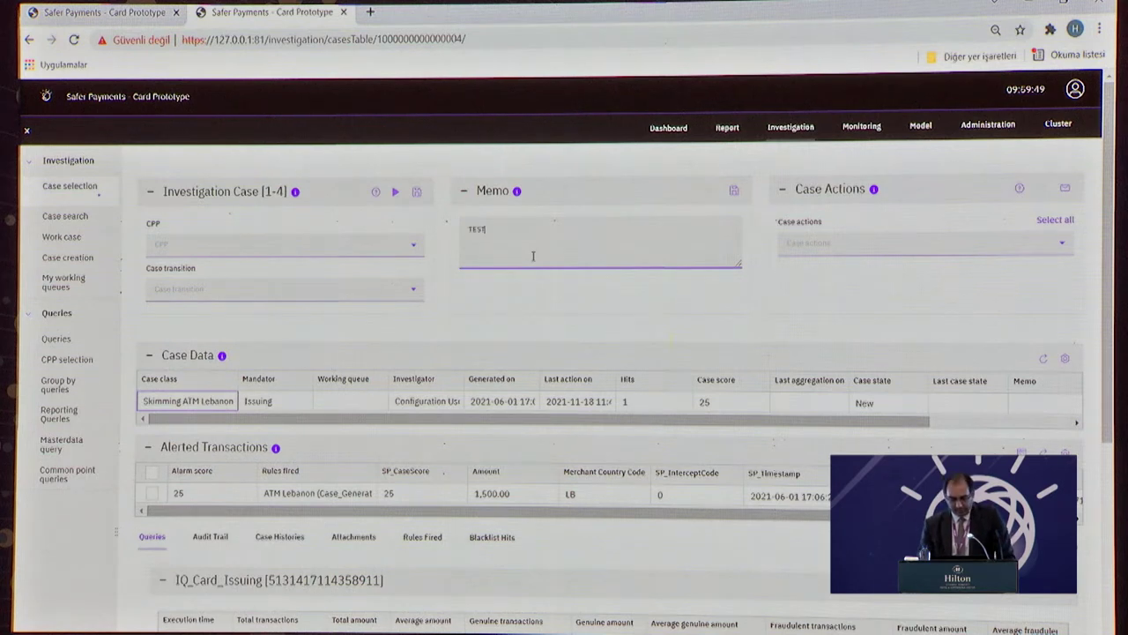
pyautogui.click(735, 196)
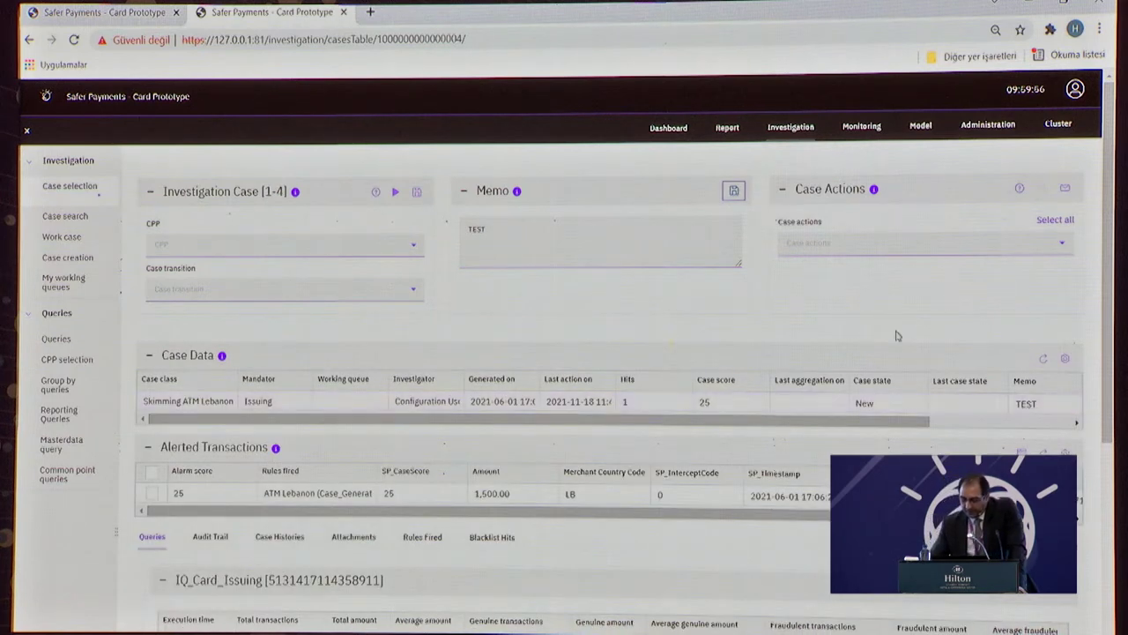
# Review the options available for the case under case actions, CPP and case transition
pyautogui.click(1062, 250)
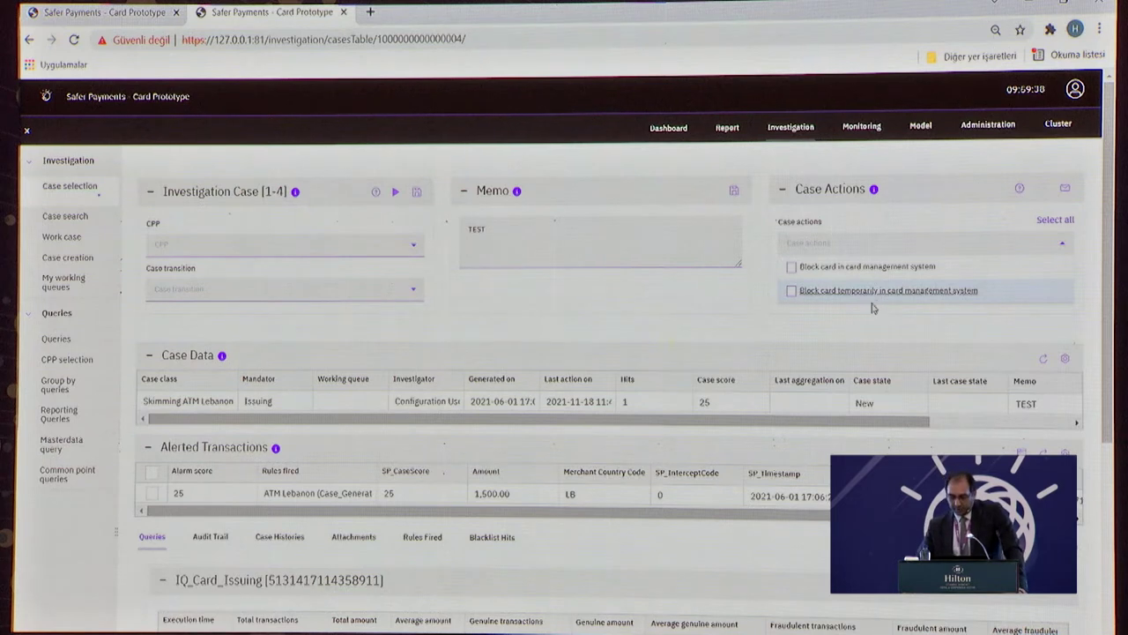
pyautogui.click(832, 268)
pyautogui.click(832, 273)
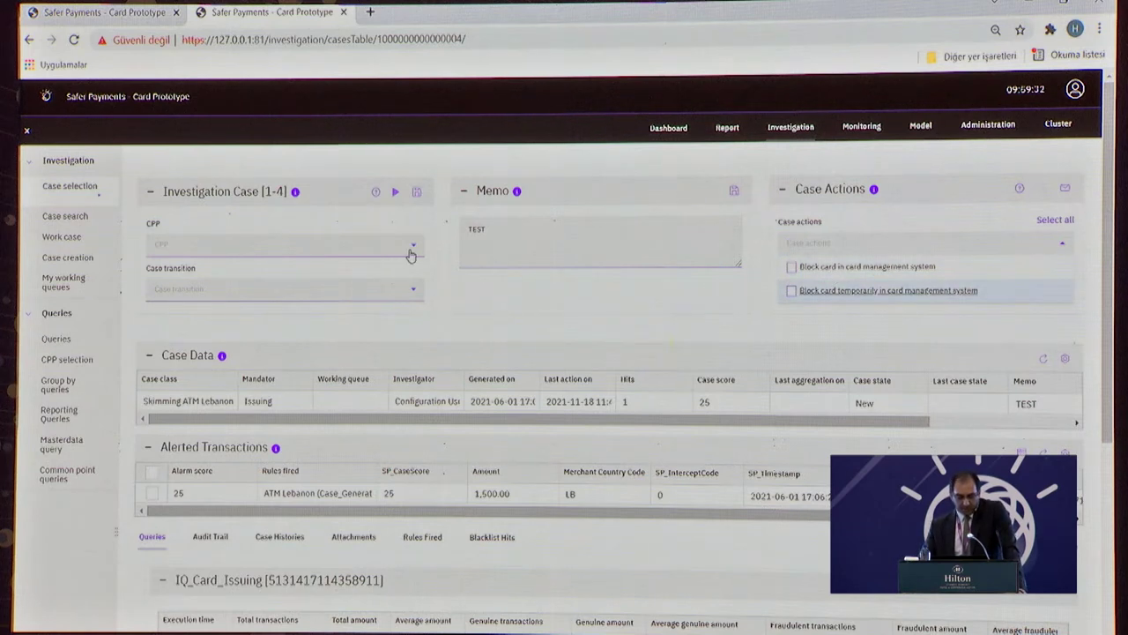
pyautogui.click(411, 251)
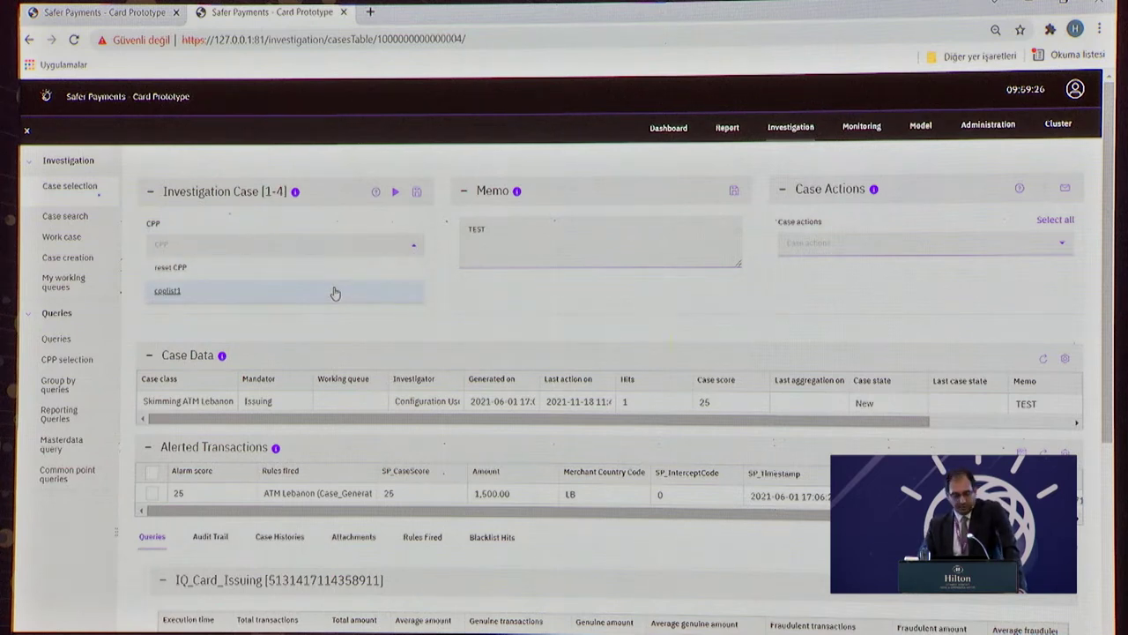
pyautogui.click(345, 309)
pyautogui.click(406, 294)
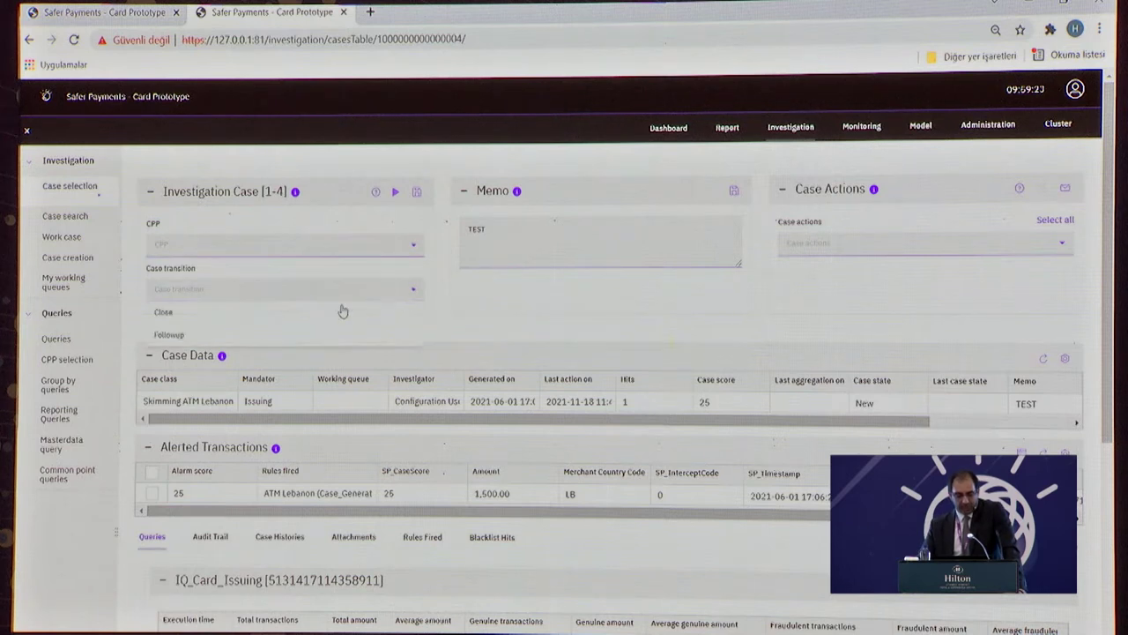
# Examine the close codes offered for the Close case transition and clear the transition selection
pyautogui.click(196, 313)
pyautogui.click(268, 332)
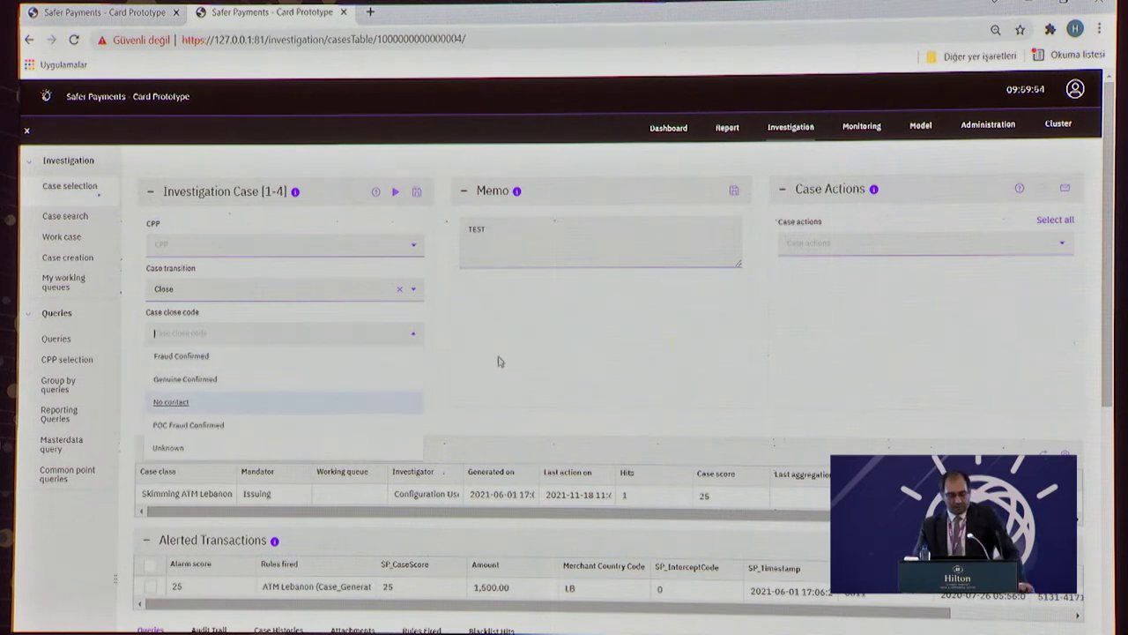
pyautogui.click(400, 290)
# Examine the case class in the case data and the fired rule in the alerted transactions
pyautogui.scroll(-2, 476, 320)
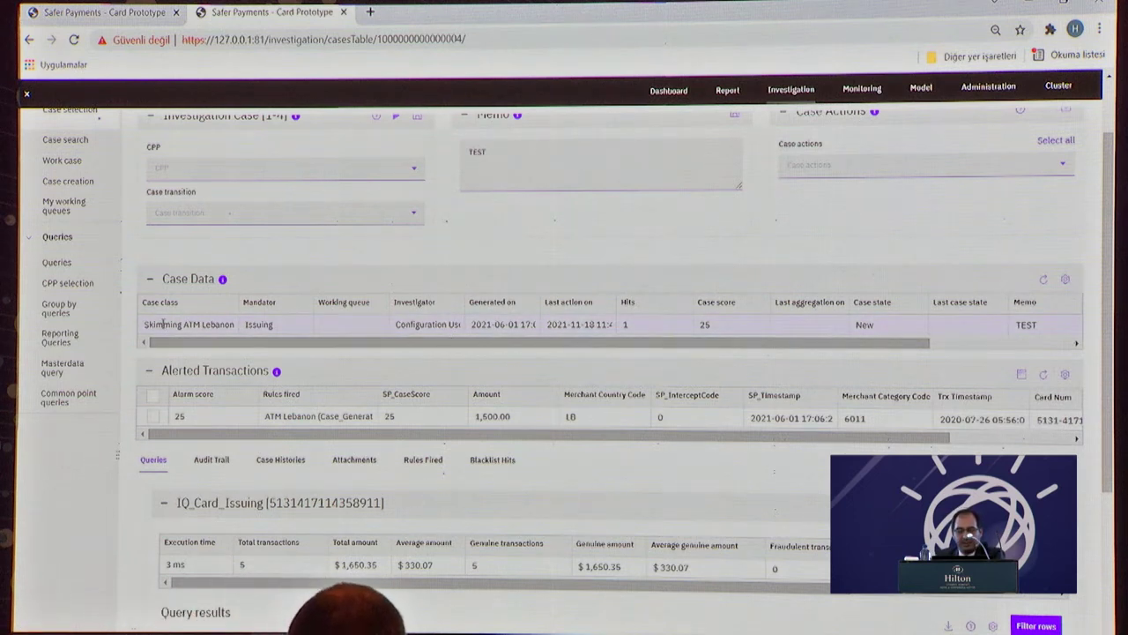
pyautogui.moveTo(162, 323); pyautogui.dragTo(234, 325)
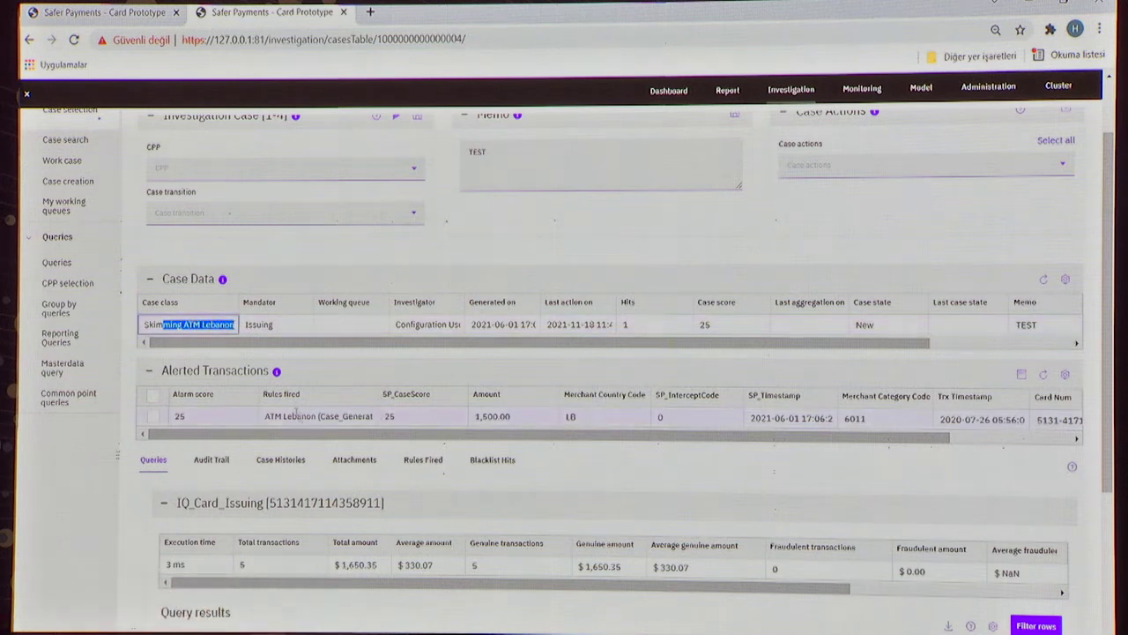
pyautogui.moveTo(267, 416); pyautogui.dragTo(374, 418)
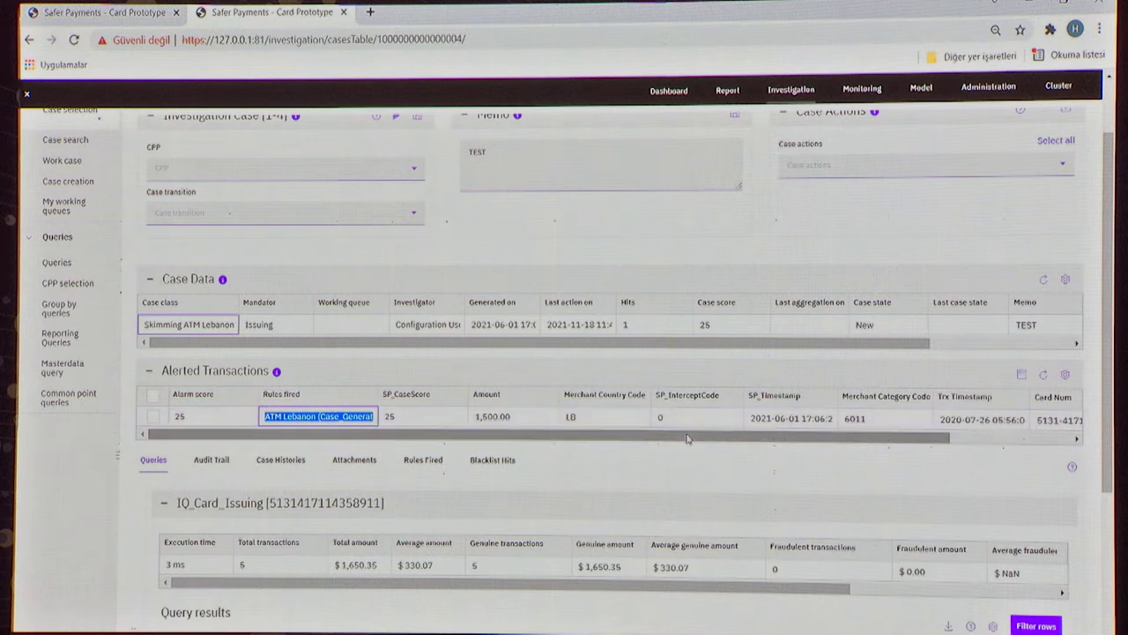
pyautogui.moveTo(793, 435); pyautogui.dragTo(522, 431)
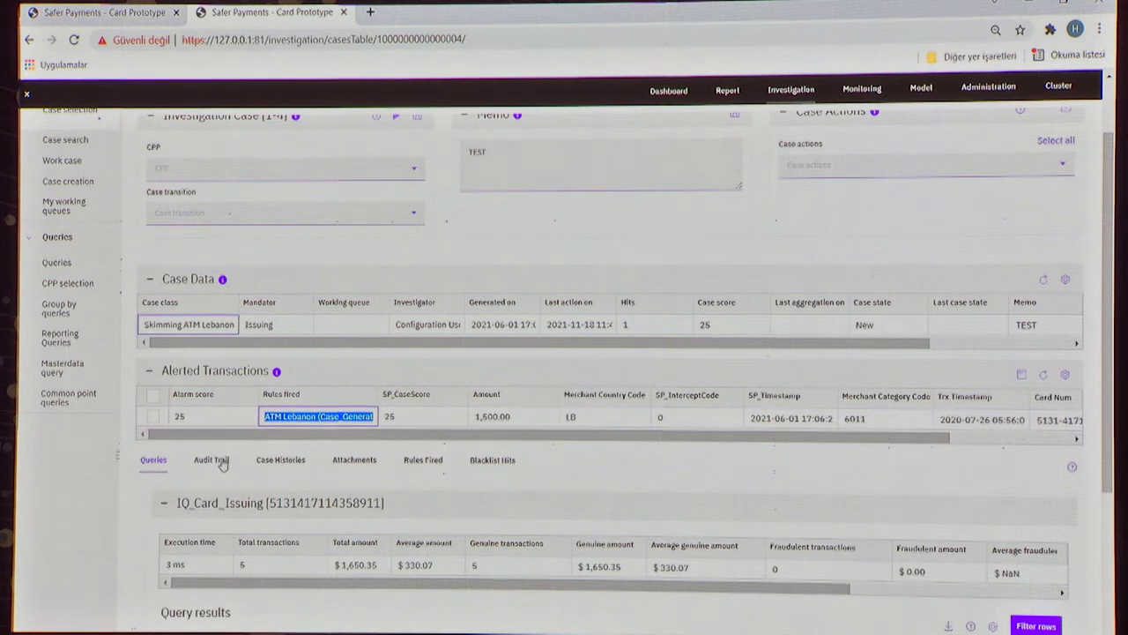
# Examine all summary figures of the IQ_Card_Issuing query, from total transactions through to number of accounts
pyautogui.scroll(-2, 222, 465)
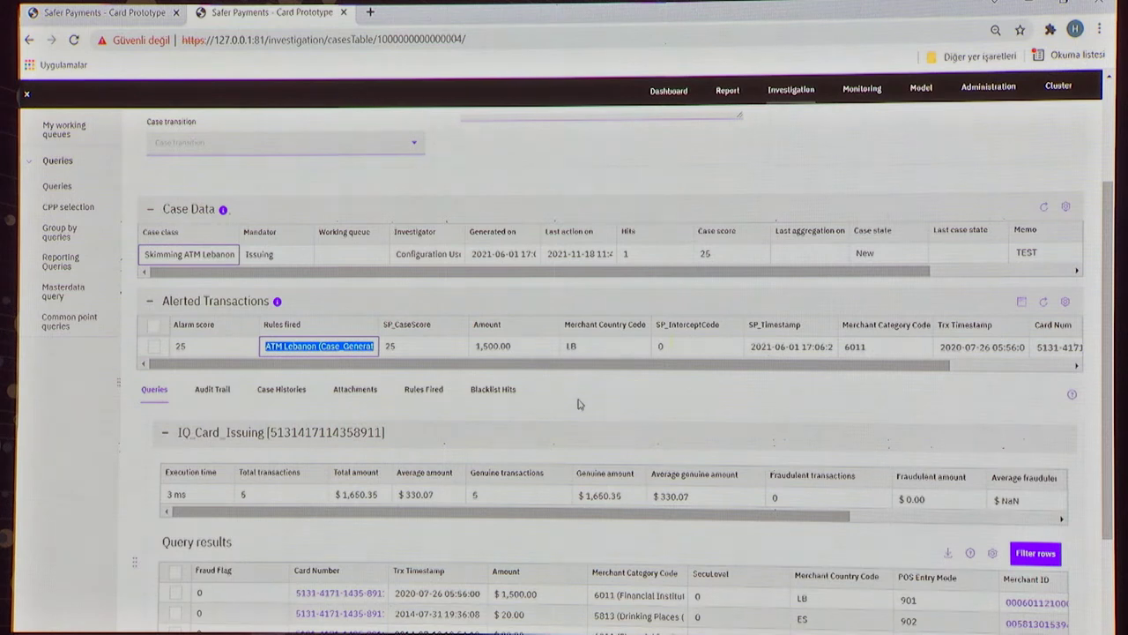
pyautogui.scroll(-2, 577, 398)
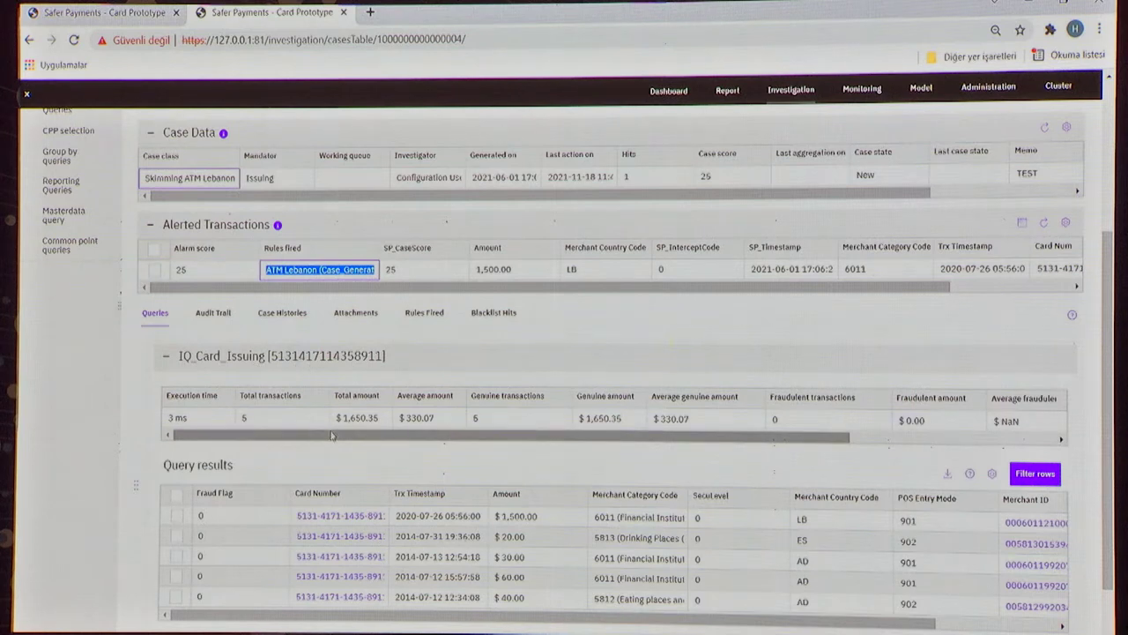
pyautogui.moveTo(332, 436); pyautogui.dragTo(348, 436)
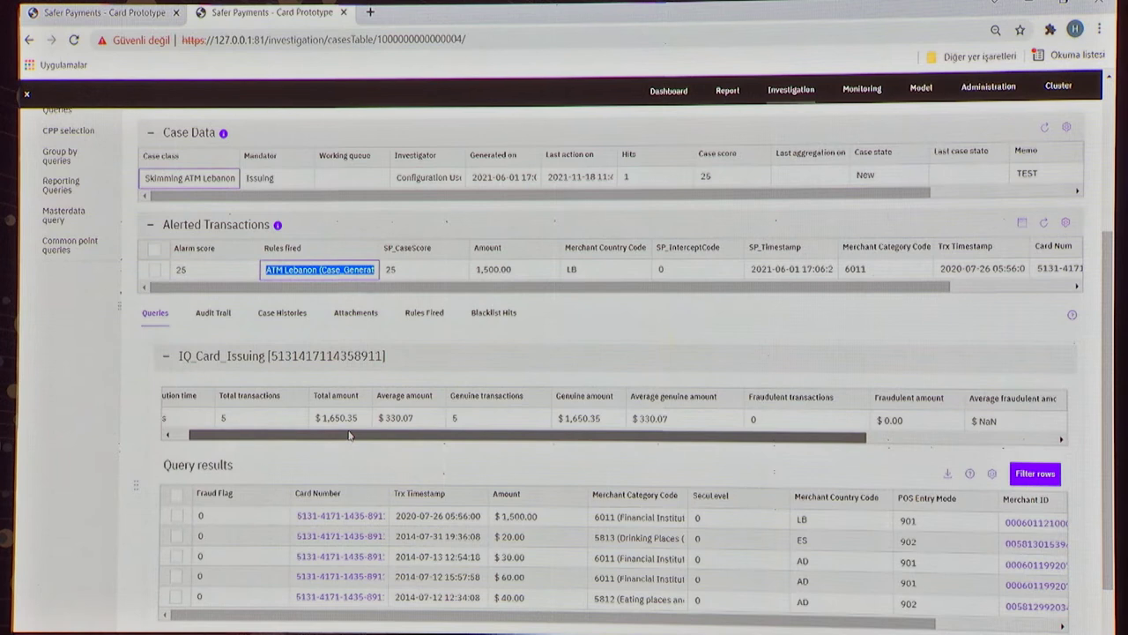
pyautogui.moveTo(349, 436); pyautogui.dragTo(617, 451)
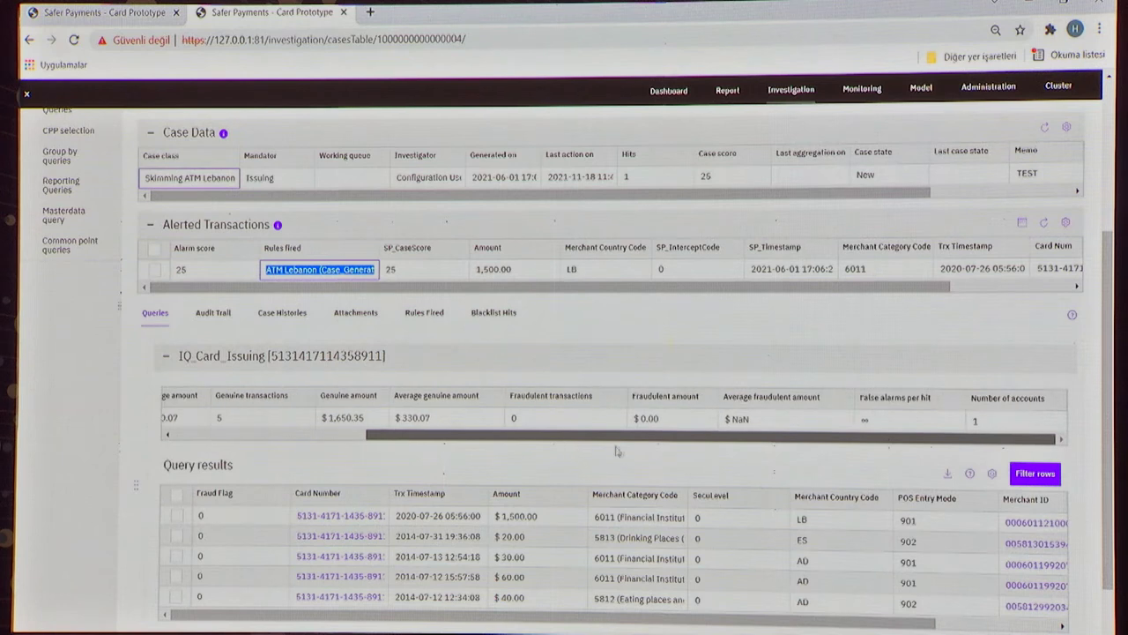
pyautogui.moveTo(501, 437); pyautogui.dragTo(304, 440)
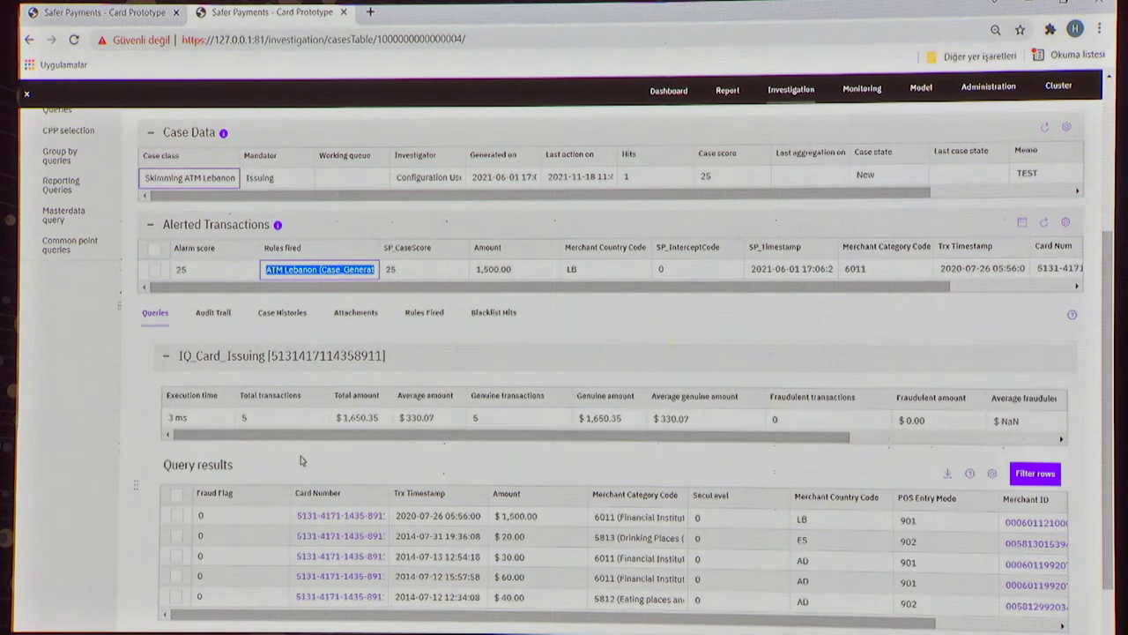
# Remove SecuLevel from the visible columns of the IQ_Card_Issuing query results
pyautogui.scroll(-2, 301, 460)
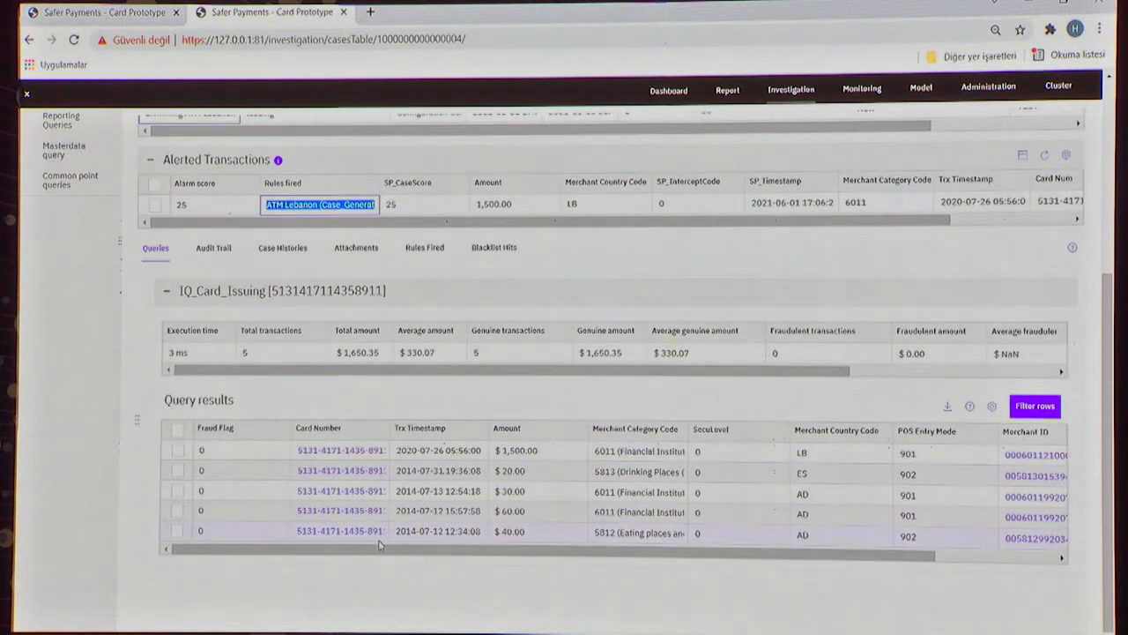
pyautogui.hscroll(1, 451, 556)
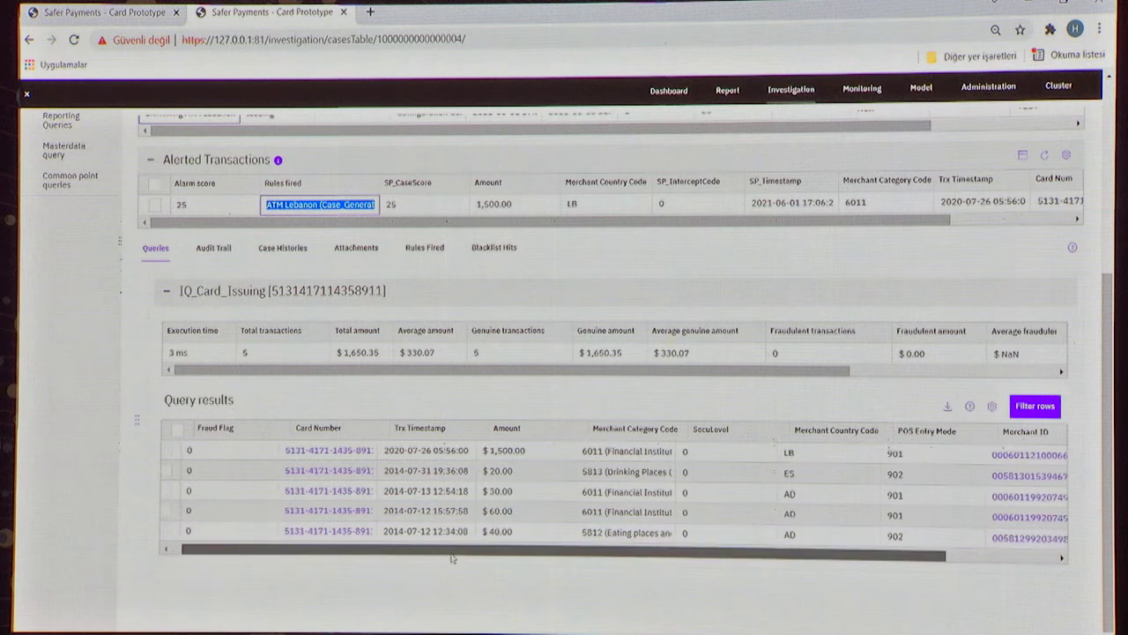
pyautogui.hscroll(3, 451, 555)
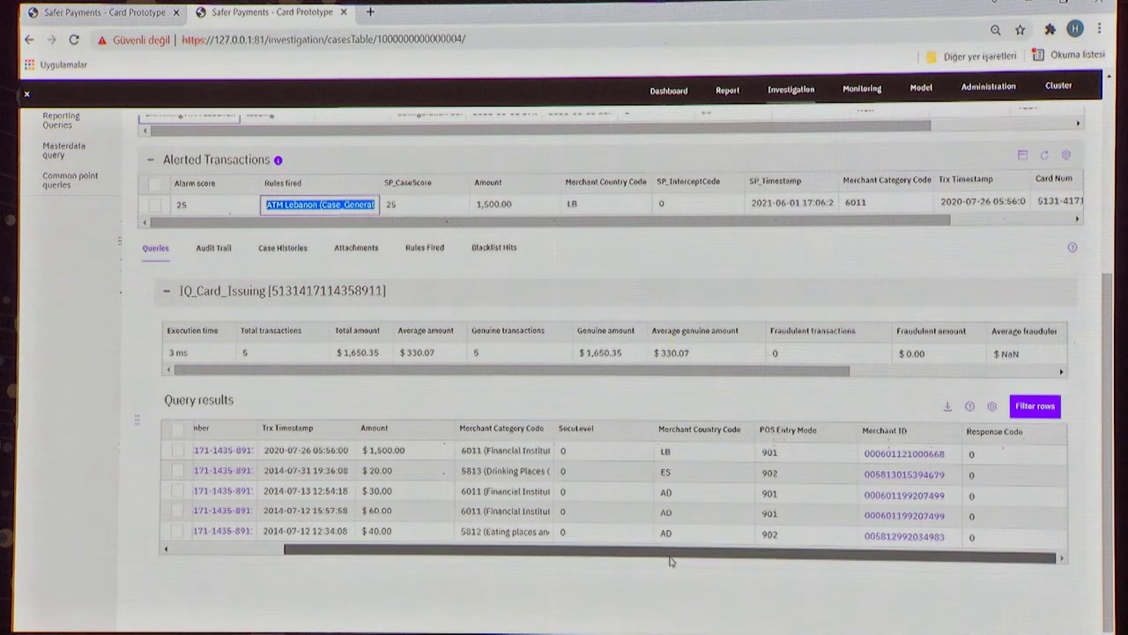
pyautogui.click(993, 407)
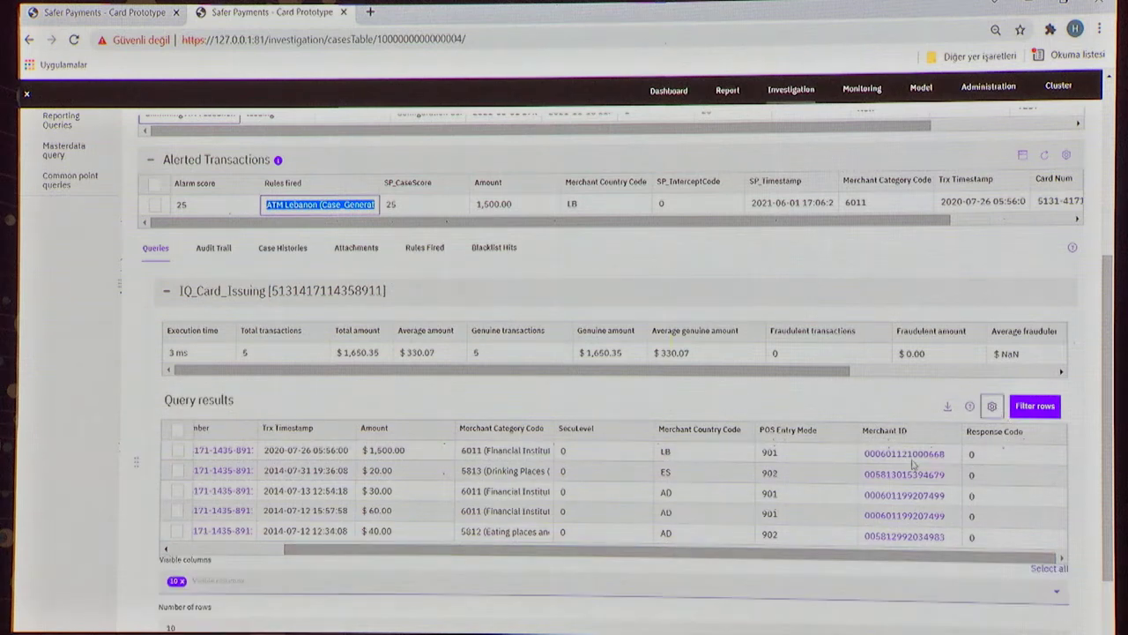
pyautogui.click(481, 584)
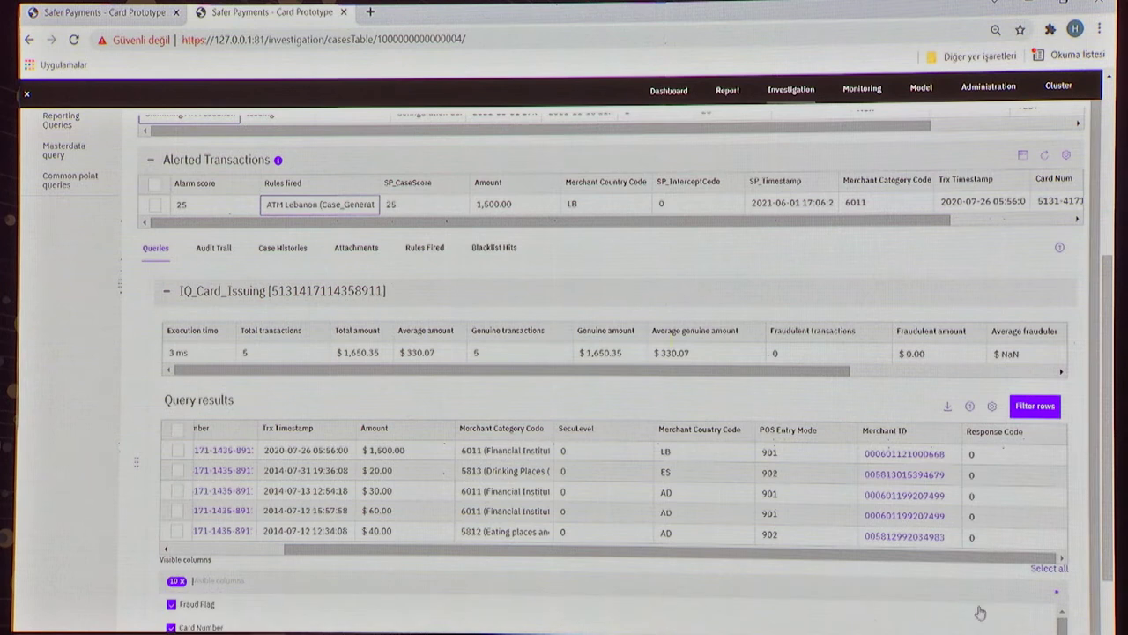
pyautogui.scroll(-1, 777, 580)
pyautogui.scroll(-1, 777, 580)
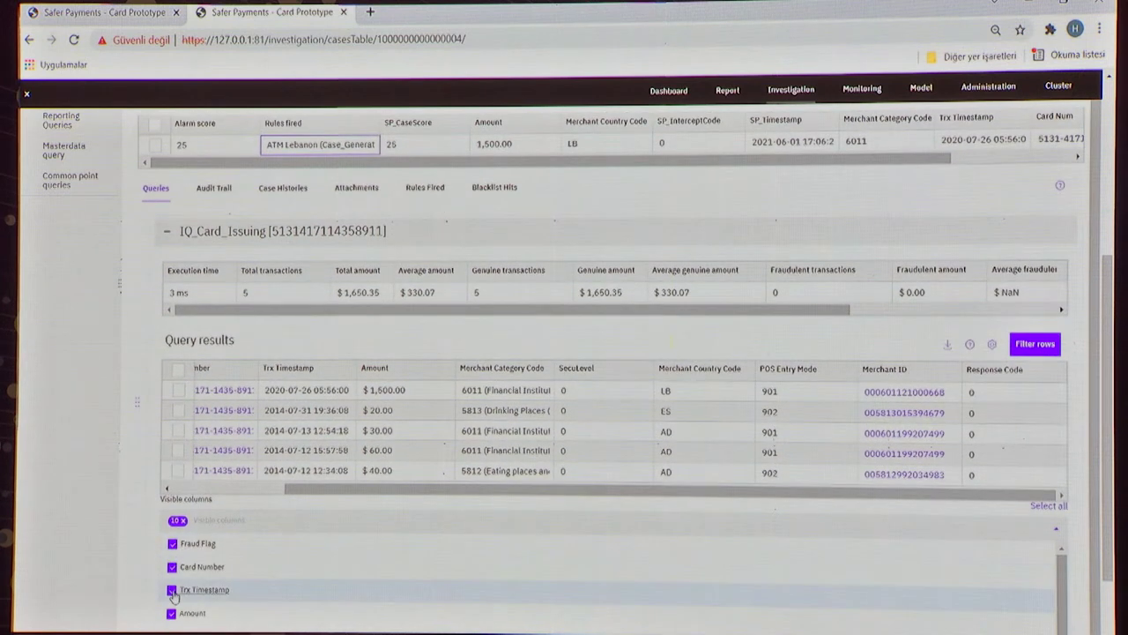
pyautogui.scroll(-3, 174, 597)
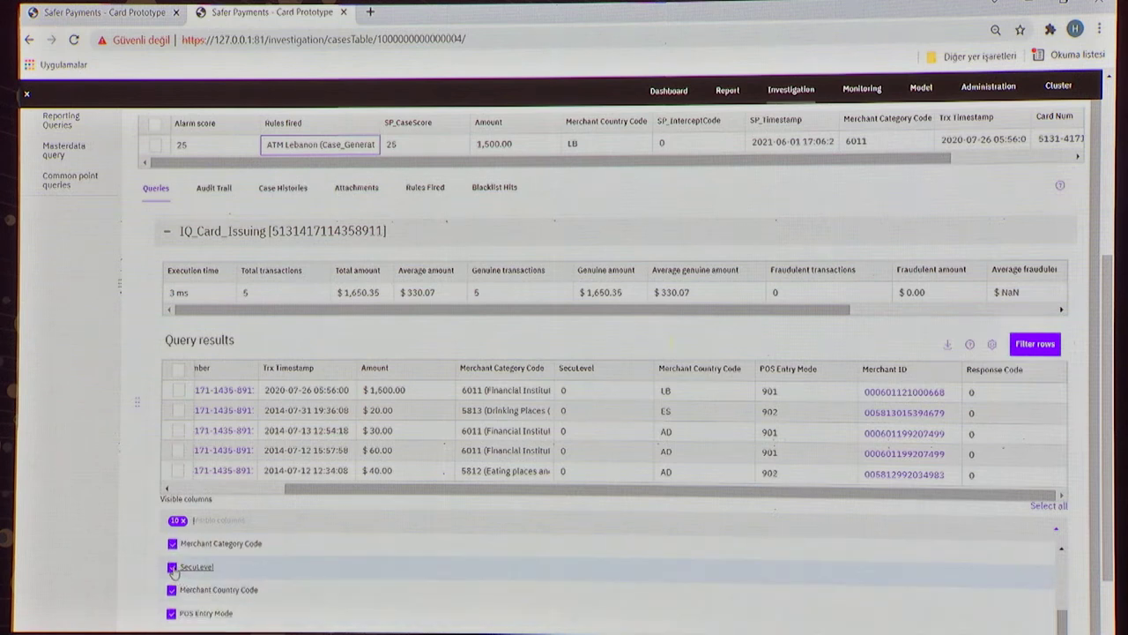
pyautogui.click(172, 566)
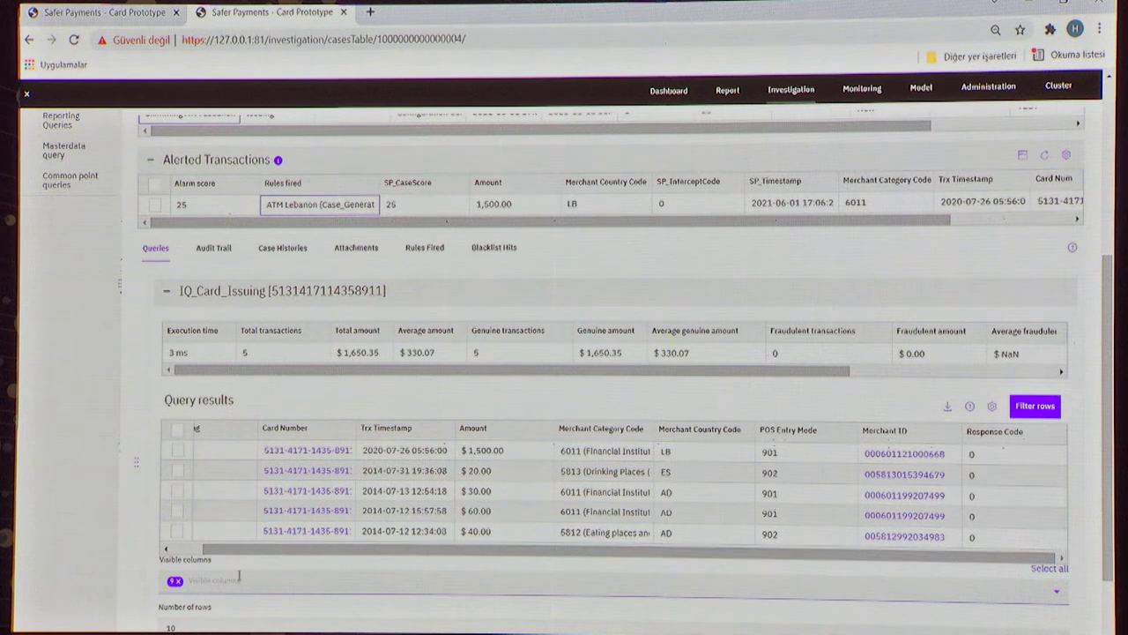
# Open the HL_Merchant_Issuing query for the merchant of the $20.00 ES transaction and examine its summary and transactions
pyautogui.scroll(-1, 541, 589)
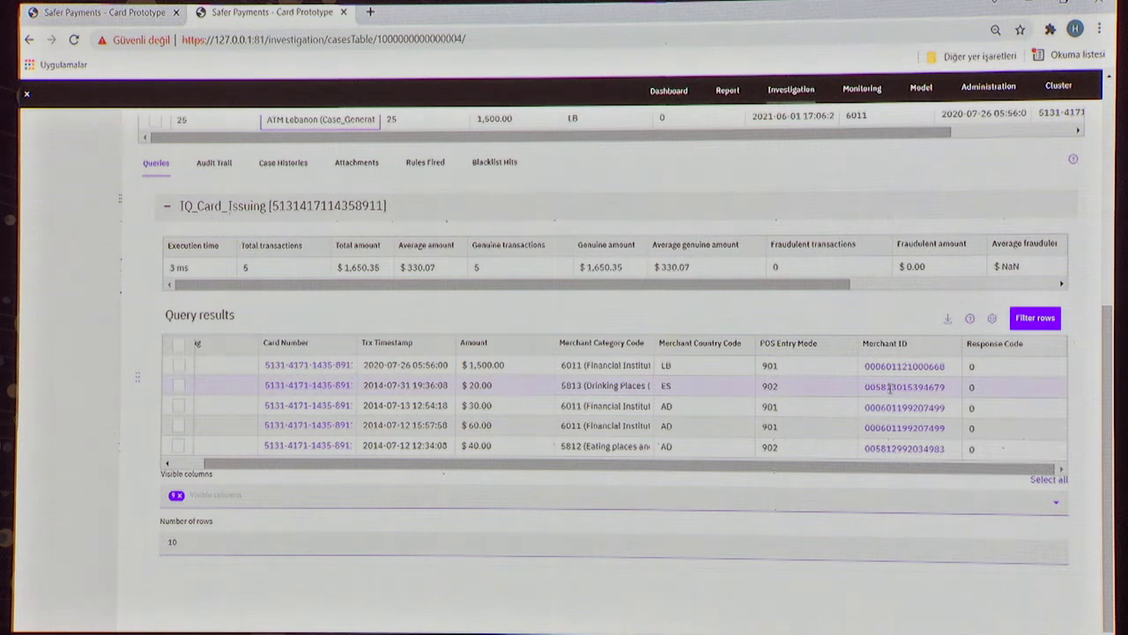
pyautogui.click(889, 388)
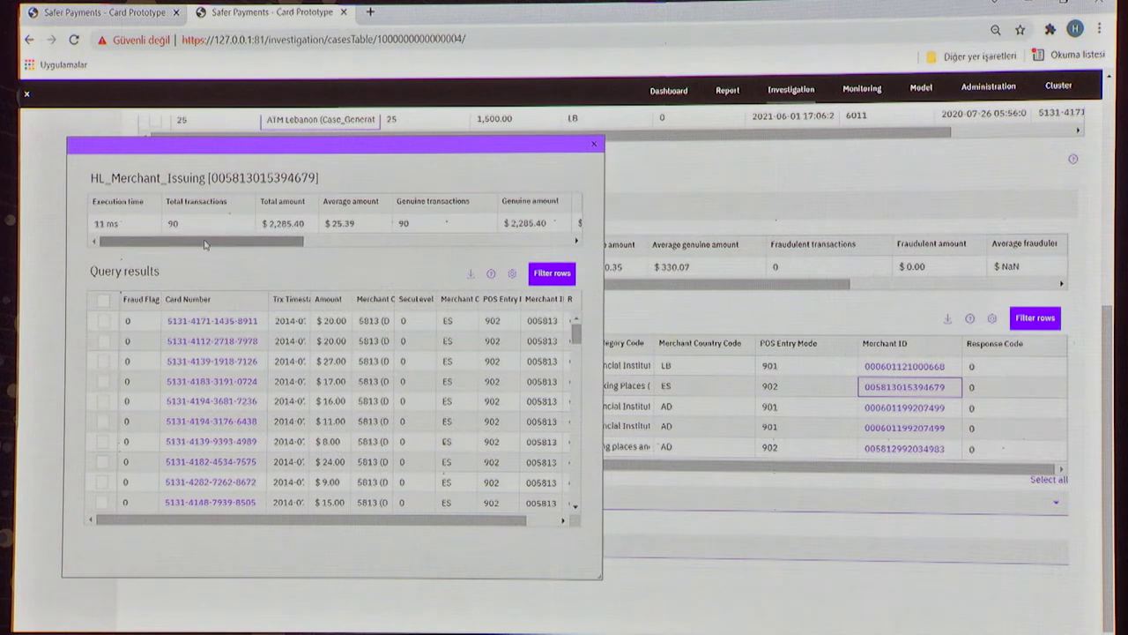
pyautogui.moveTo(202, 244); pyautogui.dragTo(226, 251)
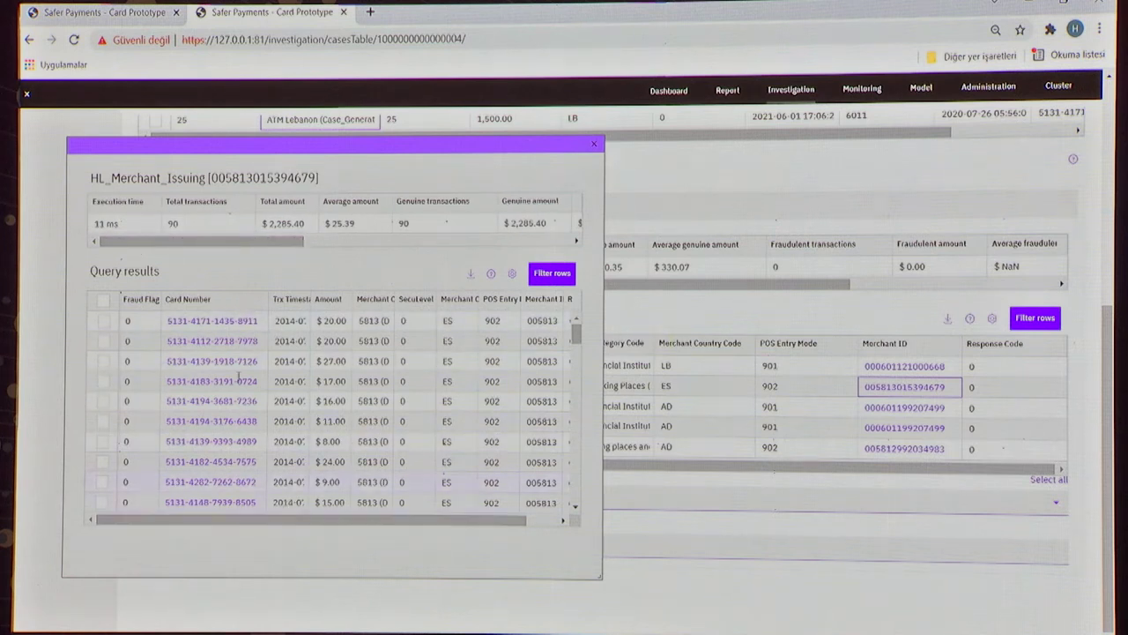
pyautogui.moveTo(272, 522); pyautogui.dragTo(428, 535)
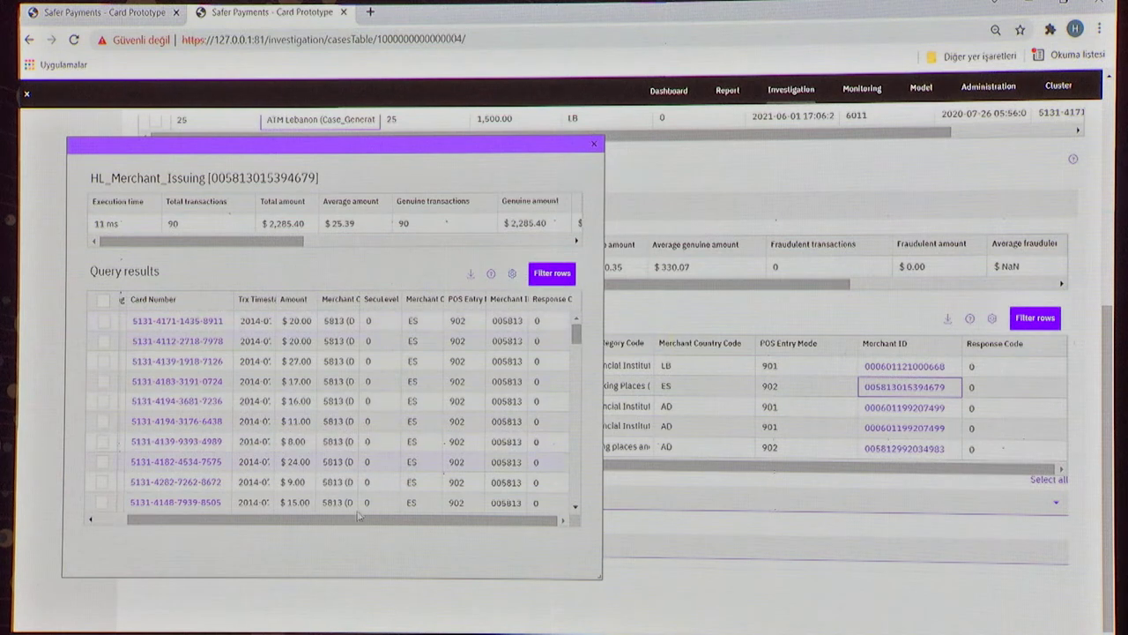
# Examine the HL_Card_Issuing transactions of the card with the $11.00 payment and close both query windows
pyautogui.click(194, 423)
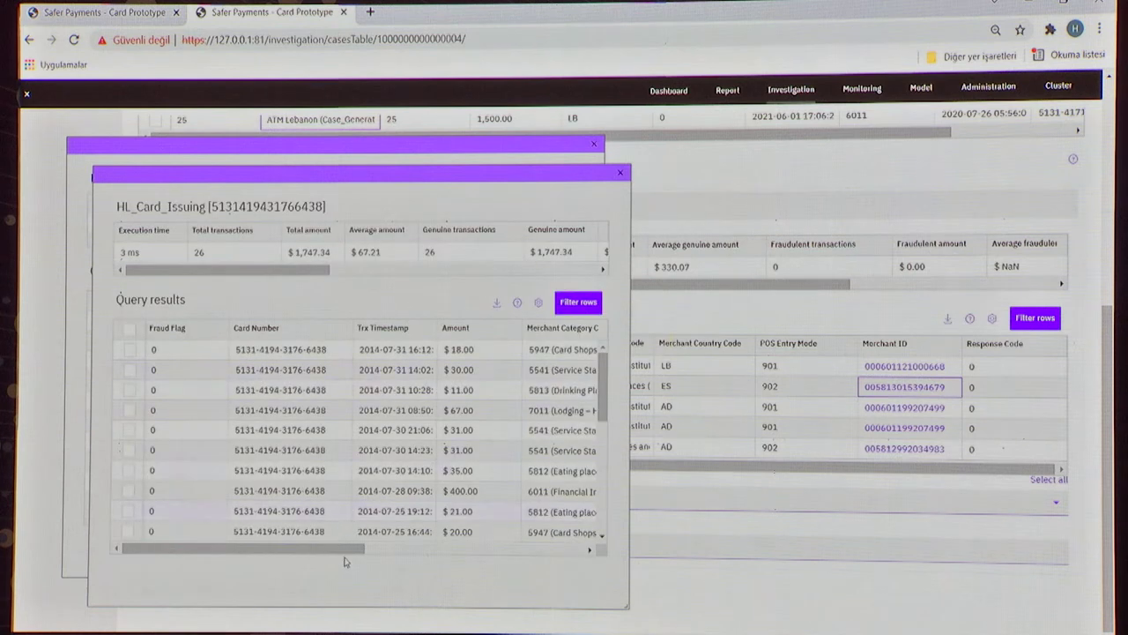
pyautogui.moveTo(343, 552); pyautogui.dragTo(599, 554)
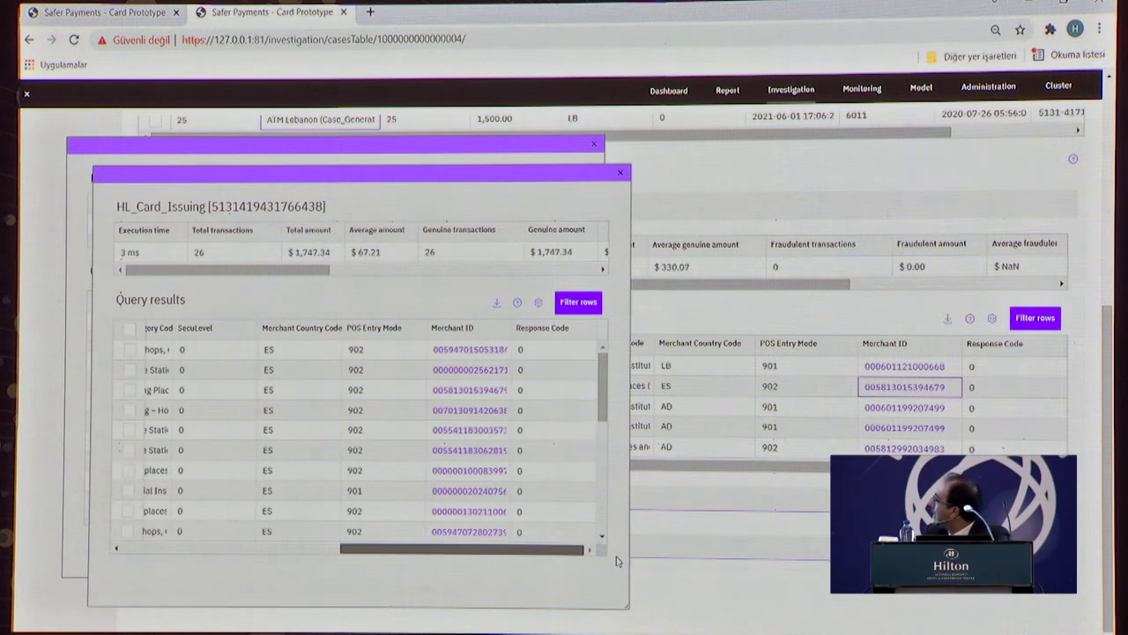
pyautogui.moveTo(528, 559); pyautogui.dragTo(278, 567)
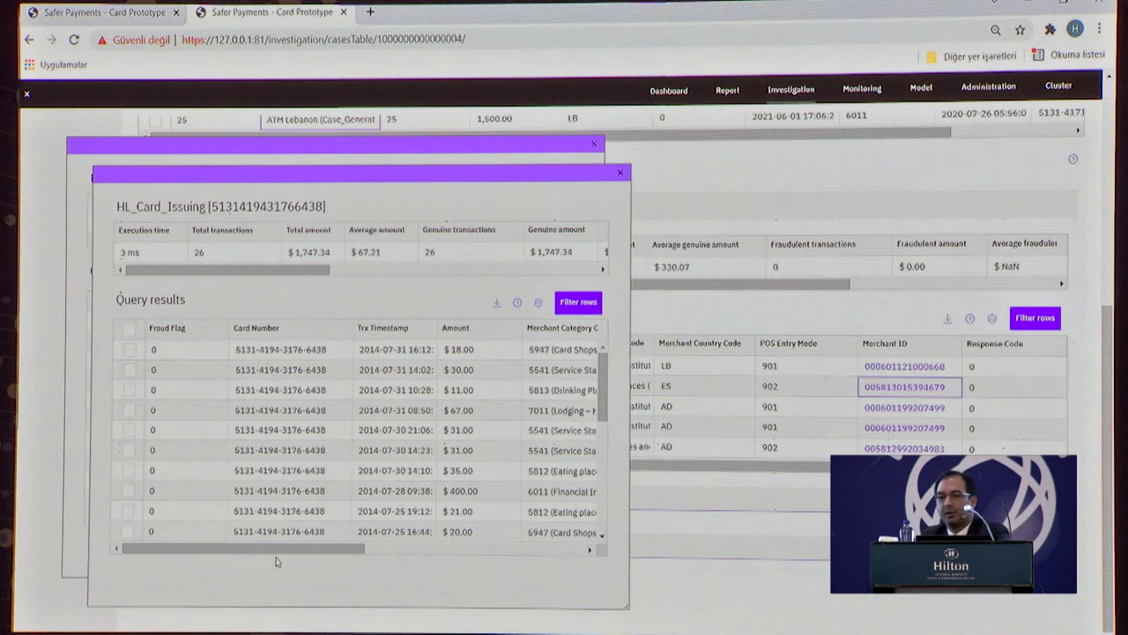
pyautogui.click(605, 176)
pyautogui.click(594, 145)
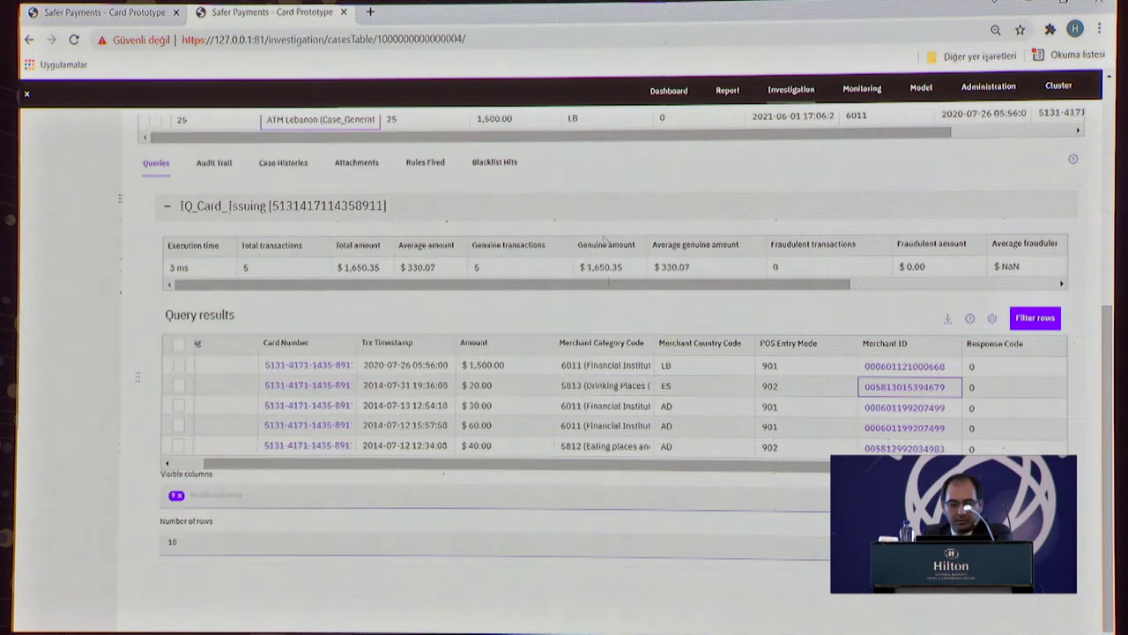
# Go to the model area and open the Optimize Rules challenger, revision 47, of the Issuing mandator
pyautogui.scroll(5, 438, 569)
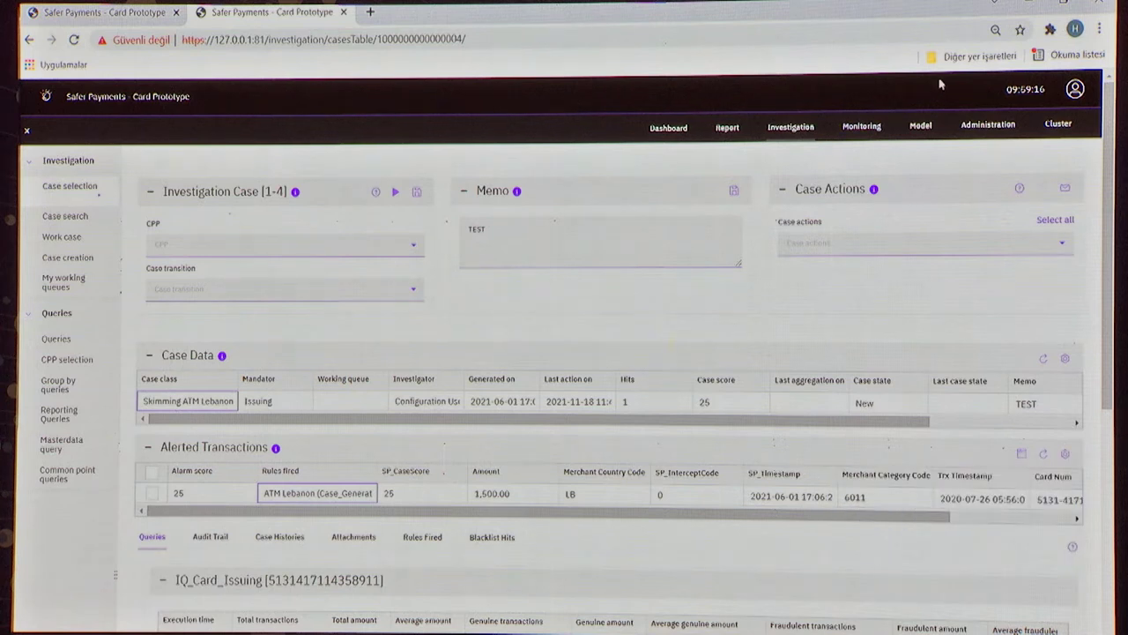
pyautogui.click(921, 128)
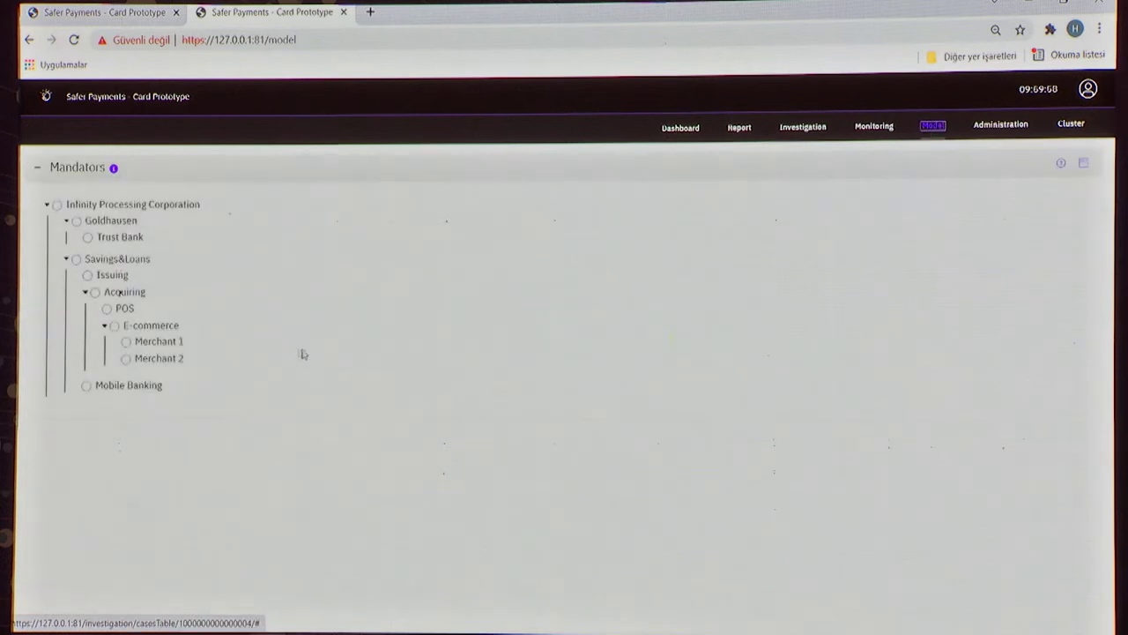
pyautogui.click(118, 279)
pyautogui.scroll(-1, 291, 520)
pyautogui.scroll(-1, 274, 520)
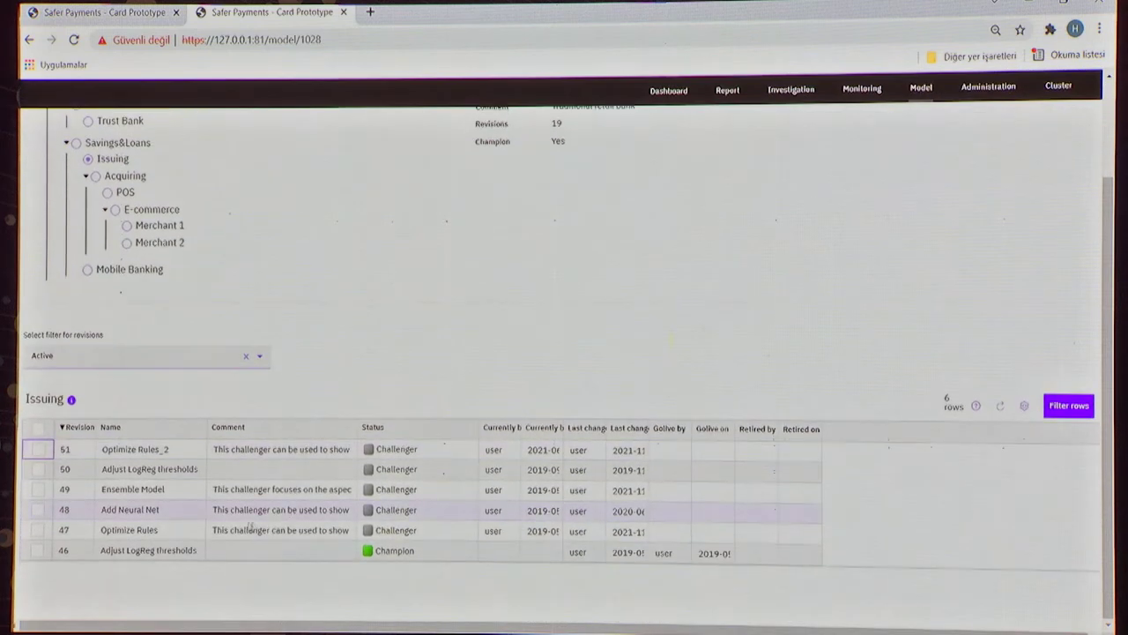
pyautogui.click(171, 529)
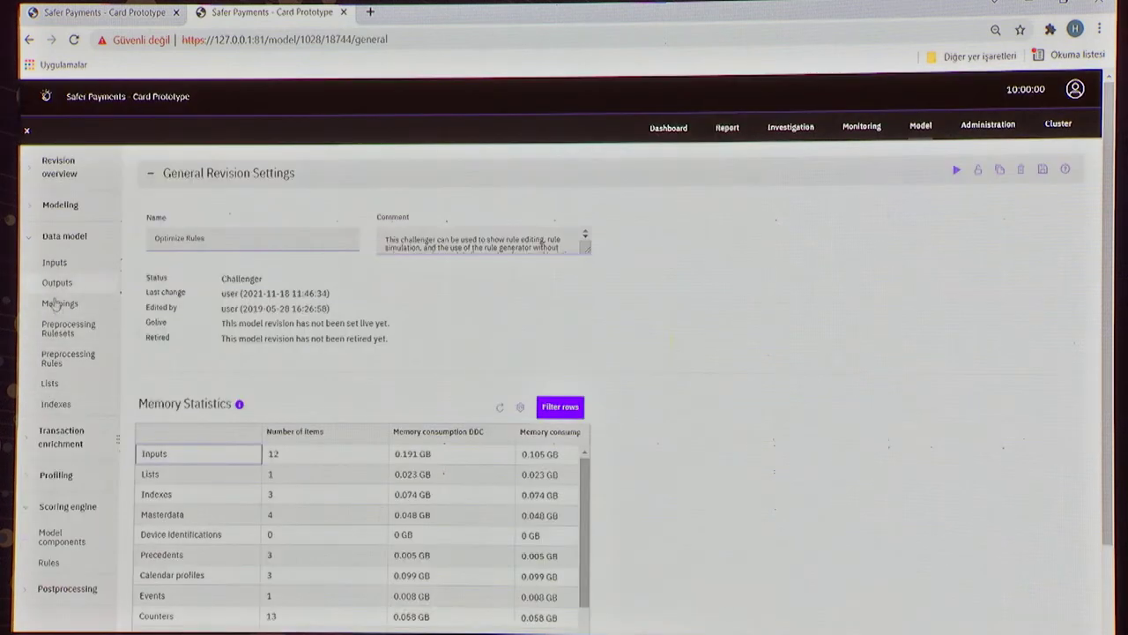
# Collapse the Data model section and expand Modeling to examine the modeling functions of the revision
pyautogui.scroll(-2, 77, 510)
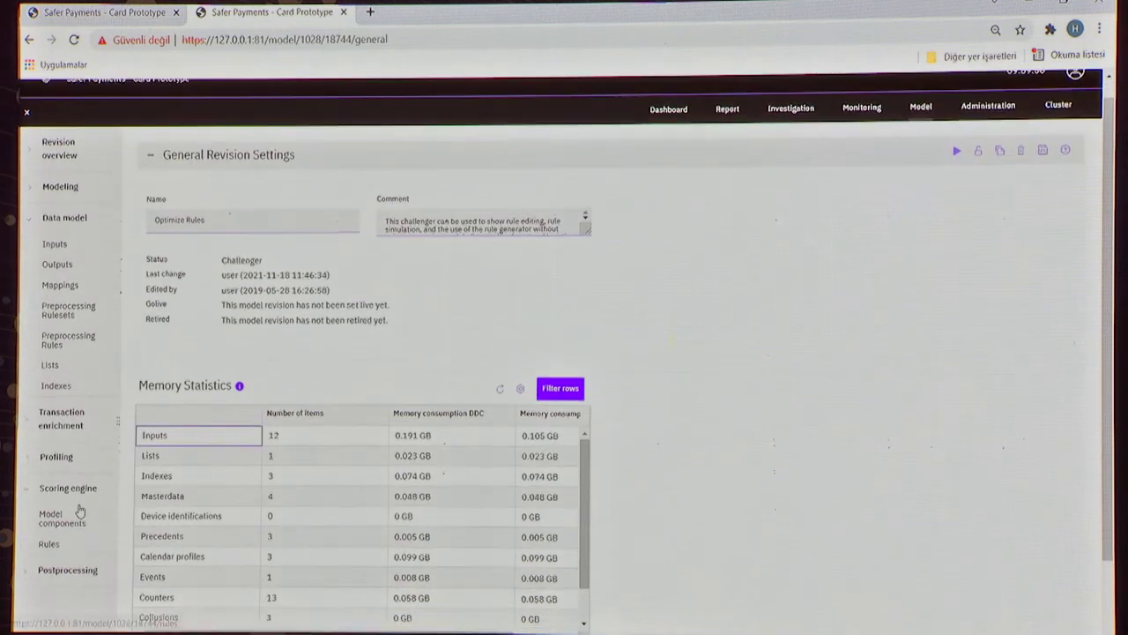
pyautogui.scroll(2, 77, 443)
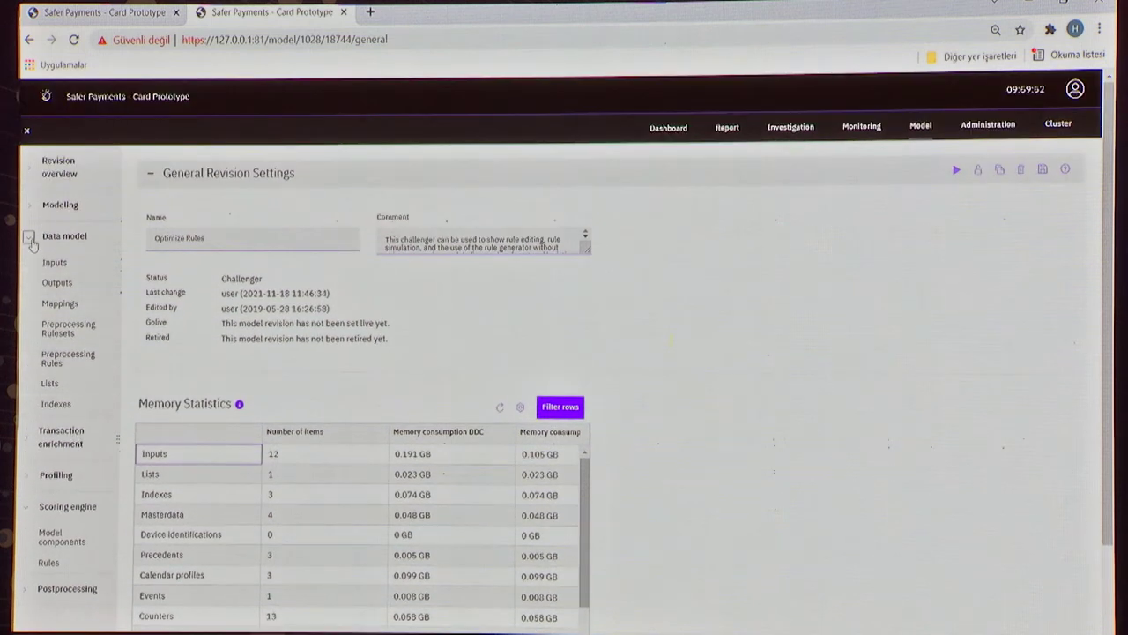
pyautogui.click(28, 236)
pyautogui.click(28, 206)
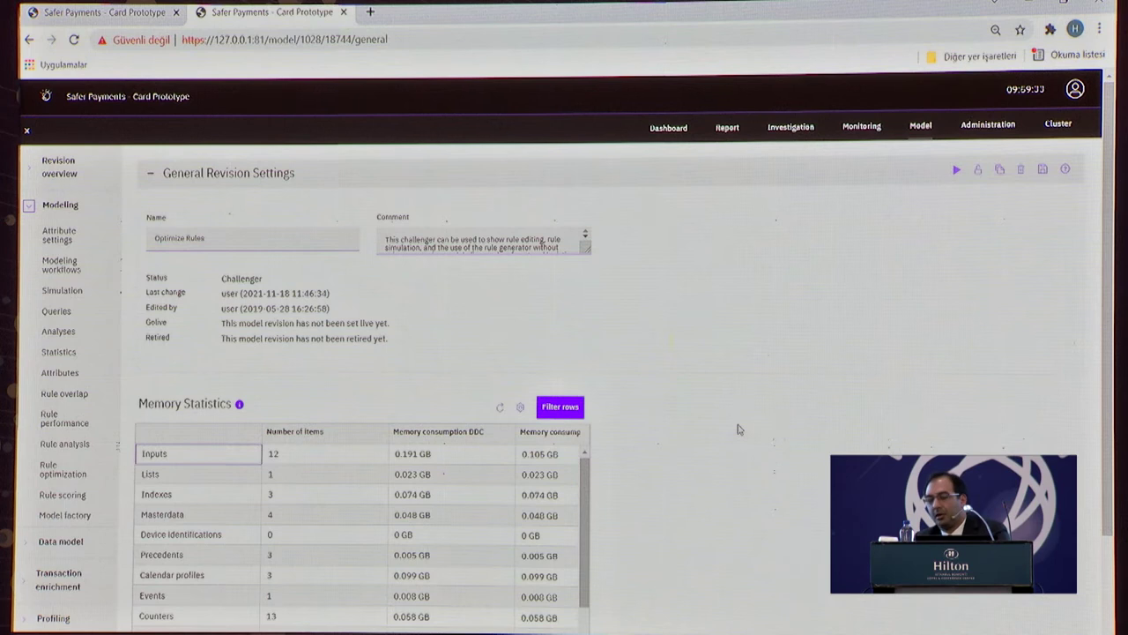
# Return to the model revisions list, reopen the Optimize Rules challenger, revision 47, and view its simulation settings
pyautogui.click(922, 127)
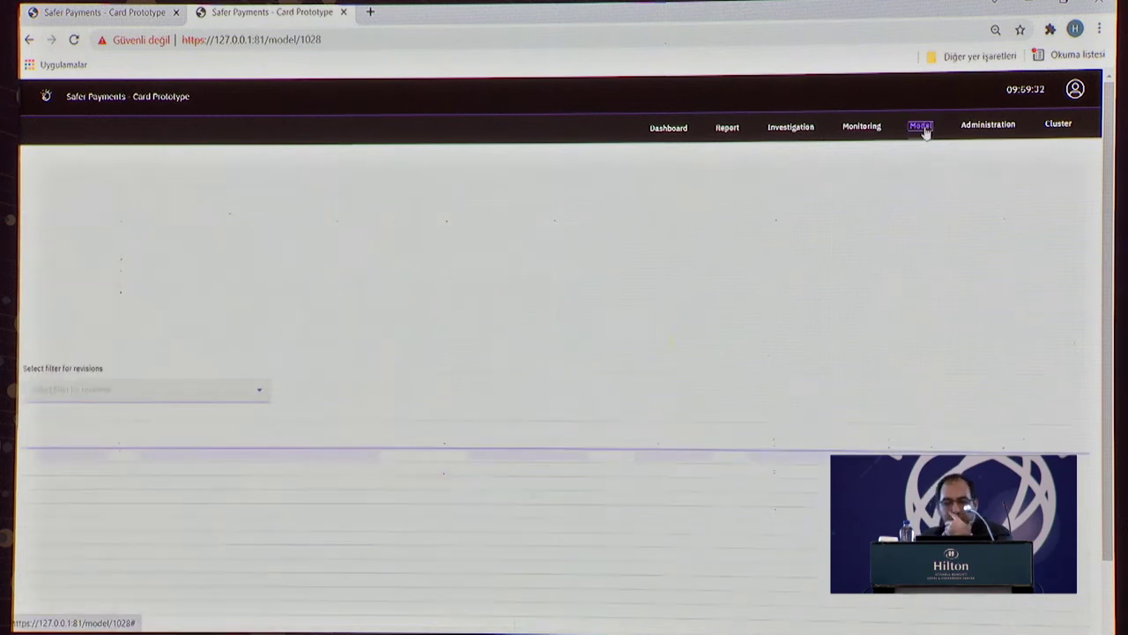
pyautogui.scroll(-2, 335, 314)
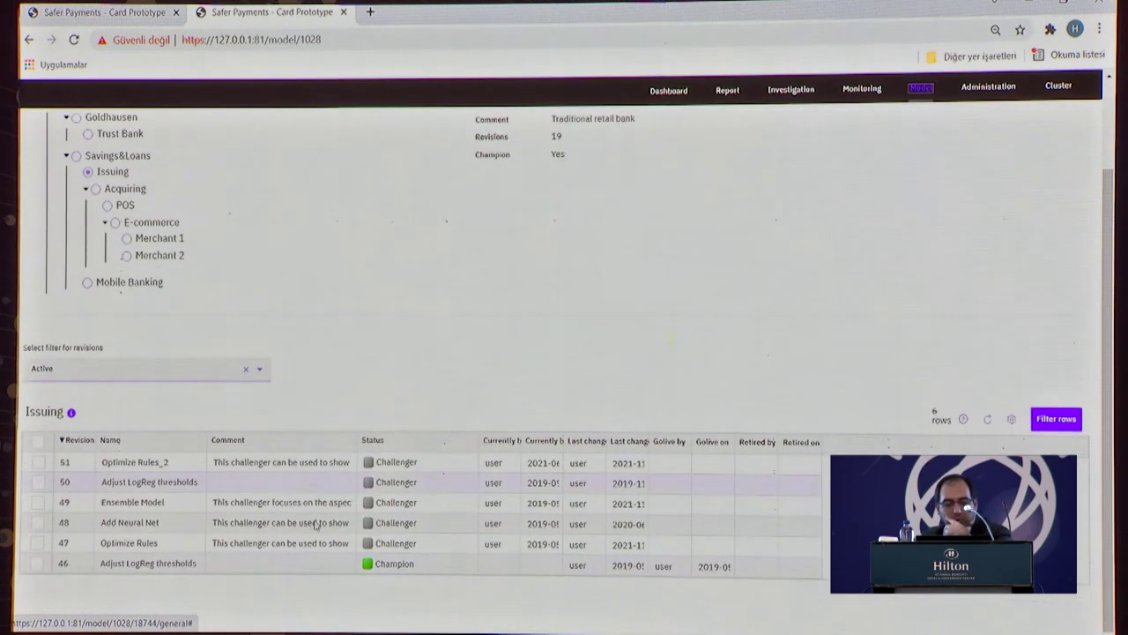
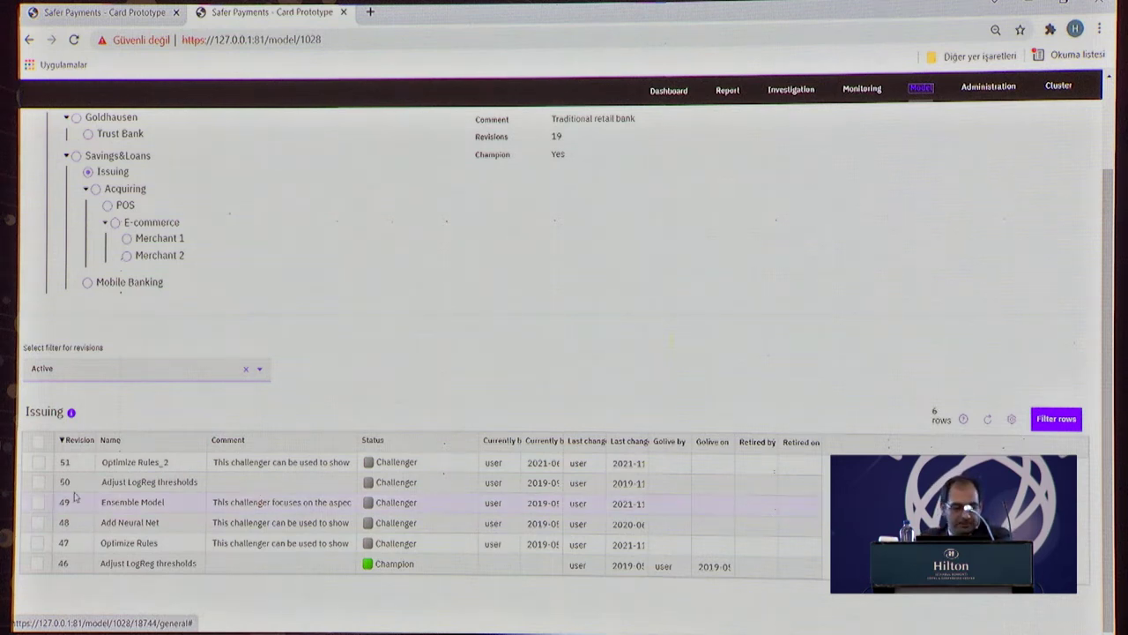
pyautogui.click(75, 545)
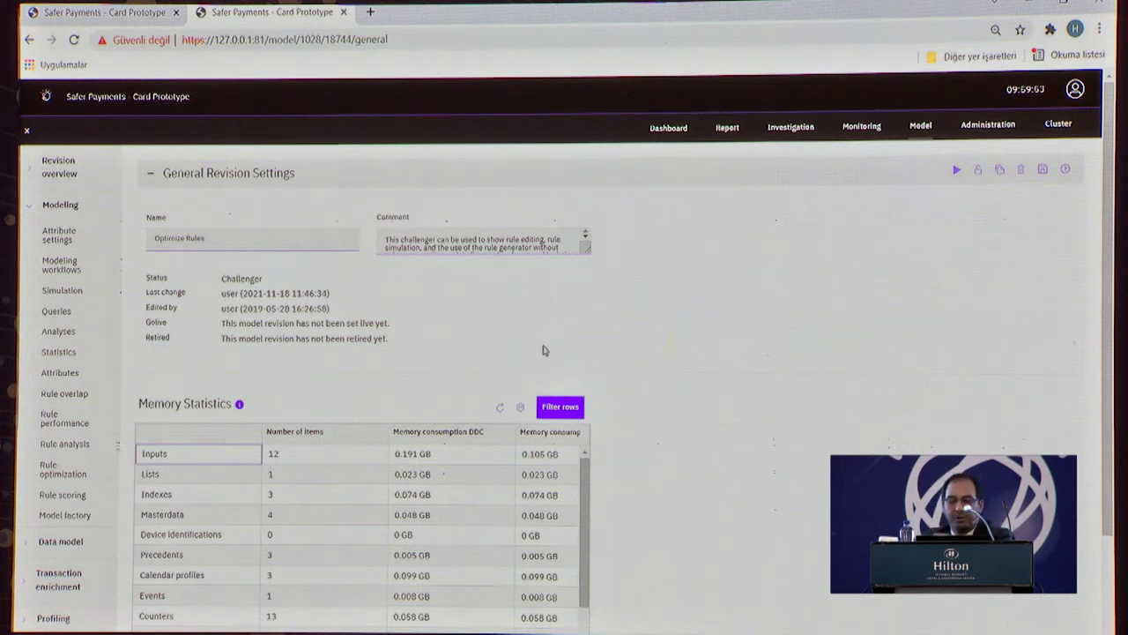
pyautogui.click(71, 294)
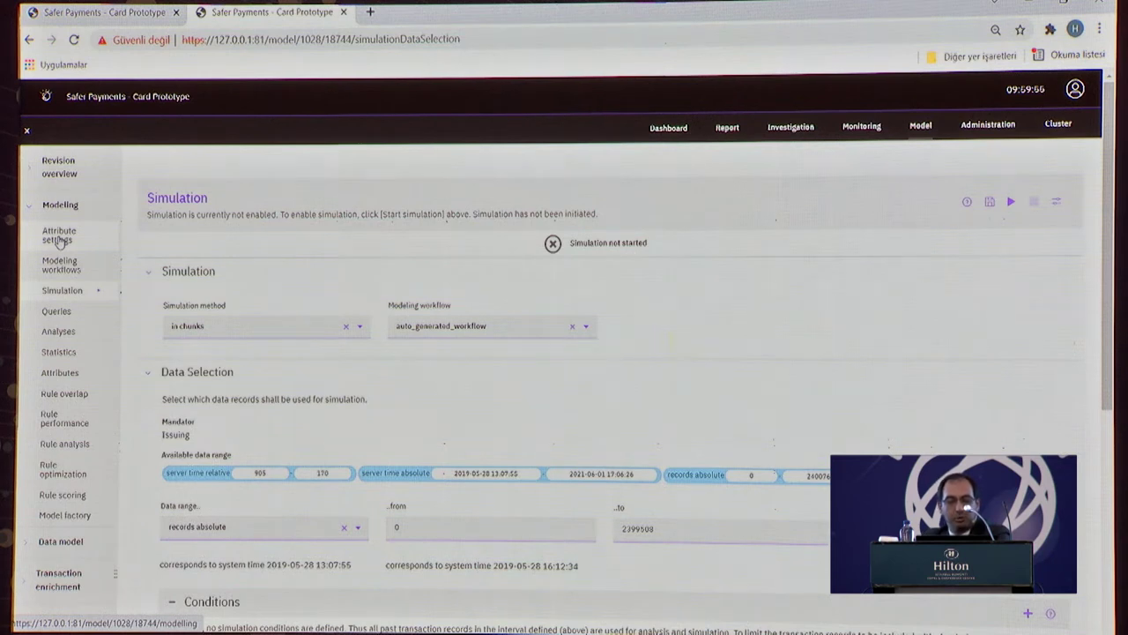
# In the attribute settings, enable the counters C_CNP_24H_FREQ and C_CNP_24H_AMT for simulation
pyautogui.click(58, 239)
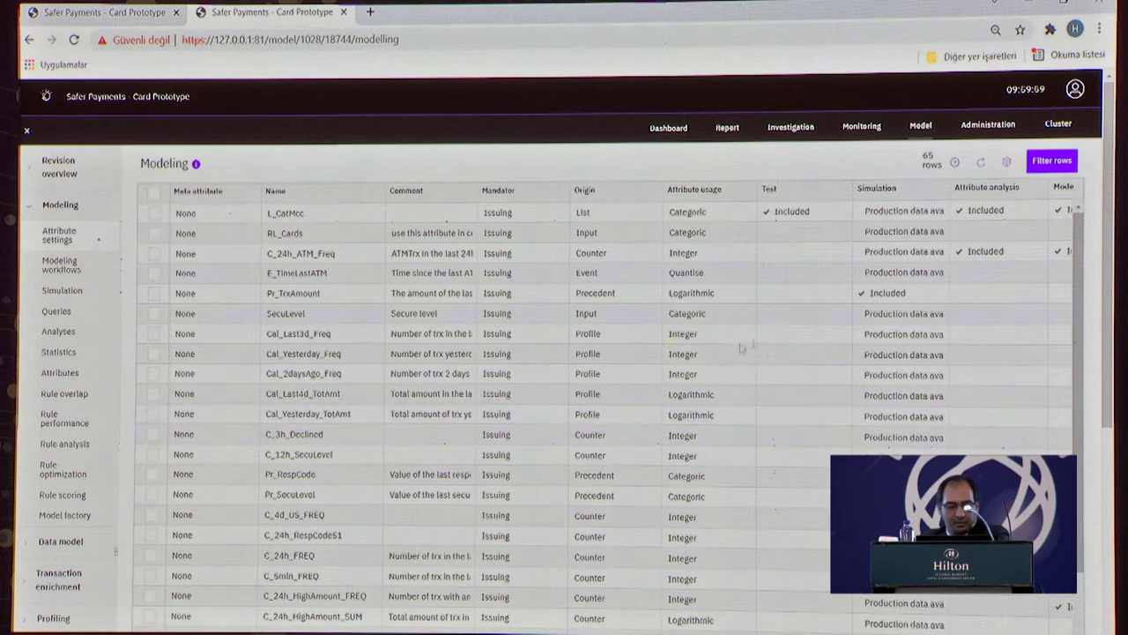
pyautogui.scroll(-1, 302, 450)
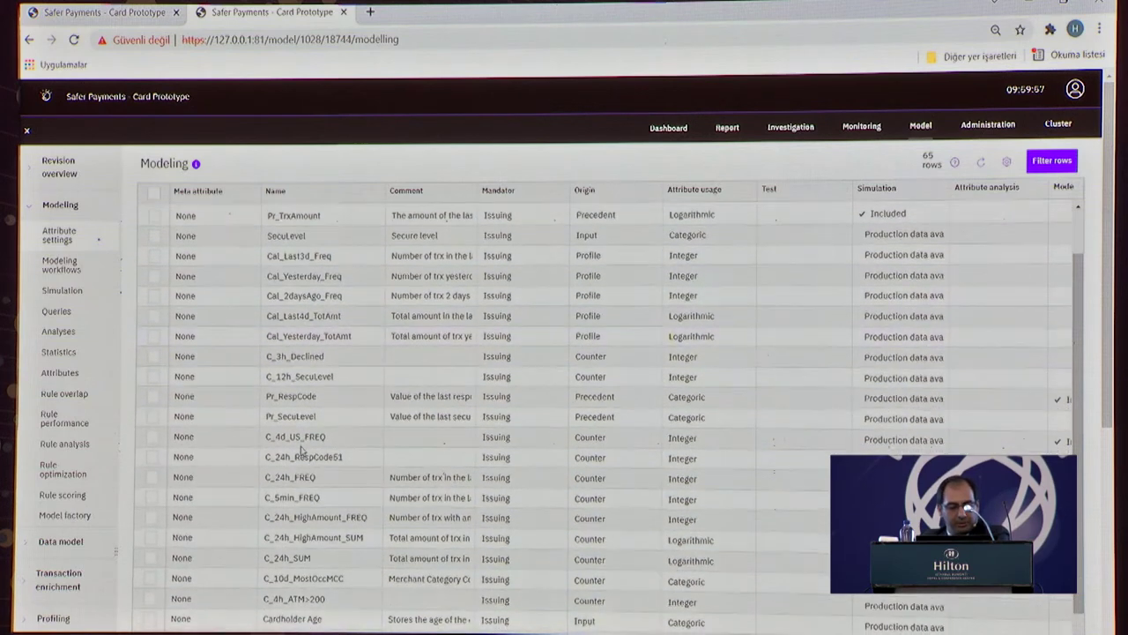
pyautogui.scroll(-3, 303, 451)
pyautogui.scroll(-1, 303, 459)
pyautogui.scroll(-2, 306, 476)
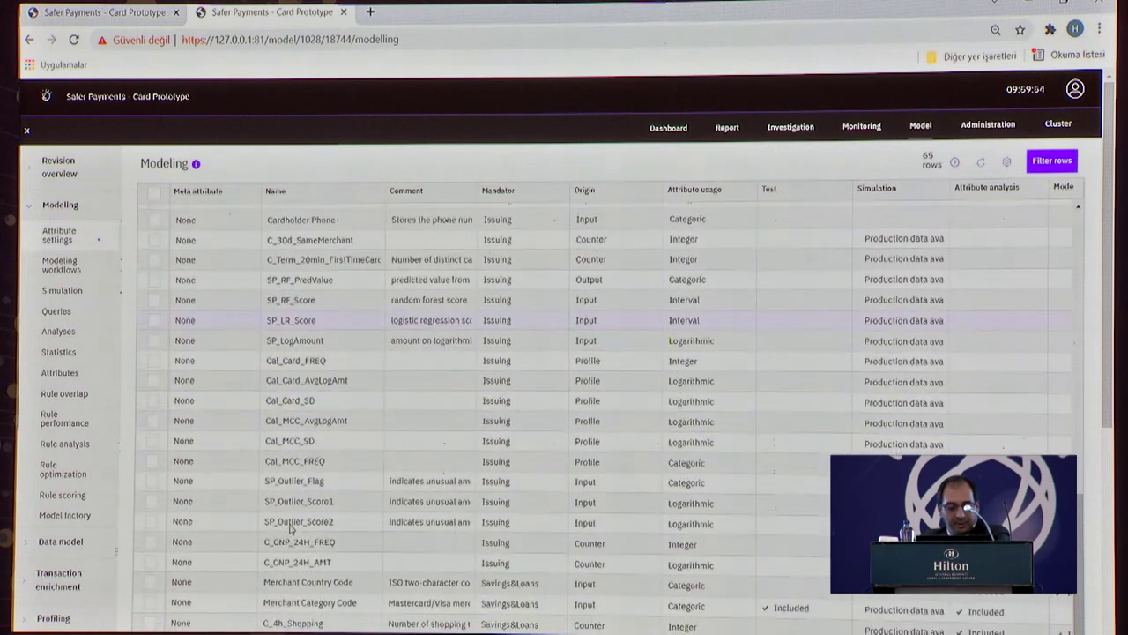
pyautogui.scroll(-1, 304, 522)
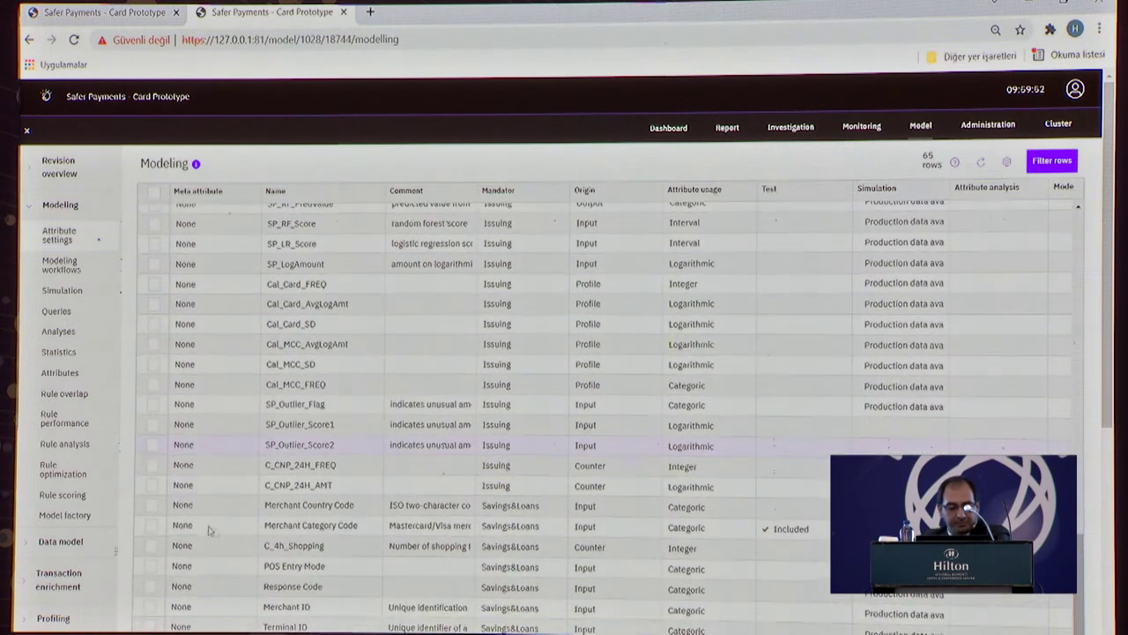
pyautogui.click(154, 472)
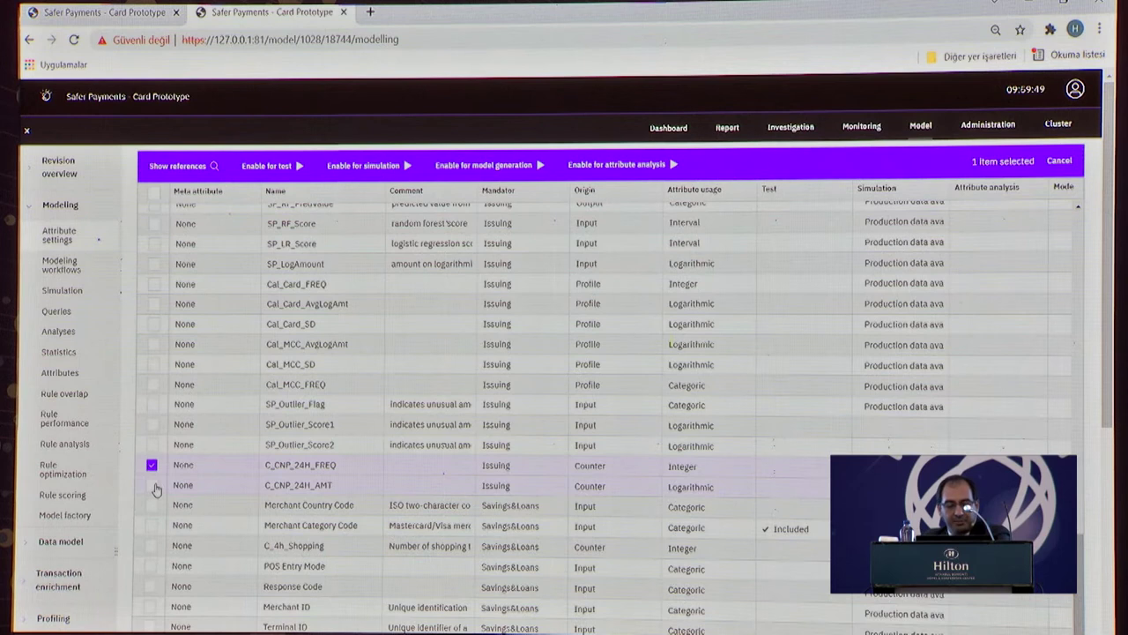
pyautogui.click(153, 485)
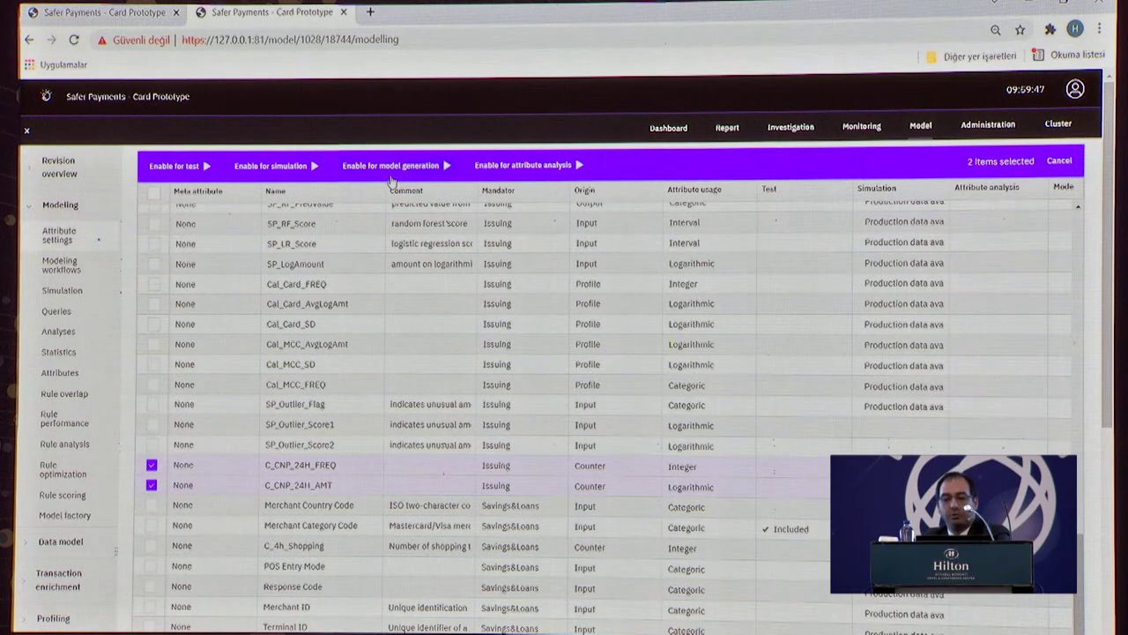
pyautogui.click(272, 167)
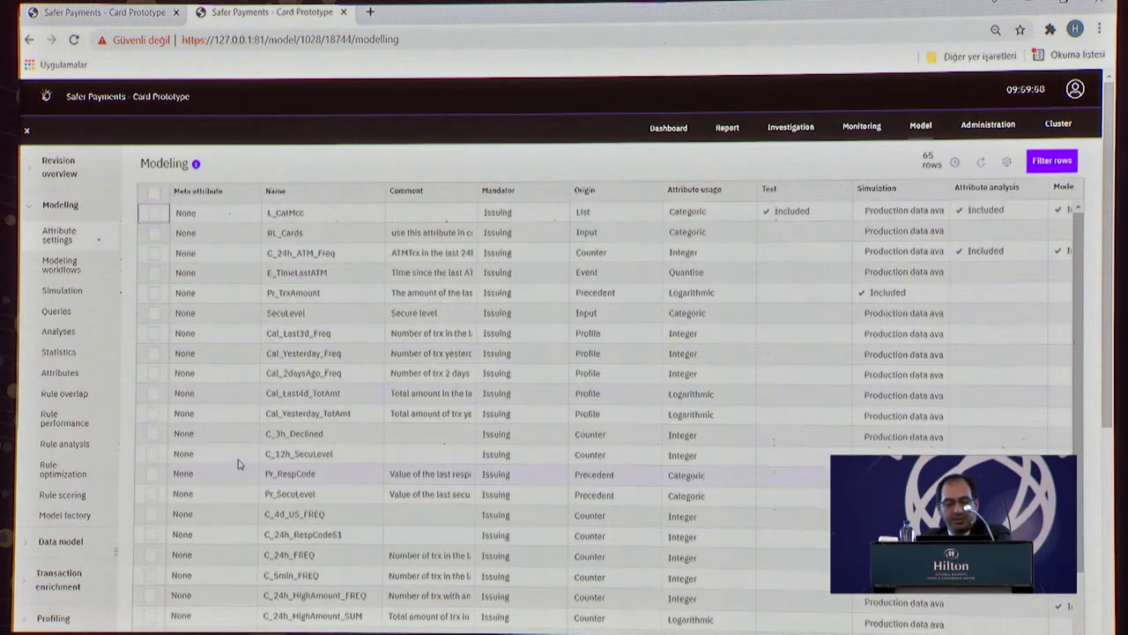
# Enable the counters C_CNP_24H_FREQ and C_CNP_24H_AMT for model generation as well
pyautogui.scroll(-10, 236, 464)
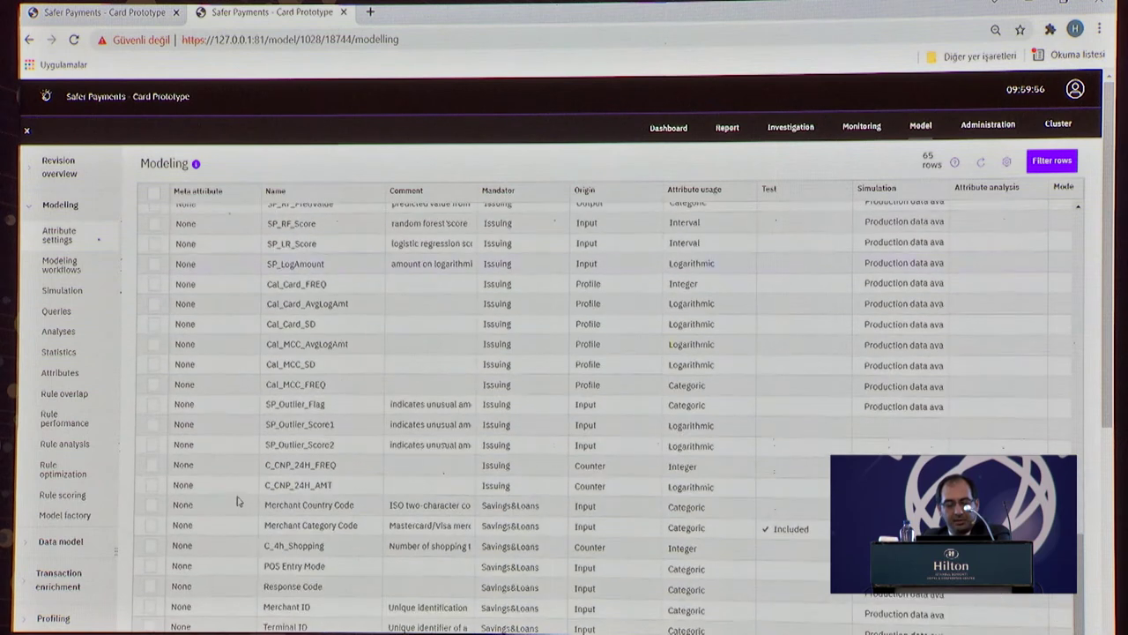
pyautogui.scroll(-1, 236, 501)
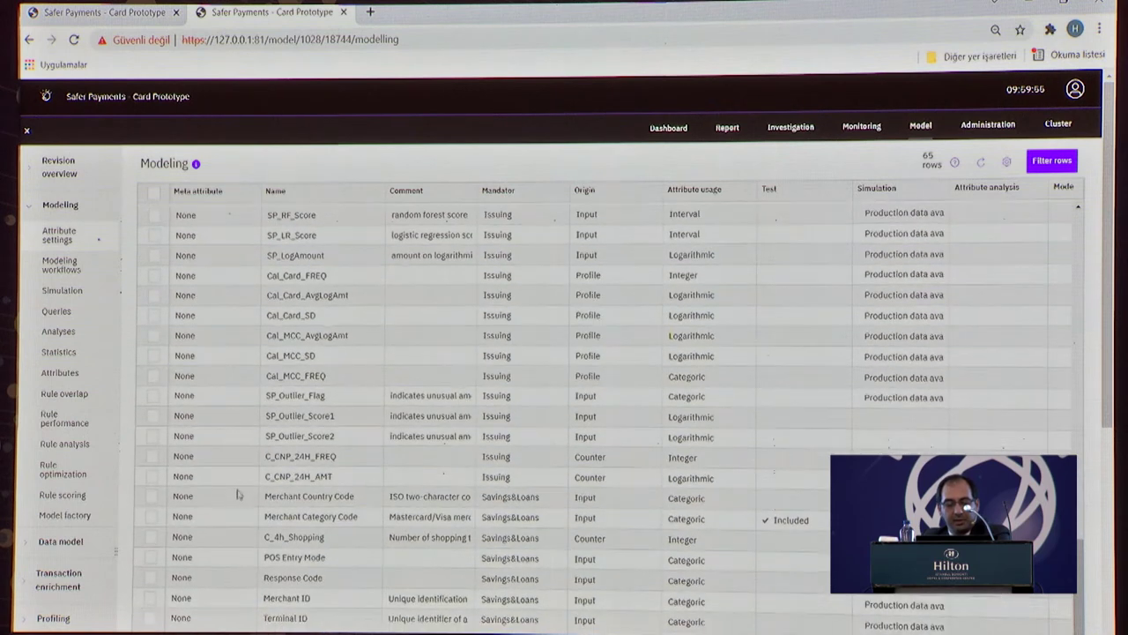
pyautogui.click(155, 457)
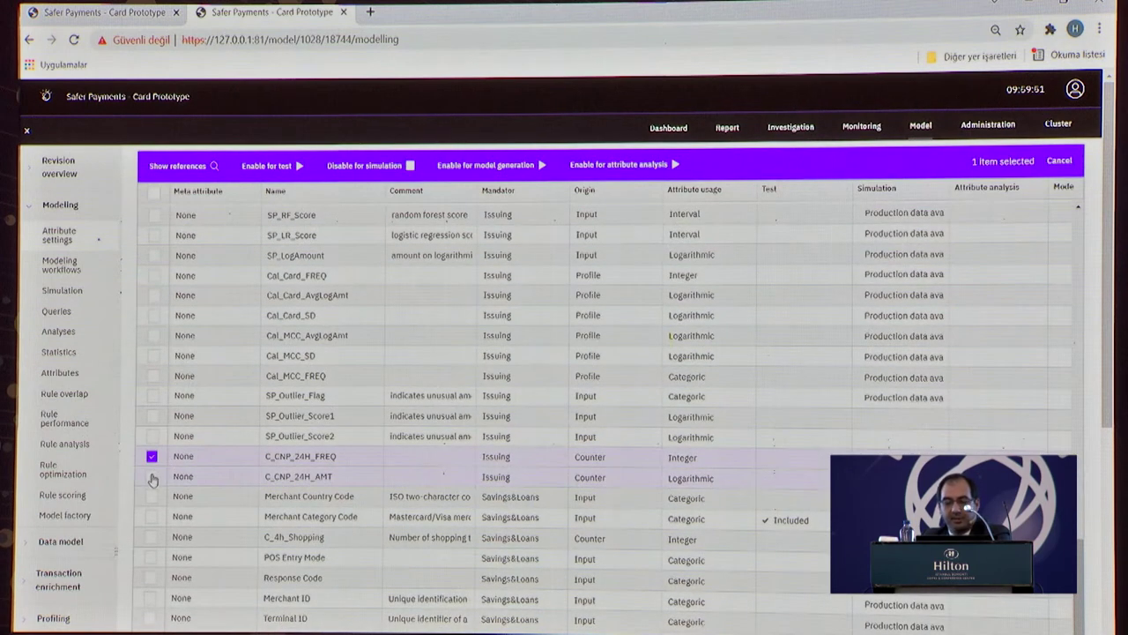
pyautogui.click(151, 477)
pyautogui.click(408, 171)
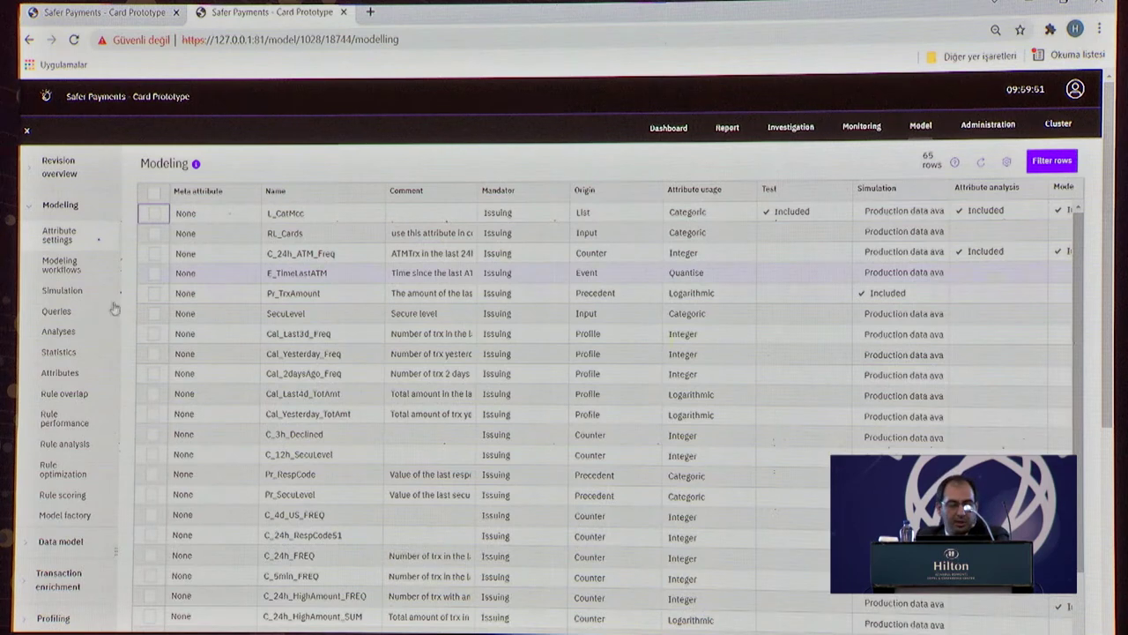
# Open the analysis named All, review its selected rulesets, and save the analysis
pyautogui.click(66, 331)
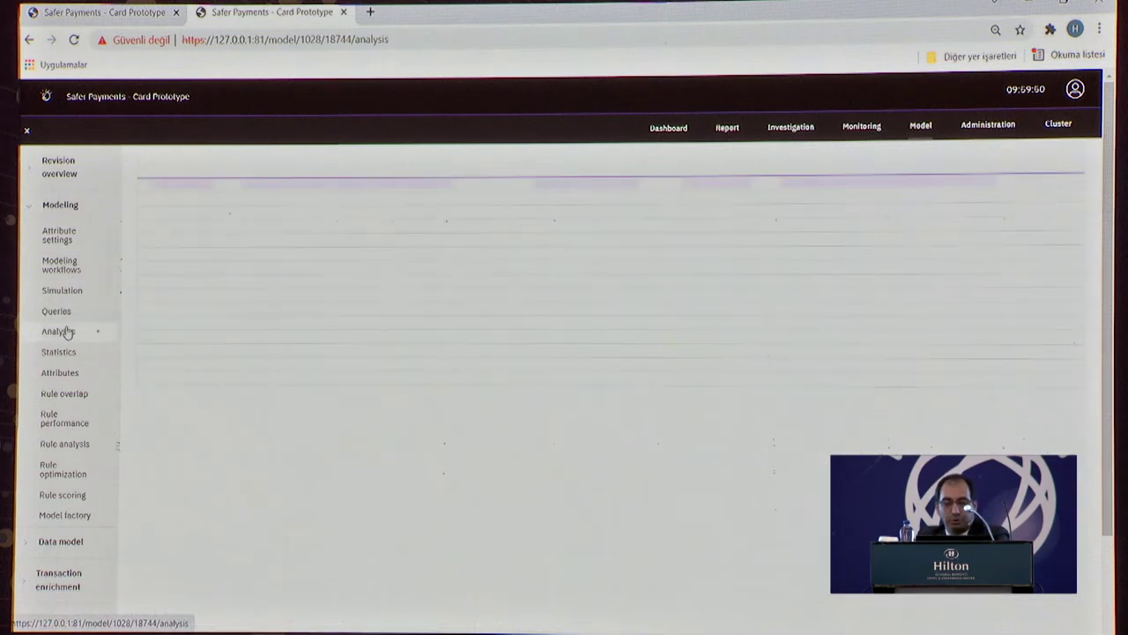
pyautogui.click(880, 207)
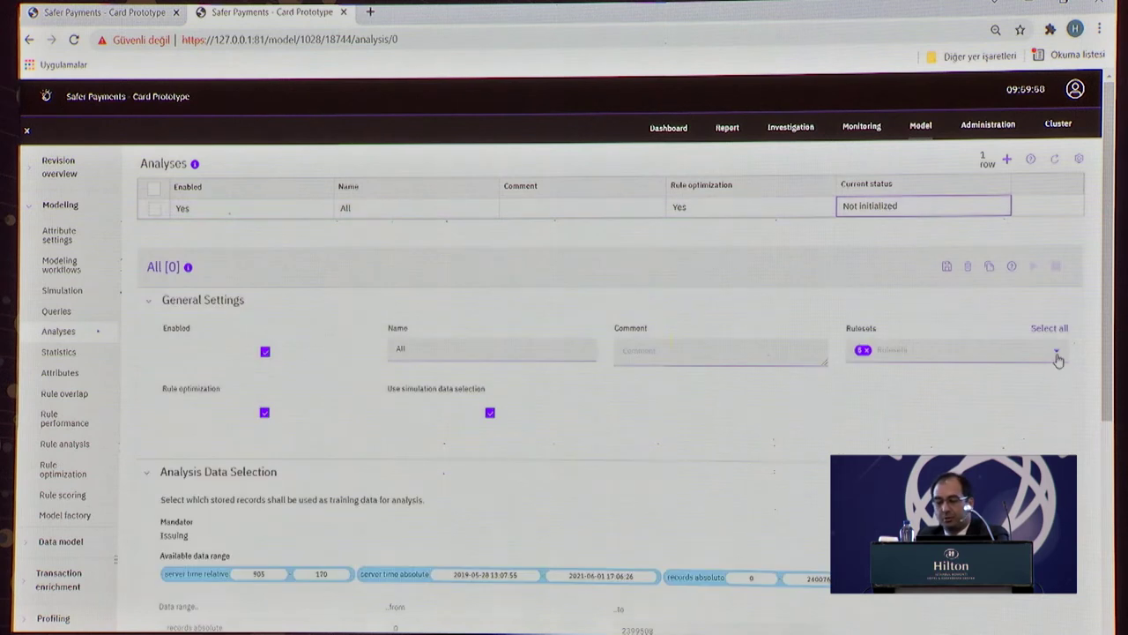
pyautogui.click(1058, 355)
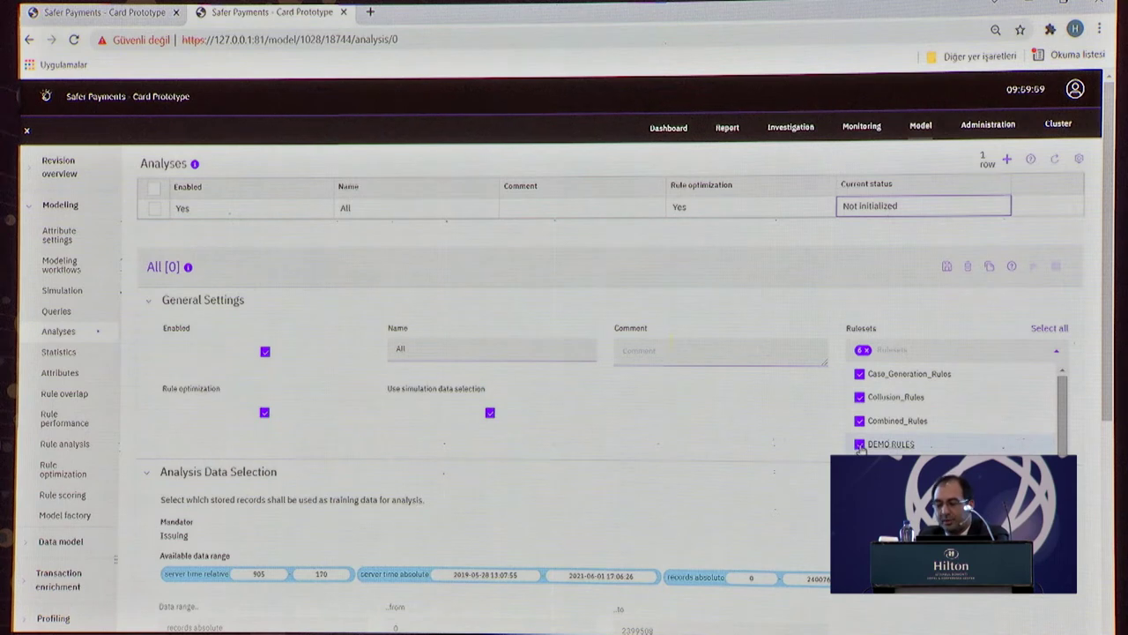
pyautogui.click(796, 436)
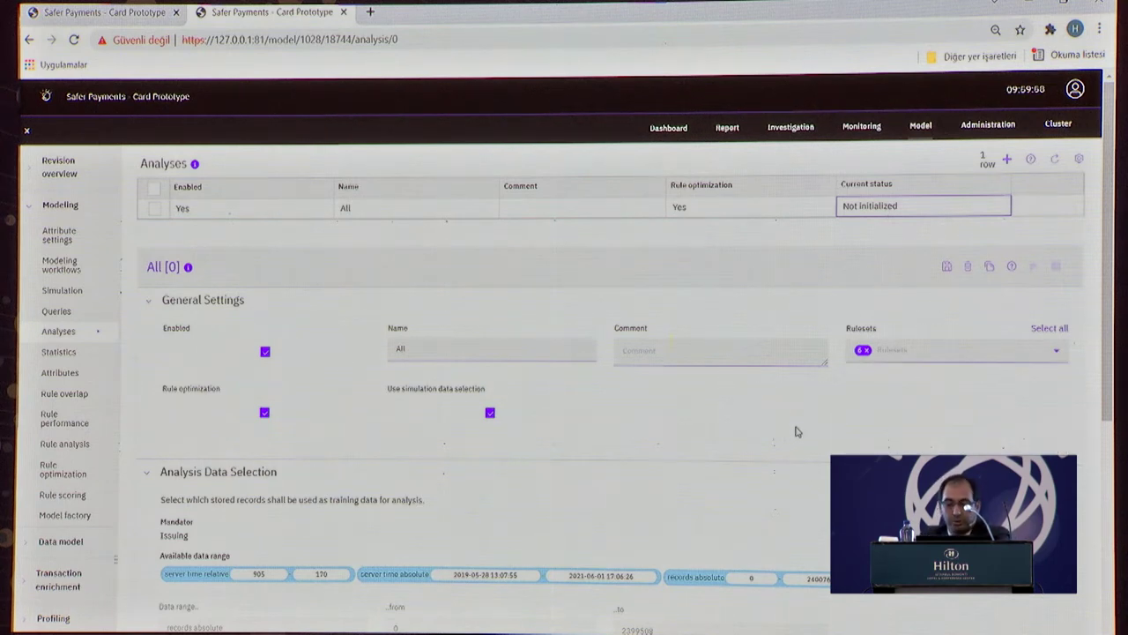
pyautogui.click(946, 267)
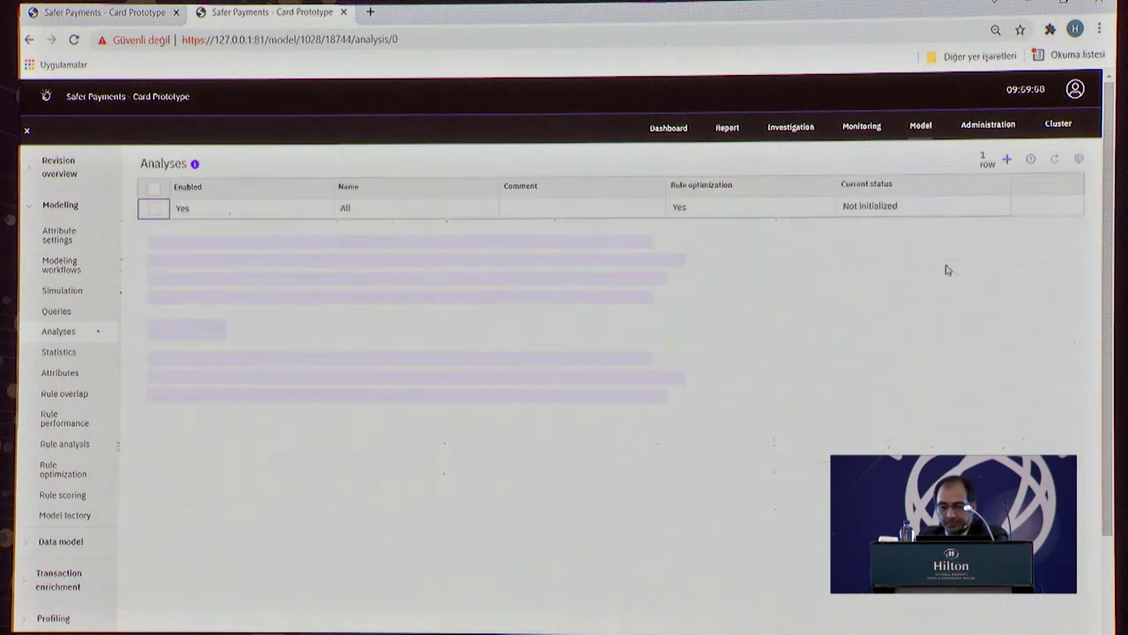
# Run the revision's simulation in chunks over records 0 to 2399508, confirming the start and the simulation report
pyautogui.click(74, 296)
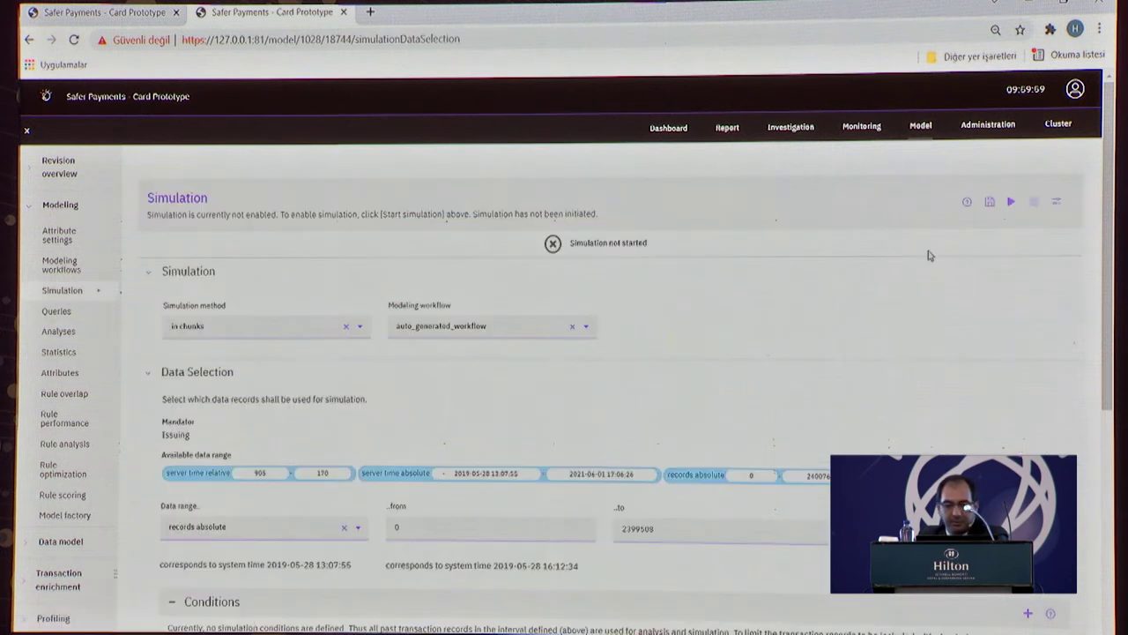
pyautogui.click(1012, 204)
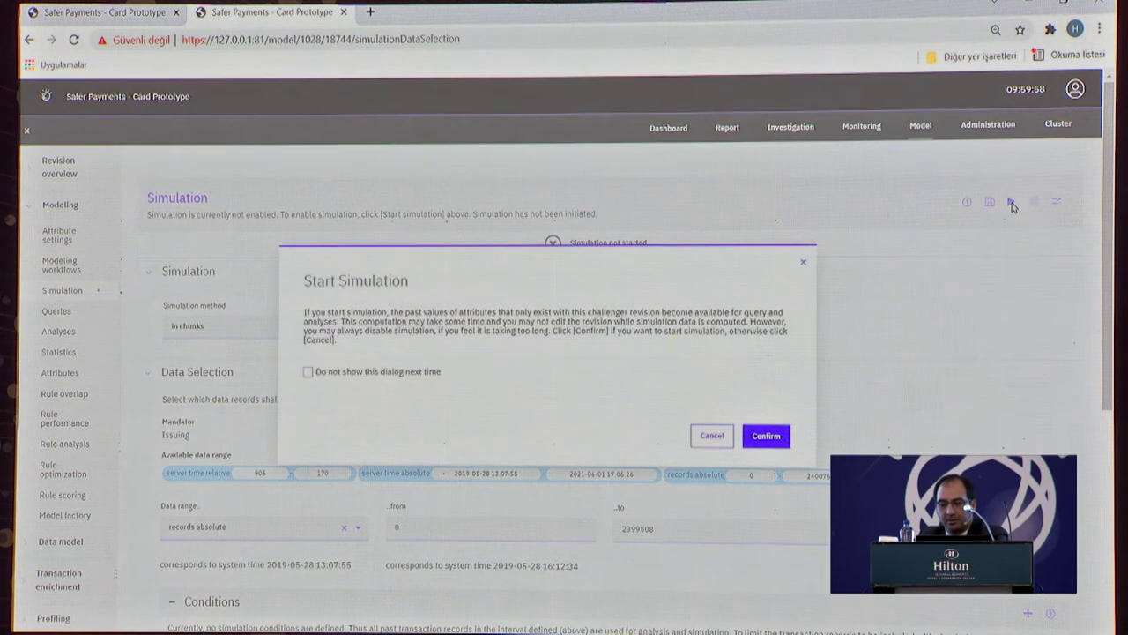
pyautogui.click(767, 436)
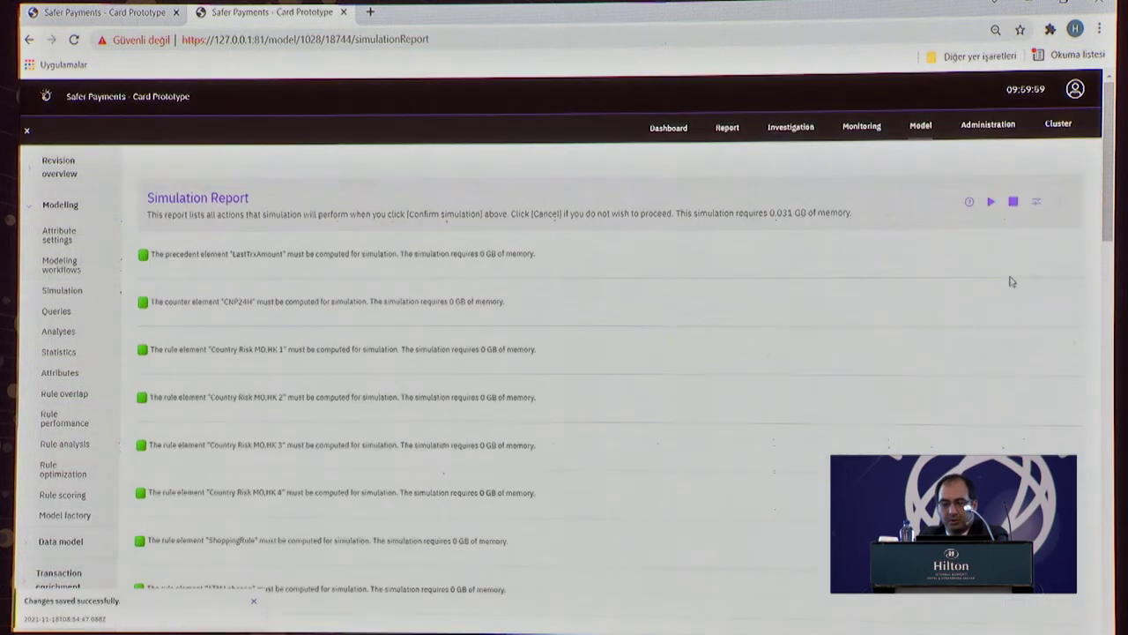
pyautogui.click(994, 204)
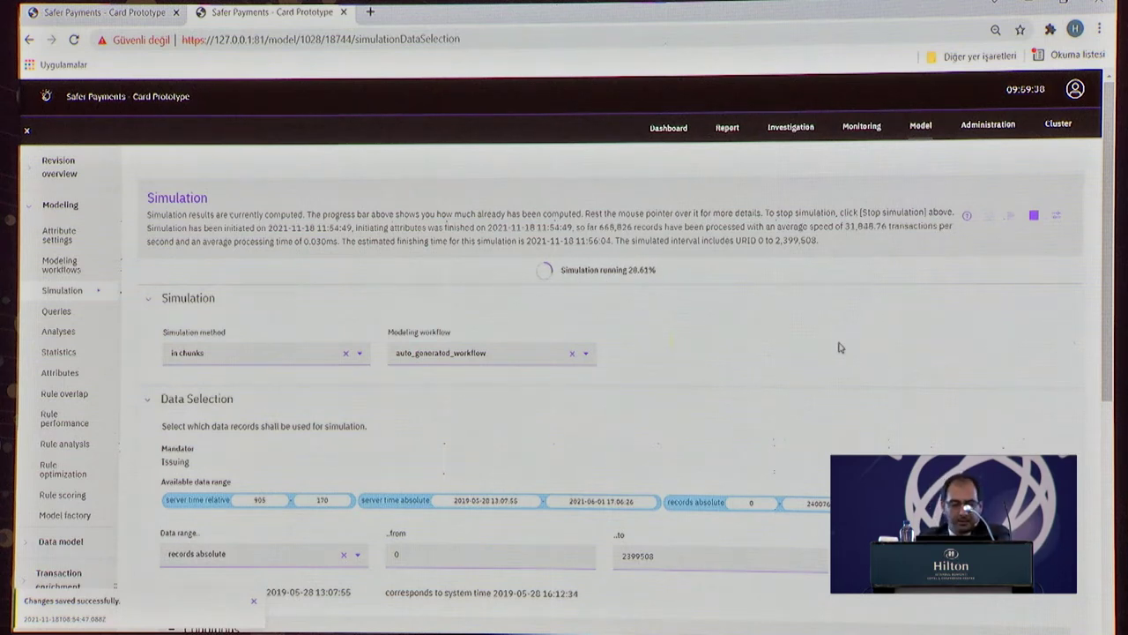
pyautogui.scroll(-1, 787, 375)
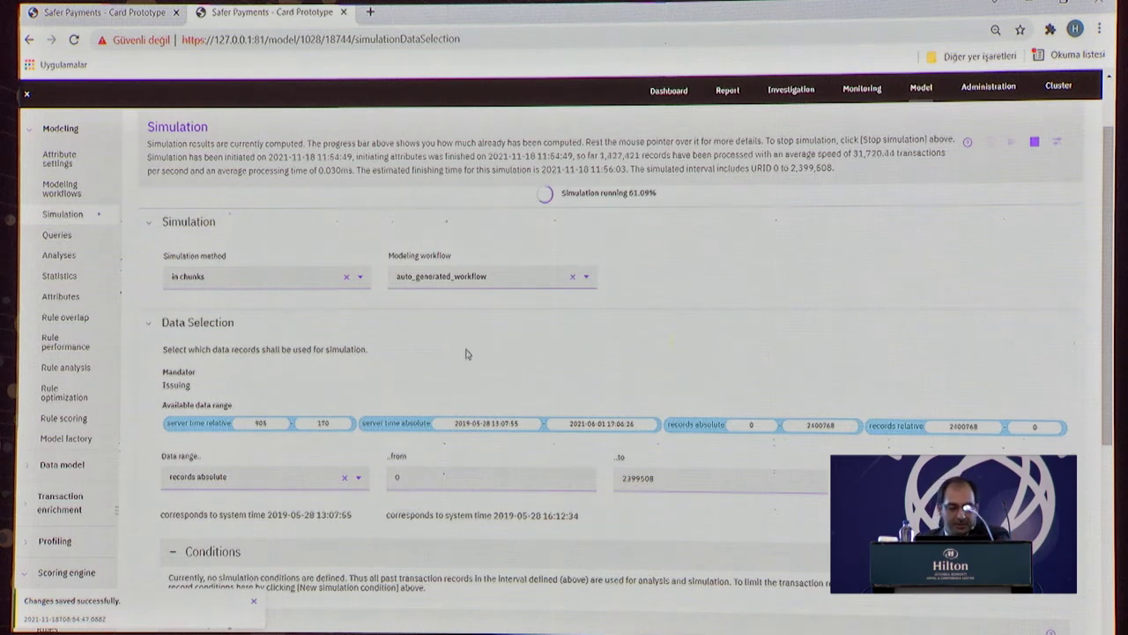
pyautogui.scroll(2, 470, 357)
pyautogui.scroll(-3, 629, 388)
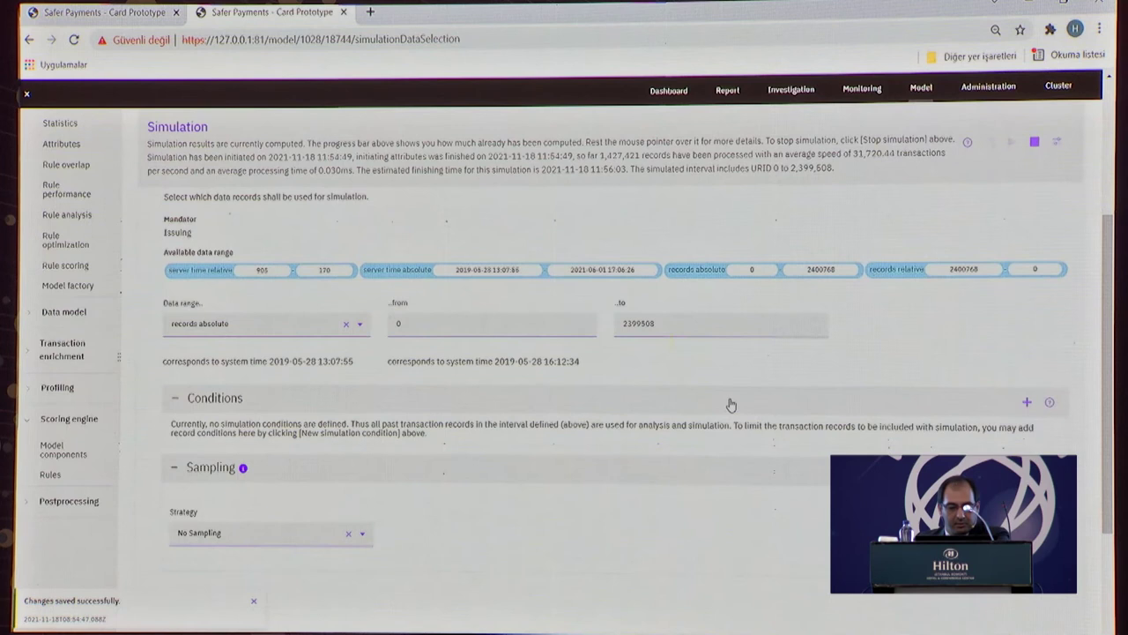
pyautogui.scroll(3, 728, 404)
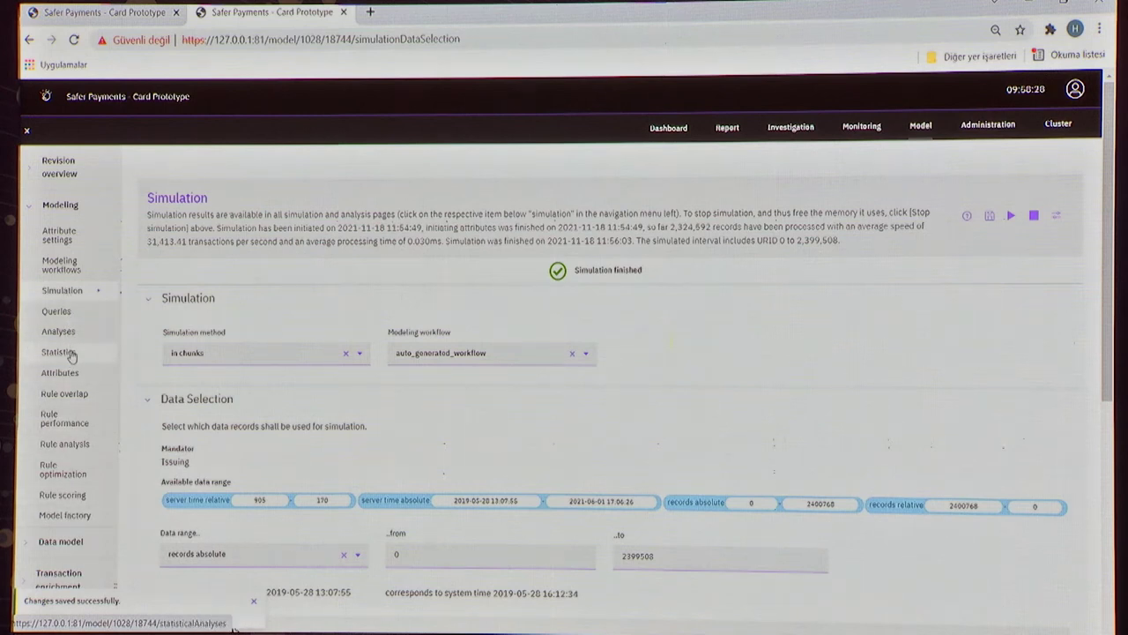
# Open the statistics, check the analysis and statistical analyses filters, and examine the Summary and Rule fired tables
pyautogui.click(72, 352)
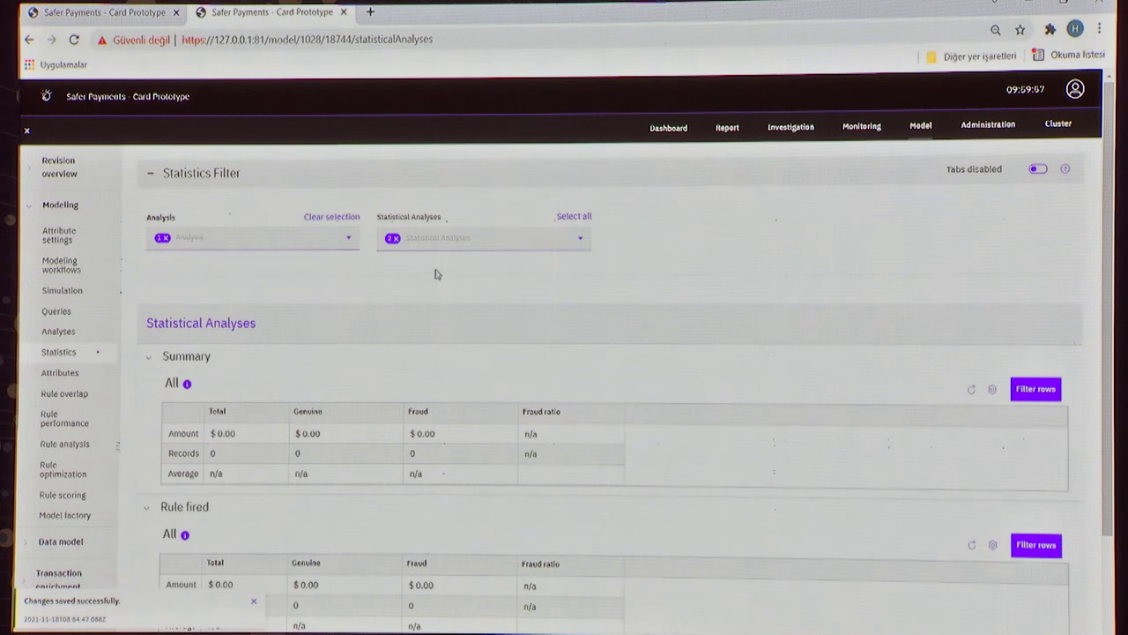
pyautogui.click(349, 241)
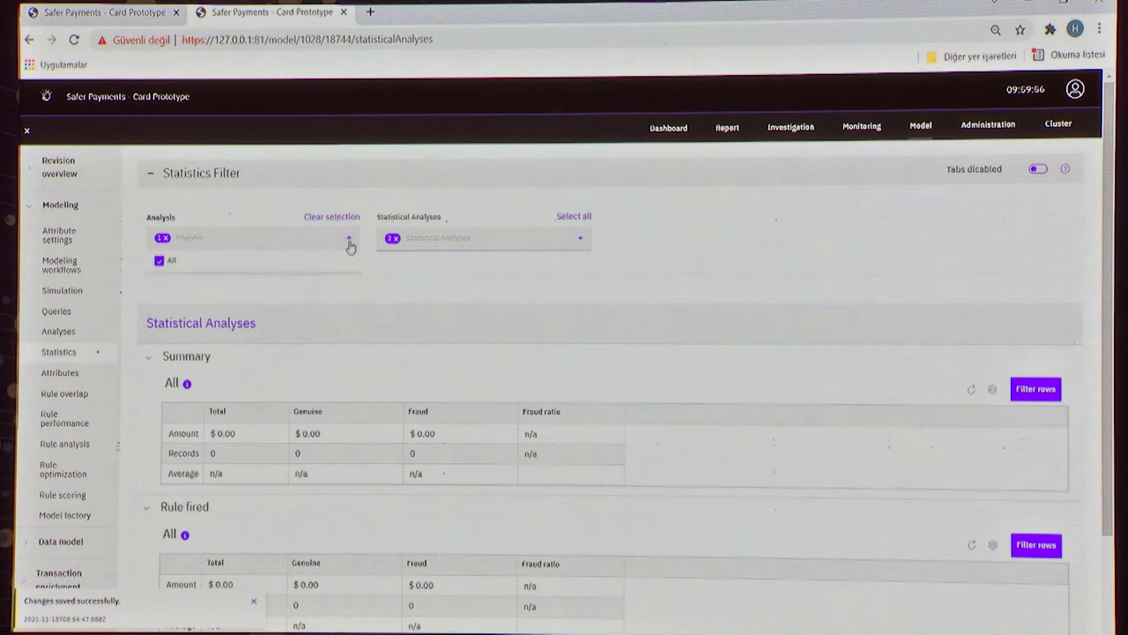
pyautogui.click(439, 242)
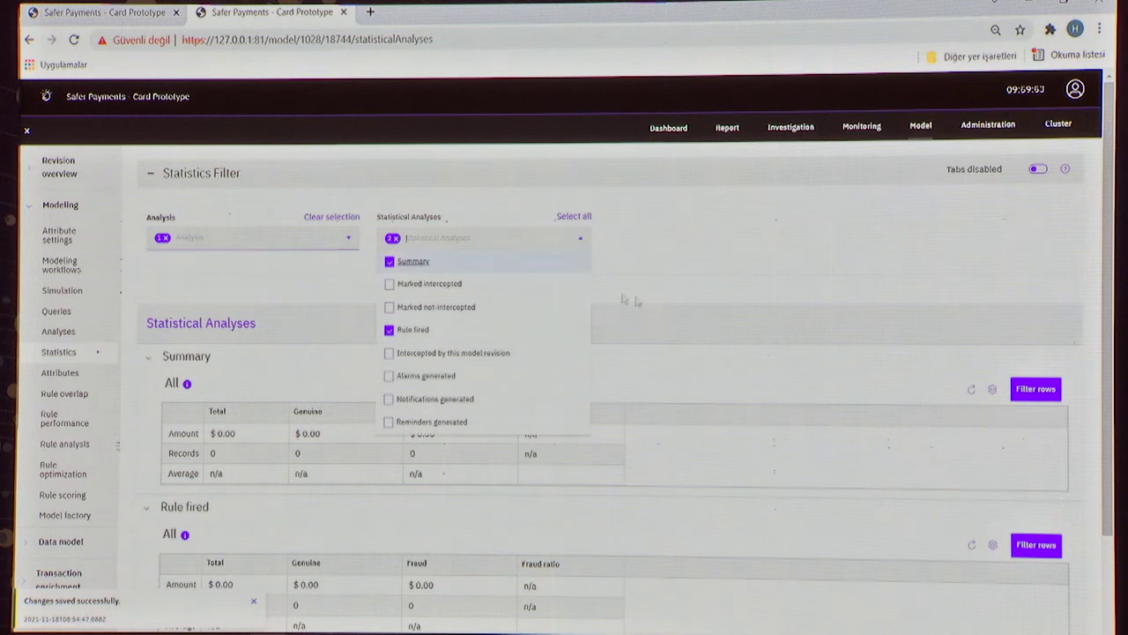
pyautogui.click(616, 359)
pyautogui.scroll(-3, 546, 378)
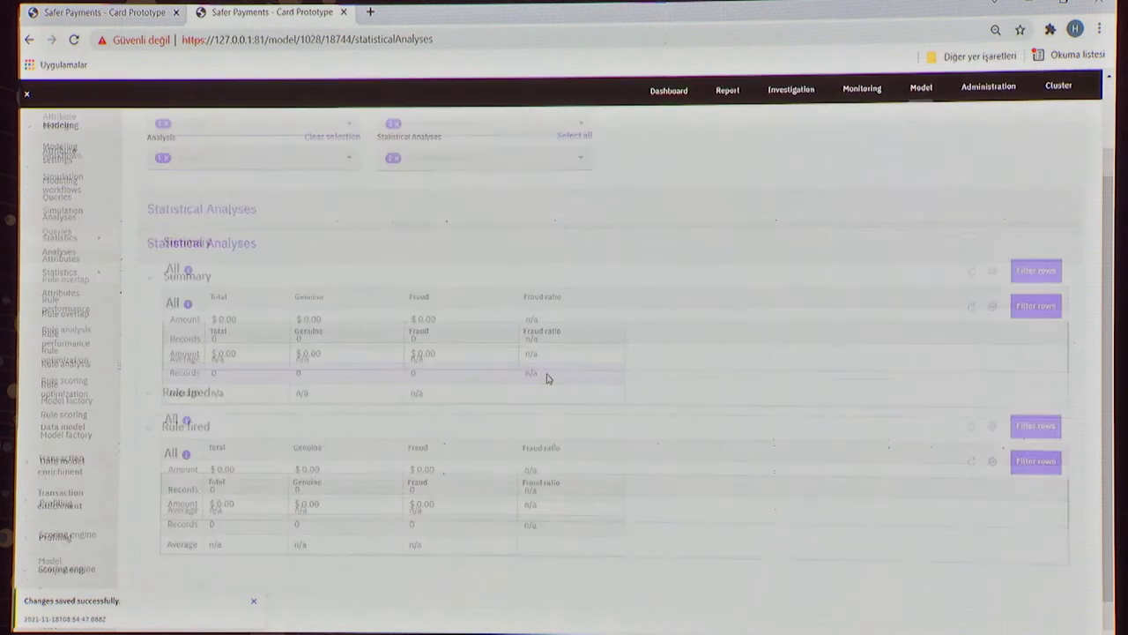
pyautogui.scroll(5, 141, 352)
# Check the simulation status, reload the statistics to compare the tables, and return to the simulation
pyautogui.click(67, 292)
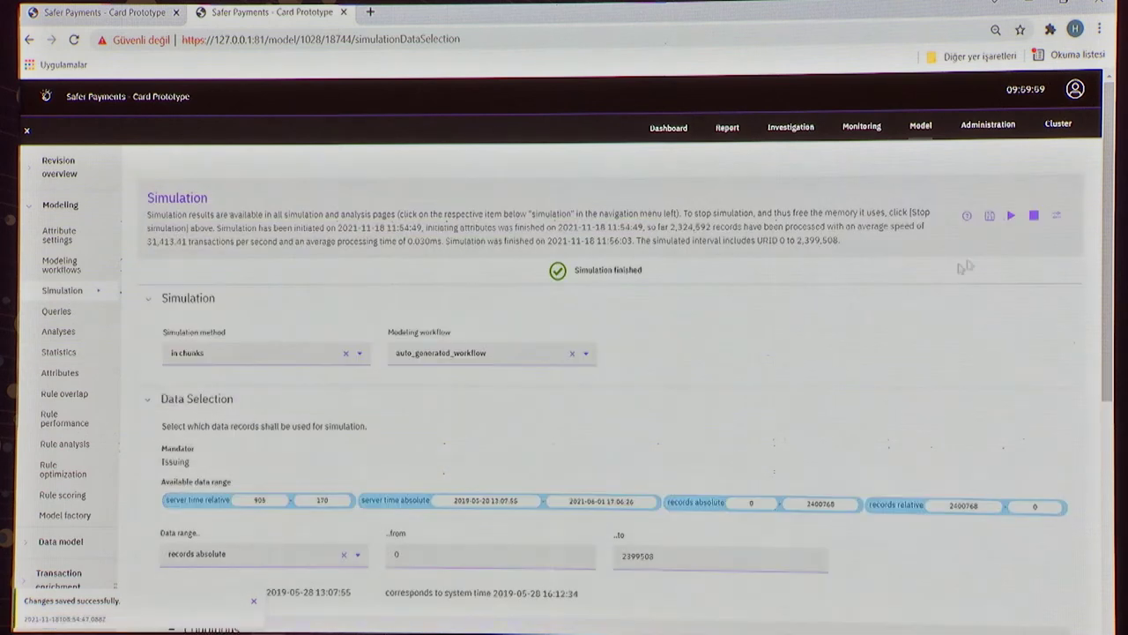
pyautogui.click(59, 351)
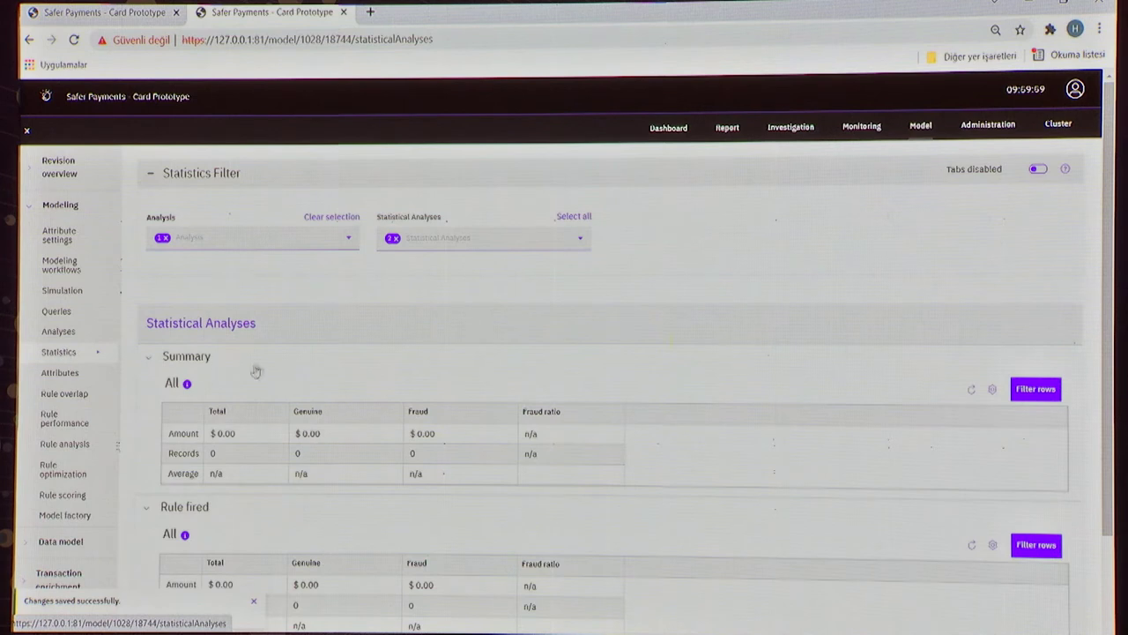
pyautogui.scroll(-2, 256, 371)
pyautogui.click(63, 179)
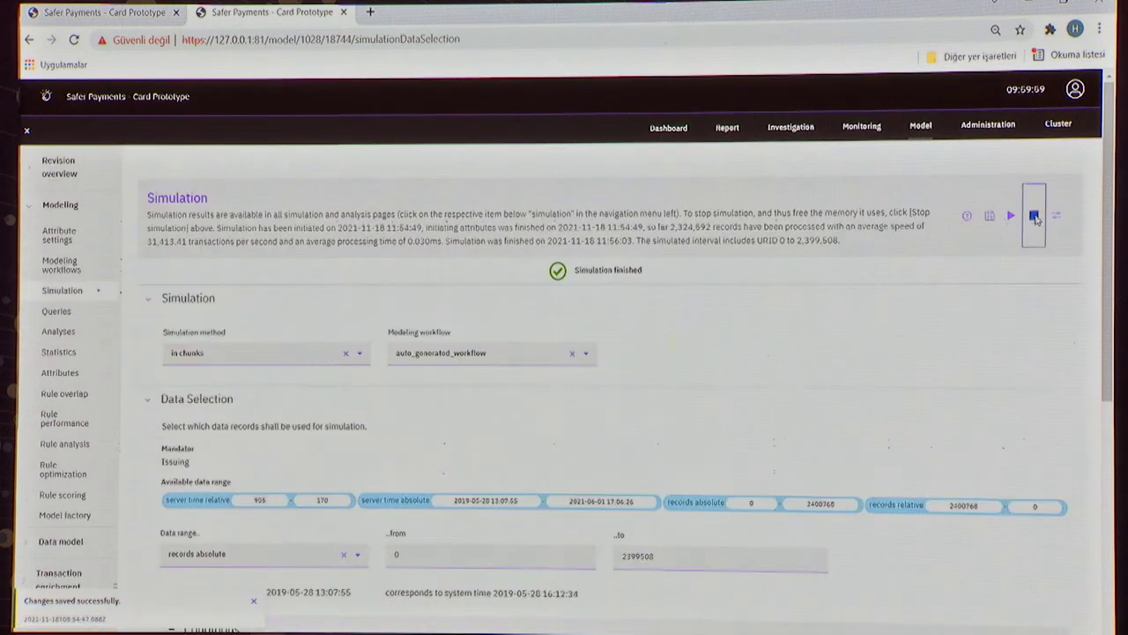
# Stop the finished simulation and rerun it in chunks over records 0 to 2399508, confirming both the start and the simulation report
pyautogui.click(1036, 218)
pyautogui.click(769, 433)
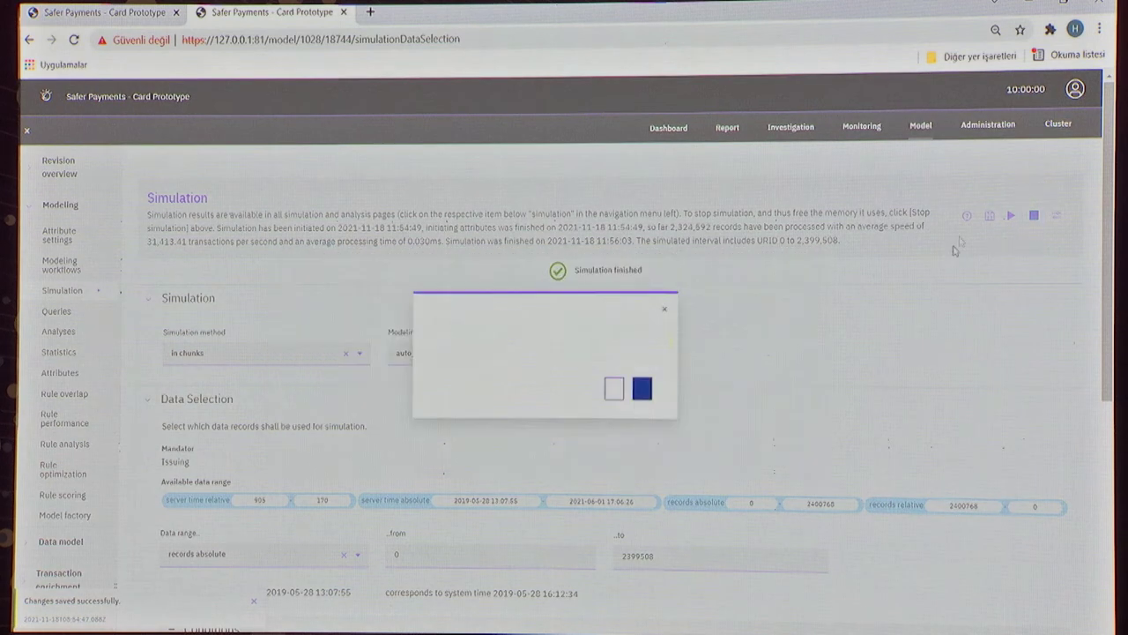
pyautogui.click(1012, 203)
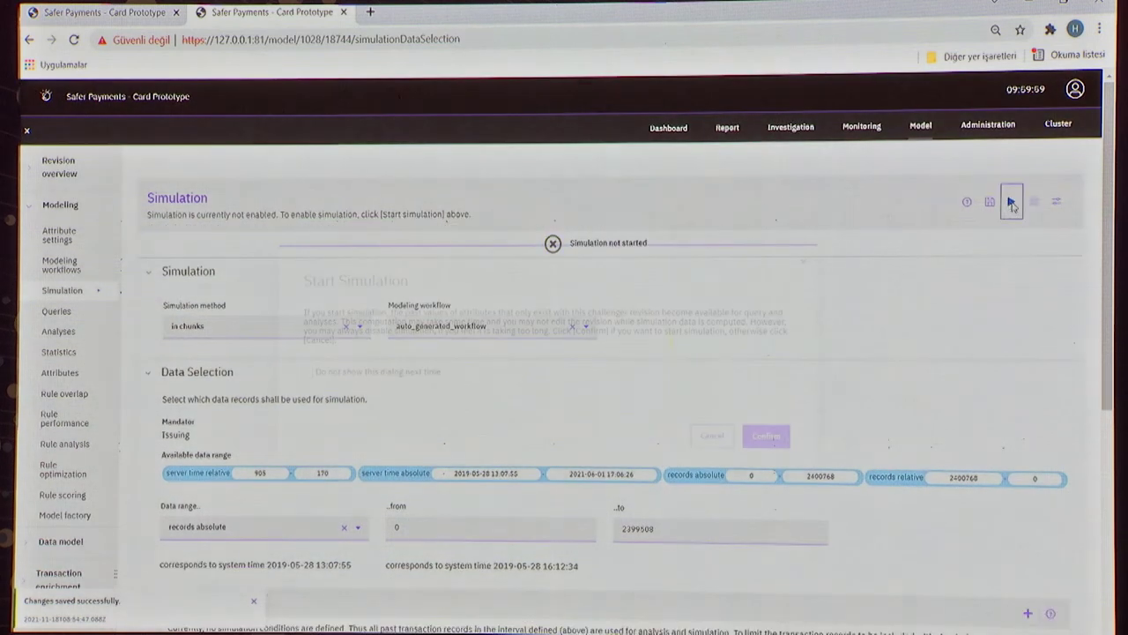
pyautogui.click(766, 436)
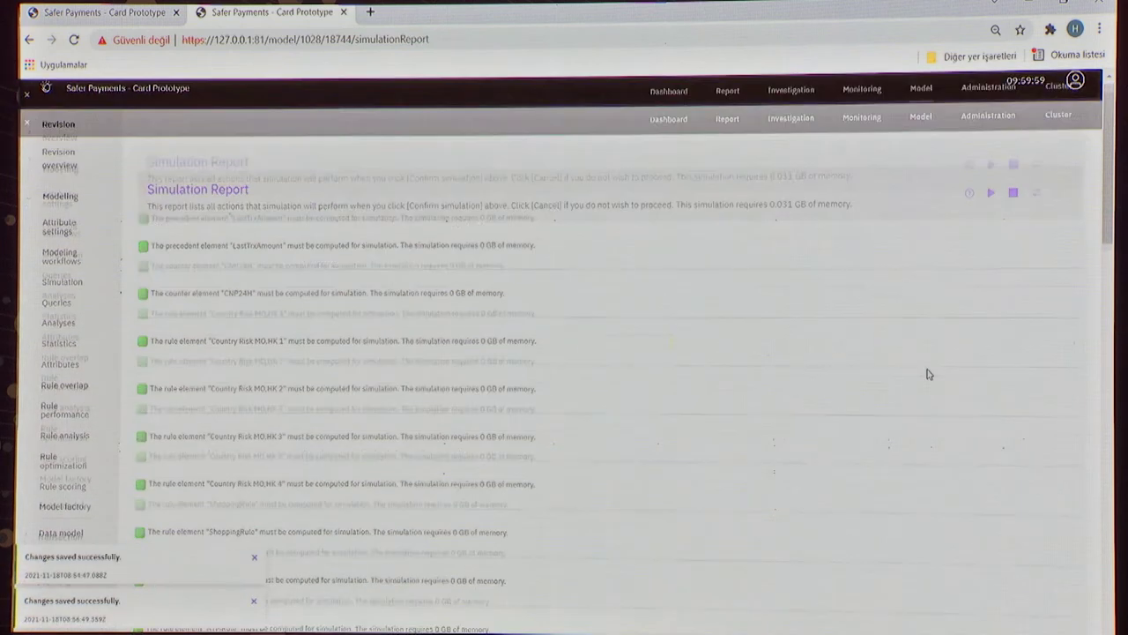
pyautogui.scroll(-10, 927, 370)
pyautogui.click(992, 129)
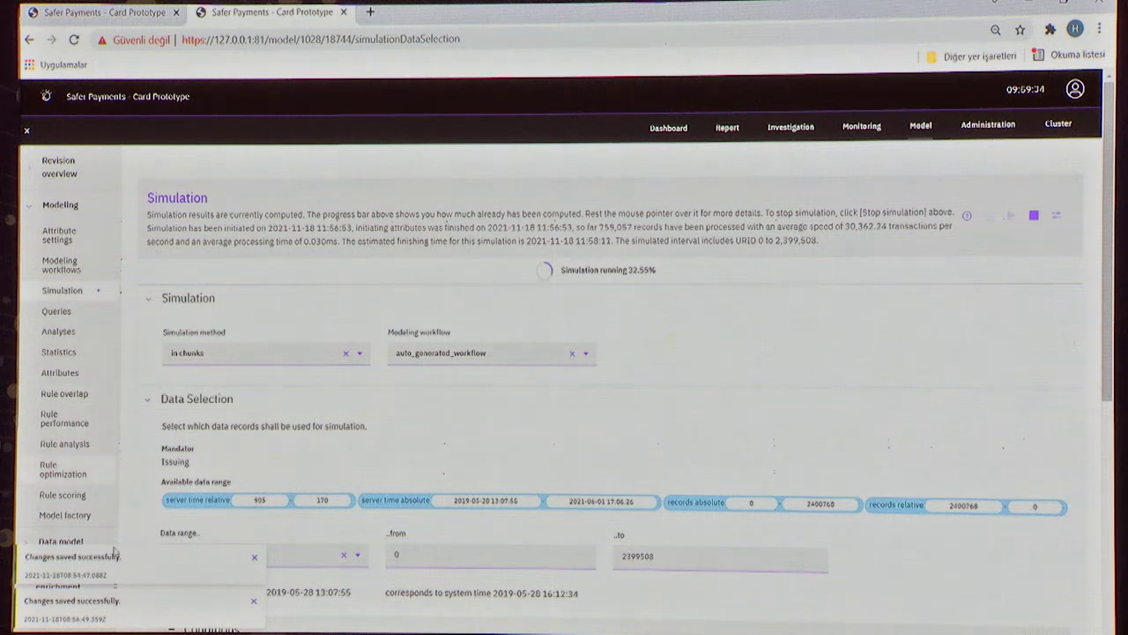
# Dismiss the two save notifications, leaving the simulation's data range on records absolute
pyautogui.click(254, 557)
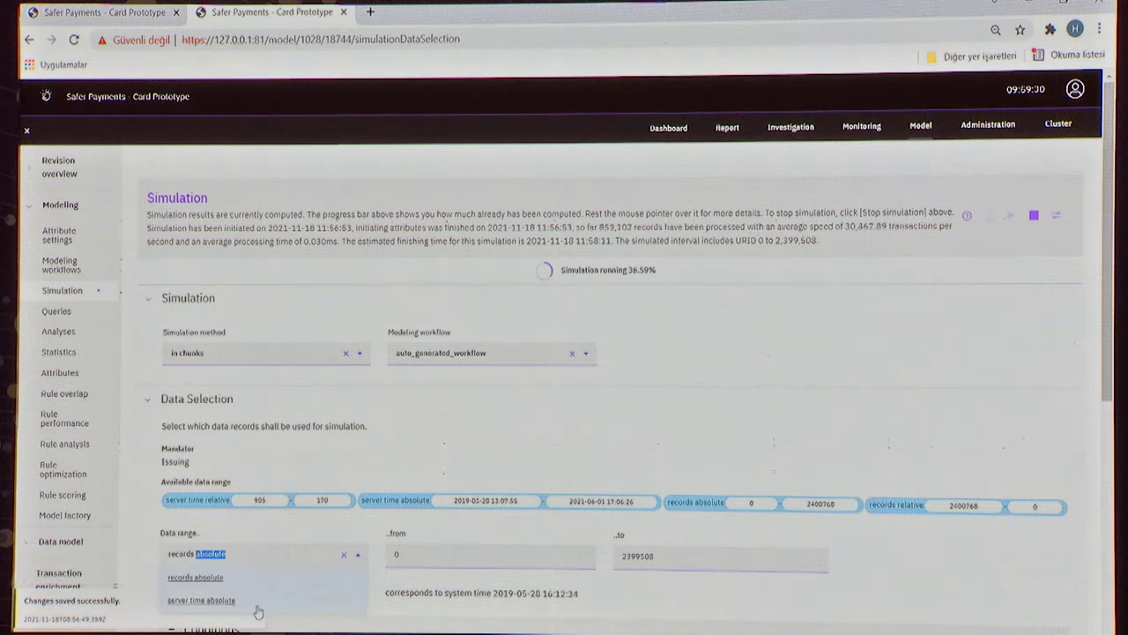
pyautogui.click(137, 605)
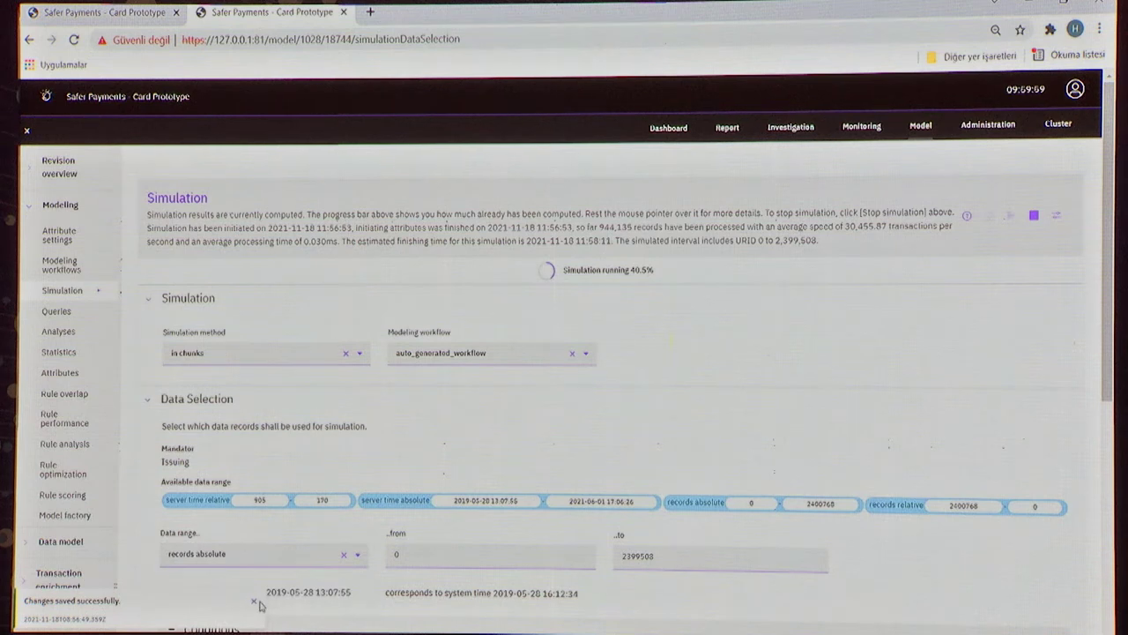
pyautogui.click(253, 602)
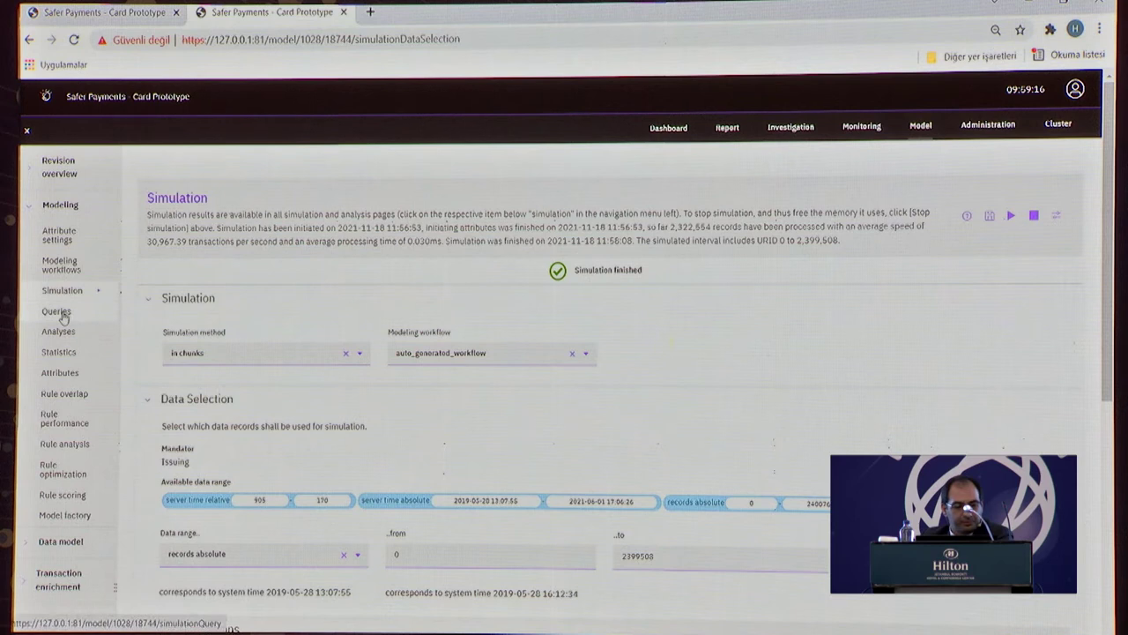
# Check the statistics, the rule analysis and the current status of the analysis All for computed simulation results
pyautogui.click(58, 353)
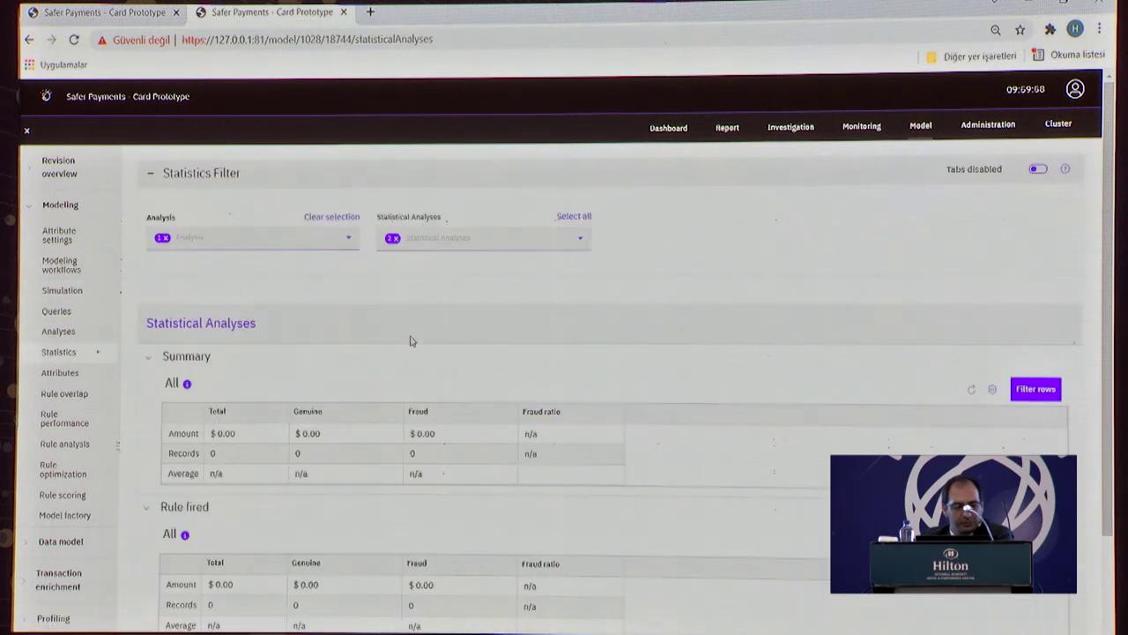
pyautogui.scroll(-2, 411, 337)
pyautogui.scroll(2, 415, 520)
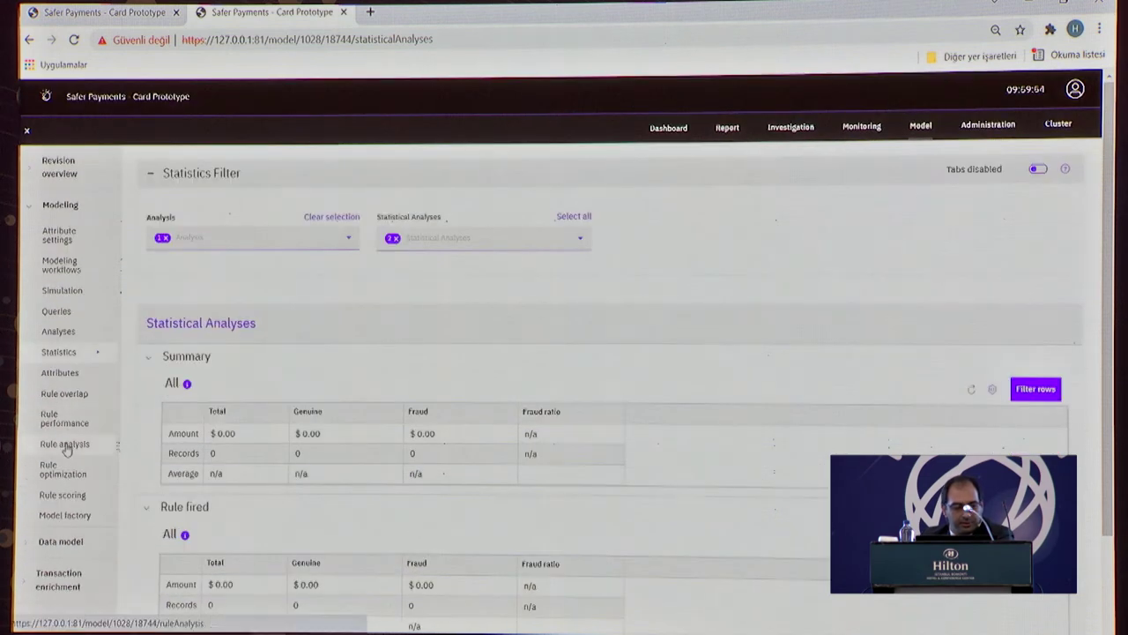
pyautogui.click(65, 443)
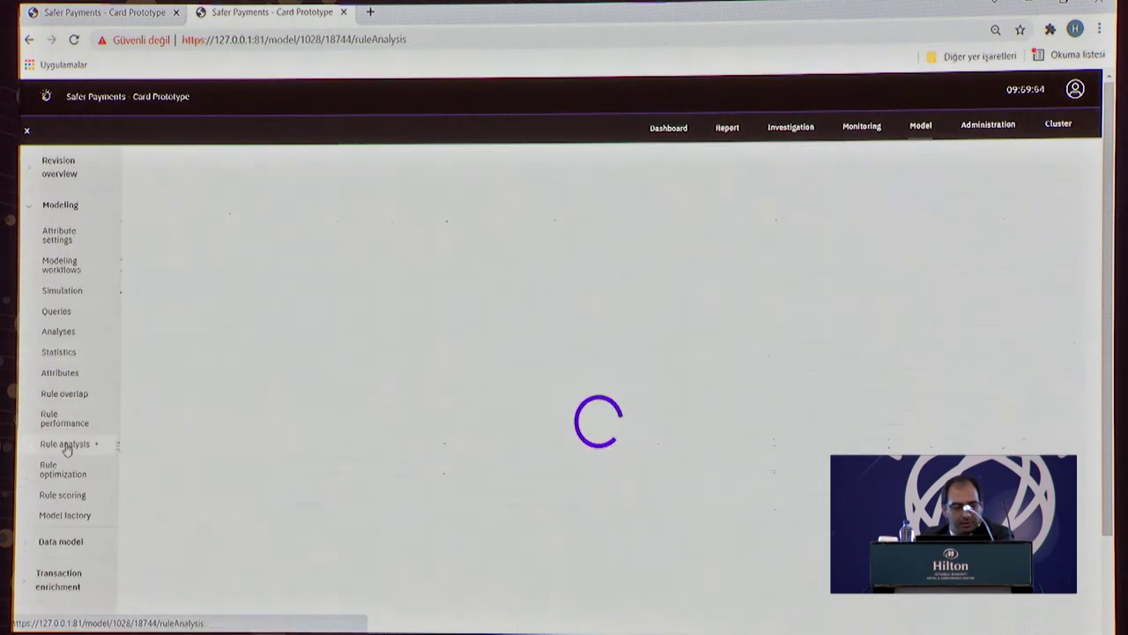
pyautogui.click(58, 330)
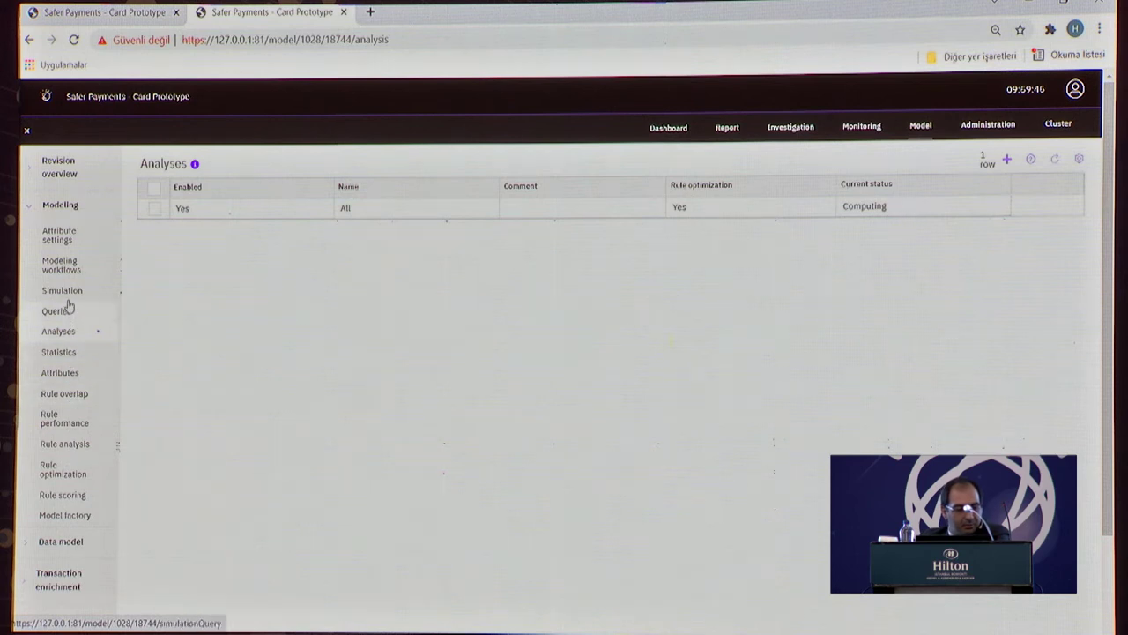
pyautogui.click(67, 356)
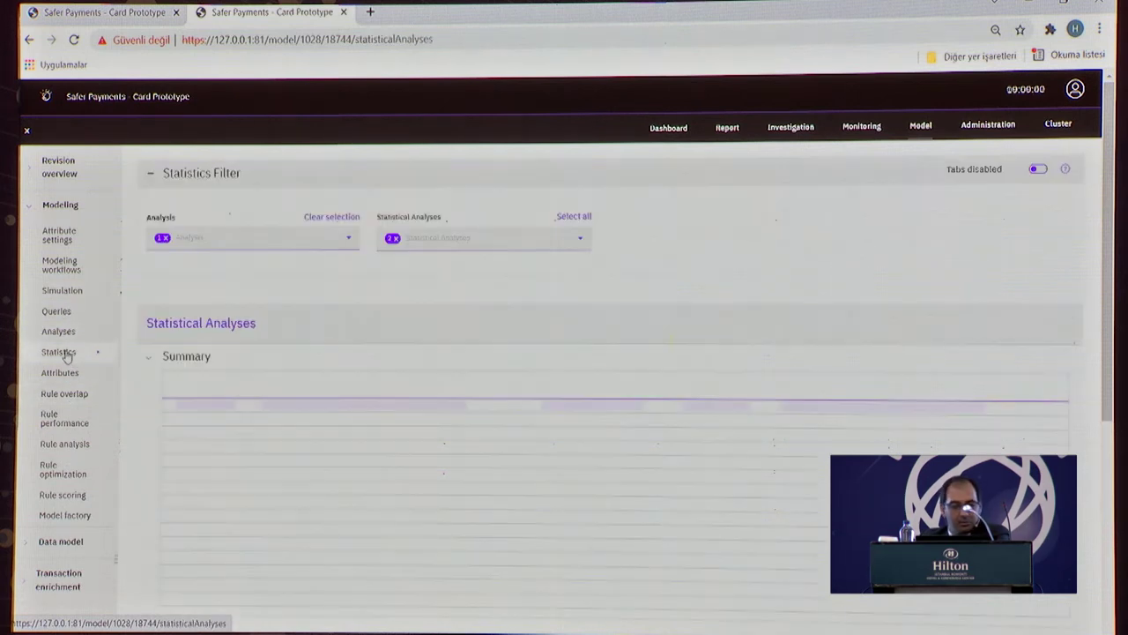
pyautogui.click(64, 342)
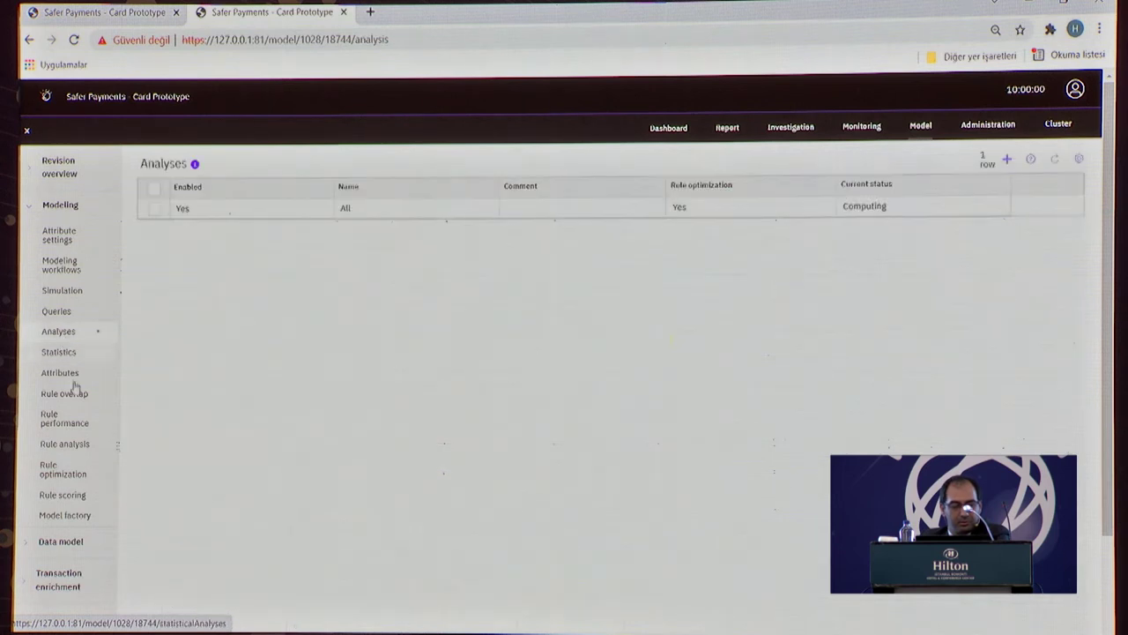
pyautogui.click(64, 449)
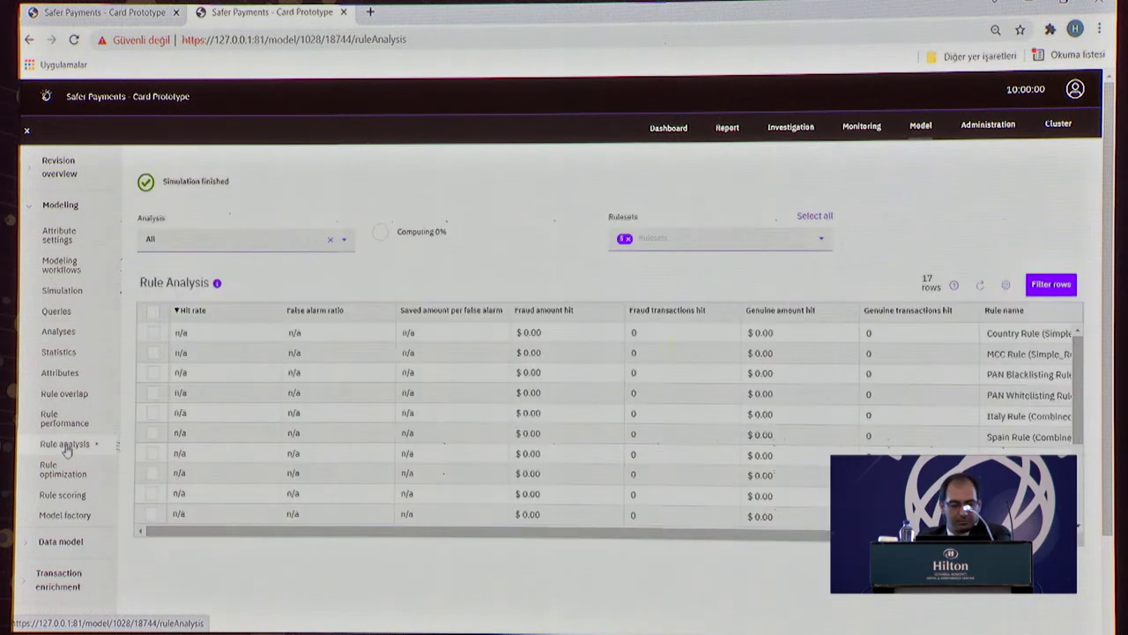
# Return to the statistics and check which statistical analyses and which analysis are selected in the filter
pyautogui.click(64, 355)
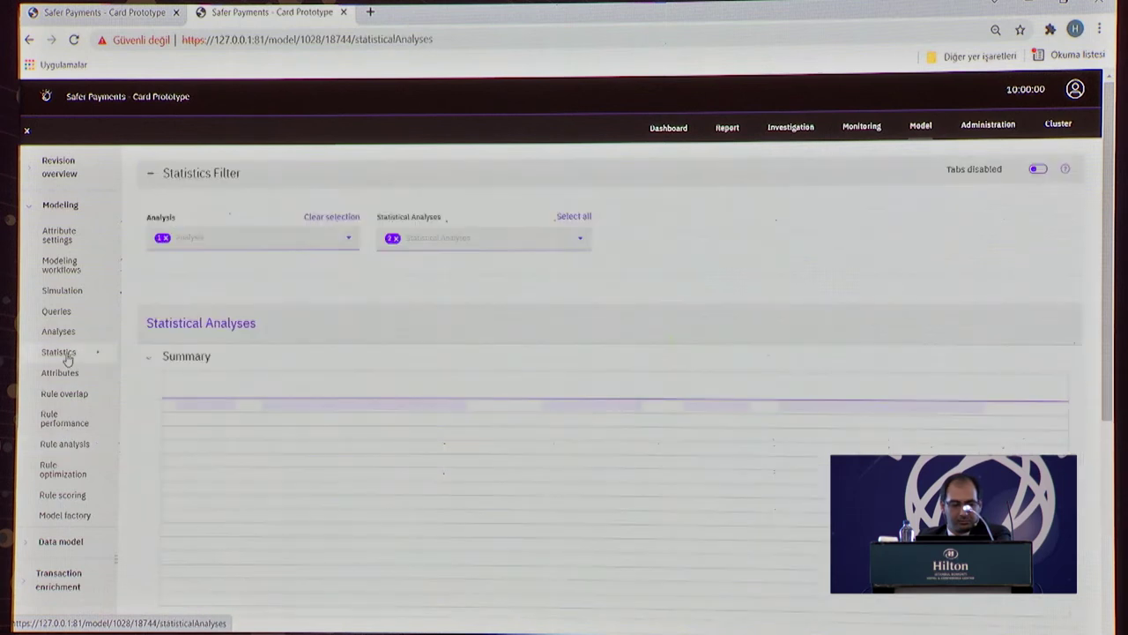
pyautogui.click(579, 239)
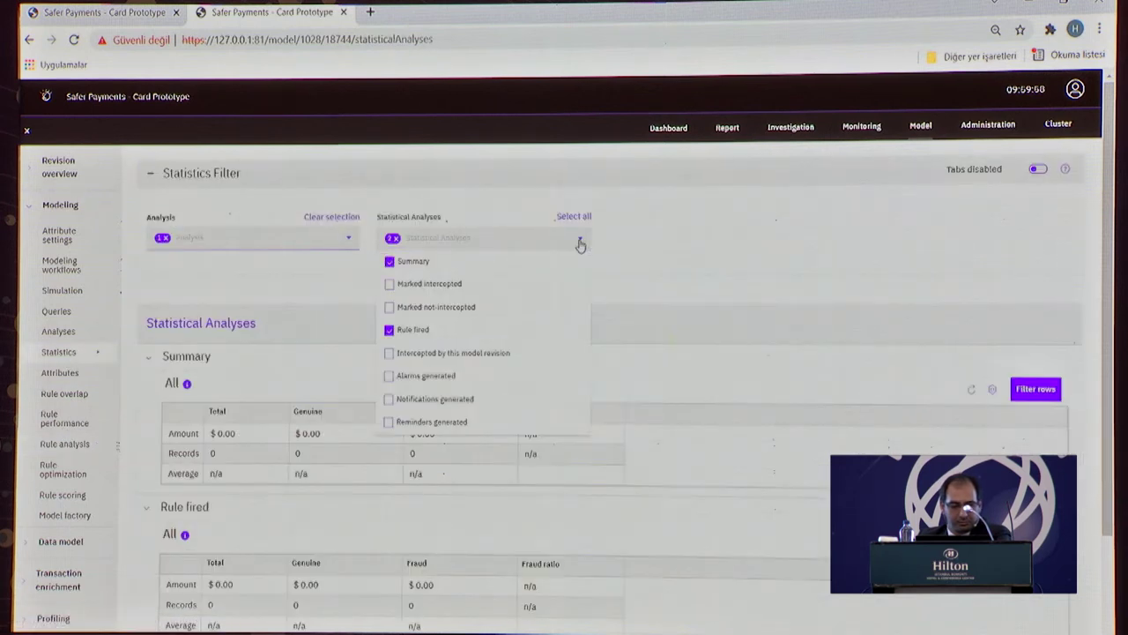
pyautogui.click(349, 240)
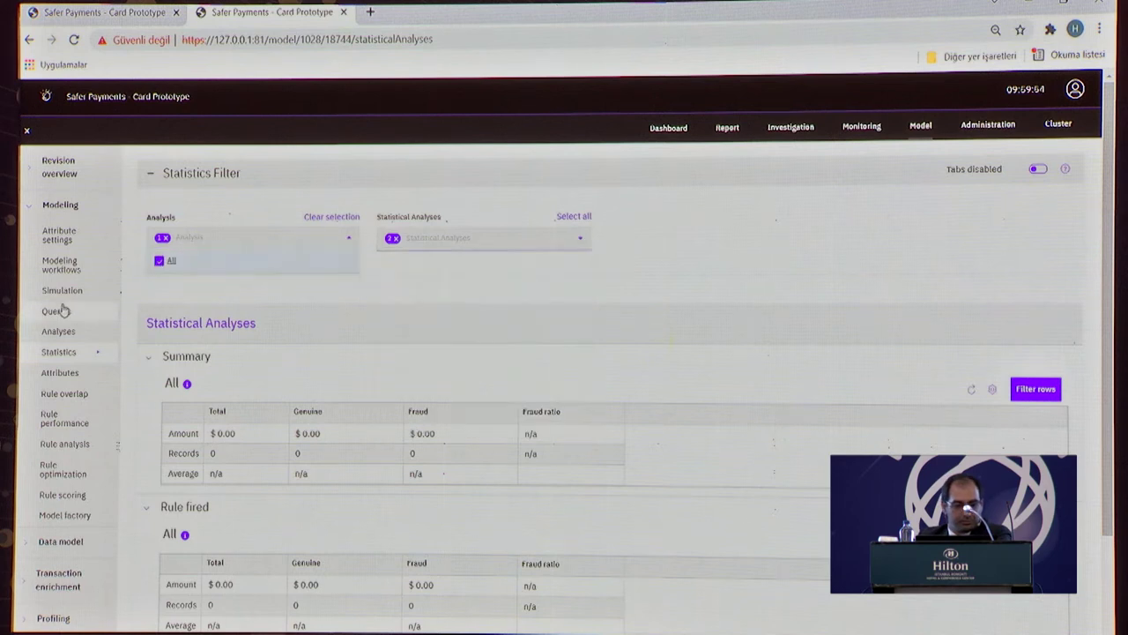
# Look through the modeling workflows and attribute settings, and recheck the current status of the analysis All
pyautogui.click(57, 265)
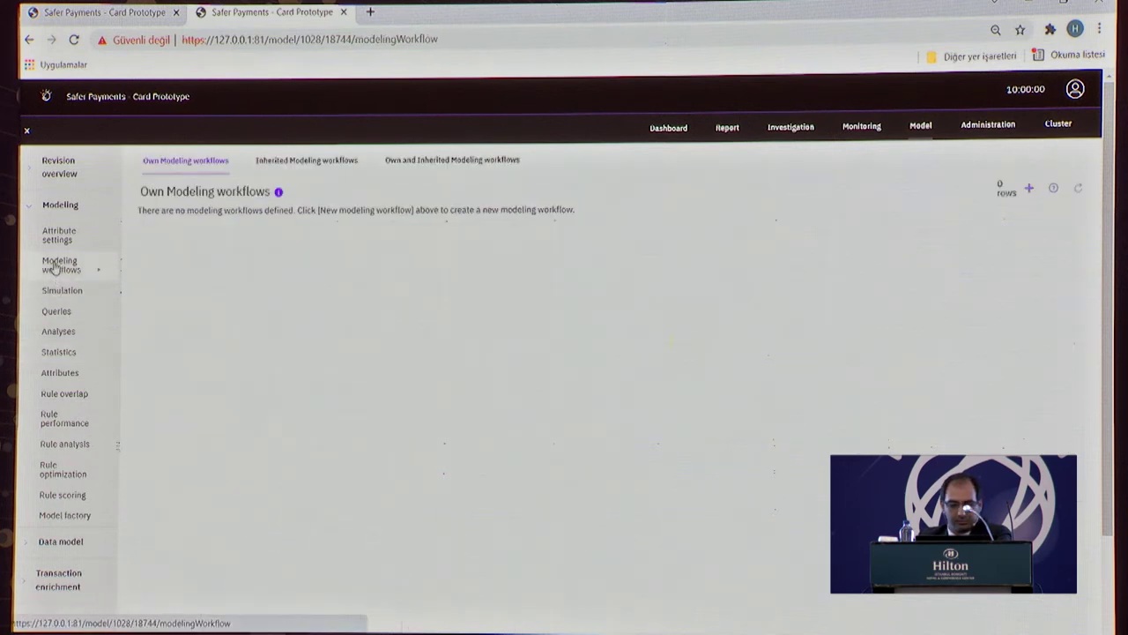
pyautogui.click(57, 237)
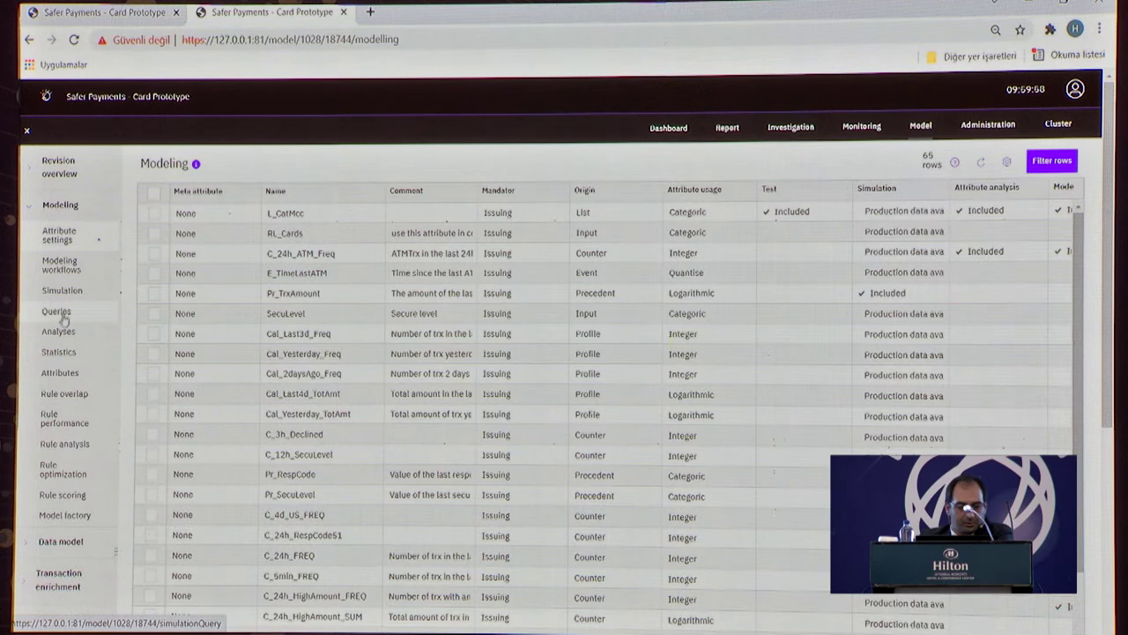
pyautogui.click(58, 333)
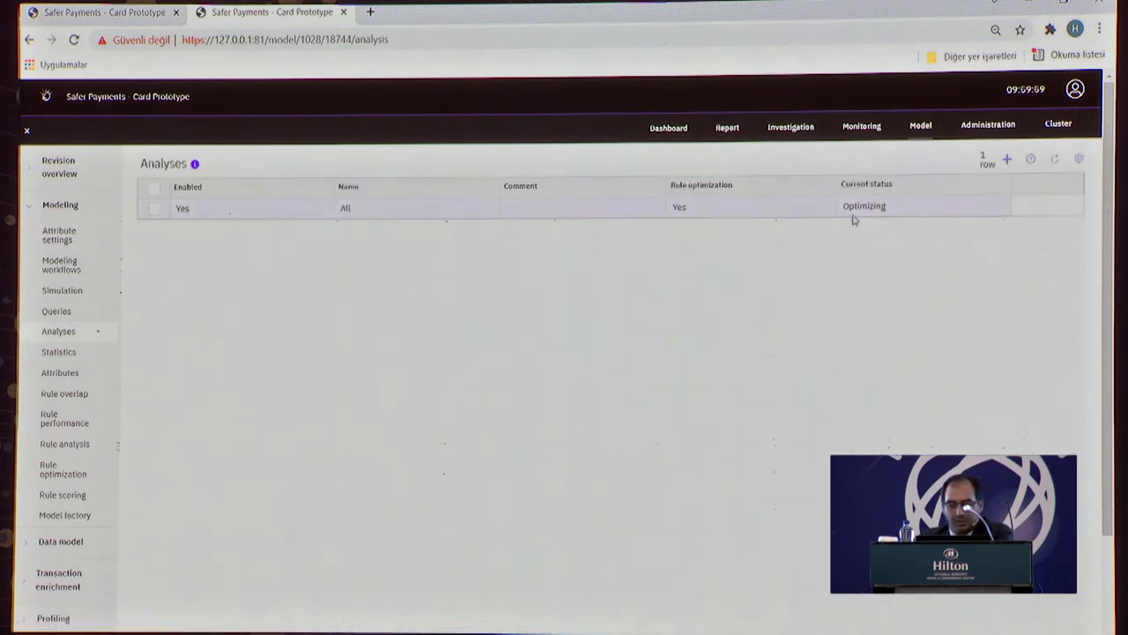
# Examine the Summary and Rule fired statistics of the analysis All
pyautogui.click(60, 373)
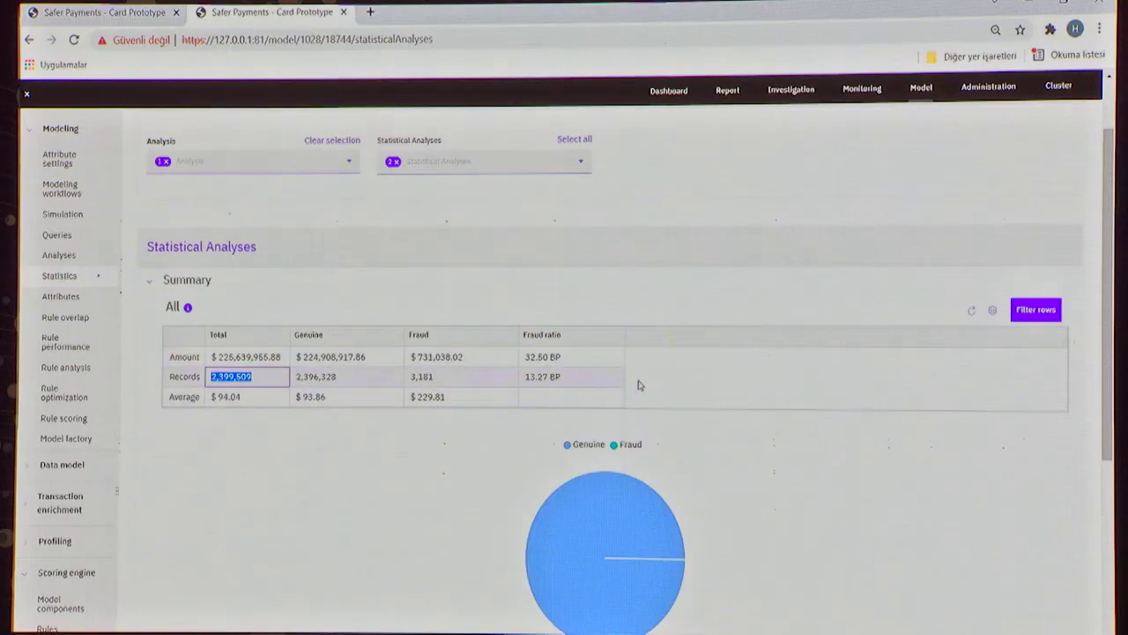
pyautogui.scroll(-3, 640, 383)
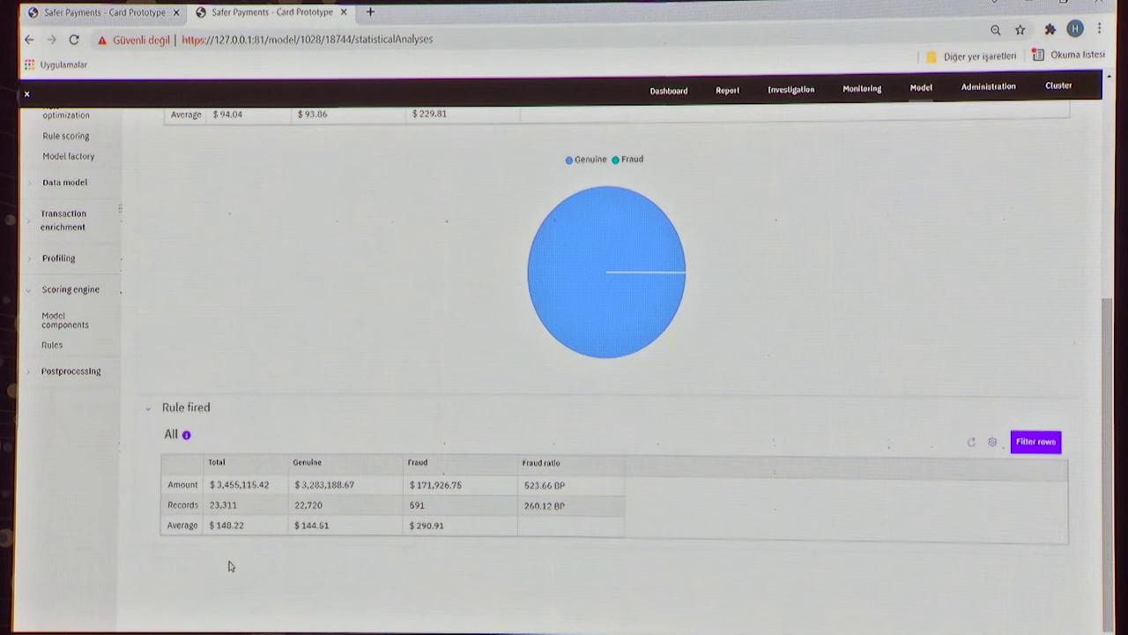
pyautogui.scroll(5, 229, 566)
# Look at the rule performance, and examine how the rules' satisfied conditions overlap in the analysis All
pyautogui.click(69, 397)
pyautogui.click(59, 422)
pyautogui.click(61, 397)
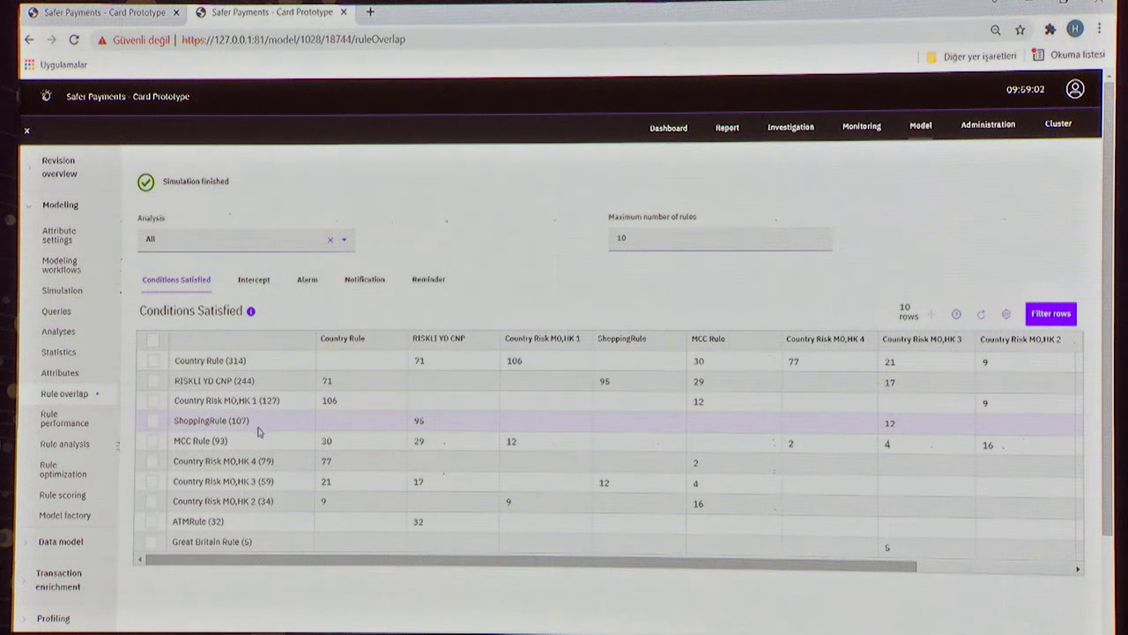
# Open the rule analysis for All and add the DEMO RULES ruleset to the selected rulesets
pyautogui.click(74, 448)
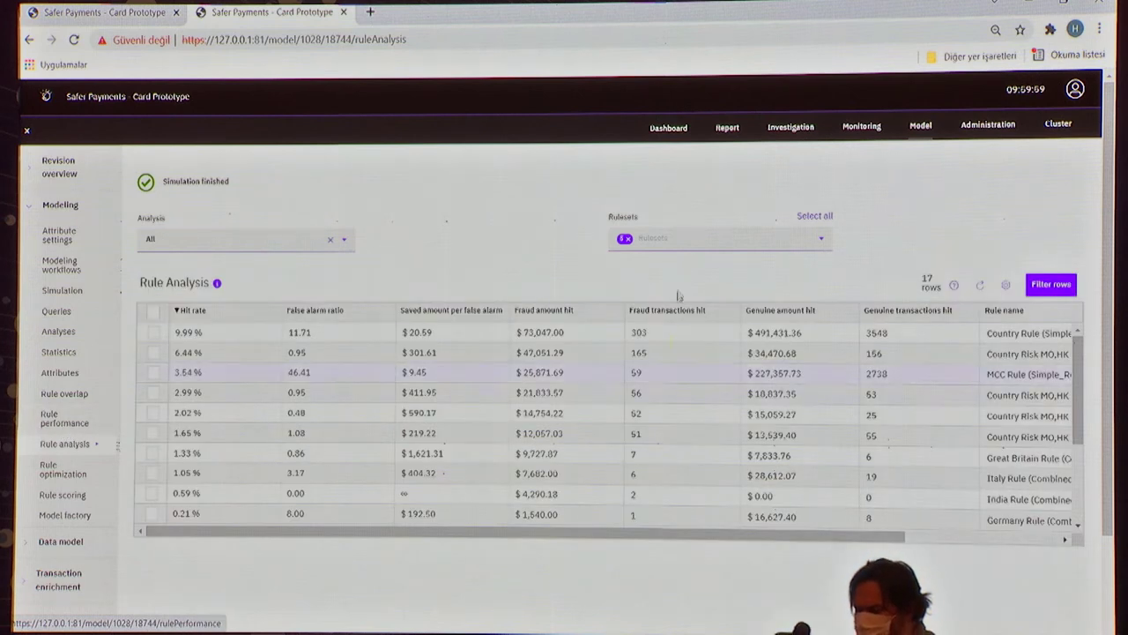
pyautogui.click(821, 239)
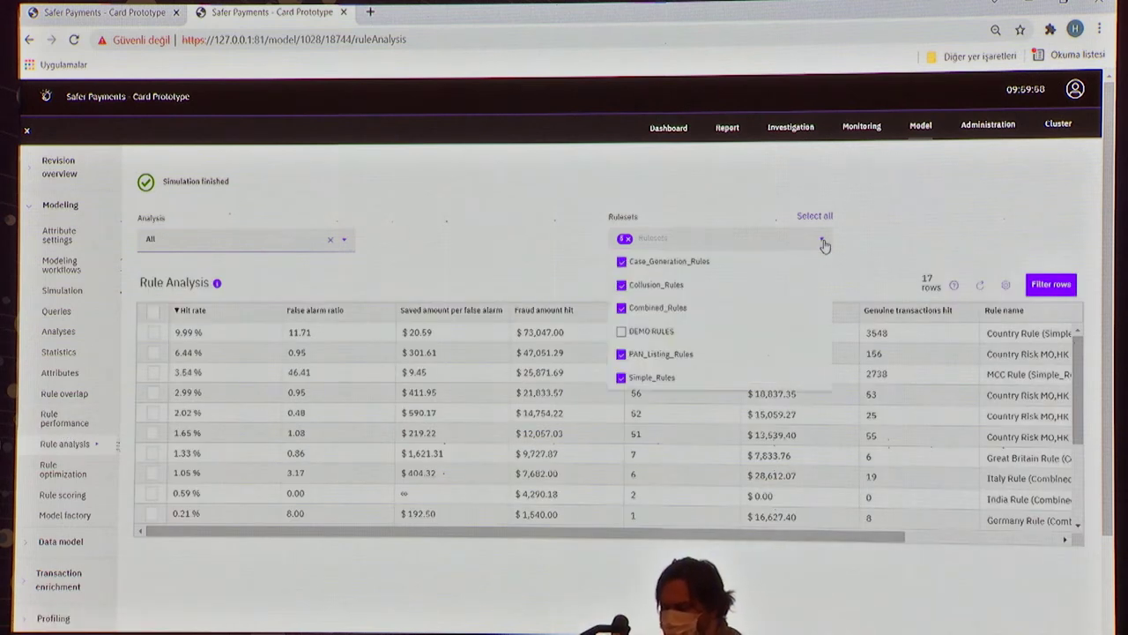
pyautogui.click(622, 332)
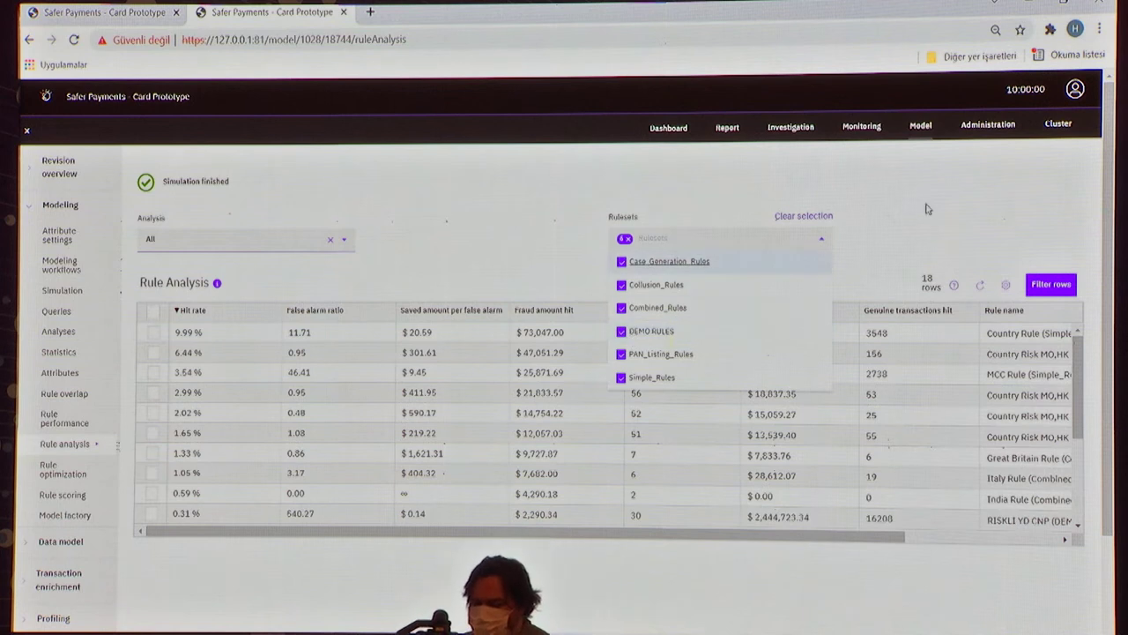
pyautogui.click(927, 208)
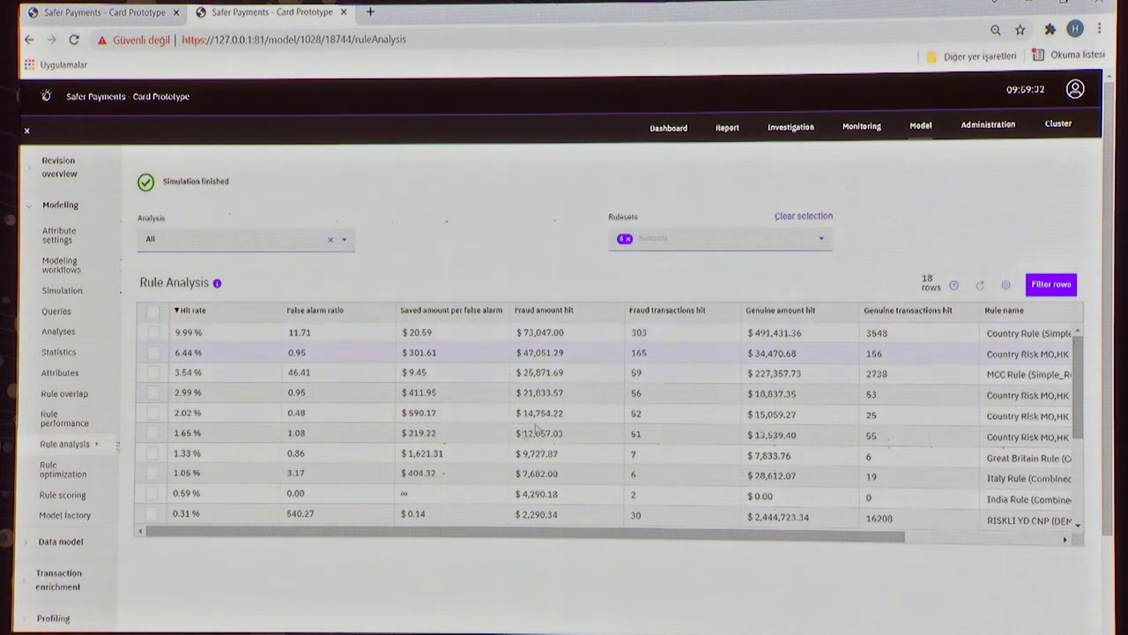
# Compare the hit rates and false alarm ratios in the rule analysis, and select the RISKLI YD CNP rule
pyautogui.scroll(-1, 344, 452)
pyautogui.scroll(-3, 344, 452)
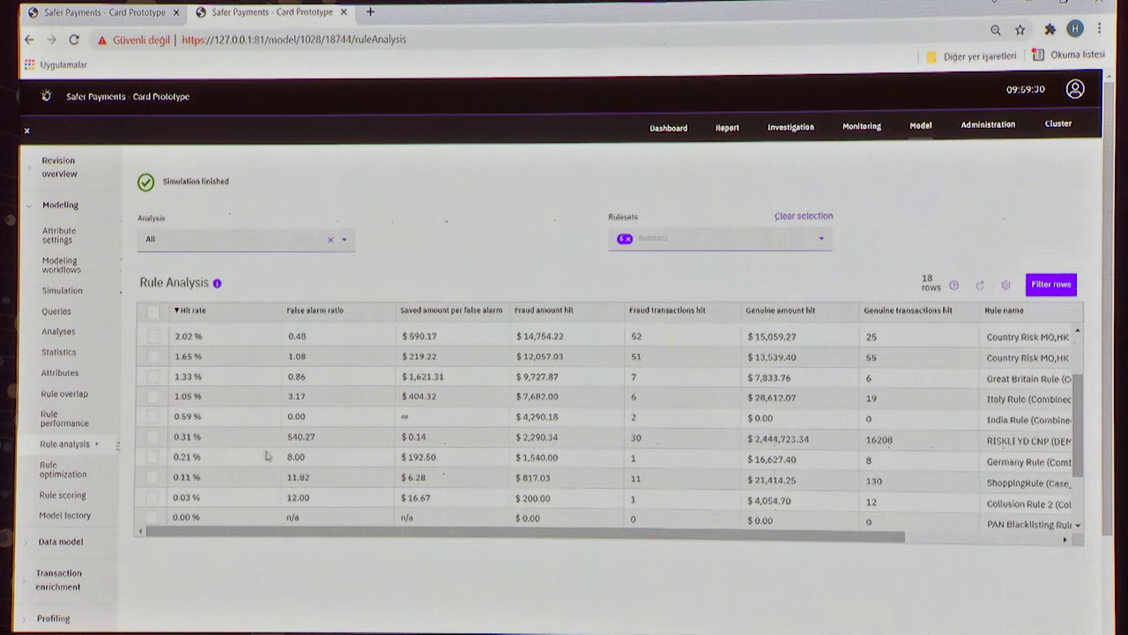
pyautogui.scroll(4, 159, 443)
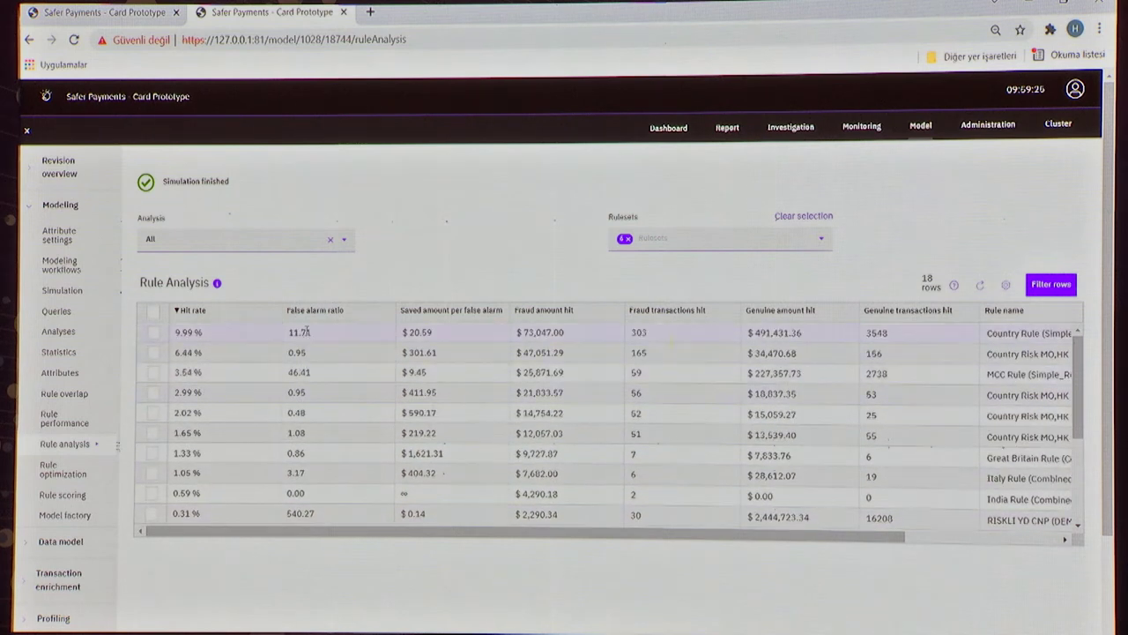
pyautogui.scroll(-5, 297, 471)
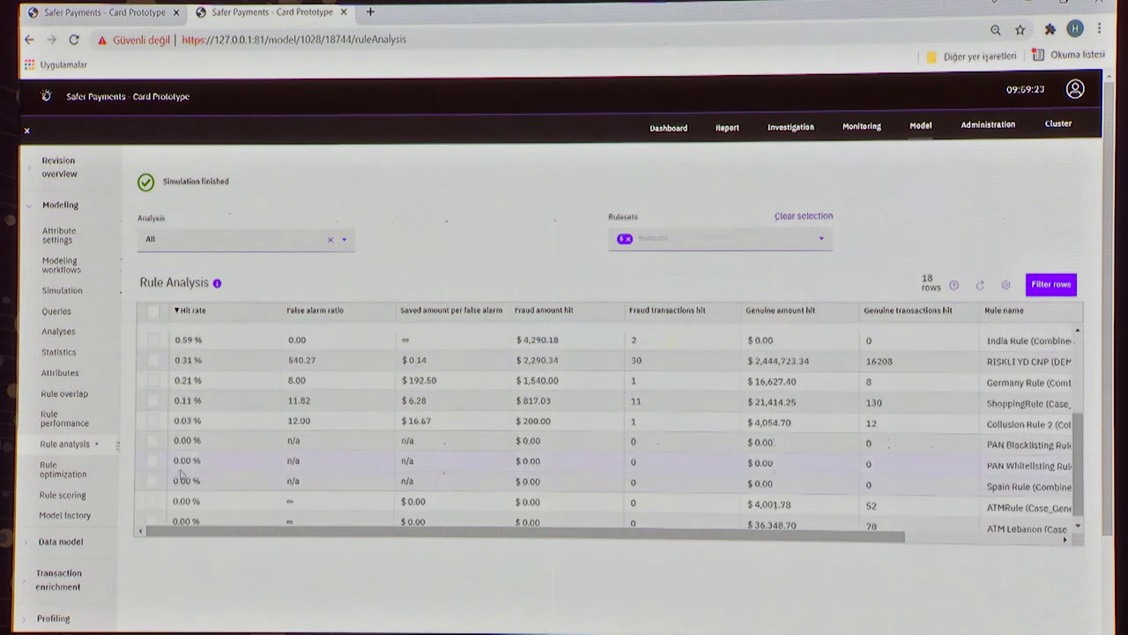
pyautogui.click(153, 363)
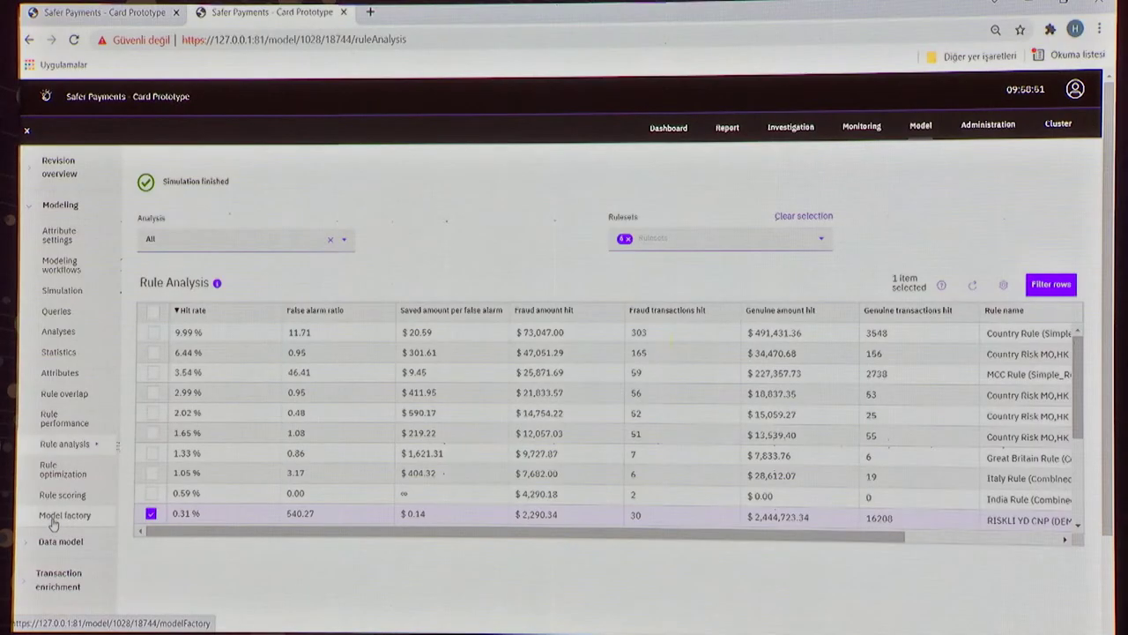
# Start a model of type Rule in the model factory and check the data range options for its training data
pyautogui.click(51, 520)
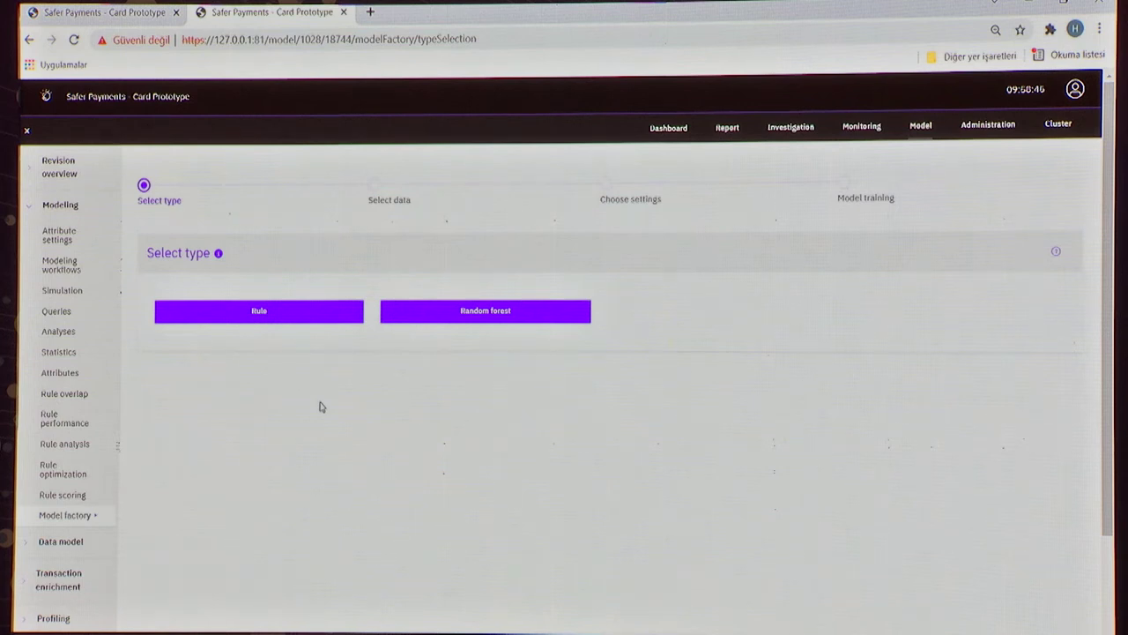
pyautogui.click(287, 311)
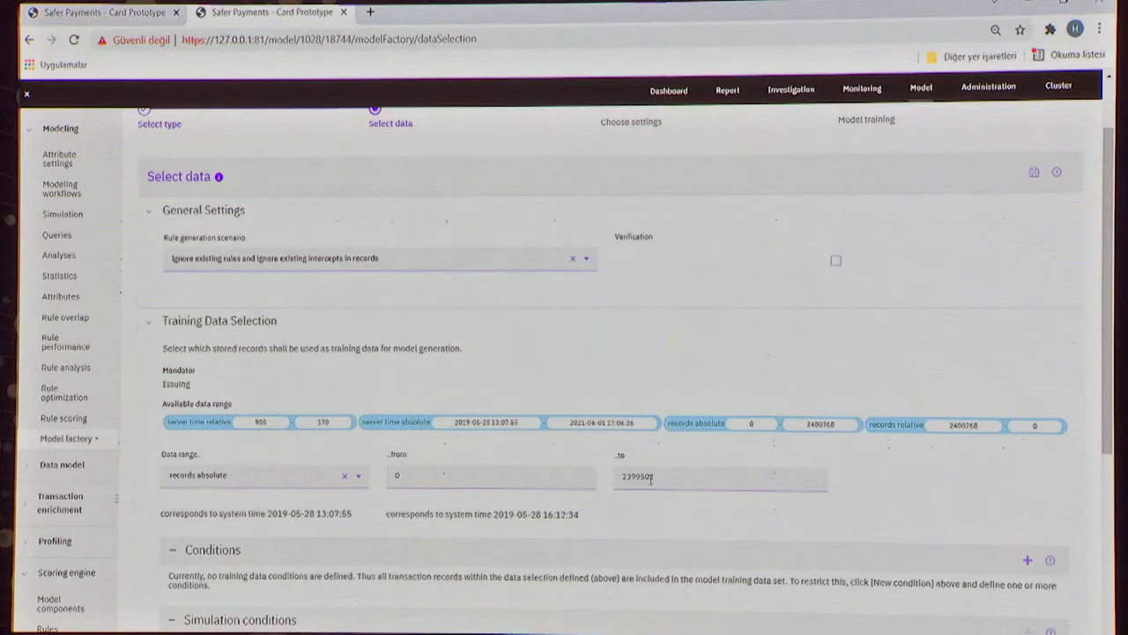
pyautogui.click(356, 485)
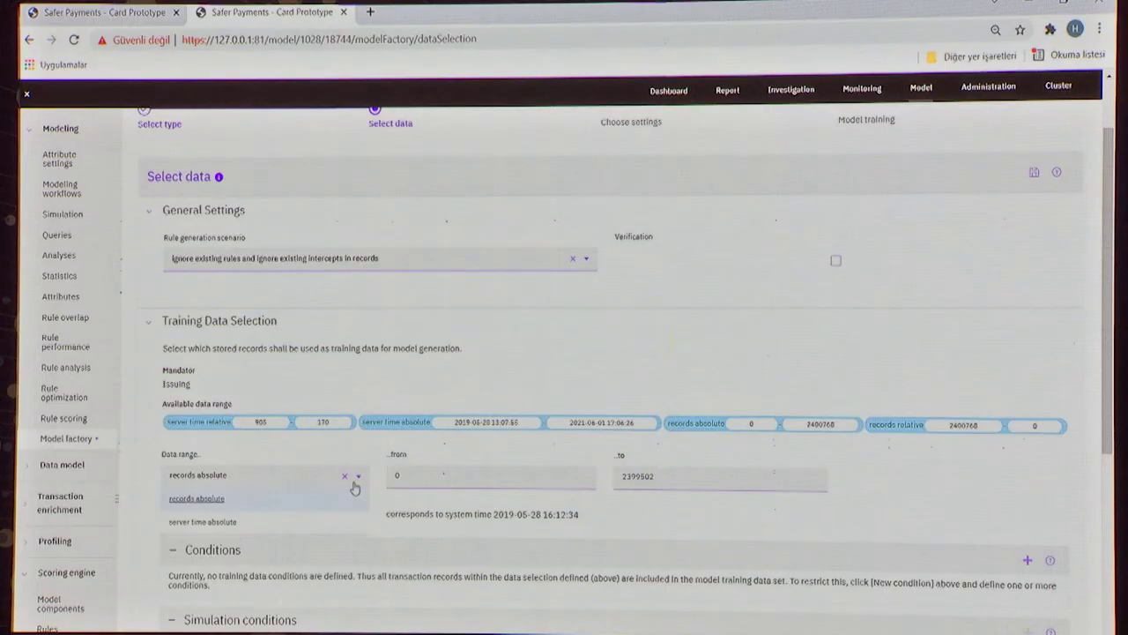
pyautogui.click(596, 374)
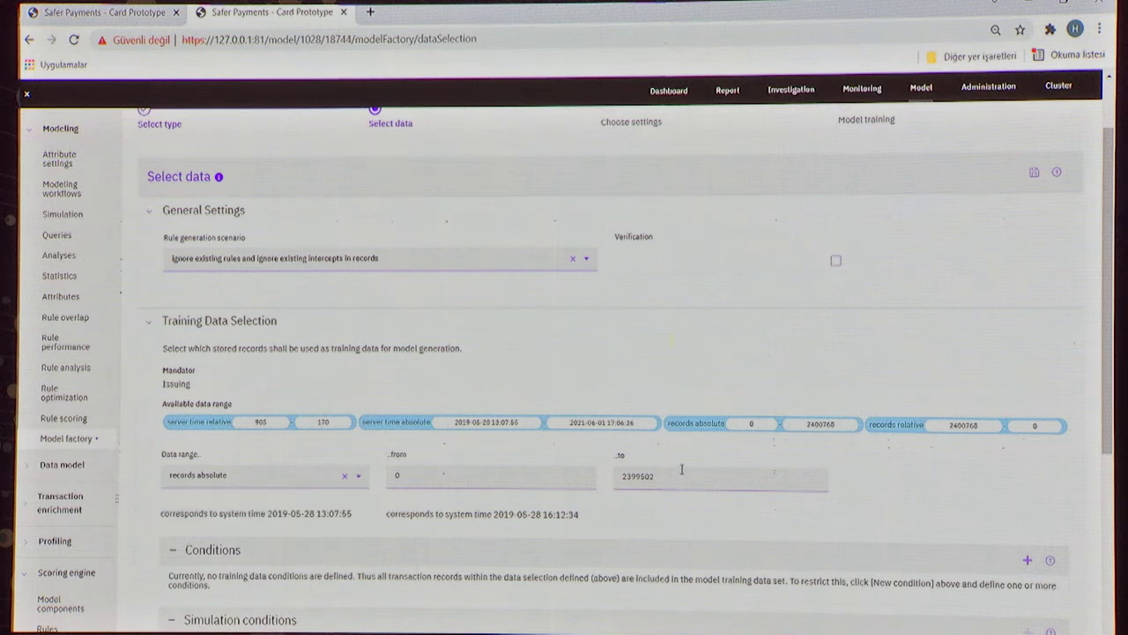
# Review the training data selection and its conditions, and save it with the absolute record range 0 to 2399502
pyautogui.scroll(-1, 864, 521)
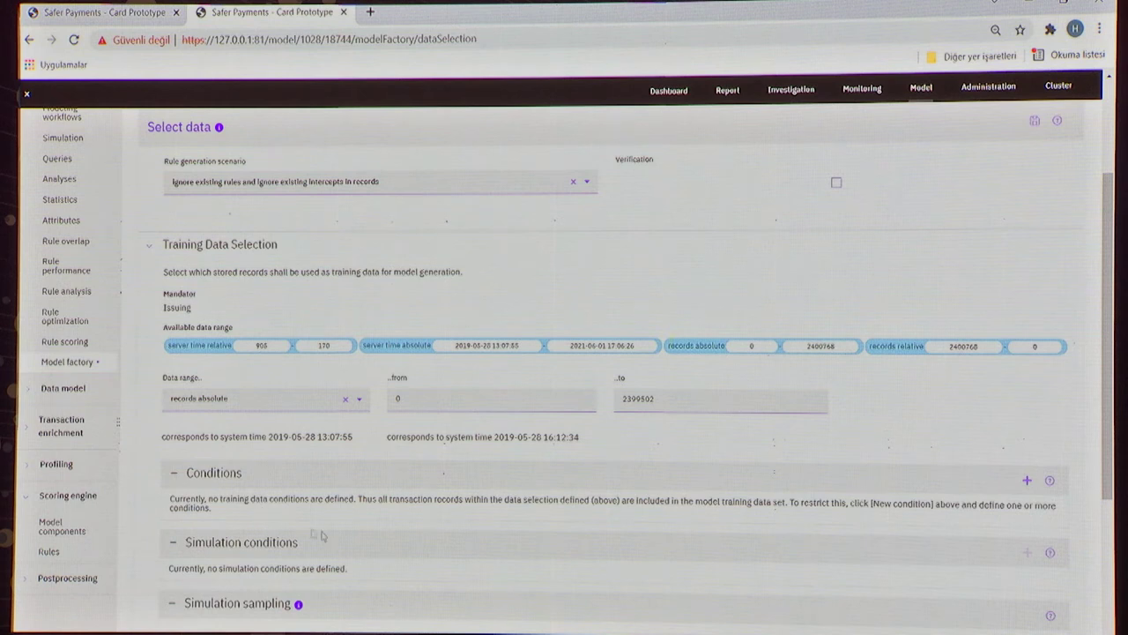
pyautogui.scroll(-1, 482, 531)
pyautogui.scroll(3, 482, 530)
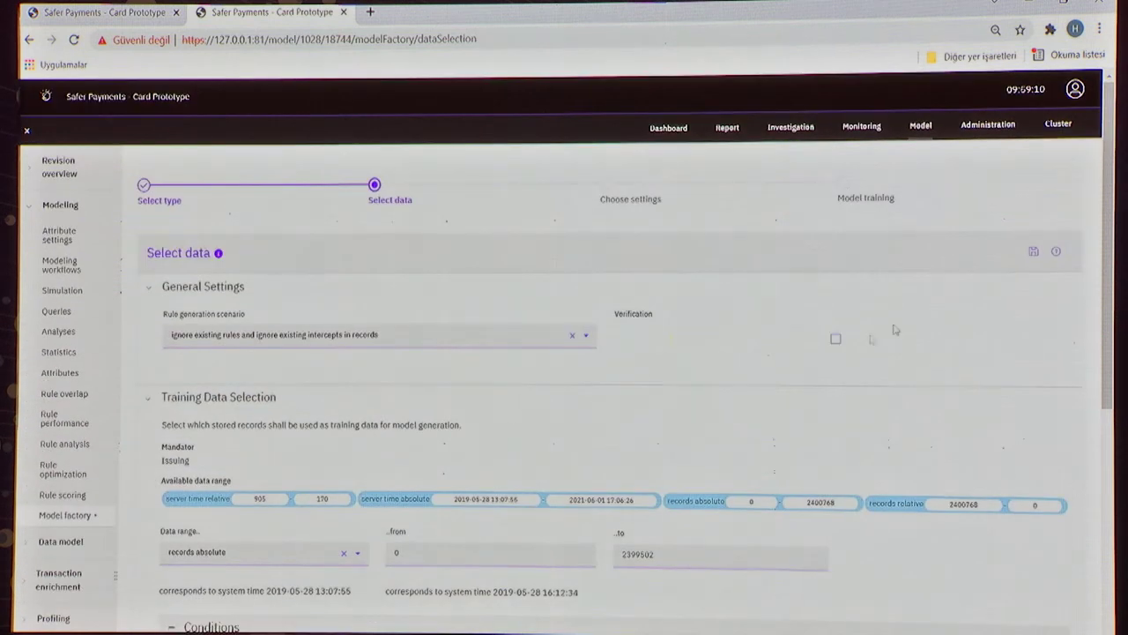
pyautogui.click(1034, 253)
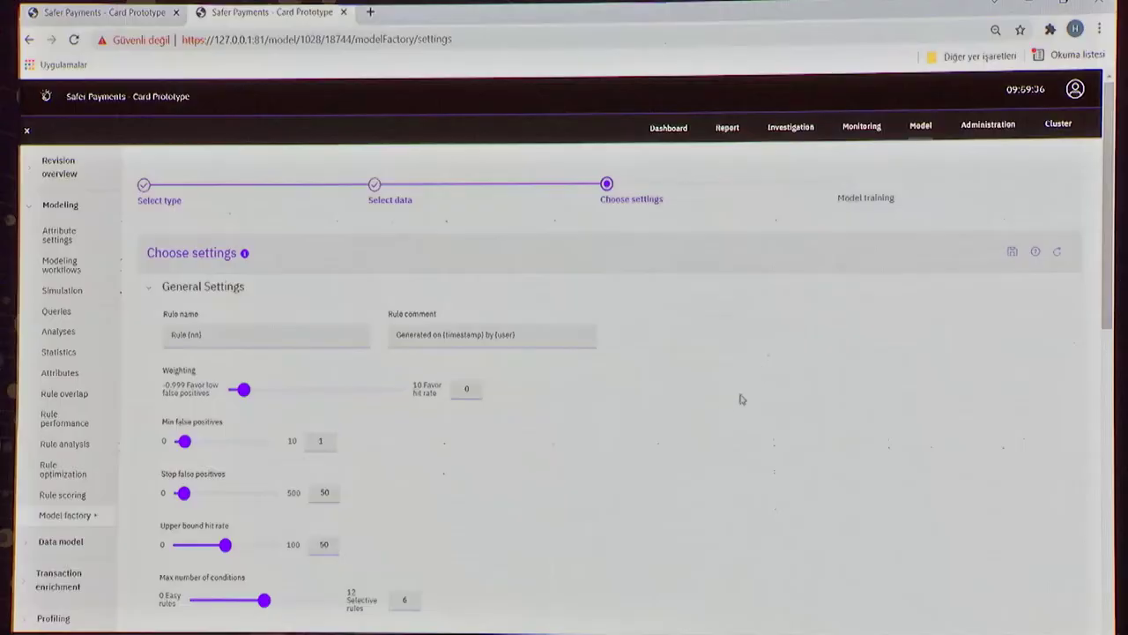
# Set the rule generation weighting to 3 in the model's general settings
pyautogui.scroll(-1, 577, 408)
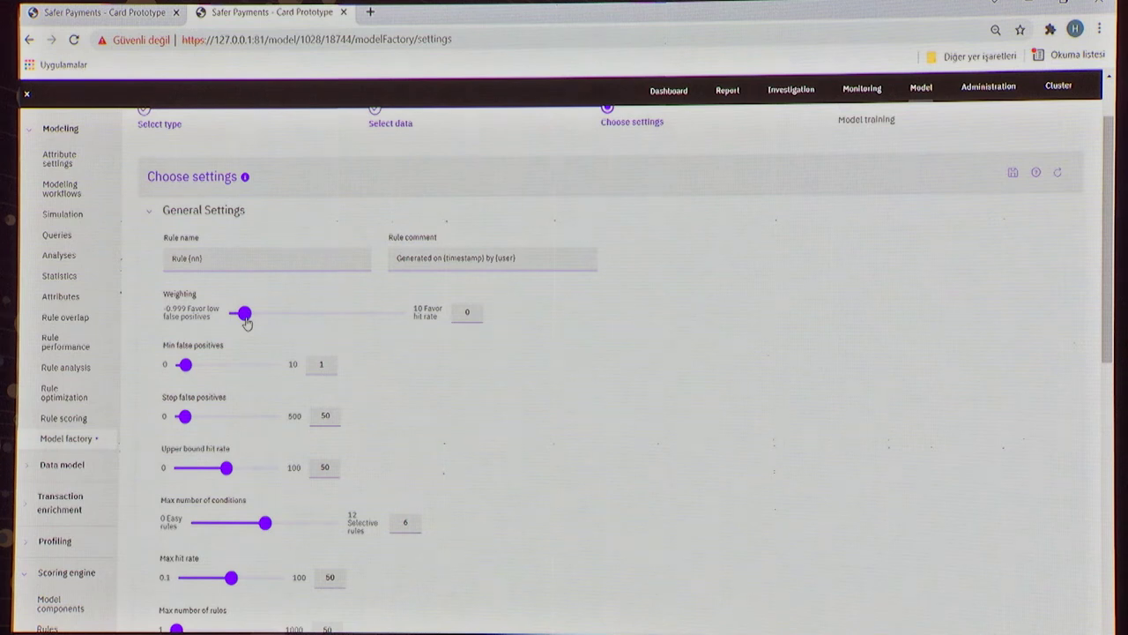
pyautogui.doubleClick(468, 315)
pyautogui.write('3')
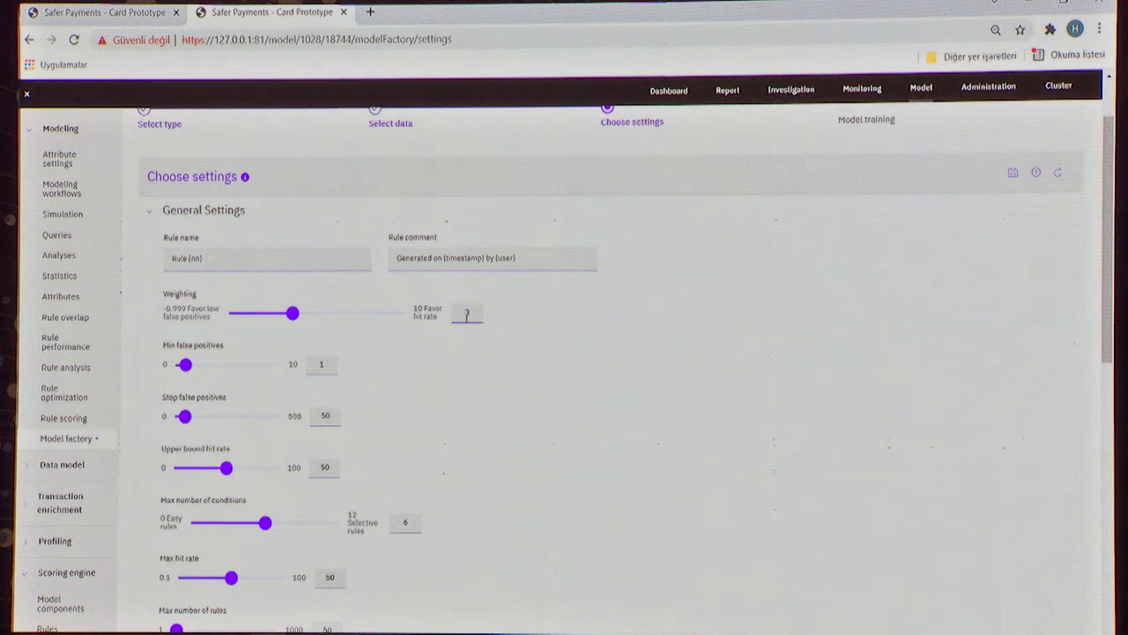
pyautogui.click(651, 336)
pyautogui.scroll(-1, 552, 411)
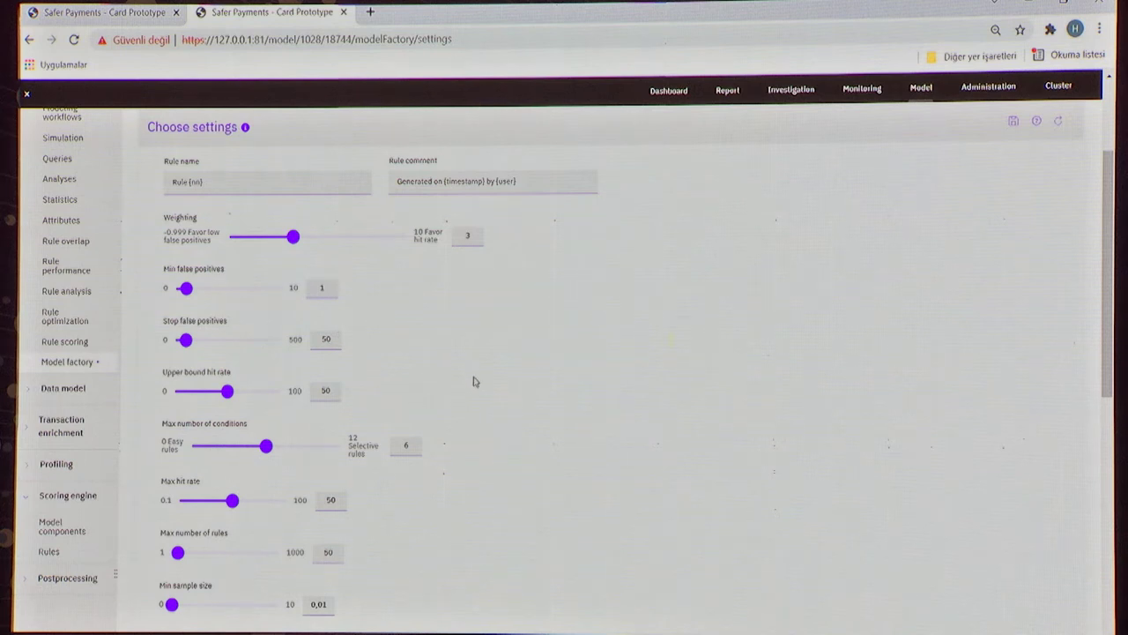
# Set the maximum number of rules to 3 and save the rule generation settings
pyautogui.doubleClick(414, 445)
pyautogui.click(501, 437)
pyautogui.scroll(-2, 341, 499)
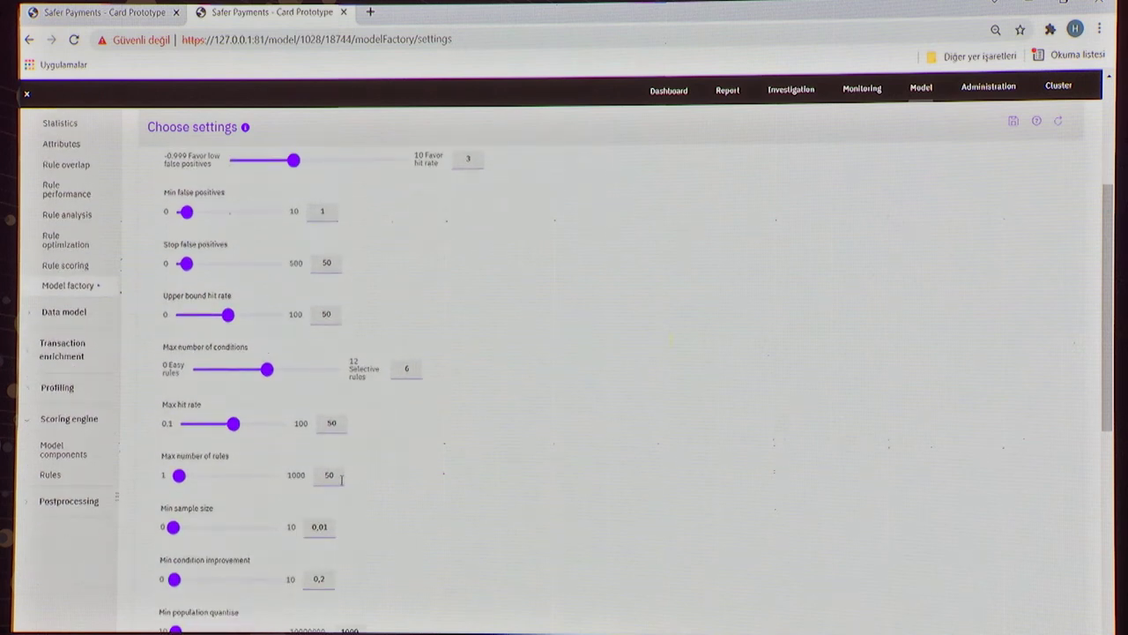
pyautogui.moveTo(342, 480); pyautogui.dragTo(310, 484)
pyautogui.write('3')
pyautogui.click(585, 414)
pyautogui.scroll(-2, 555, 433)
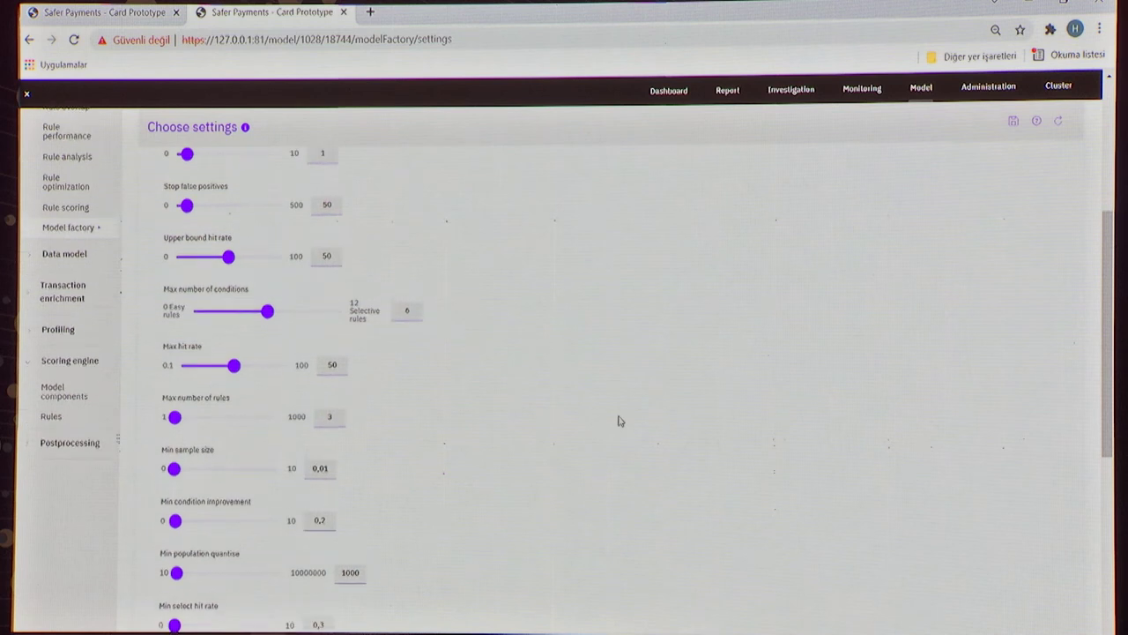
pyautogui.scroll(5, 619, 421)
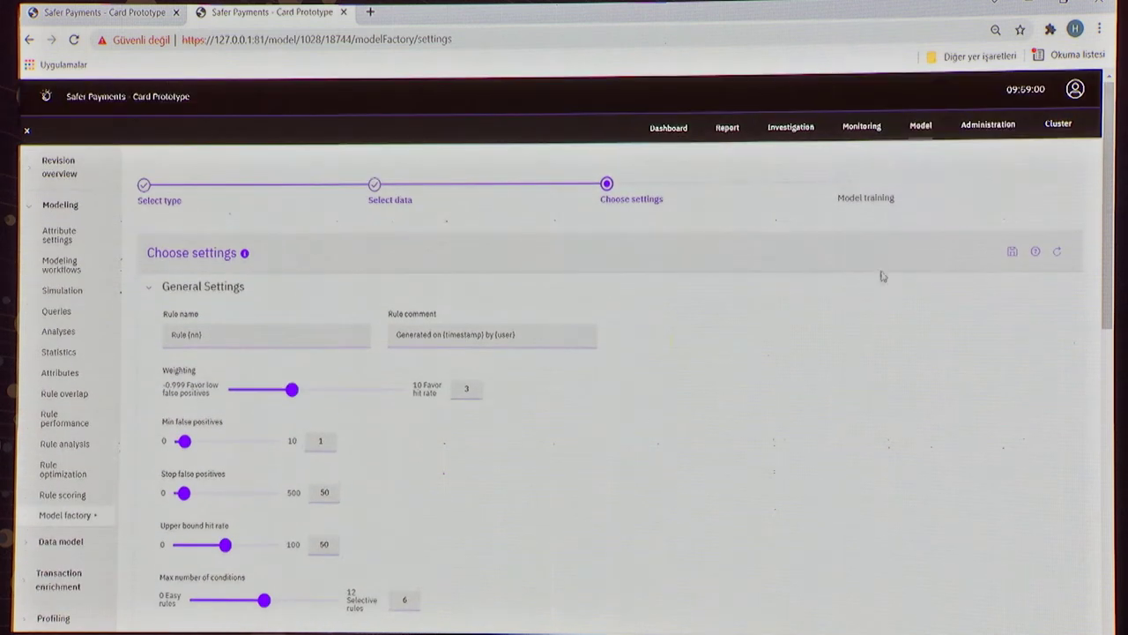
pyautogui.click(1012, 254)
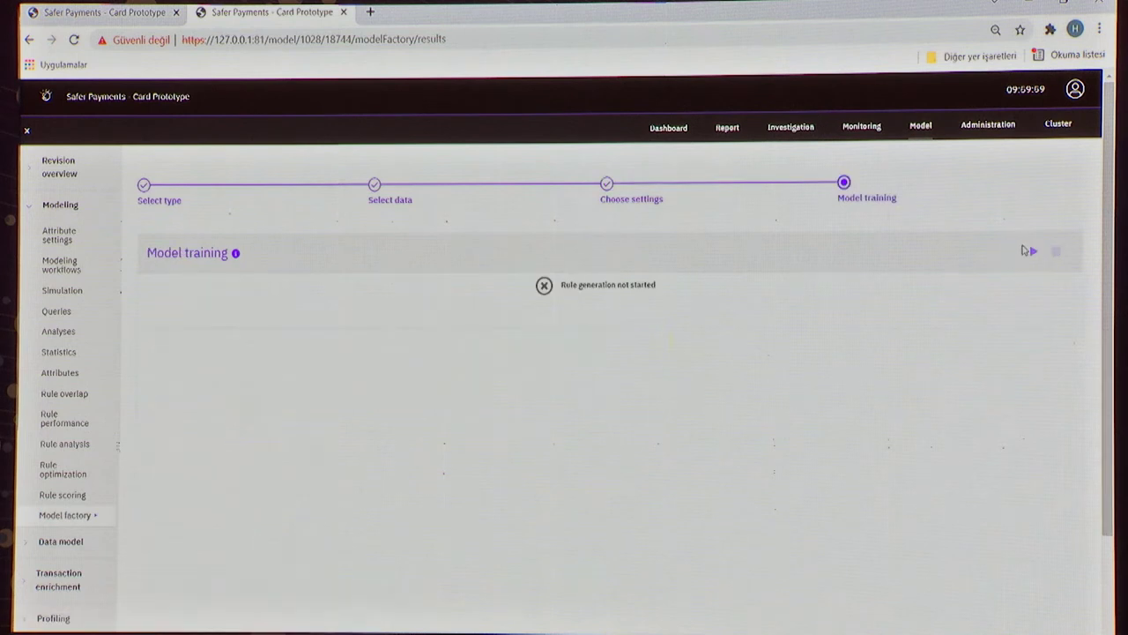
# Start the model training and look at its Data Overview and Rule Designer results
pyautogui.click(1031, 251)
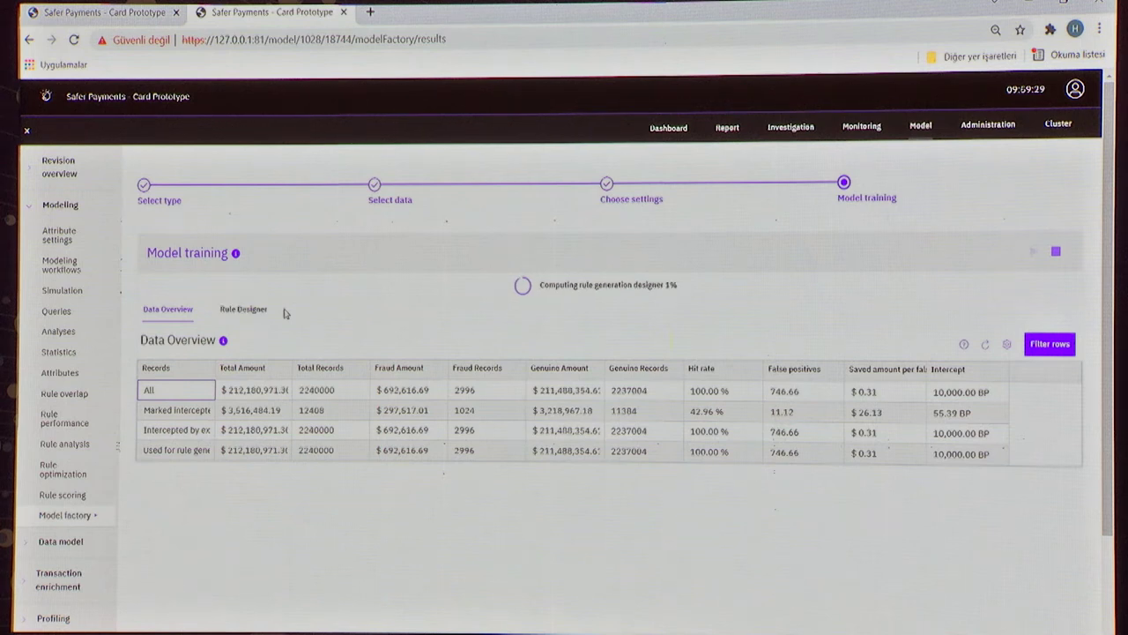
pyautogui.click(252, 315)
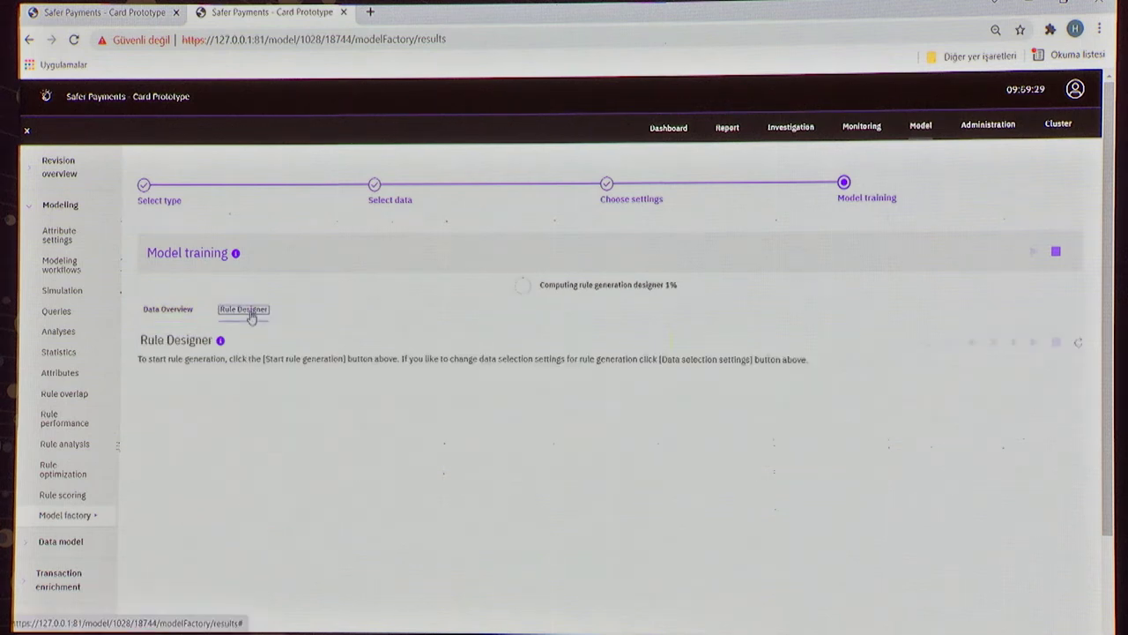
pyautogui.click(173, 314)
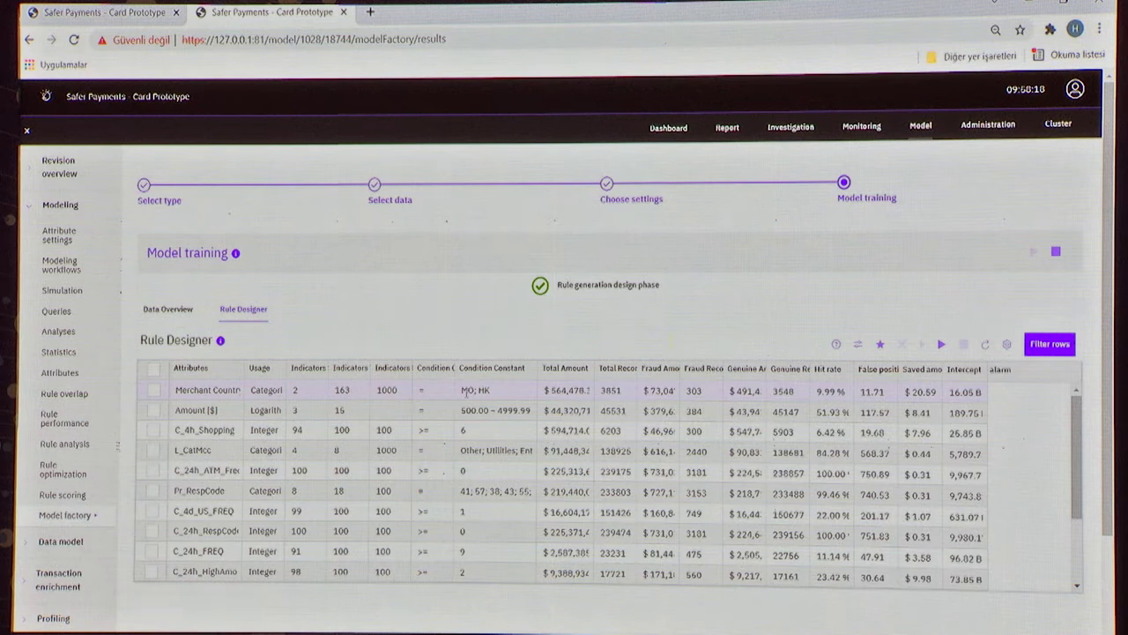
# Explore the performing indicators for Merchant Country Code and add ES to the selected indicators
pyautogui.click(488, 398)
pyautogui.click(154, 390)
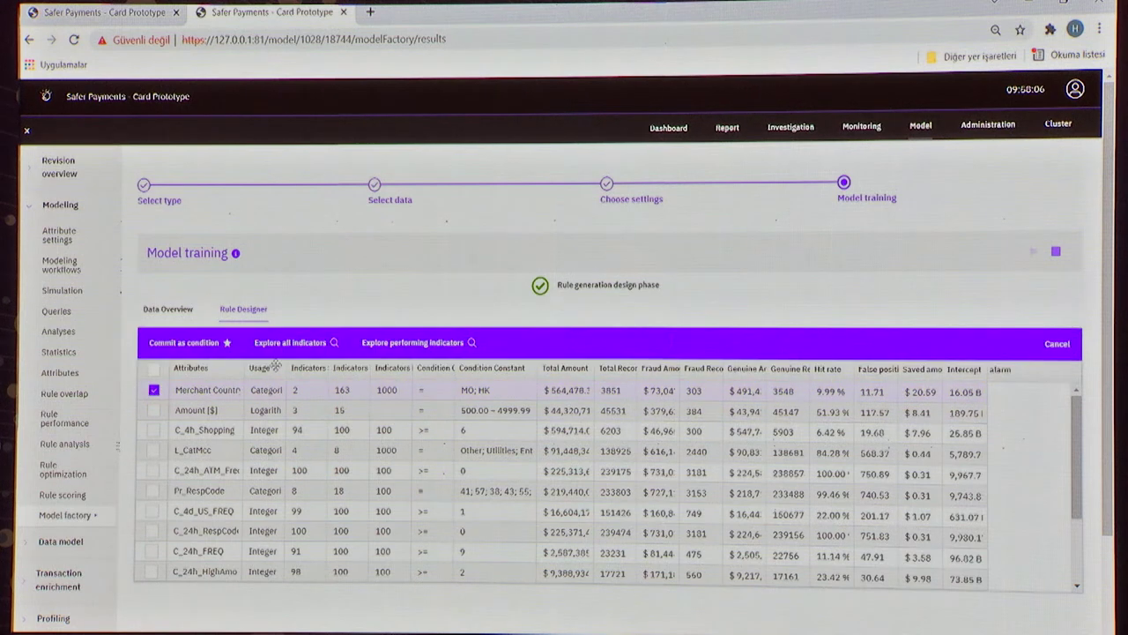
pyautogui.click(409, 346)
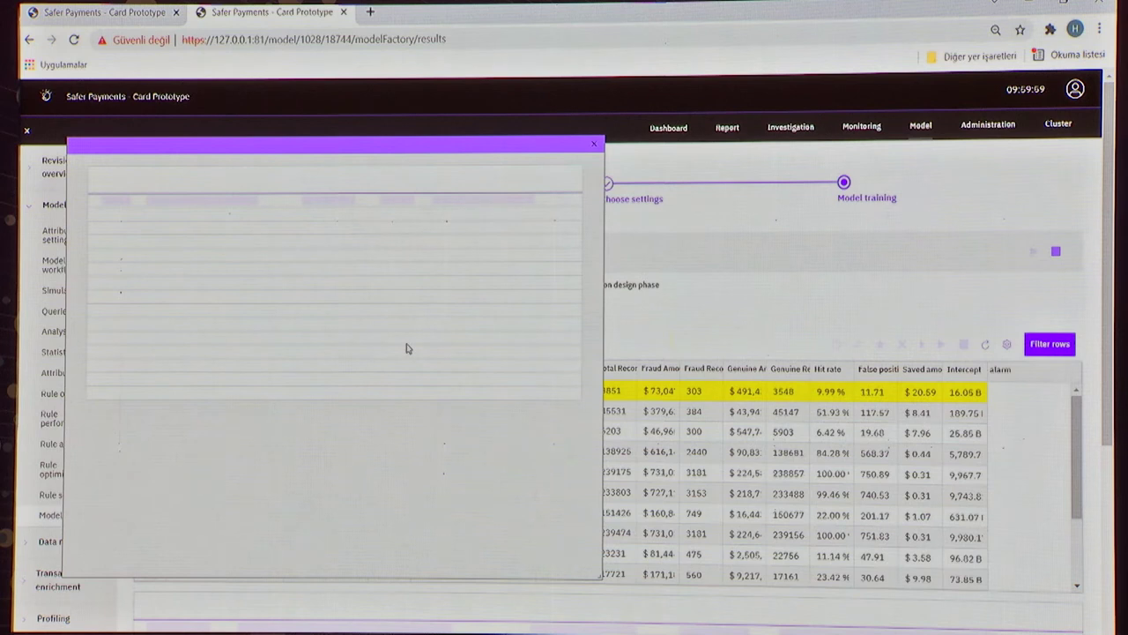
pyautogui.scroll(-3, 406, 348)
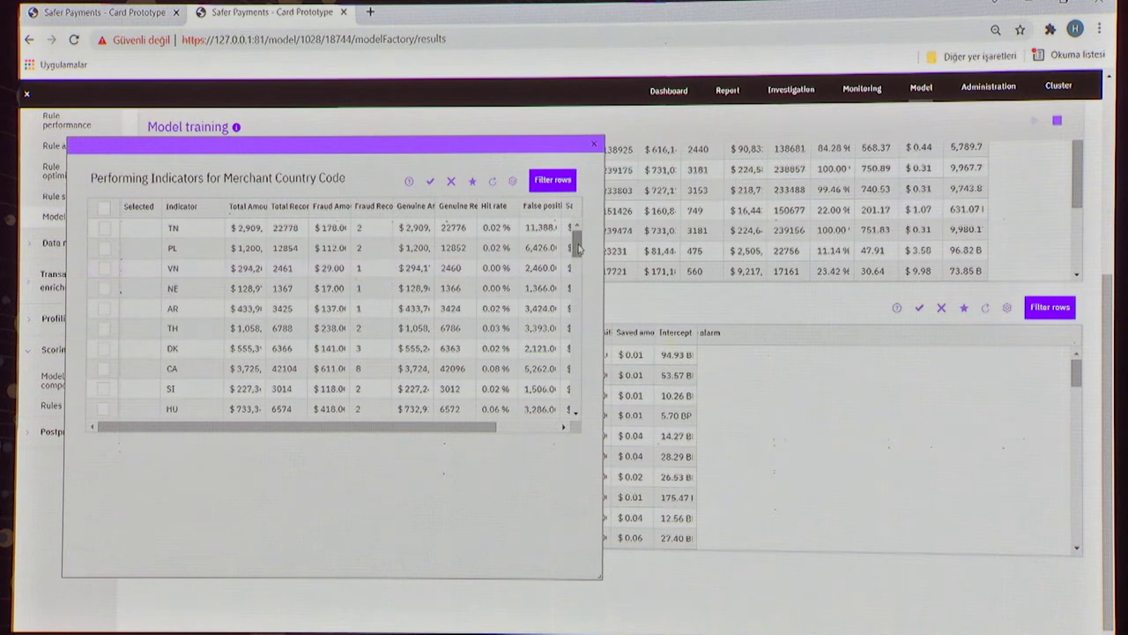
pyautogui.moveTo(577, 253); pyautogui.dragTo(578, 418)
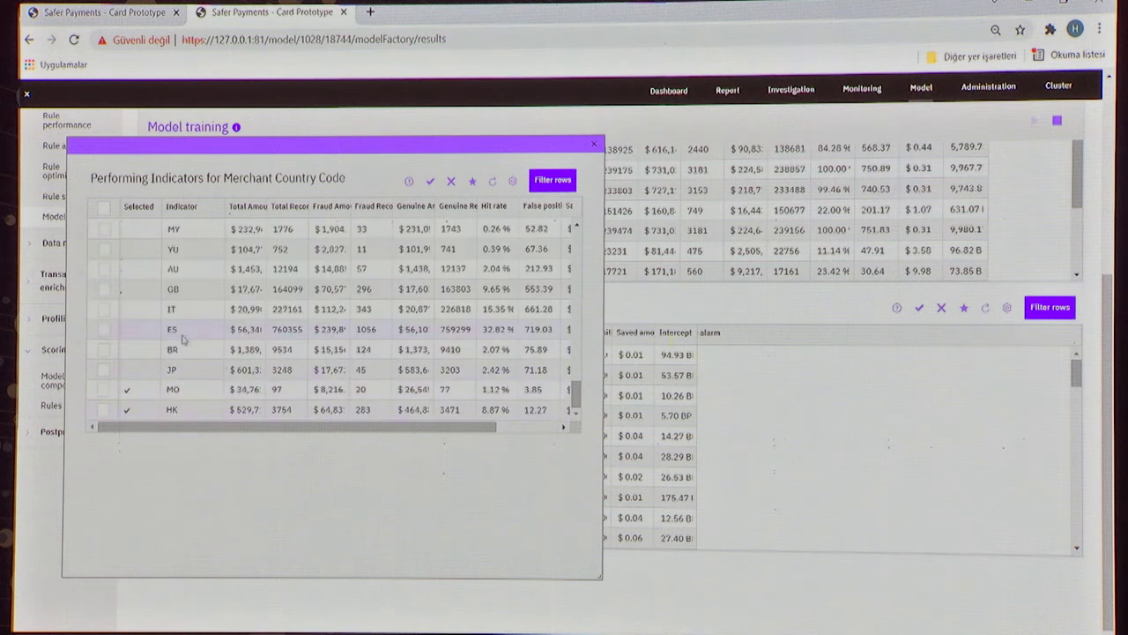
pyautogui.click(103, 331)
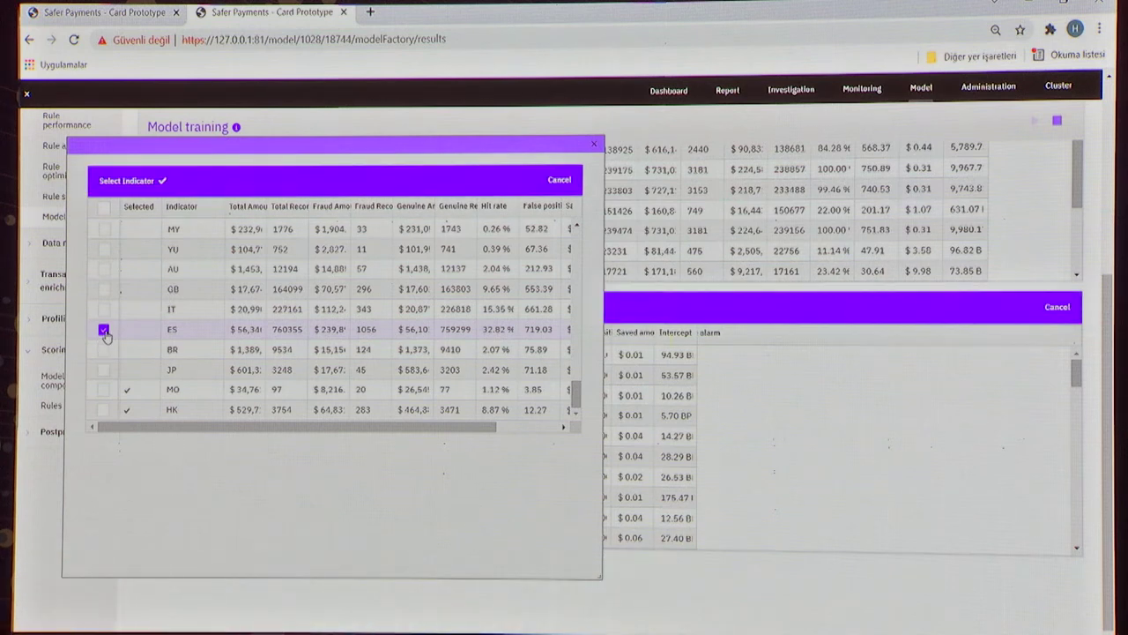
pyautogui.click(141, 180)
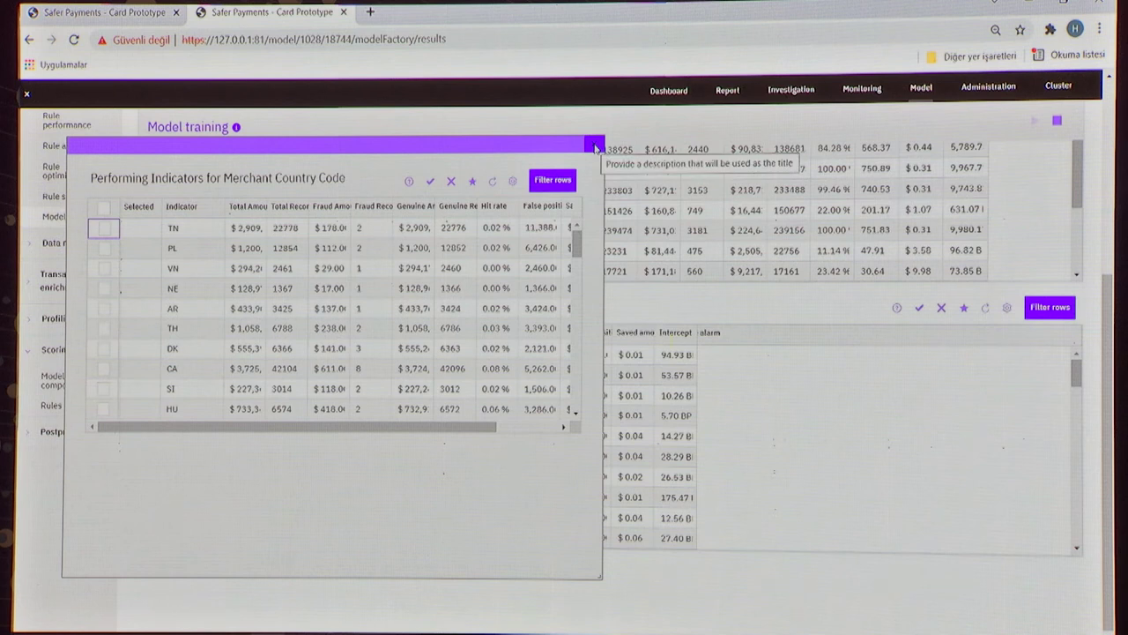
pyautogui.click(595, 147)
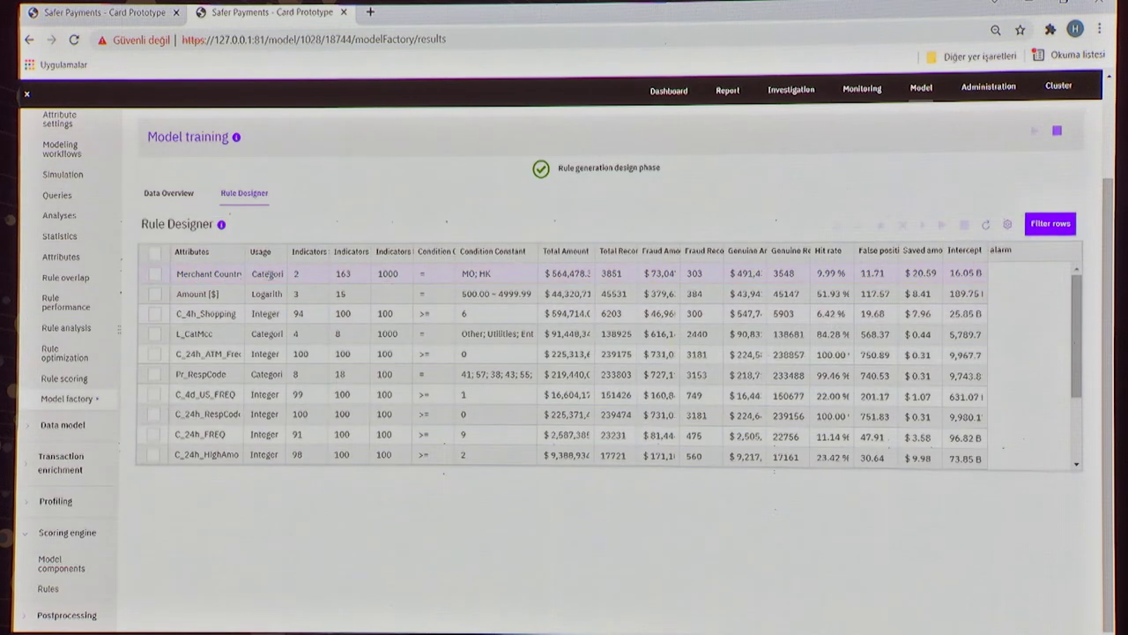
# Reopen the performing indicators of Merchant Country Code and deselect the ES indicator
pyautogui.click(155, 273)
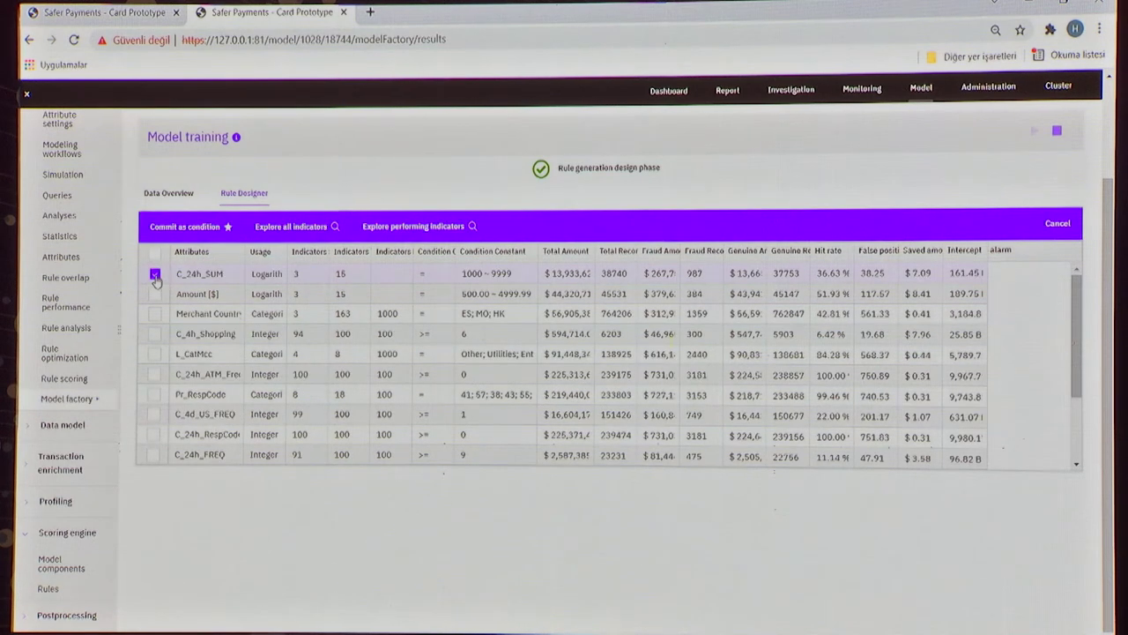
pyautogui.click(155, 275)
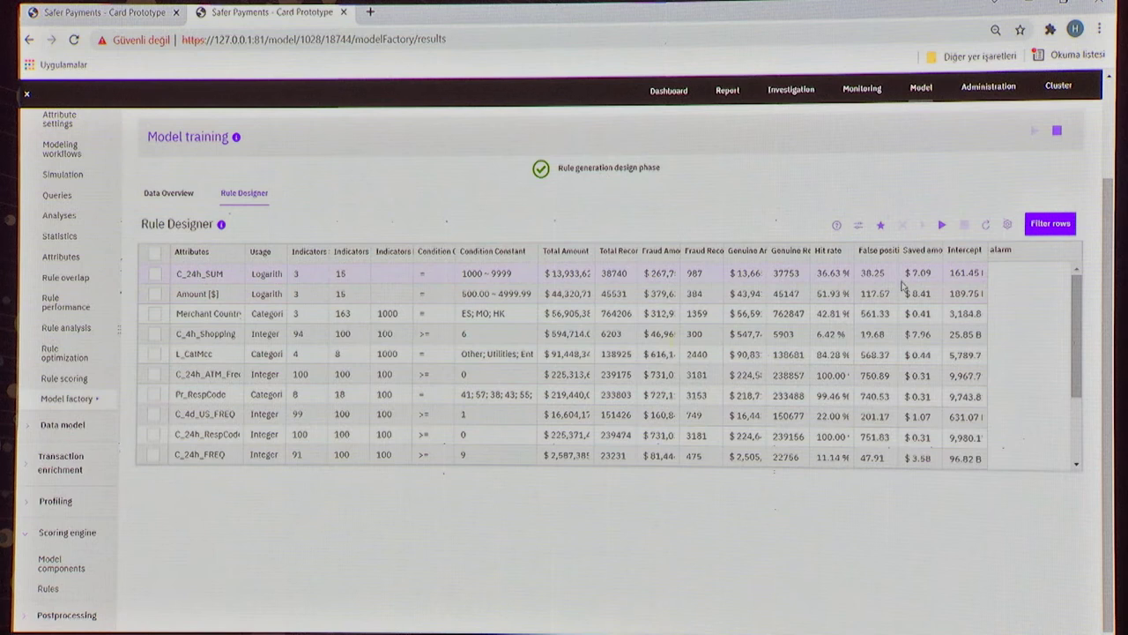
pyautogui.click(154, 315)
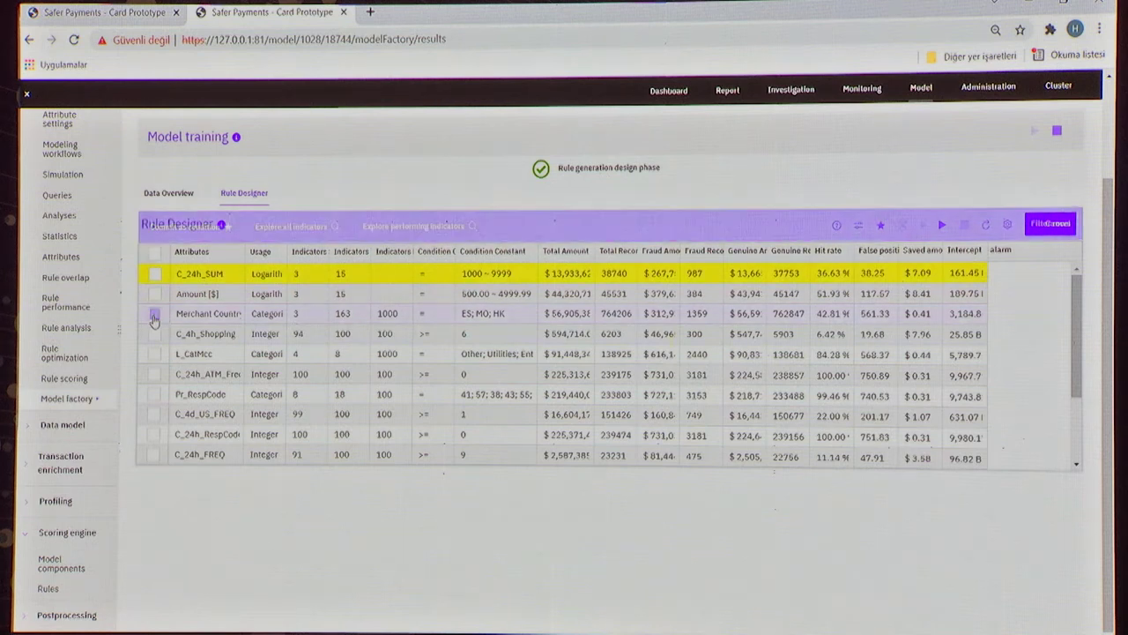
pyautogui.click(422, 227)
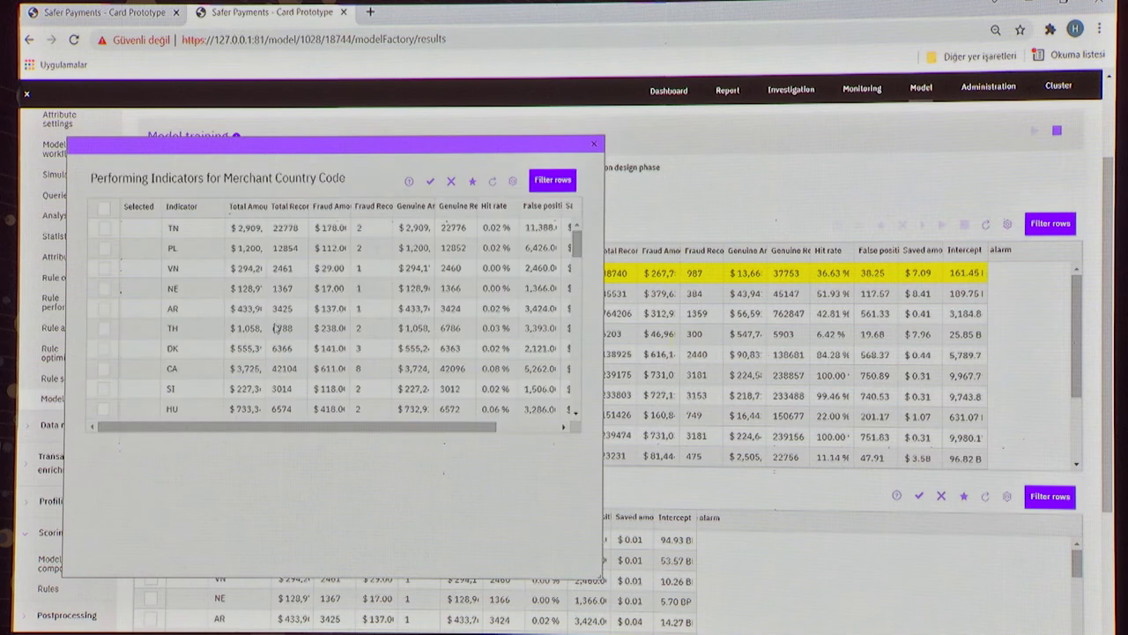
pyautogui.moveTo(578, 244); pyautogui.dragTo(578, 399)
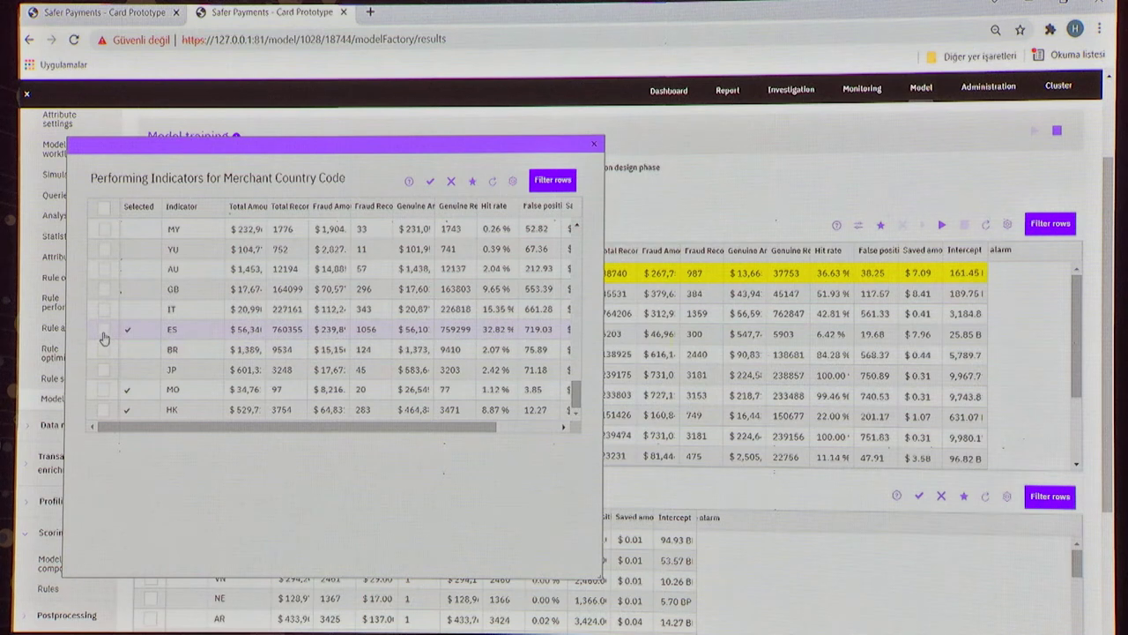
pyautogui.click(103, 331)
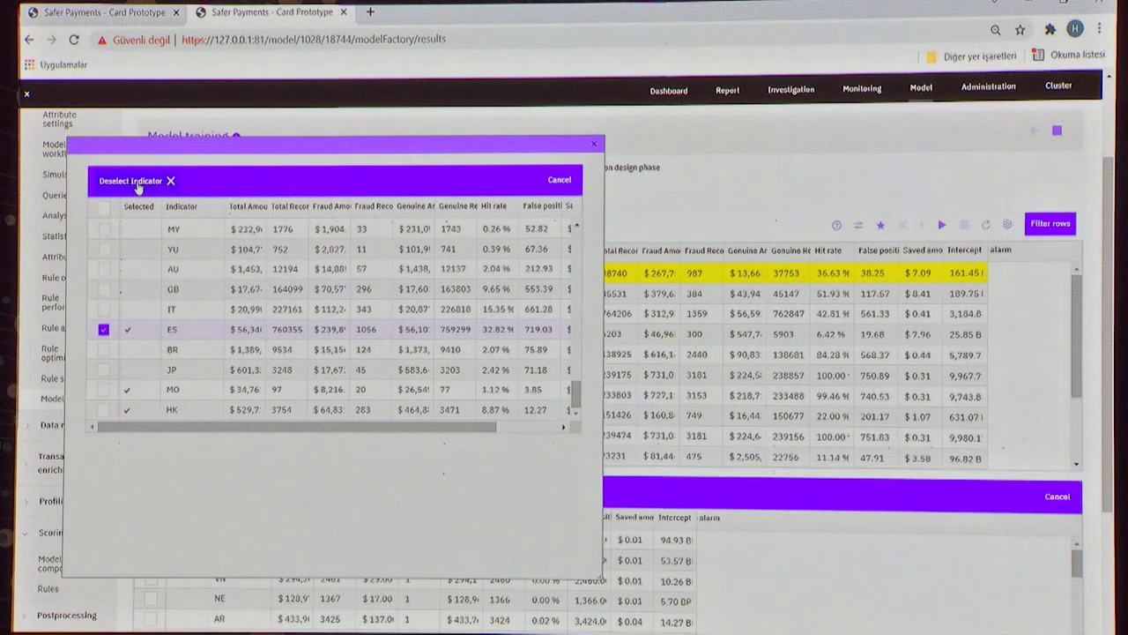
pyautogui.click(561, 185)
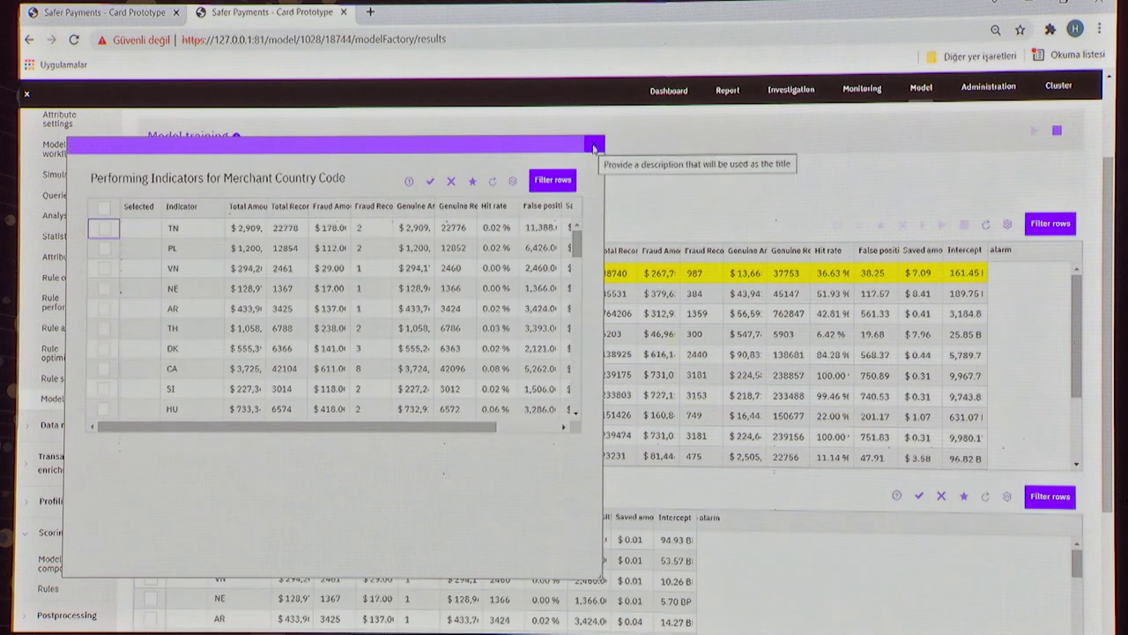
pyautogui.click(594, 145)
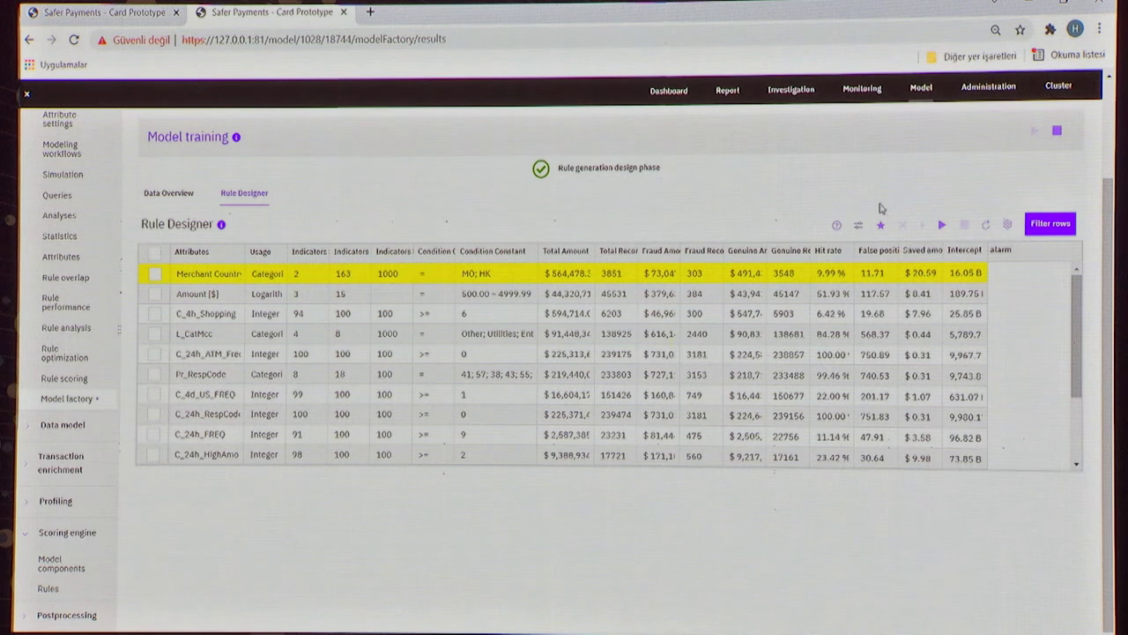
# Start generating rules from the Rule Designer and review the conditions of generated Rule 01 and Rule 02
pyautogui.click(941, 225)
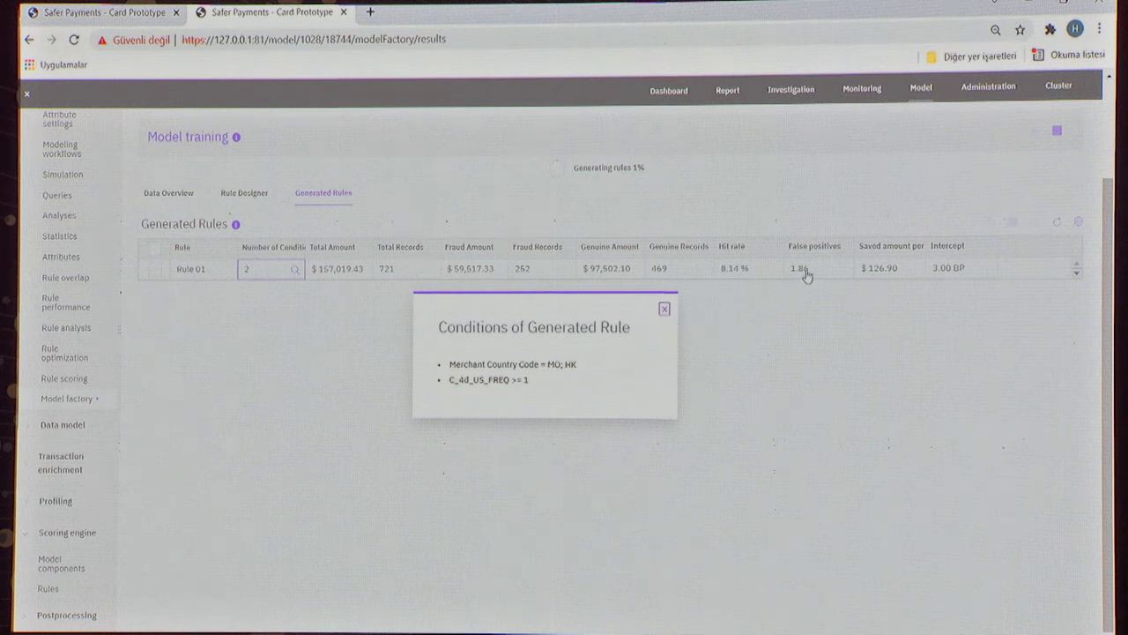
pyautogui.click(665, 312)
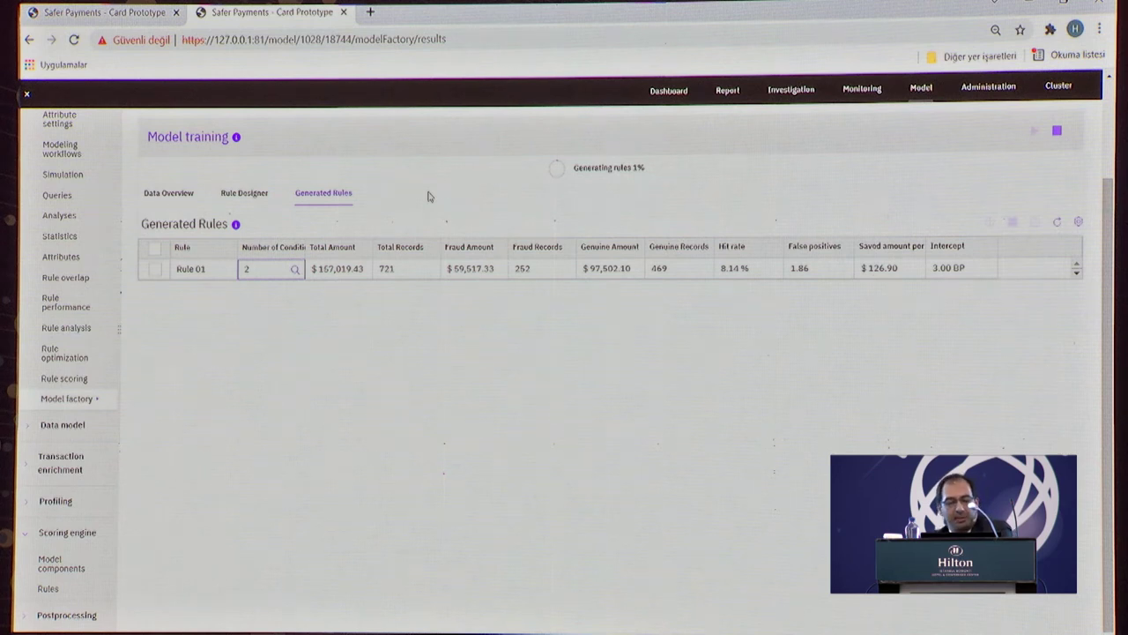
pyautogui.scroll(2, 514, 356)
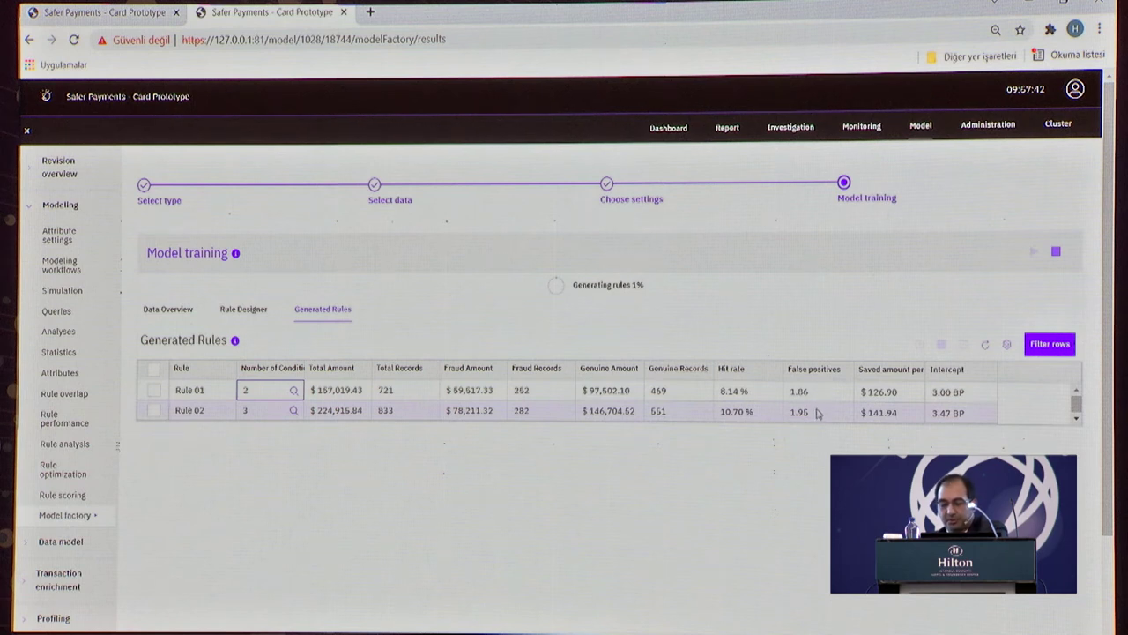
pyautogui.click(294, 412)
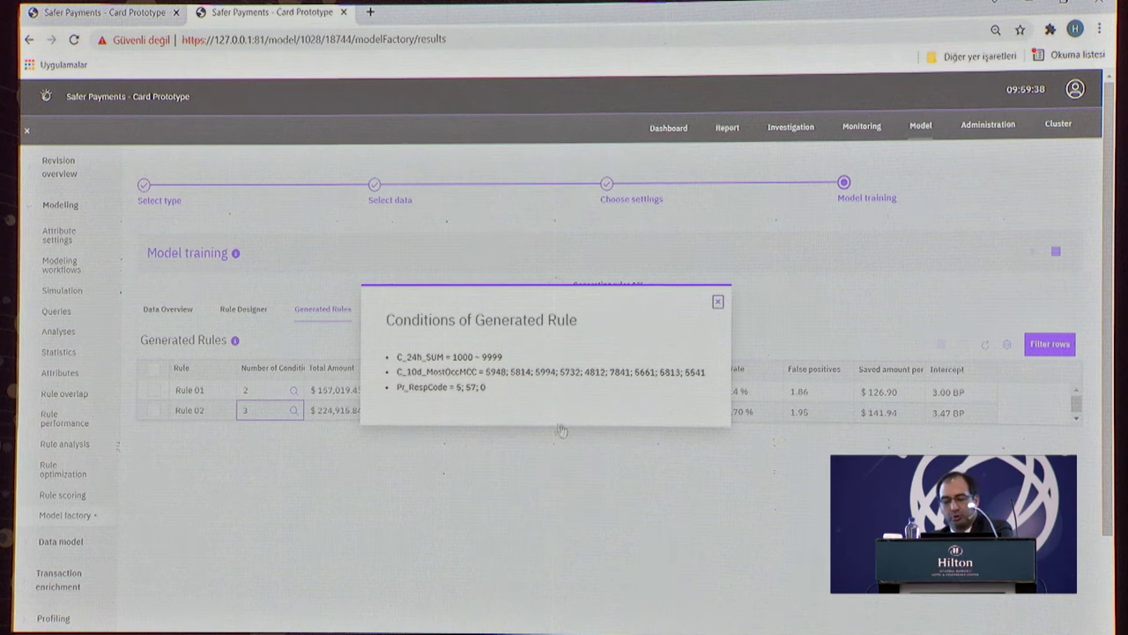
pyautogui.click(718, 301)
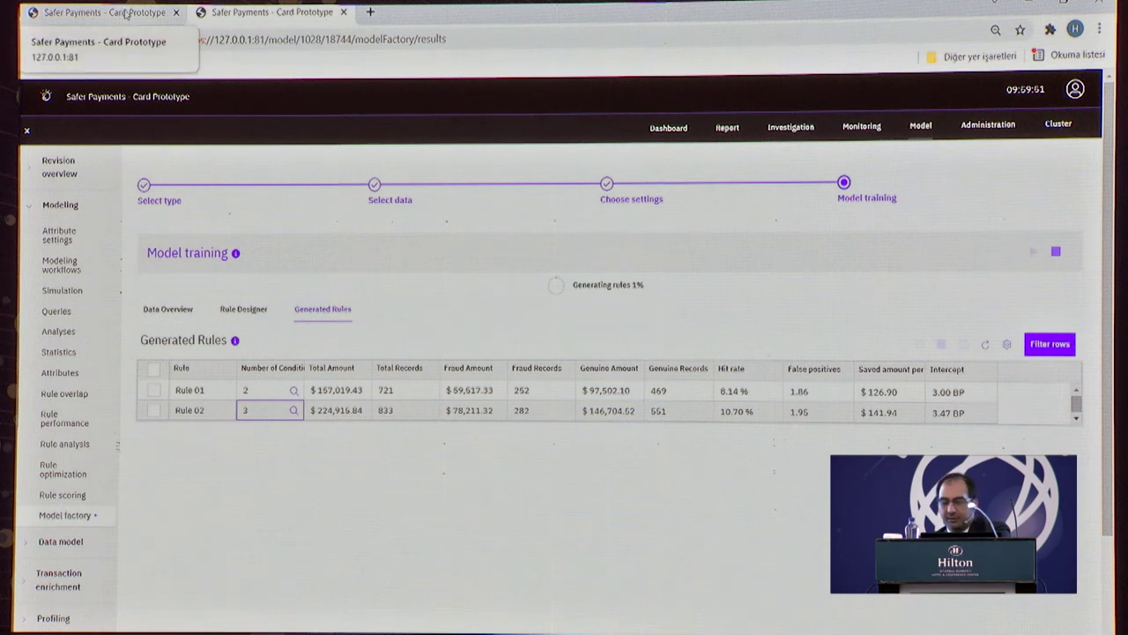
# Close the extra browser tab and open the Model area in a new one
pyautogui.hotkey('ctrl', 'w')
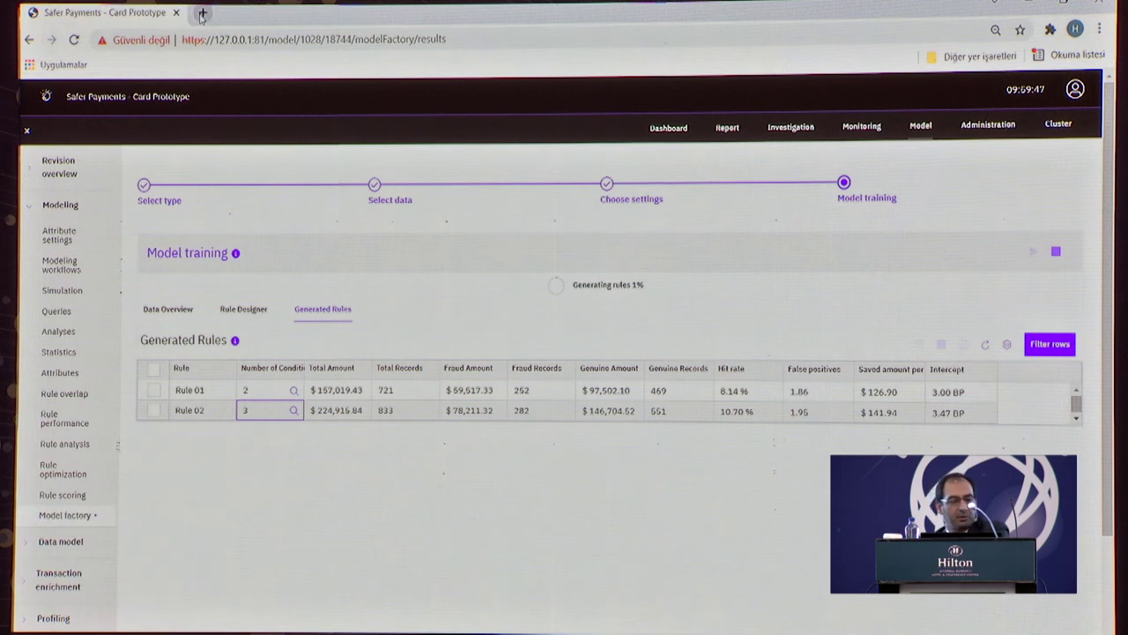
pyautogui.click(921, 129)
pyautogui.click(945, 141)
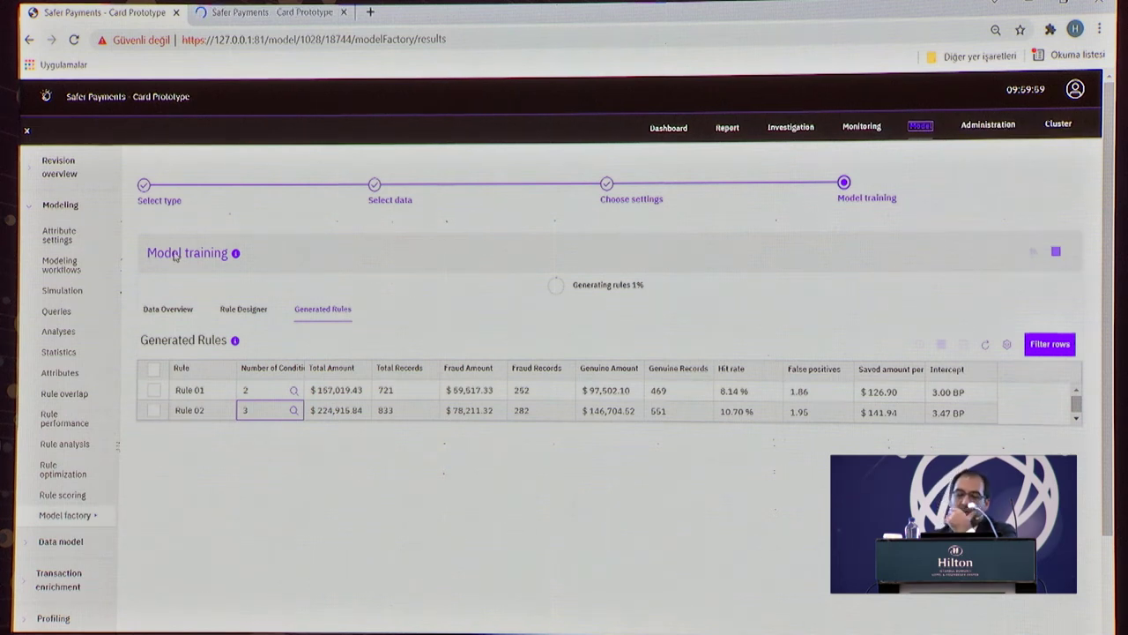
# In the second browser tab, open another revision of the Issuing mandator and choose Random forest as its model factory type
pyautogui.click(261, 14)
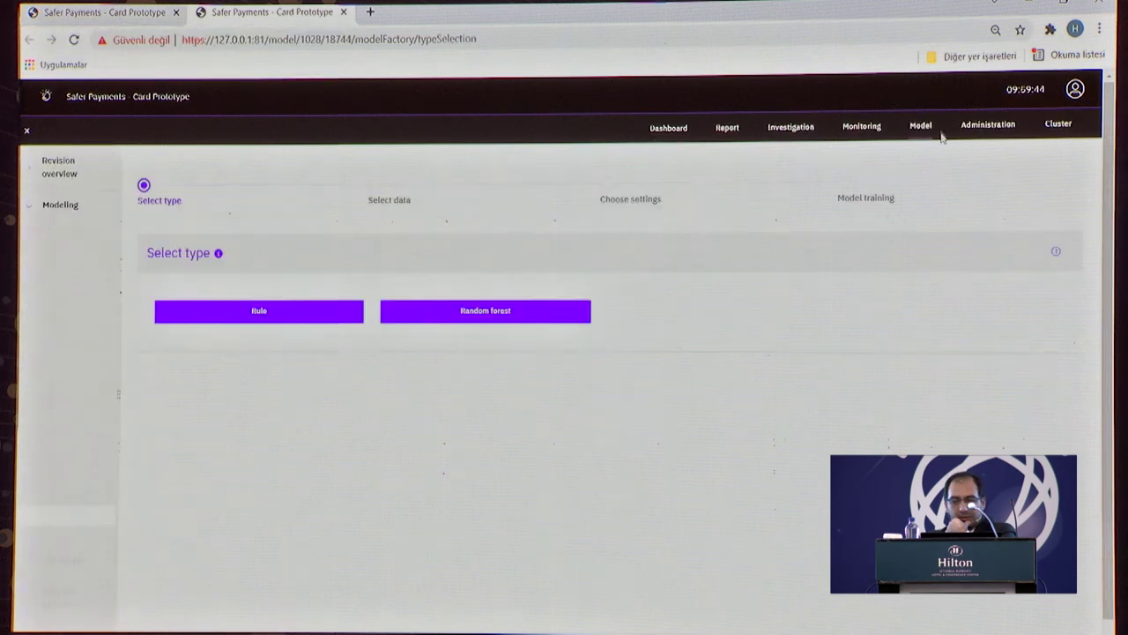
pyautogui.click(922, 128)
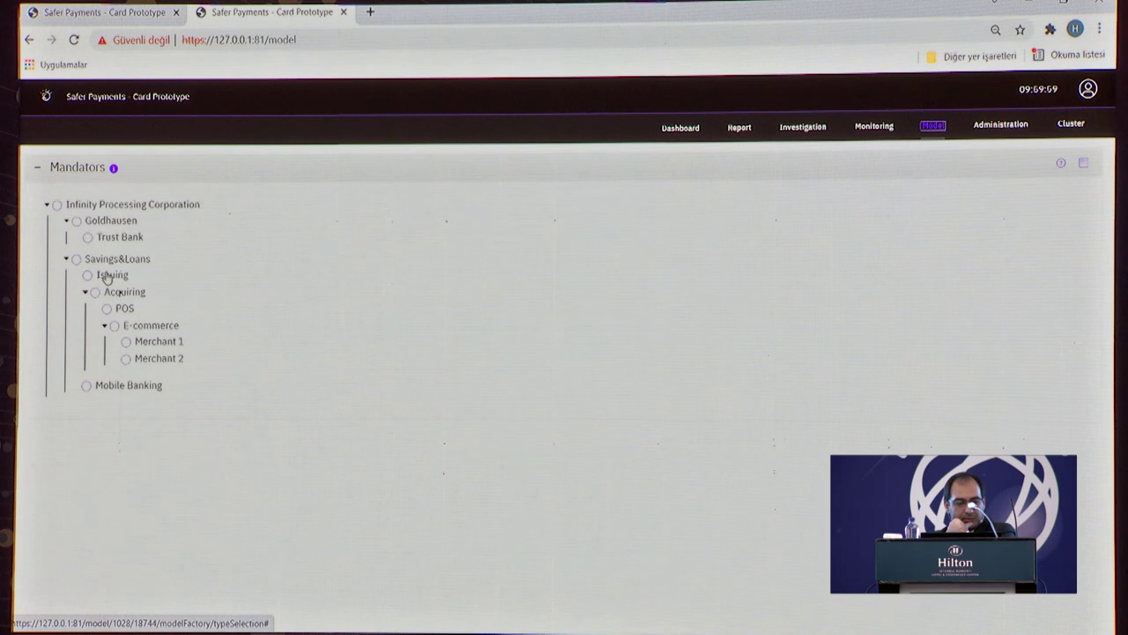
pyautogui.click(108, 275)
pyautogui.scroll(-2, 265, 516)
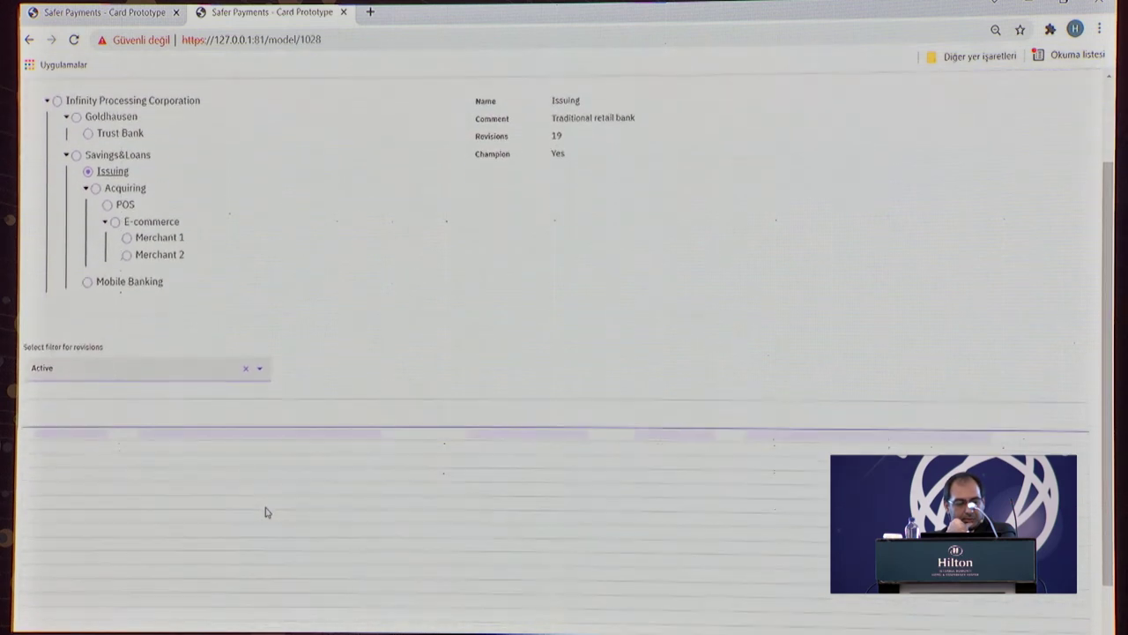
pyautogui.click(121, 489)
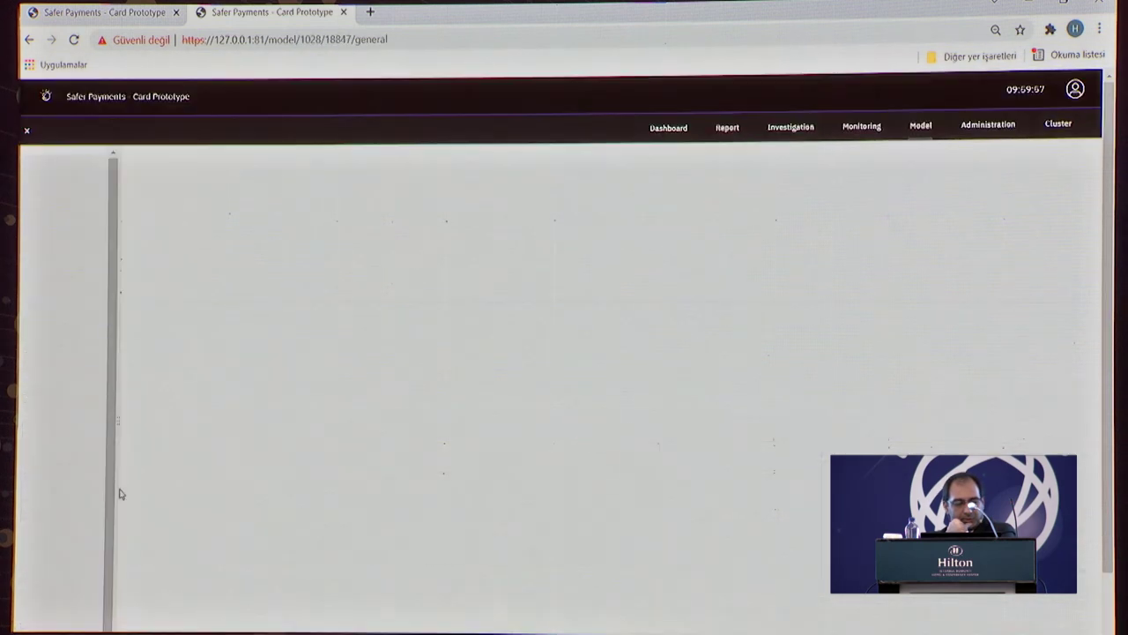
pyautogui.click(61, 517)
pyautogui.click(471, 311)
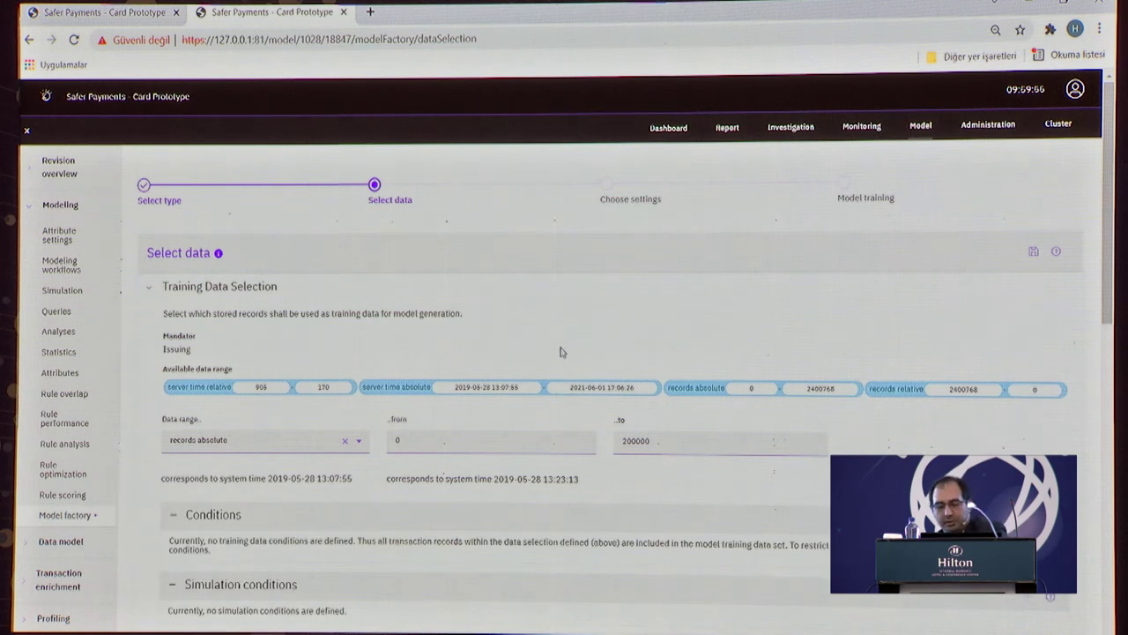
# Review the training data selection and the random forest generator settings, and start the model generation
pyautogui.scroll(-4, 660, 554)
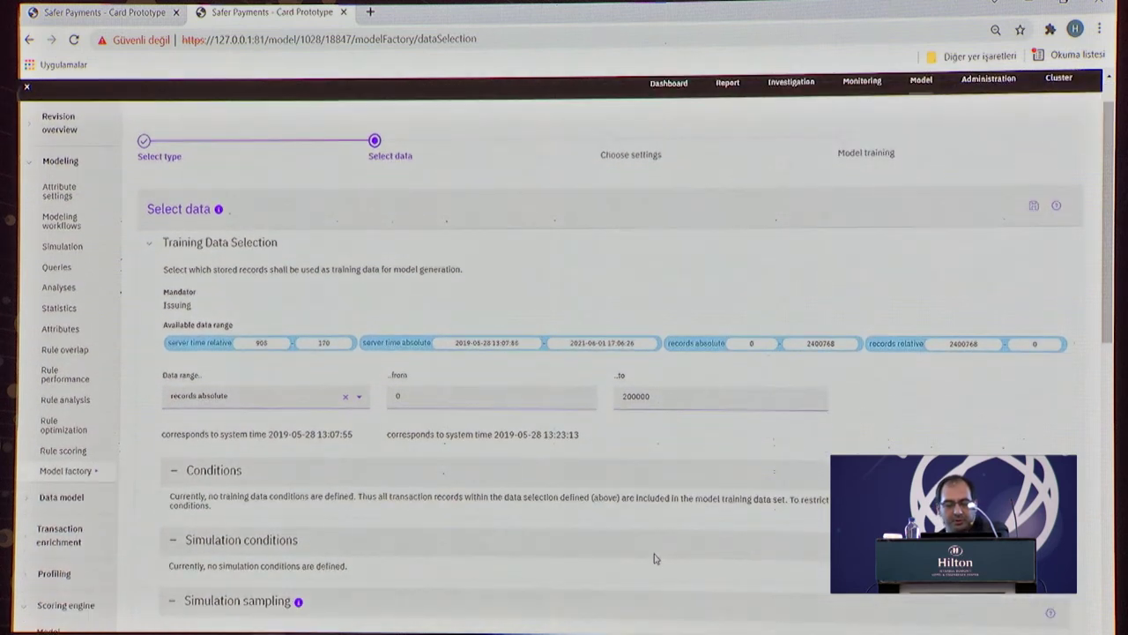
pyautogui.scroll(-2, 649, 561)
pyautogui.scroll(1, 633, 564)
pyautogui.scroll(5, 633, 564)
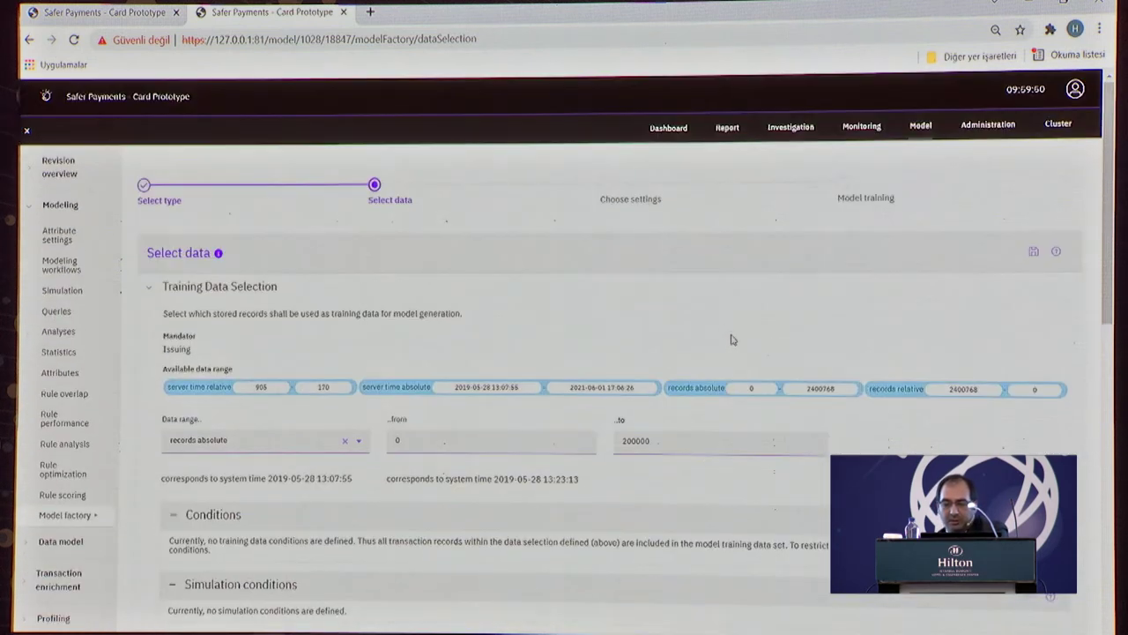
pyautogui.click(606, 186)
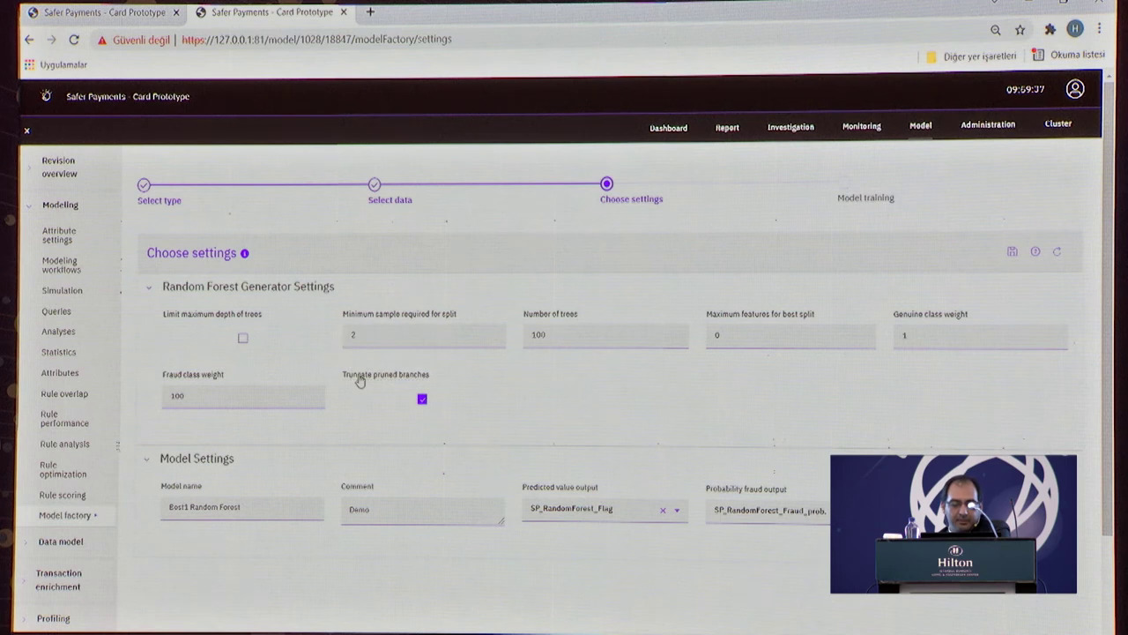
pyautogui.moveTo(360, 381)
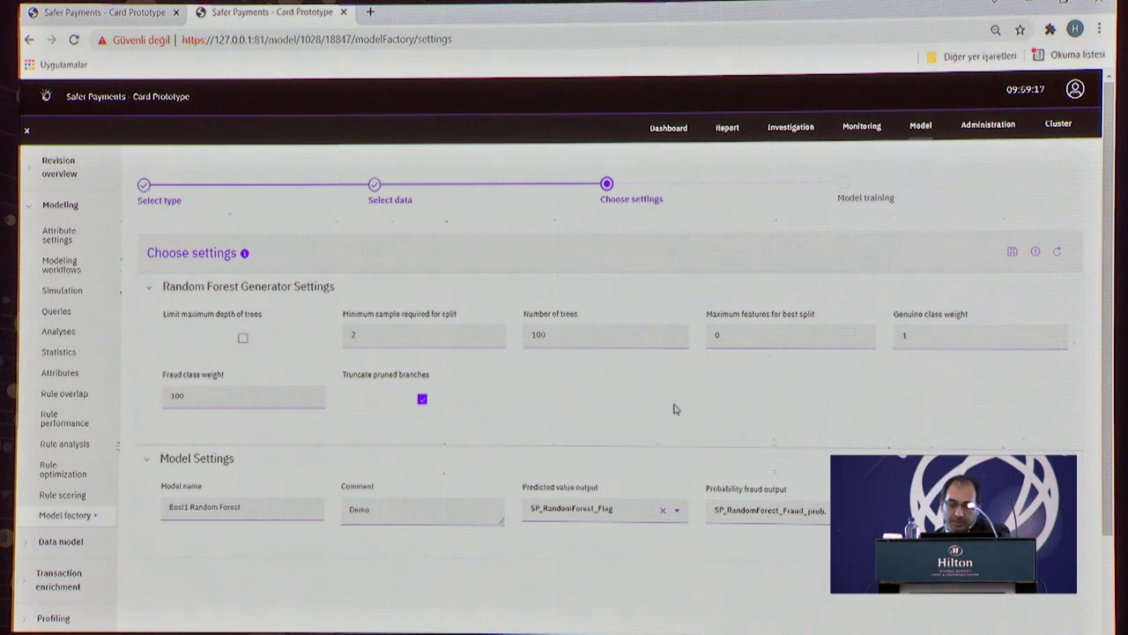
pyautogui.click(1012, 254)
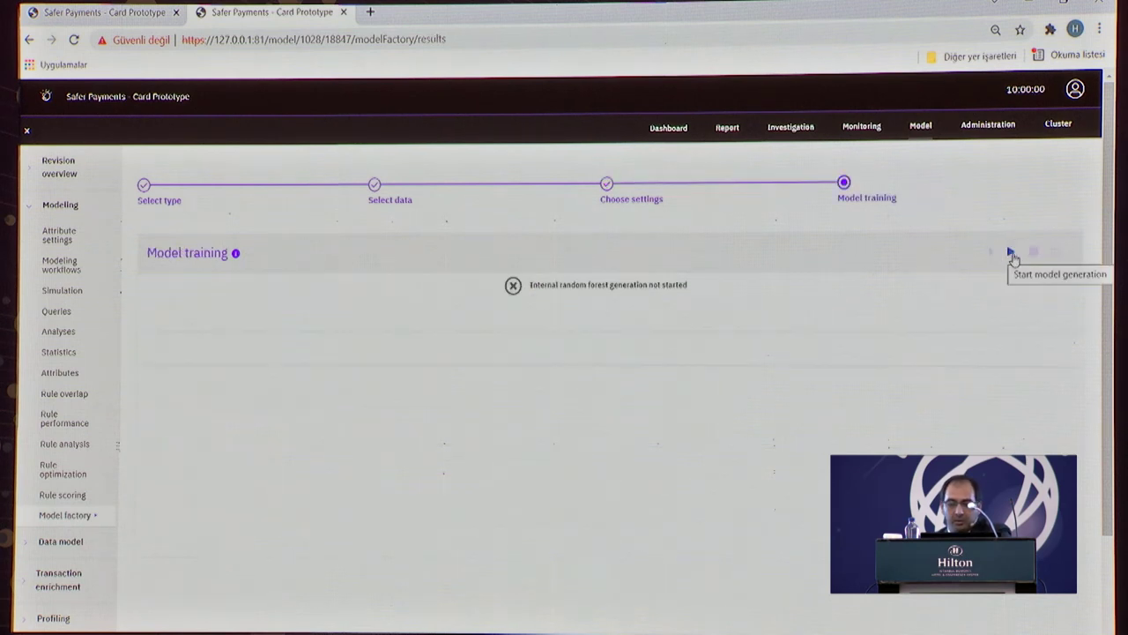
pyautogui.click(1010, 252)
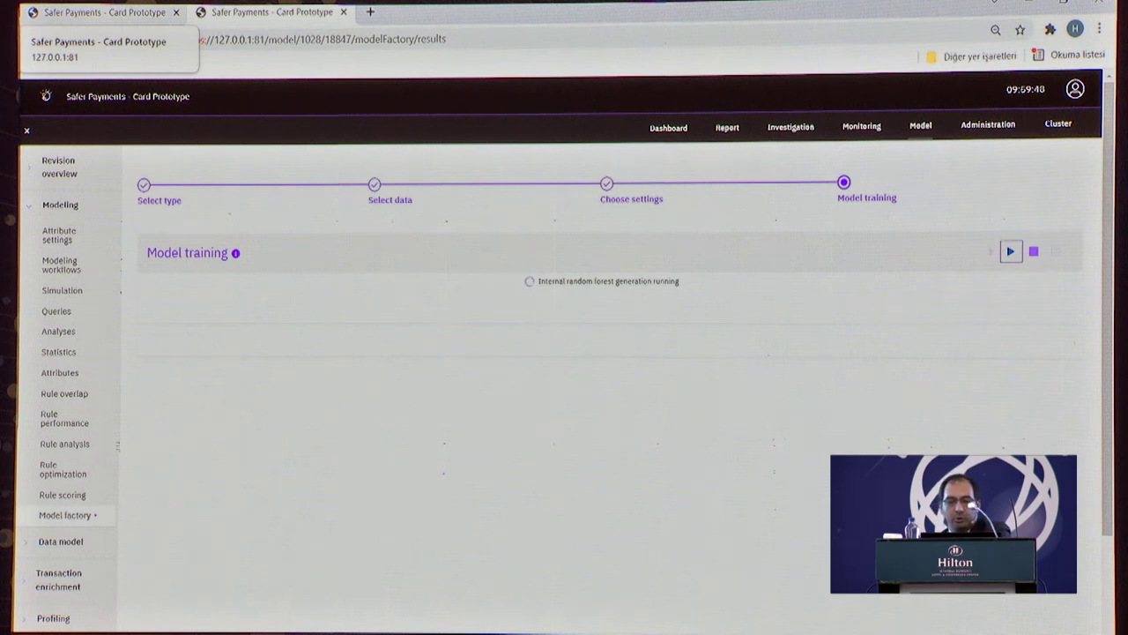
# Stop the rule generation running in the other browser tab and return to the random forest model training
pyautogui.click(119, 16)
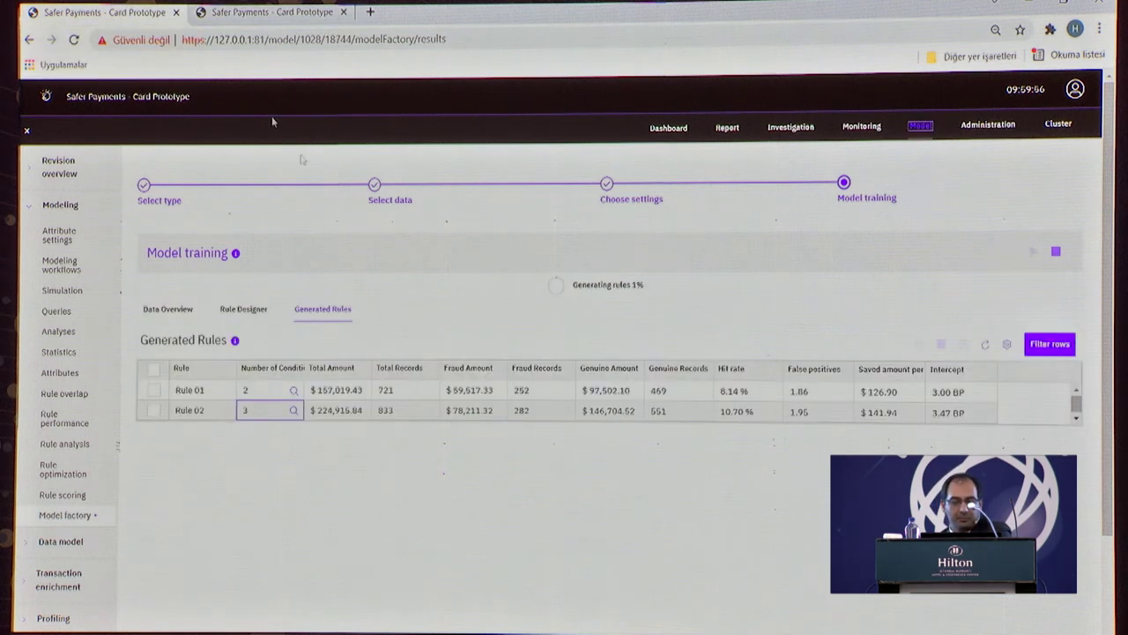
pyautogui.click(1057, 252)
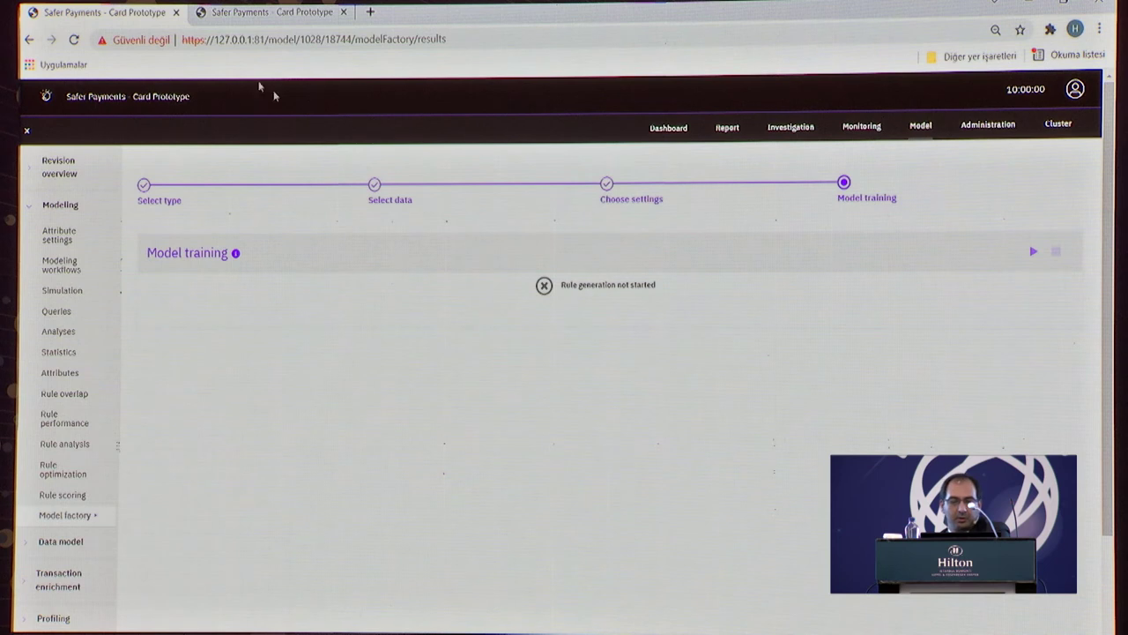
pyautogui.click(269, 15)
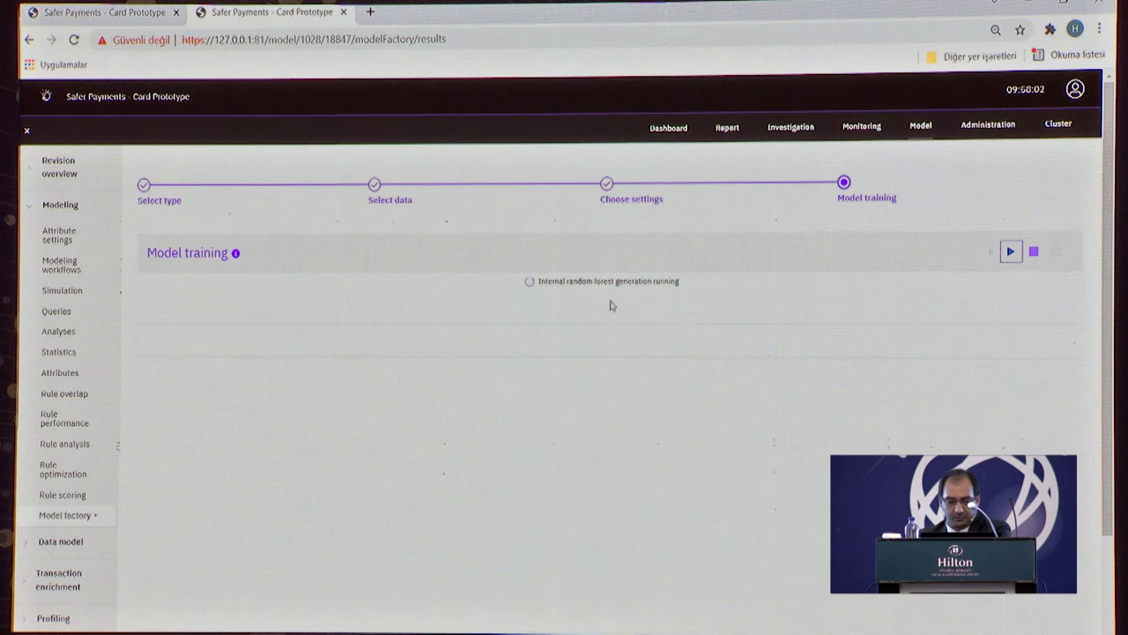
pyautogui.click(1011, 253)
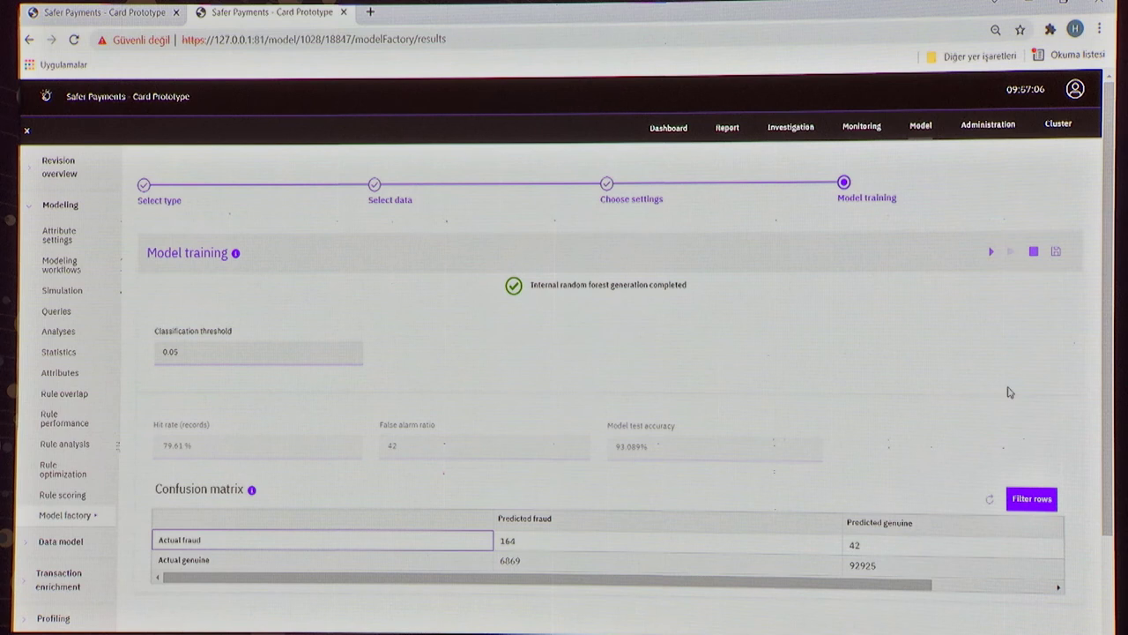
# Set the classification threshold to 0.5 and recalculate the random forest's hit rate, false alarm ratio and confusion matrix
pyautogui.scroll(-1, 838, 314)
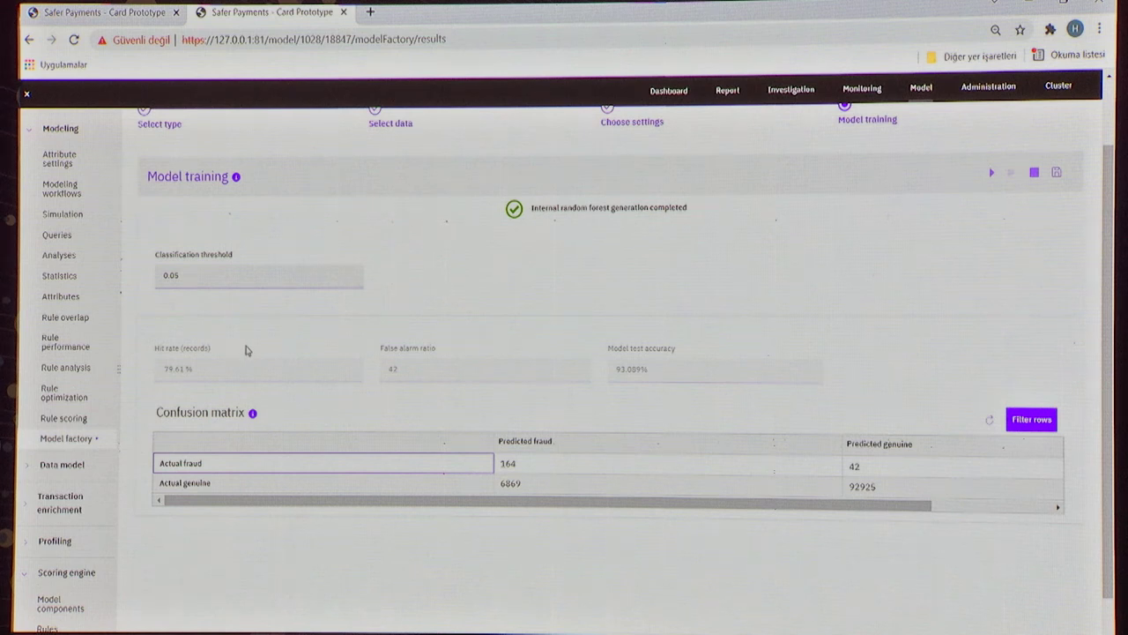
pyautogui.click(165, 373)
pyautogui.click(398, 360)
pyautogui.click(181, 275)
pyautogui.click(175, 275)
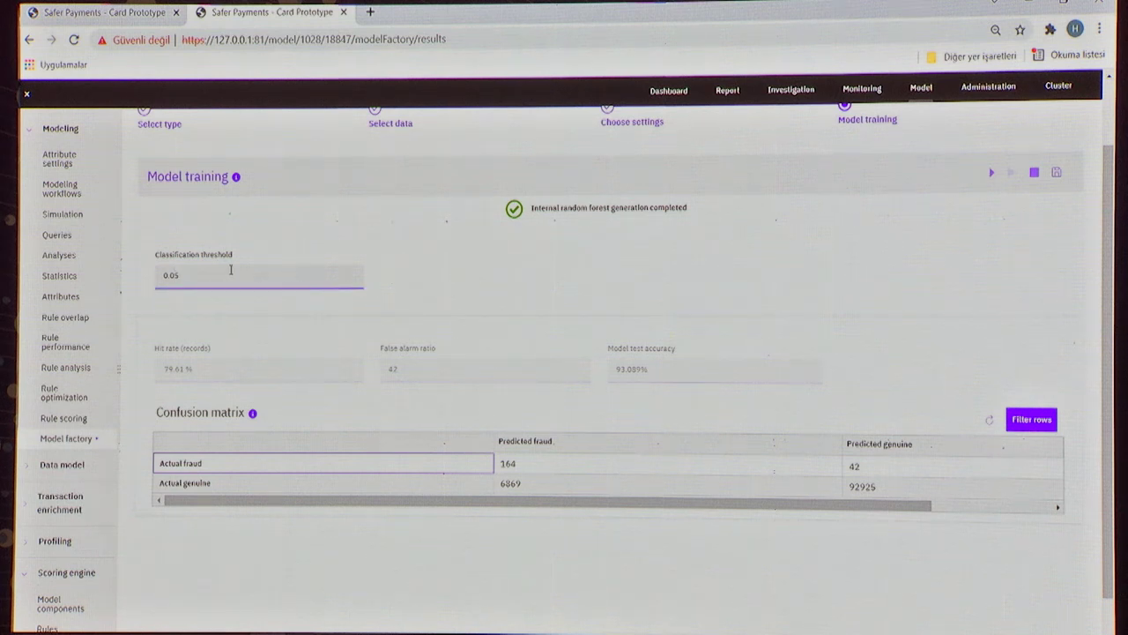
pyautogui.press('BackSpace')
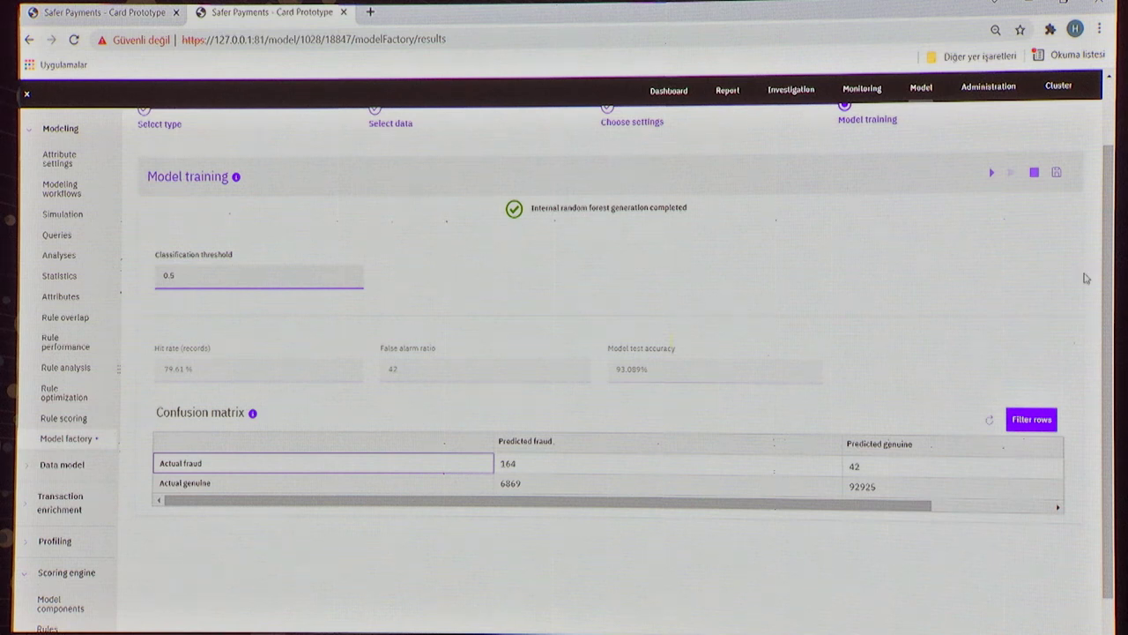
pyautogui.click(993, 175)
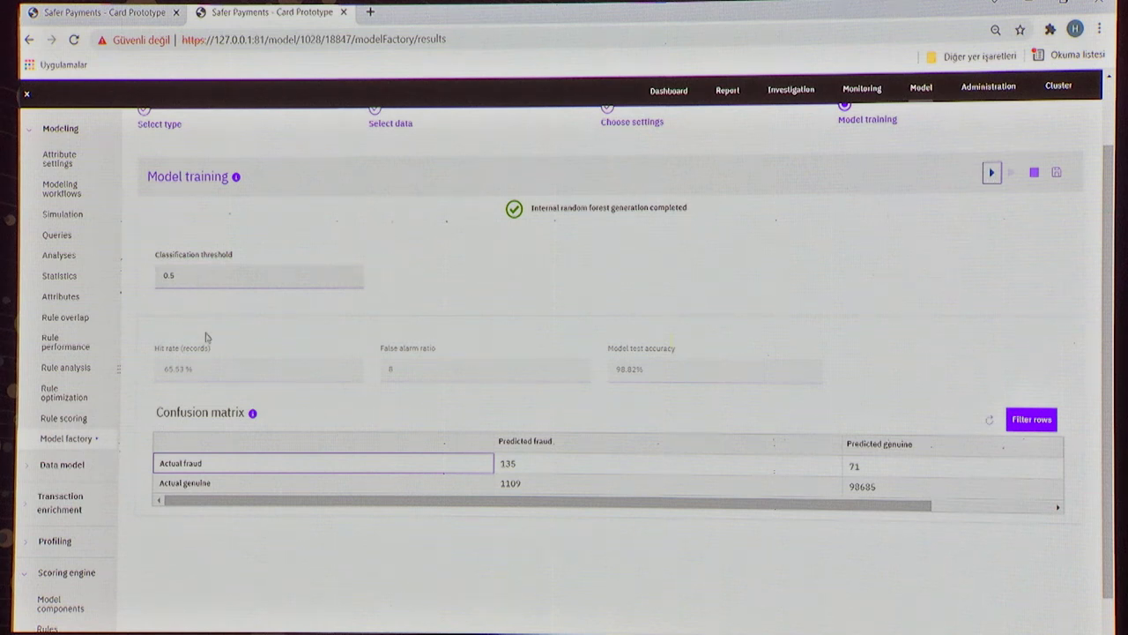
pyautogui.moveTo(172, 358)
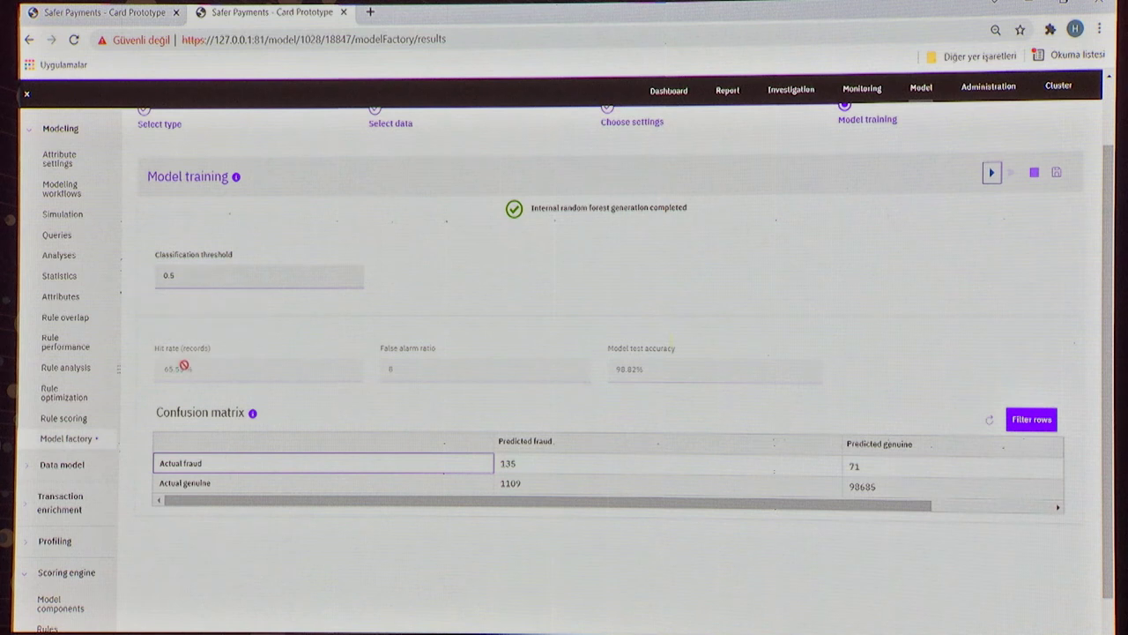